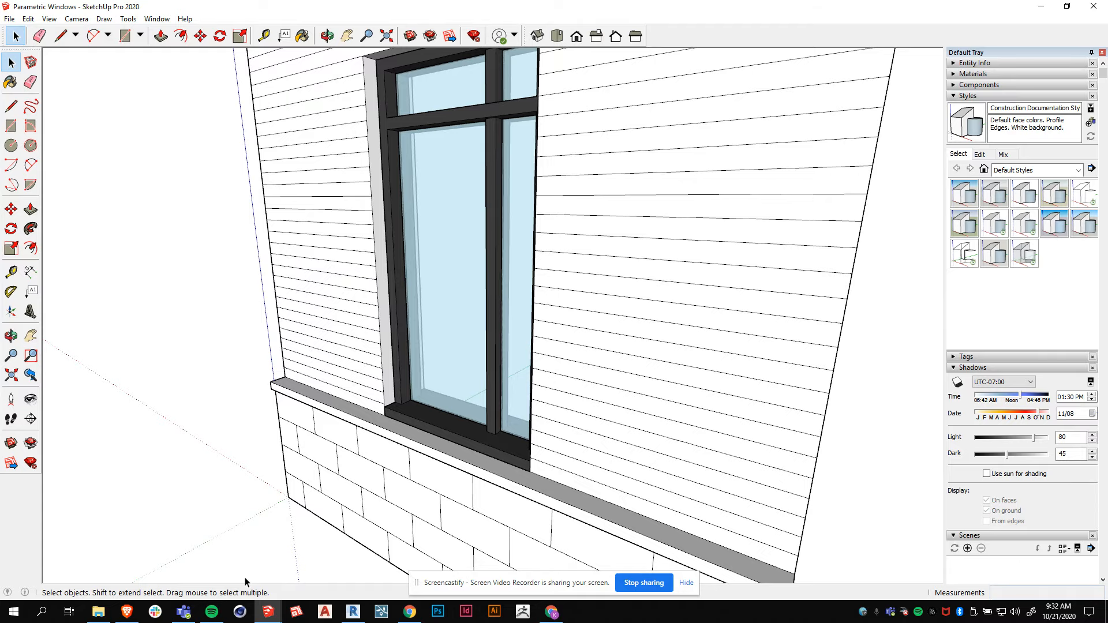
Orbit and zoom around the window model to examine its frame, mullions, sill and trim.
{"action": "middle_click_drag", "start_coordinate": [398, 502], "coordinate": [438, 453]}
{"action": "mouse_move", "coordinate": [431, 386]}
{"action": "middle_mouse_down"}
{"action": "mouse_move", "coordinate": [462, 353]}
{"action": "mouse_move", "coordinate": [683, 343]}
{"action": "mouse_move", "coordinate": [444, 389]}
{"action": "middle_mouse_up"}
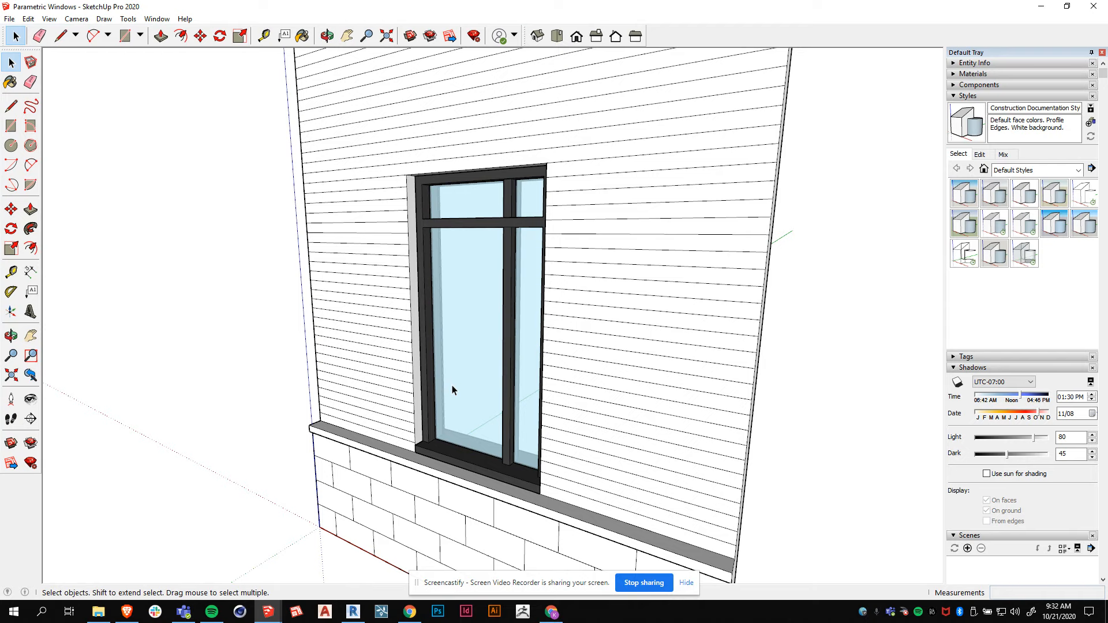
{"action": "middle_click_drag", "start_coordinate": [491, 395], "coordinate": [606, 393]}
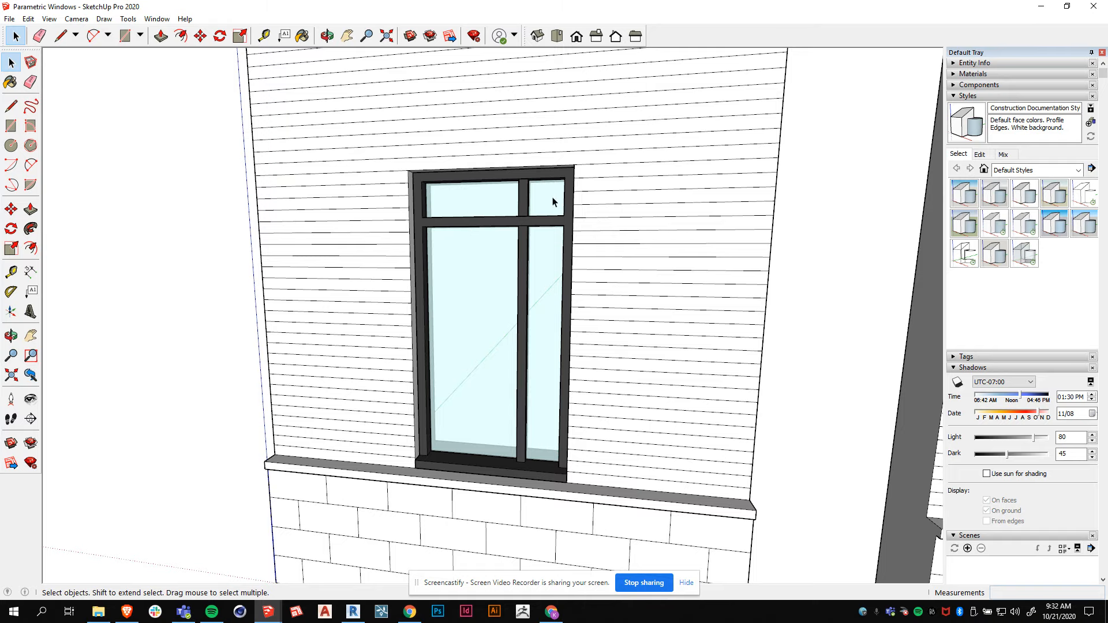
{"action": "scroll", "coordinate": [334, 219], "scroll_direction": "down", "scroll_amount": 2}
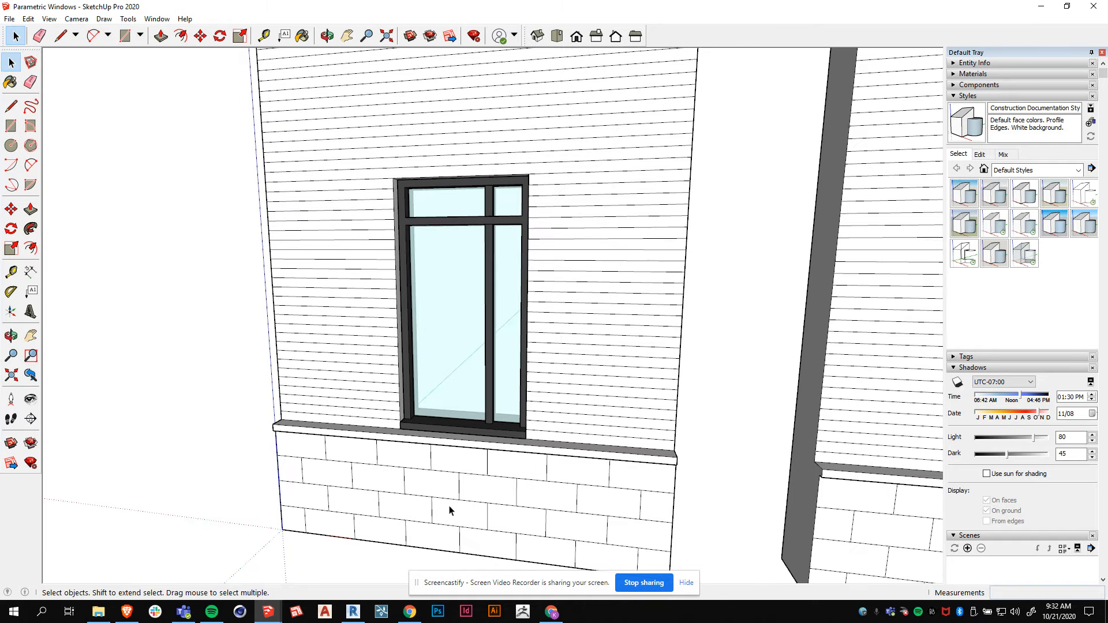
{"action": "scroll", "coordinate": [456, 497], "scroll_direction": "up", "scroll_amount": 3}
{"action": "mouse_move", "coordinate": [525, 445]}
{"action": "middle_mouse_down"}
{"action": "mouse_move", "coordinate": [581, 371]}
{"action": "mouse_move", "coordinate": [536, 436]}
{"action": "middle_mouse_up"}
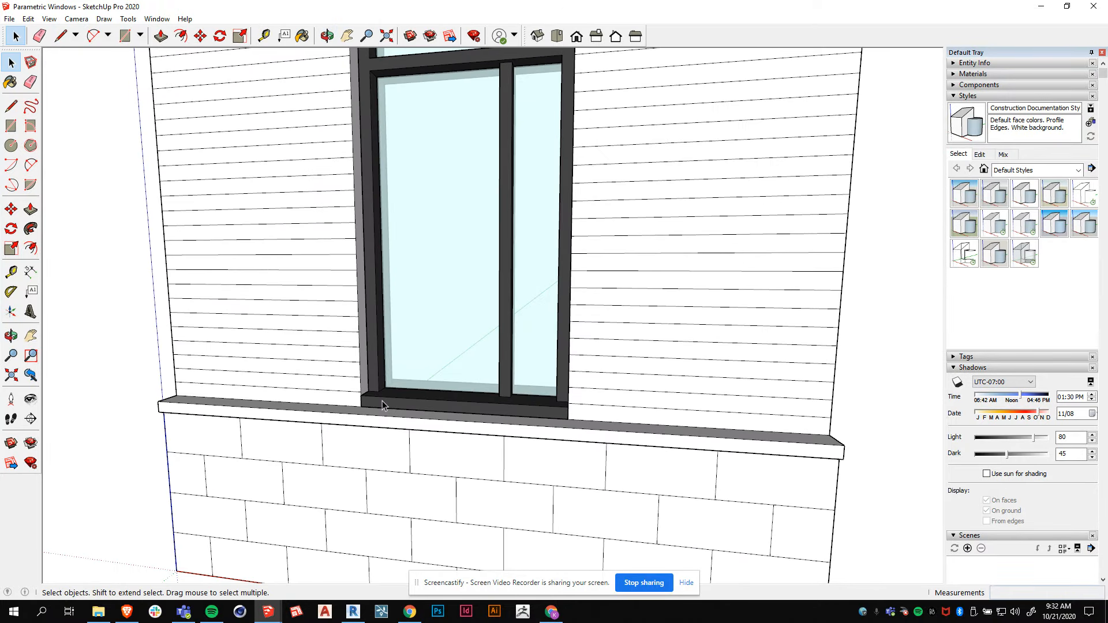
{"action": "middle_click_drag", "start_coordinate": [614, 426], "coordinate": [524, 470]}
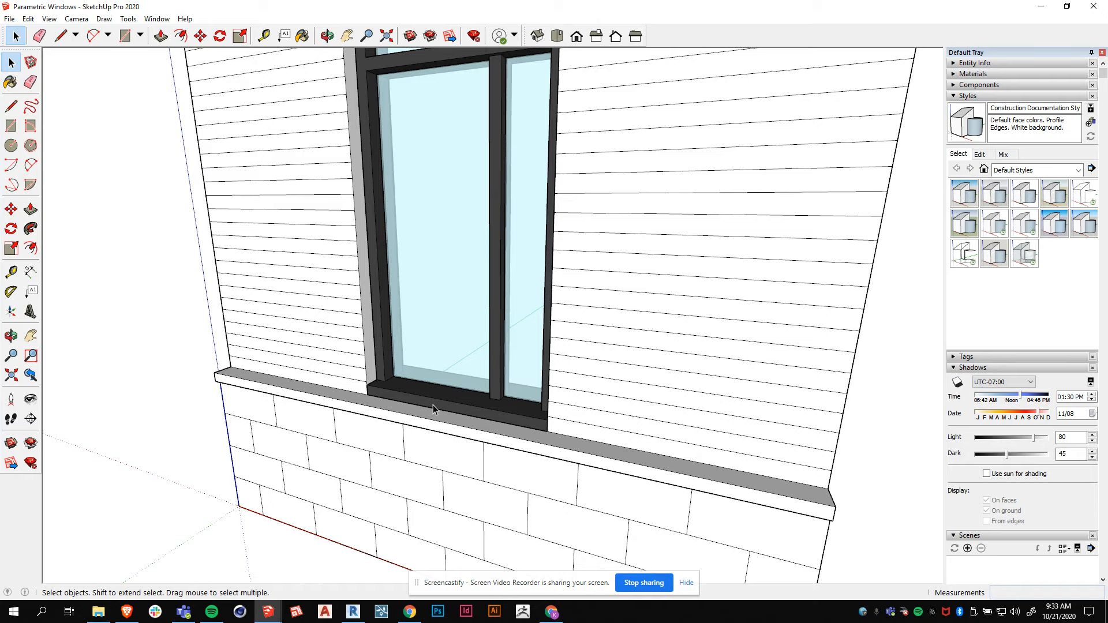
{"action": "scroll", "coordinate": [433, 404], "scroll_direction": "down", "scroll_amount": 3}
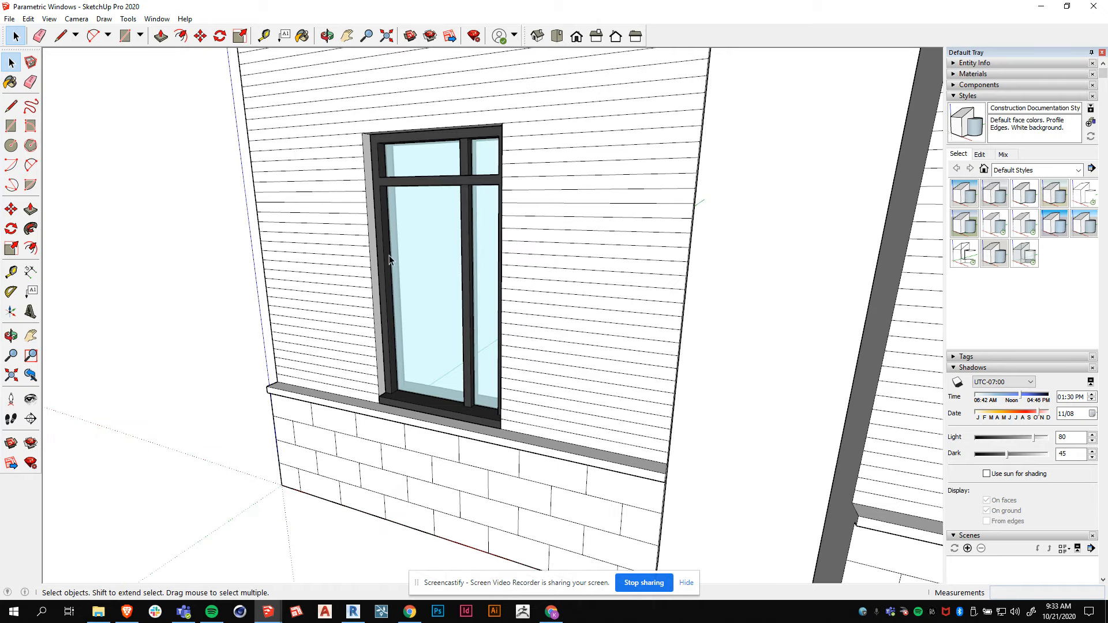
{"action": "mouse_move", "coordinate": [414, 389]}
{"action": "middle_mouse_down"}
{"action": "mouse_move", "coordinate": [576, 302]}
{"action": "mouse_move", "coordinate": [648, 289]}
{"action": "mouse_move", "coordinate": [393, 314]}
{"action": "mouse_move", "coordinate": [402, 317]}
{"action": "middle_mouse_up"}
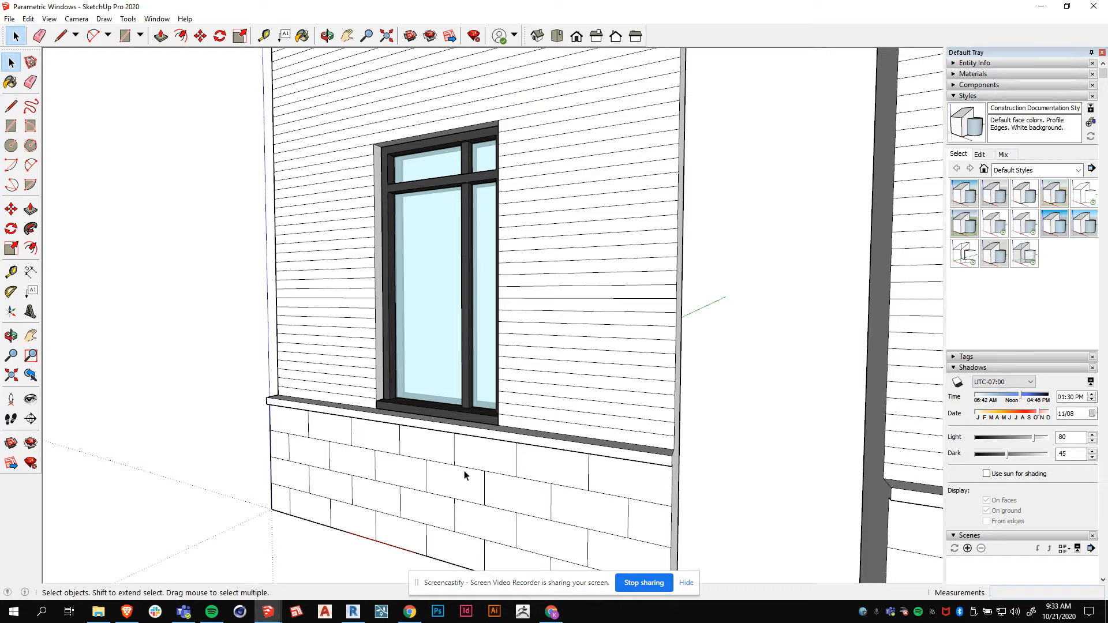
Switch to Revit and start a new family from the Window.rft template.
{"action": "left_click", "coordinate": [353, 611]}
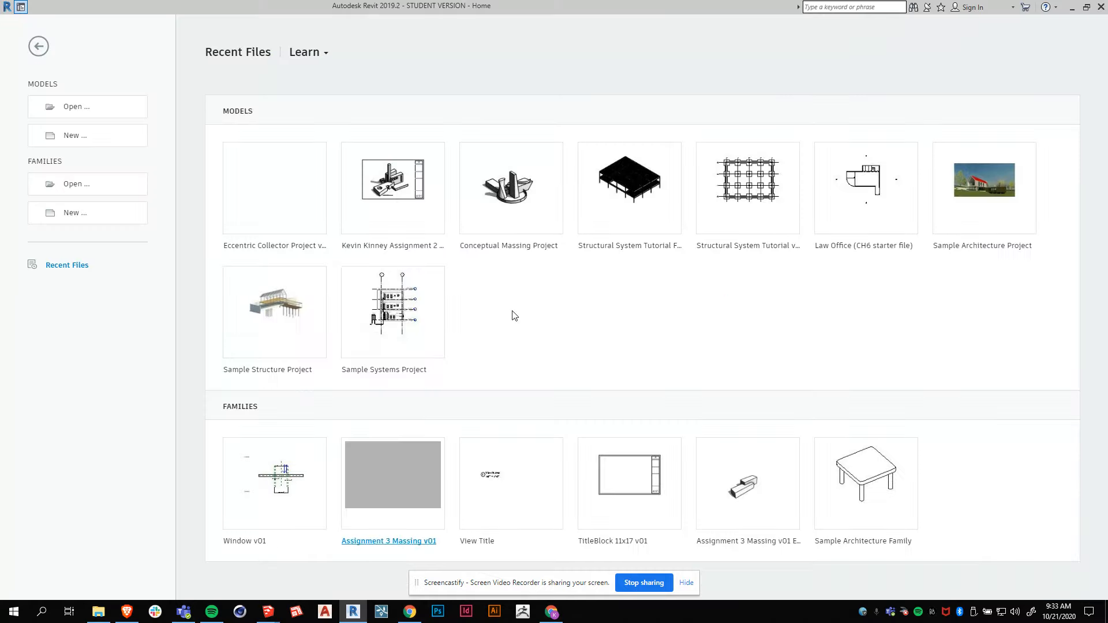
{"action": "left_click", "coordinate": [90, 214]}
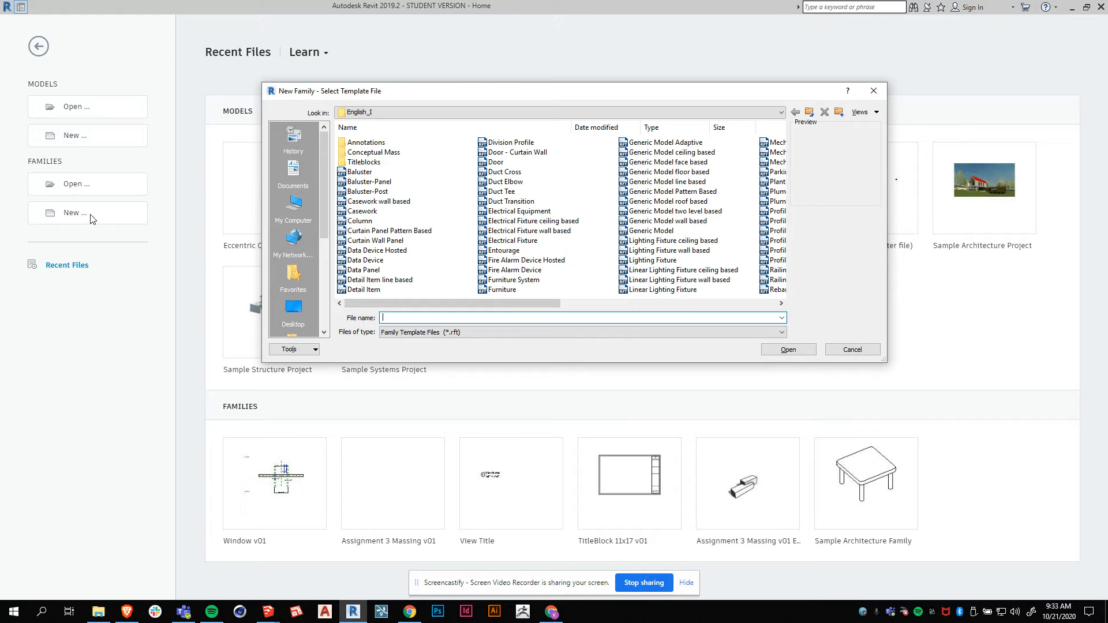
{"action": "left_click_drag", "start_coordinate": [517, 307], "coordinate": [768, 311]}
{"action": "left_click", "coordinate": [642, 182]}
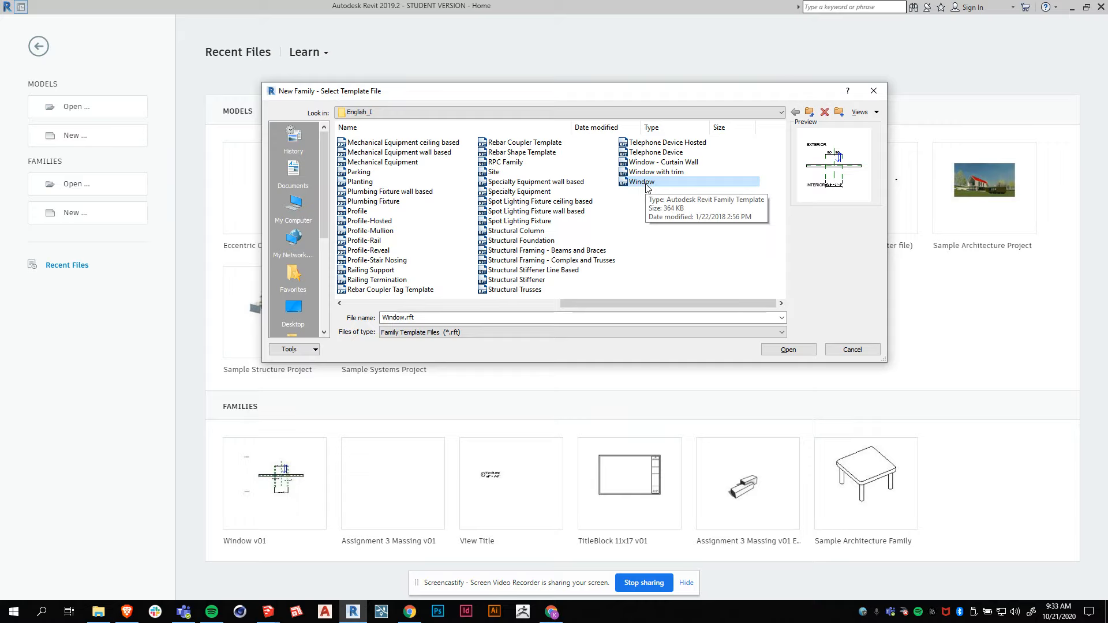
{"action": "left_click", "coordinate": [783, 350]}
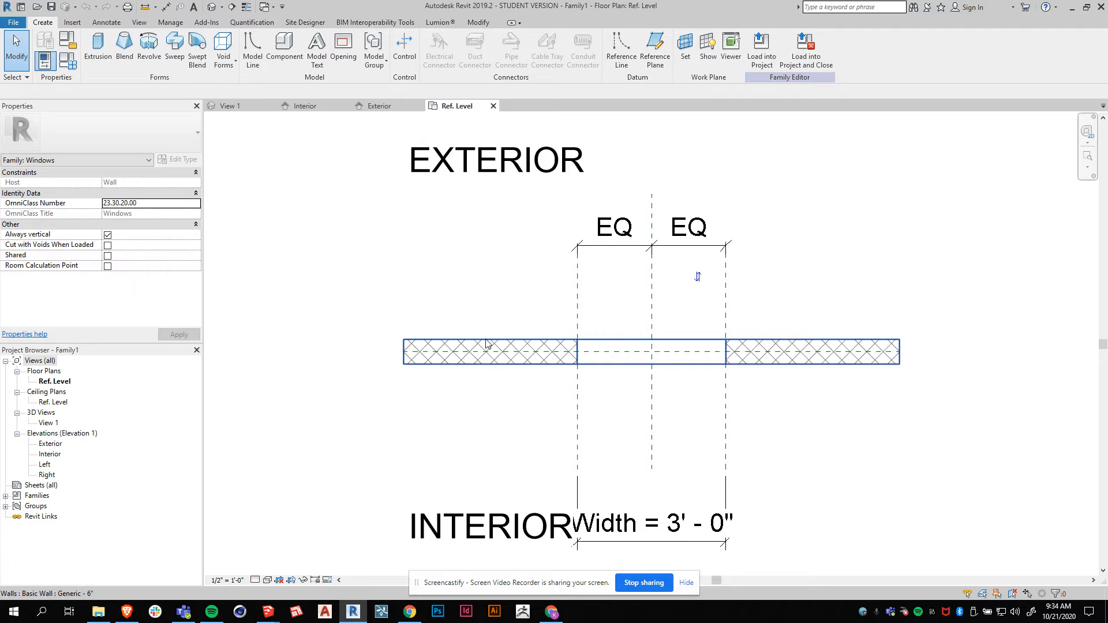
Set the Ref. Level floor plan scale to 1 1/2" = 1'-0".
{"action": "scroll", "coordinate": [452, 261], "scroll_direction": "down", "scroll_amount": 1}
{"action": "scroll", "coordinate": [528, 475], "scroll_direction": "up", "scroll_amount": 1}
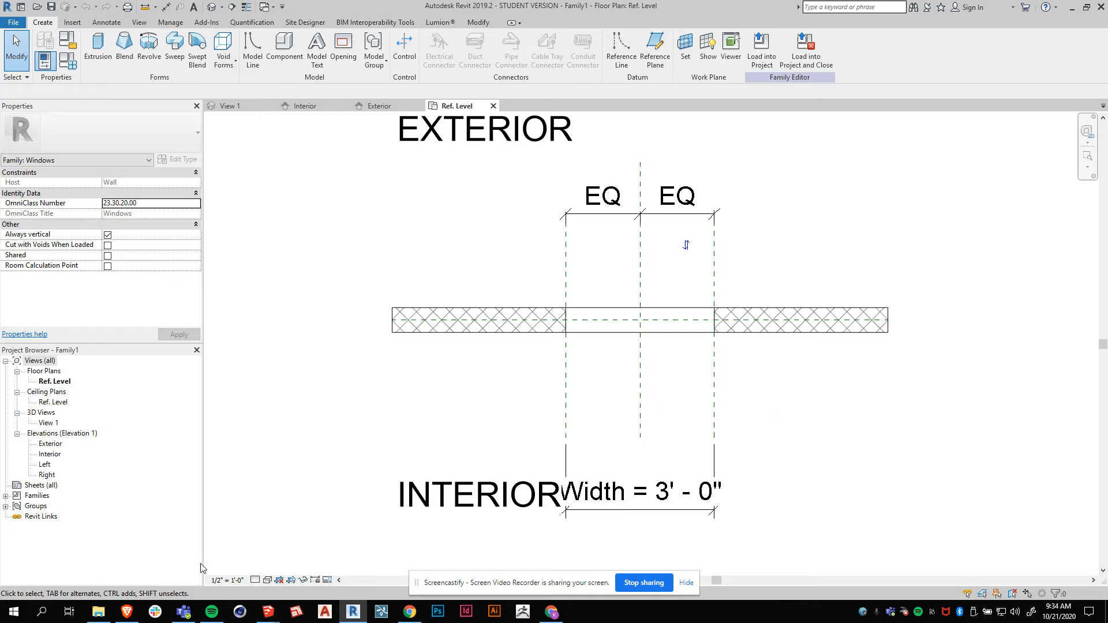
{"action": "left_click", "coordinate": [218, 580]}
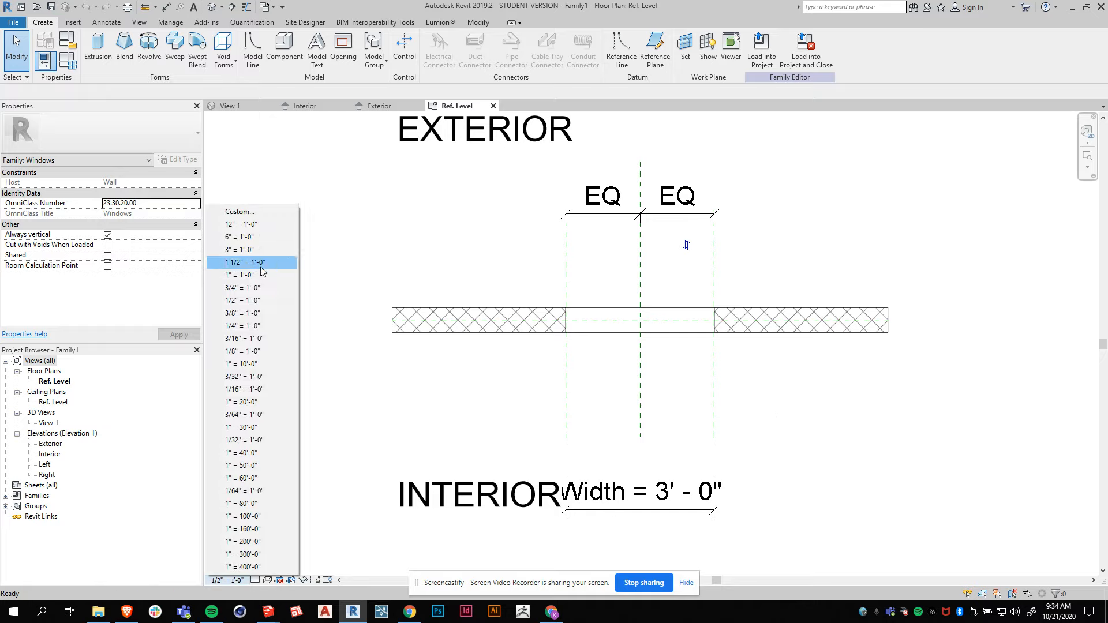
{"action": "left_click", "coordinate": [259, 263]}
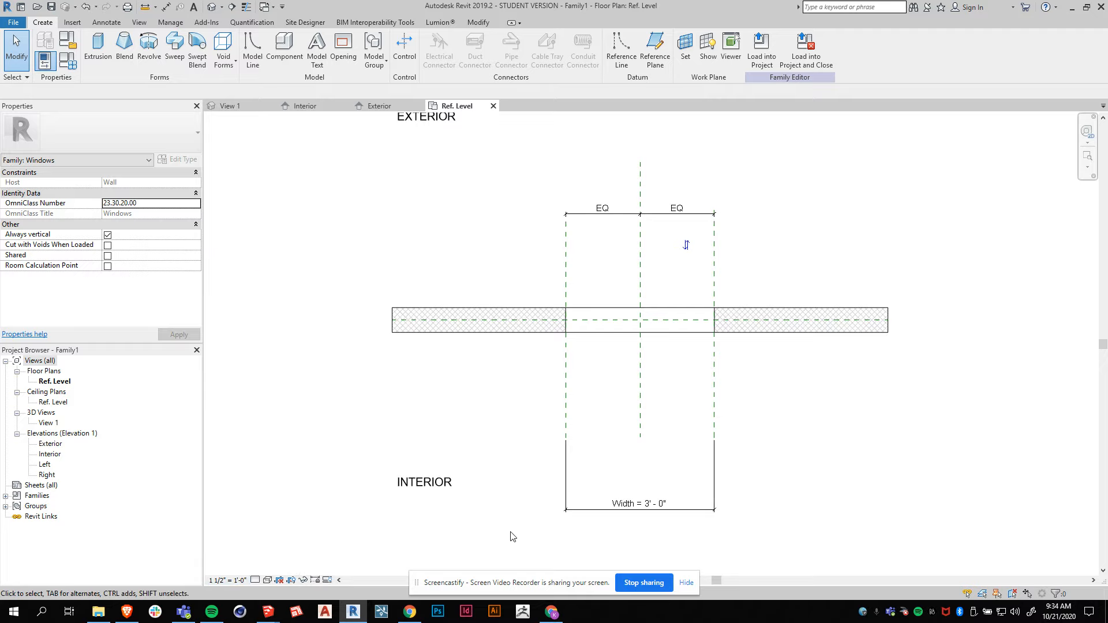
{"action": "middle_click_drag", "start_coordinate": [534, 413], "coordinate": [519, 428]}
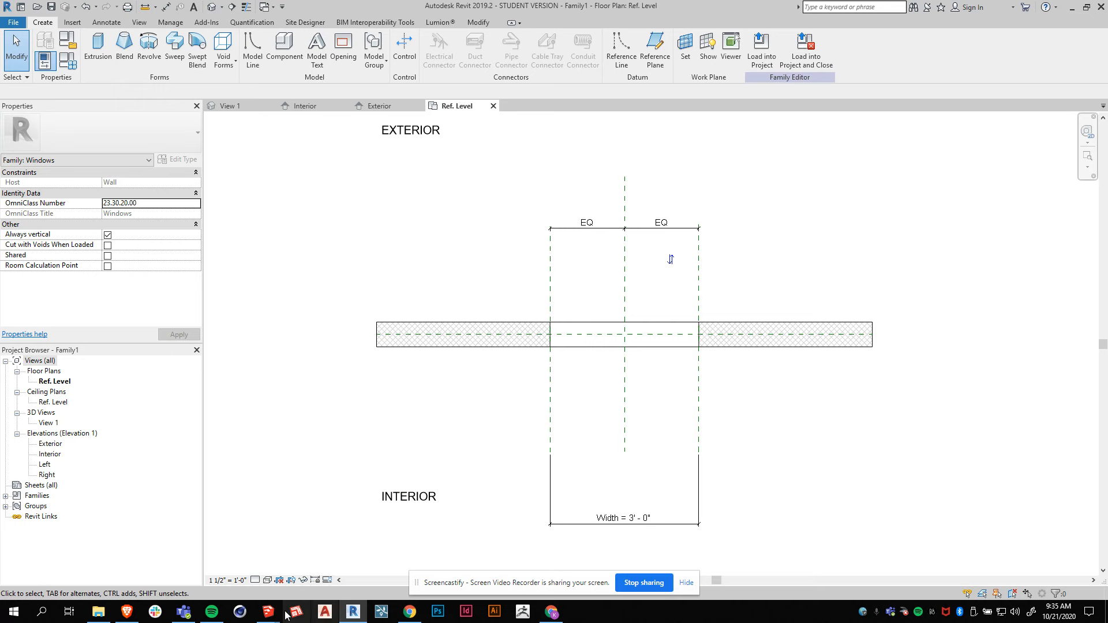
Switch to SketchUp to review the window model from several angles, then return to Revit.
{"action": "mouse_move", "coordinate": [271, 613]}
{"action": "left_click", "coordinate": [232, 576]}
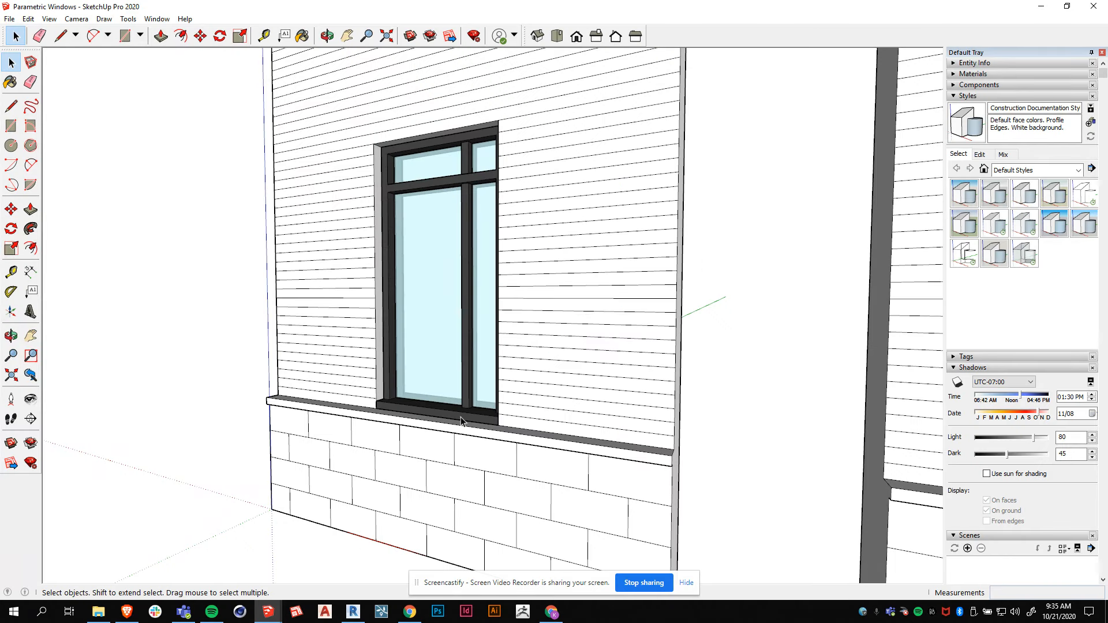
{"action": "middle_click_drag", "start_coordinate": [668, 314], "coordinate": [292, 435]}
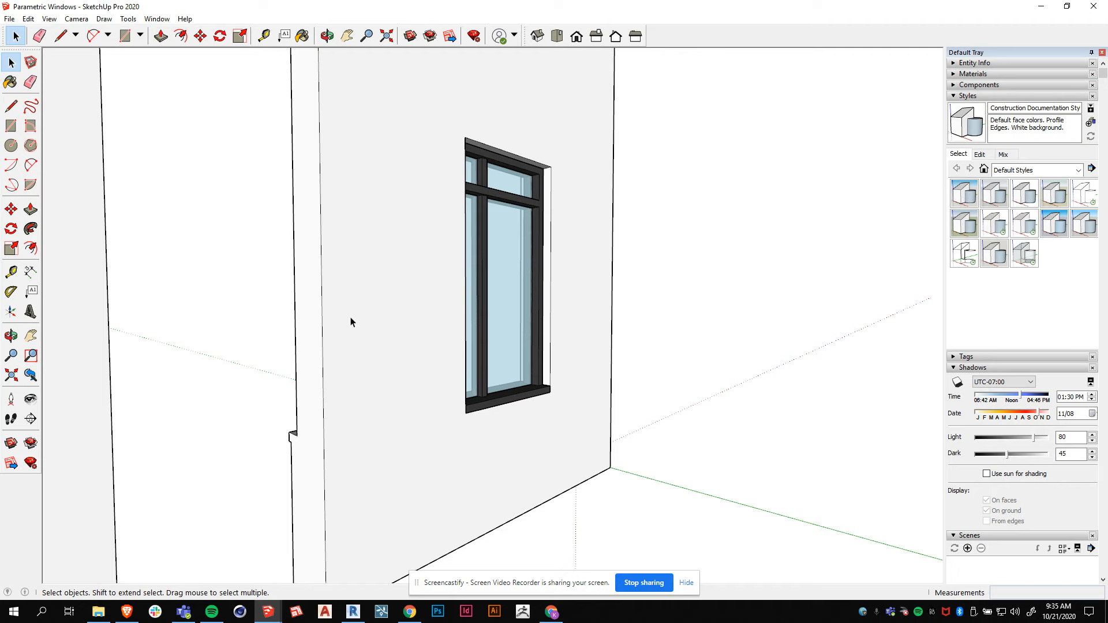
{"action": "middle_click_drag", "start_coordinate": [350, 322], "coordinate": [529, 341]}
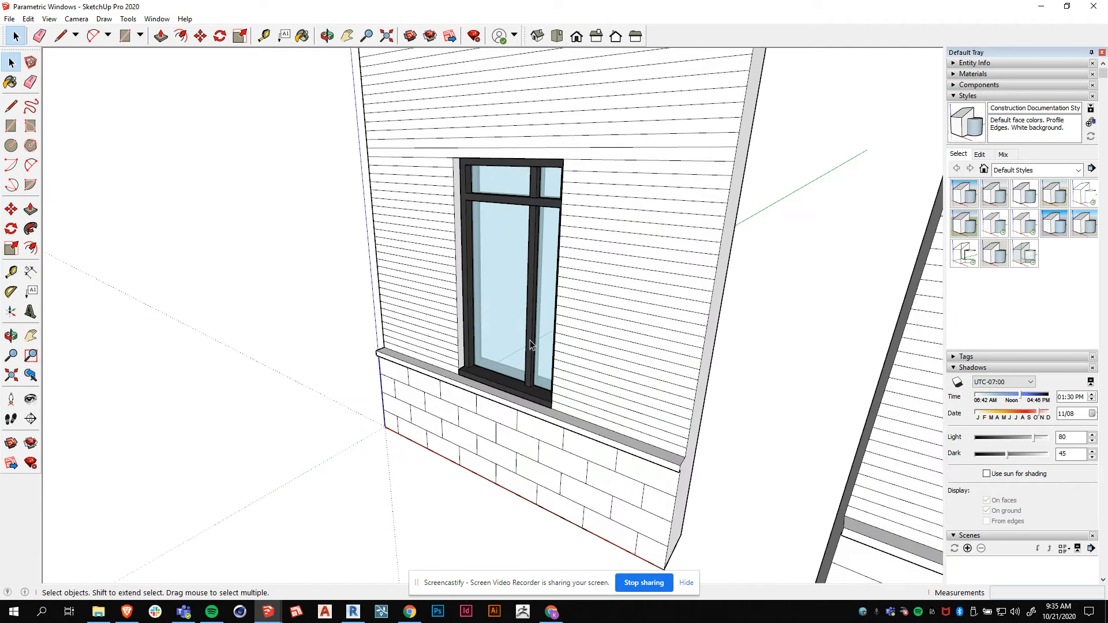
{"action": "left_click", "coordinate": [353, 611]}
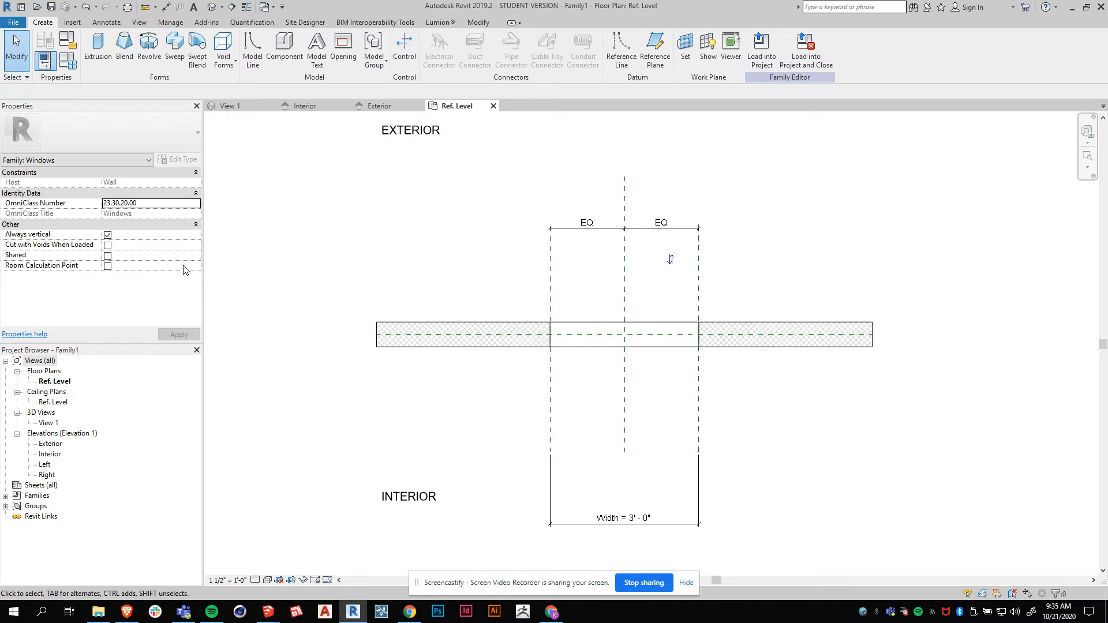
Set the Interior elevation view scale to 1 1/2" = 1'-0".
{"action": "left_click", "coordinate": [381, 106]}
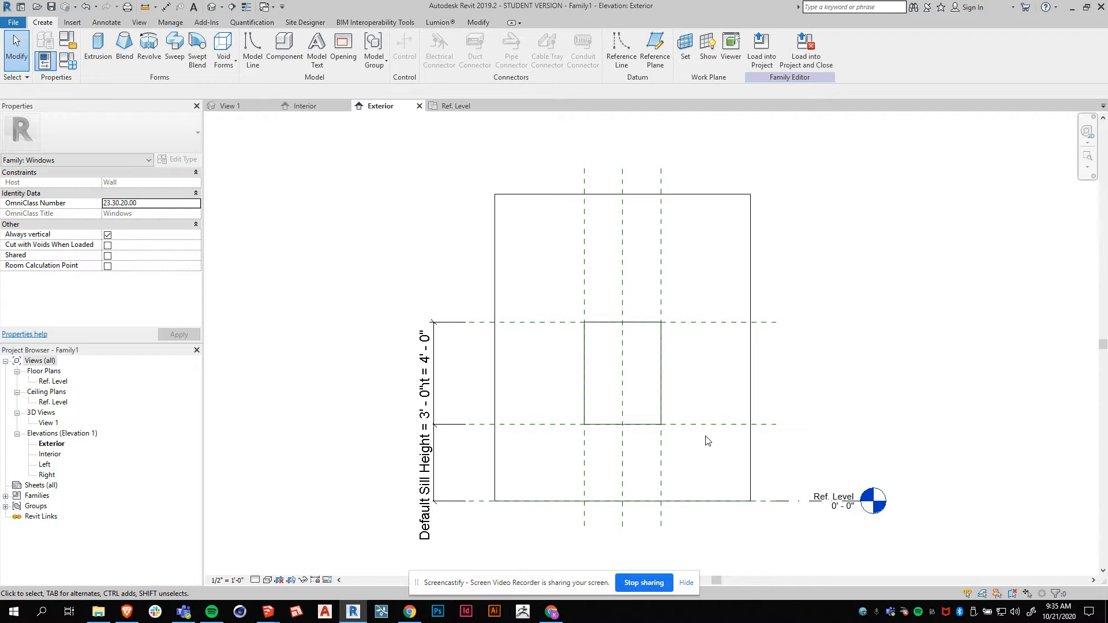
{"action": "left_click", "coordinate": [305, 109]}
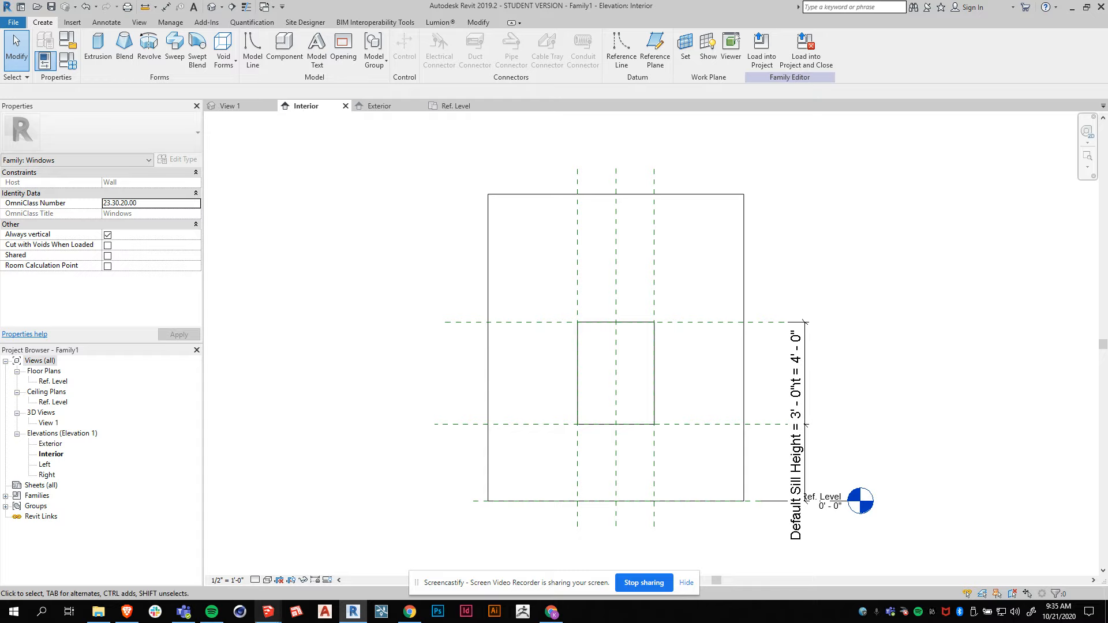
{"action": "left_click", "coordinate": [227, 580]}
{"action": "key", "text": "Escape"}
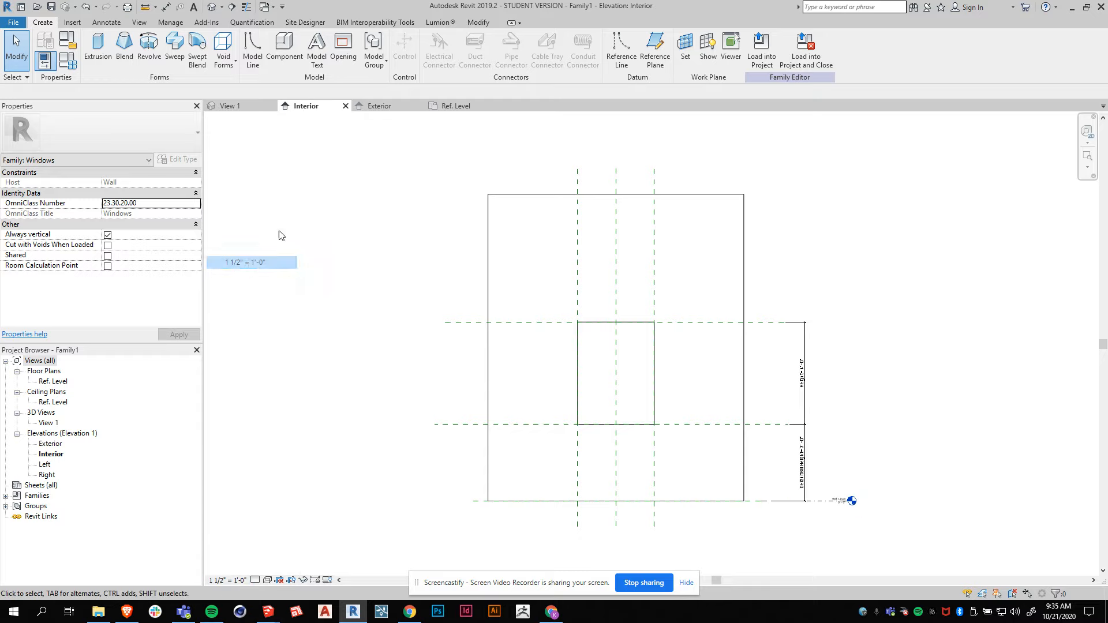
Set the Exterior elevation view scale to 1 1/2" = 1'-0".
{"action": "left_click", "coordinate": [376, 106]}
{"action": "left_click", "coordinate": [227, 580]}
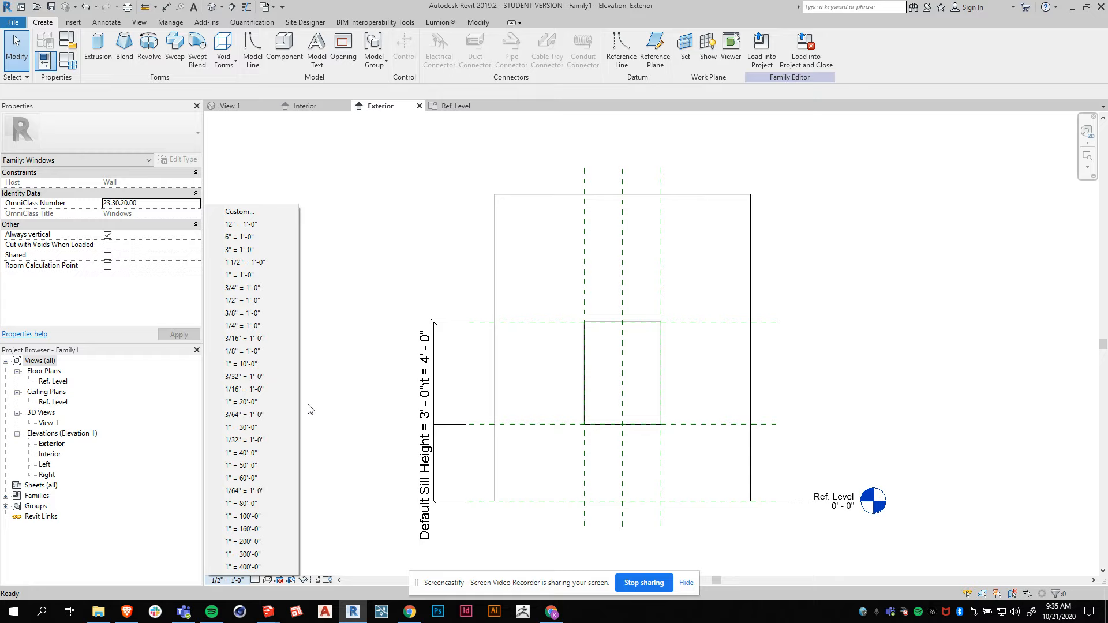
{"action": "left_click", "coordinate": [272, 262]}
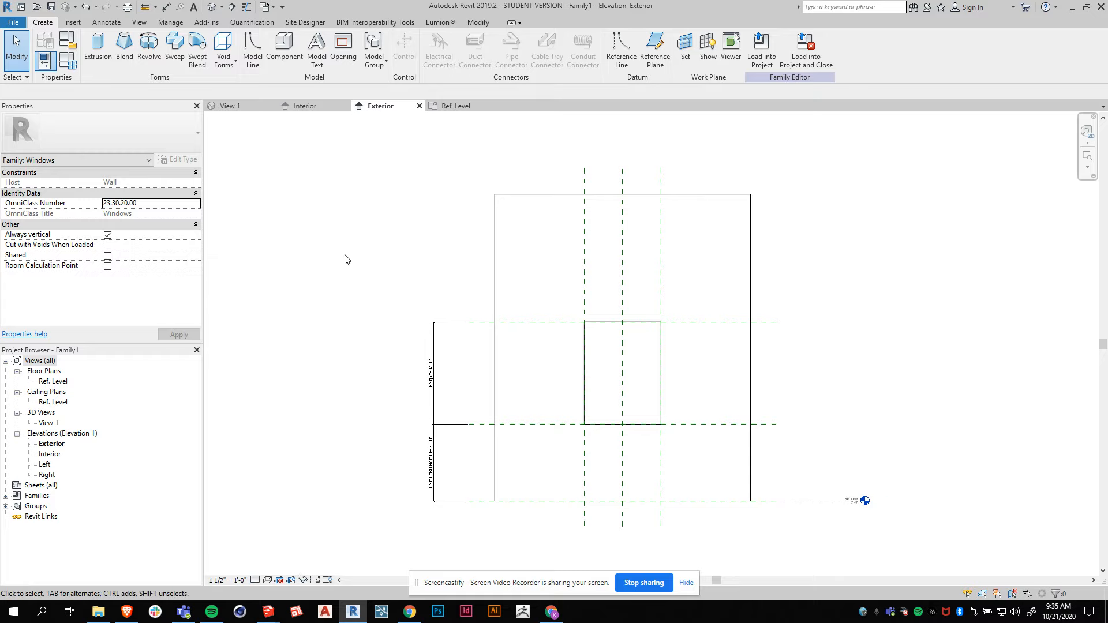
Switch the 3D view of the wall opening to perspective.
{"action": "left_click", "coordinate": [231, 105]}
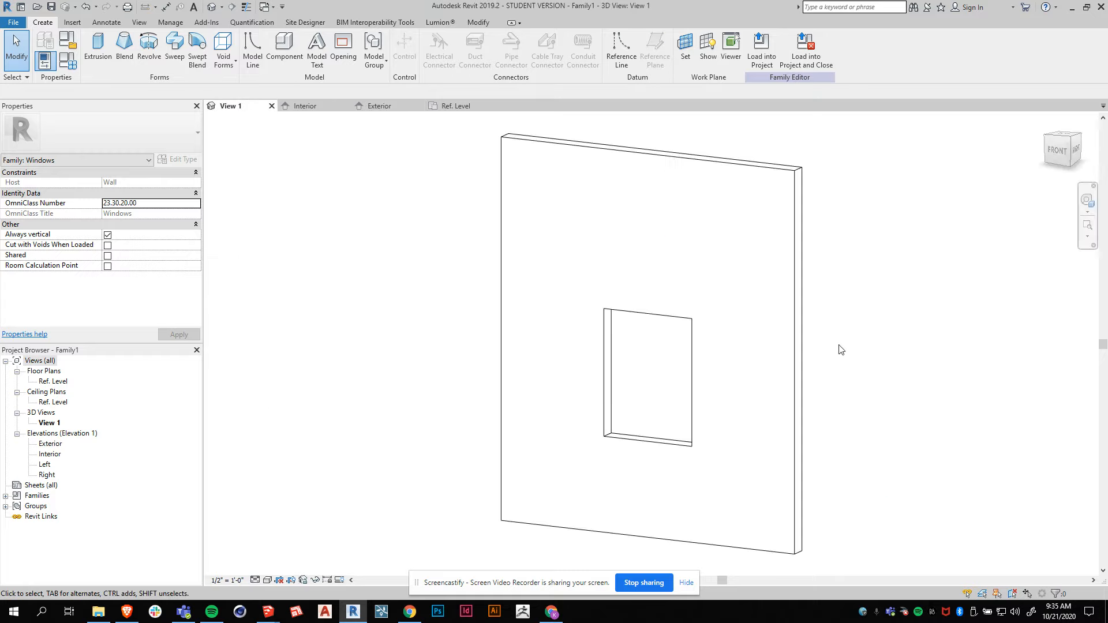
{"action": "middle_click_drag", "start_coordinate": [777, 373], "coordinate": [755, 383], "text": "shift"}
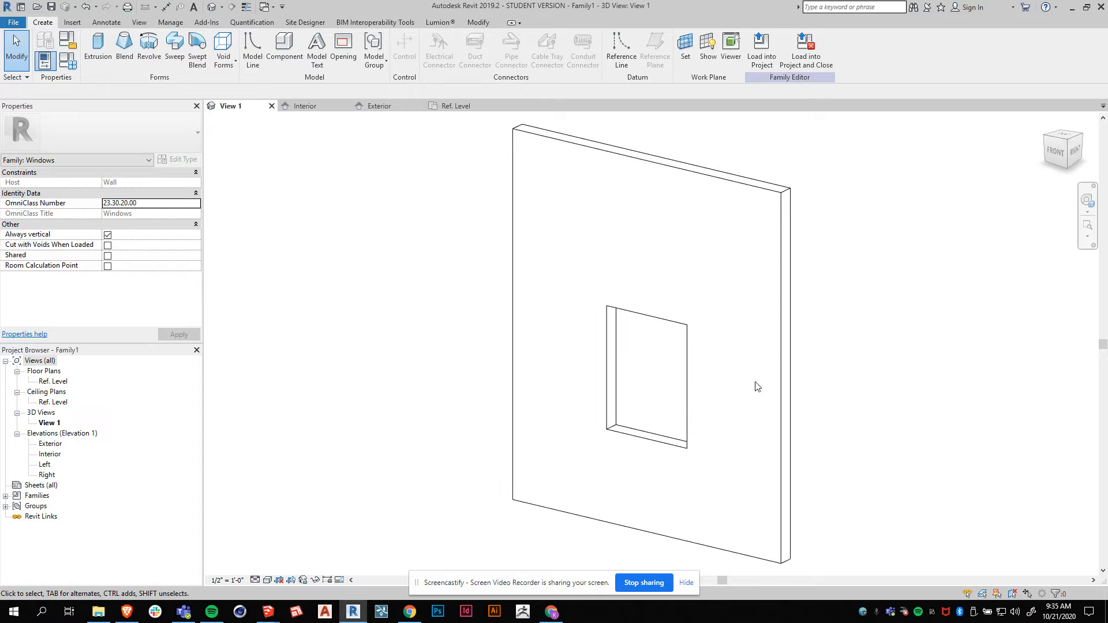
{"action": "right_click", "coordinate": [1060, 155]}
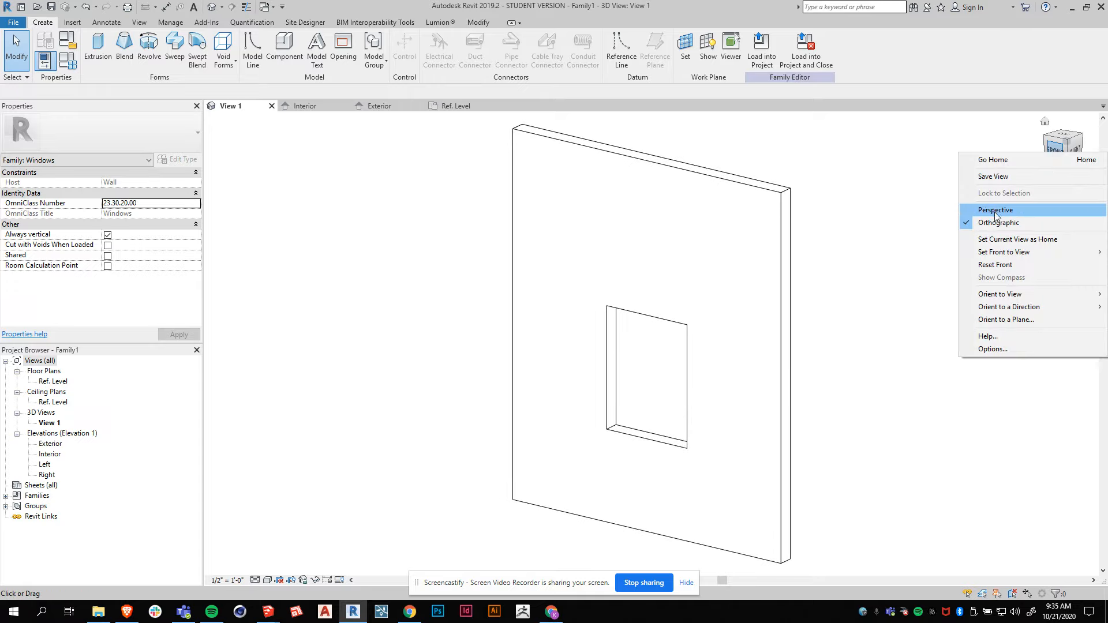
{"action": "left_click", "coordinate": [996, 210]}
{"action": "middle_click_drag", "start_coordinate": [684, 351], "coordinate": [703, 376], "text": "shift"}
{"action": "middle_click_drag", "start_coordinate": [562, 279], "coordinate": [579, 303], "text": "shift"}
{"action": "scroll", "coordinate": [662, 453], "scroll_direction": "up", "scroll_amount": 1}
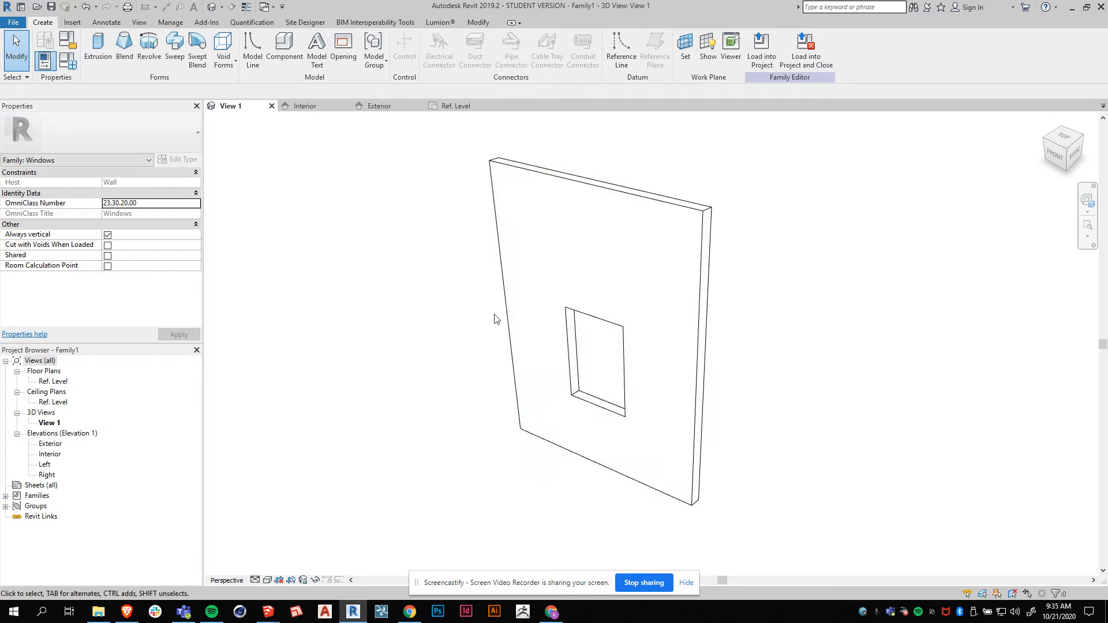
Inspect the reference planes in the floor plan and interior elevation, including the Right and Sill planes.
{"action": "left_click", "coordinate": [453, 106]}
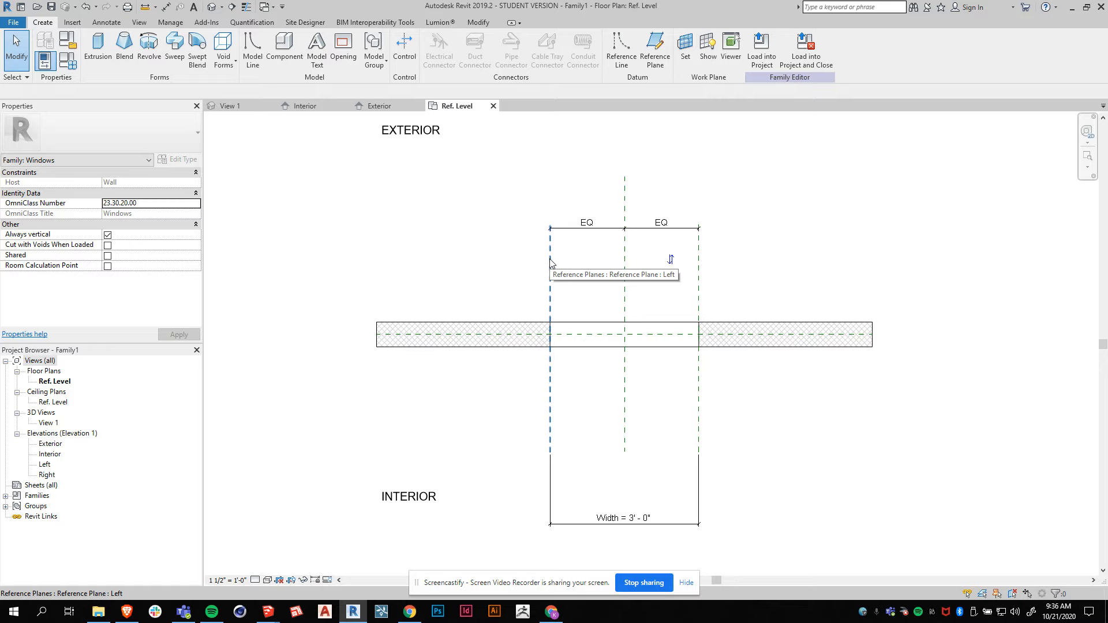
{"action": "left_click", "coordinate": [698, 256]}
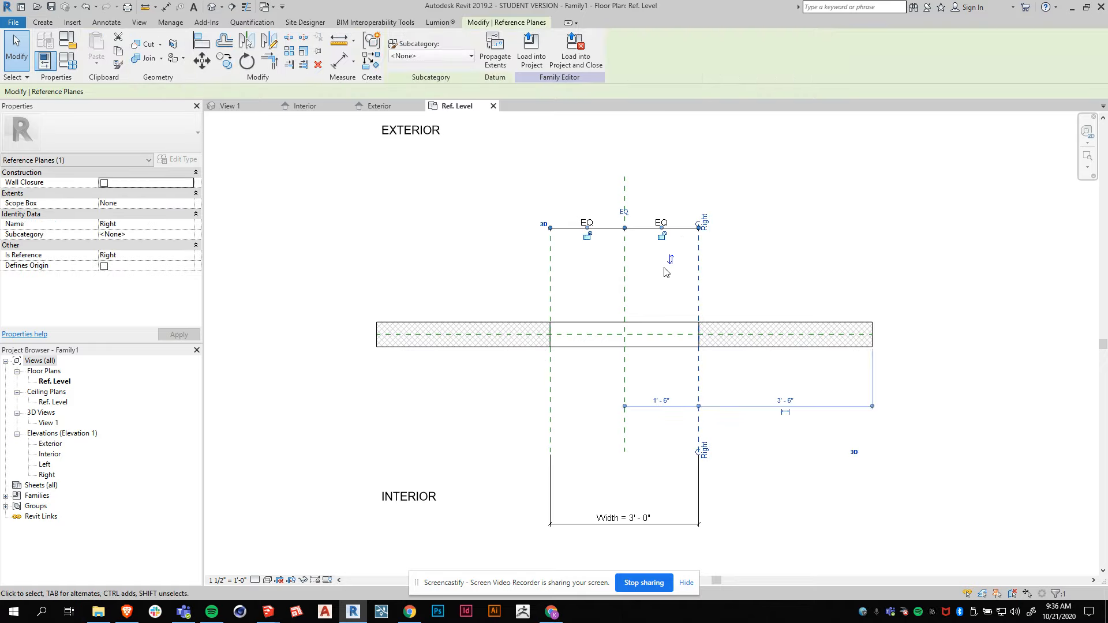
{"action": "key", "text": "Escape"}
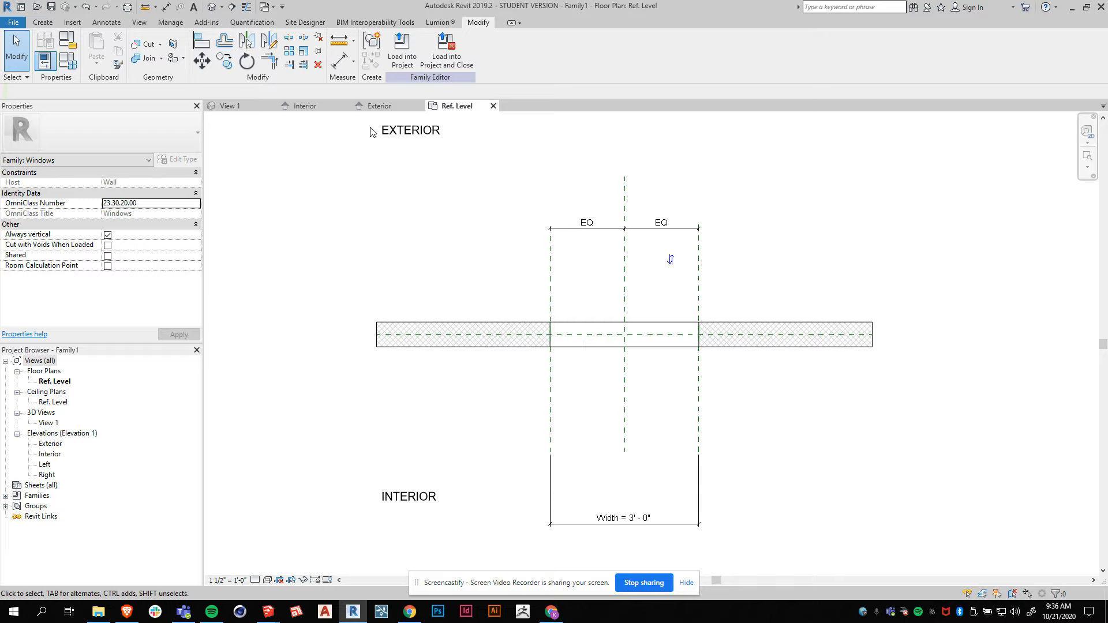
{"action": "left_click", "coordinate": [307, 107]}
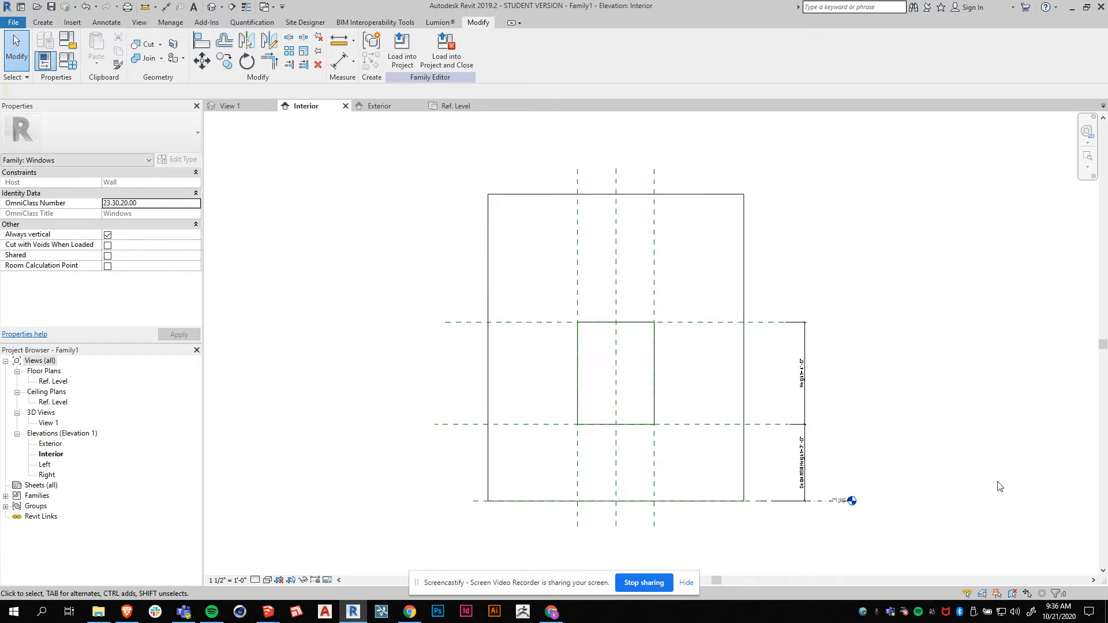
{"action": "scroll", "coordinate": [938, 517], "scroll_direction": "up", "scroll_amount": 1}
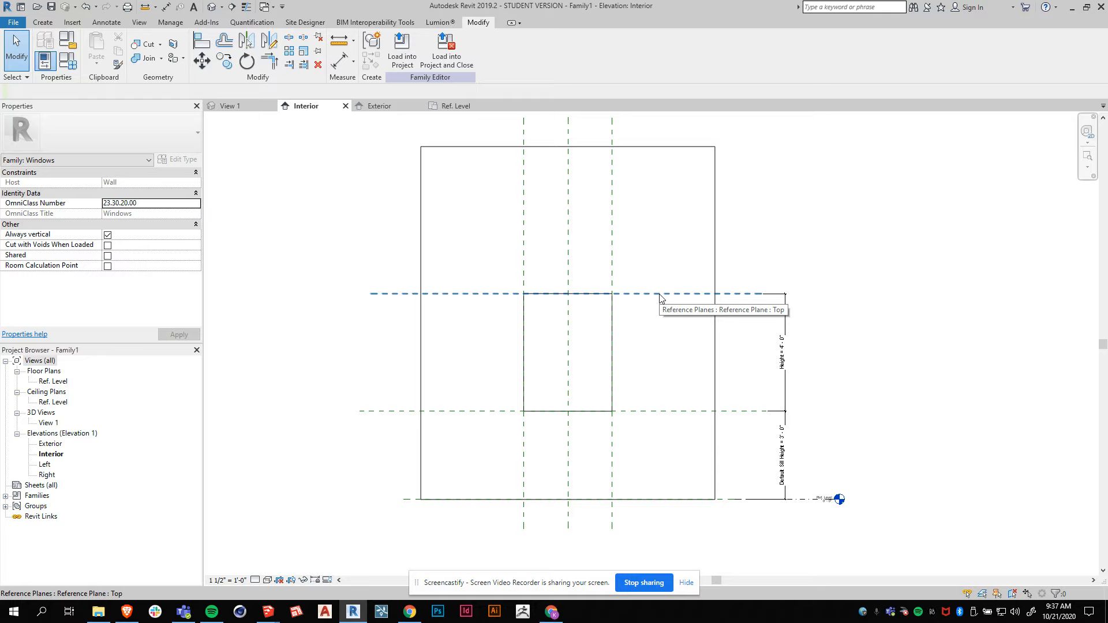
{"action": "left_click", "coordinate": [659, 412]}
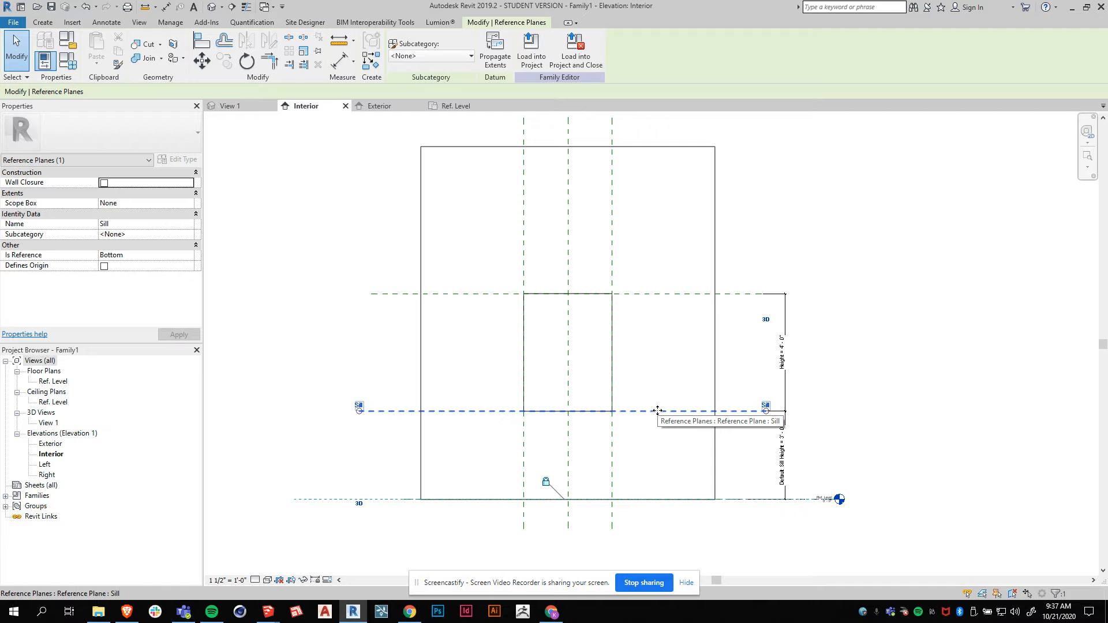
{"action": "left_click", "coordinate": [739, 511]}
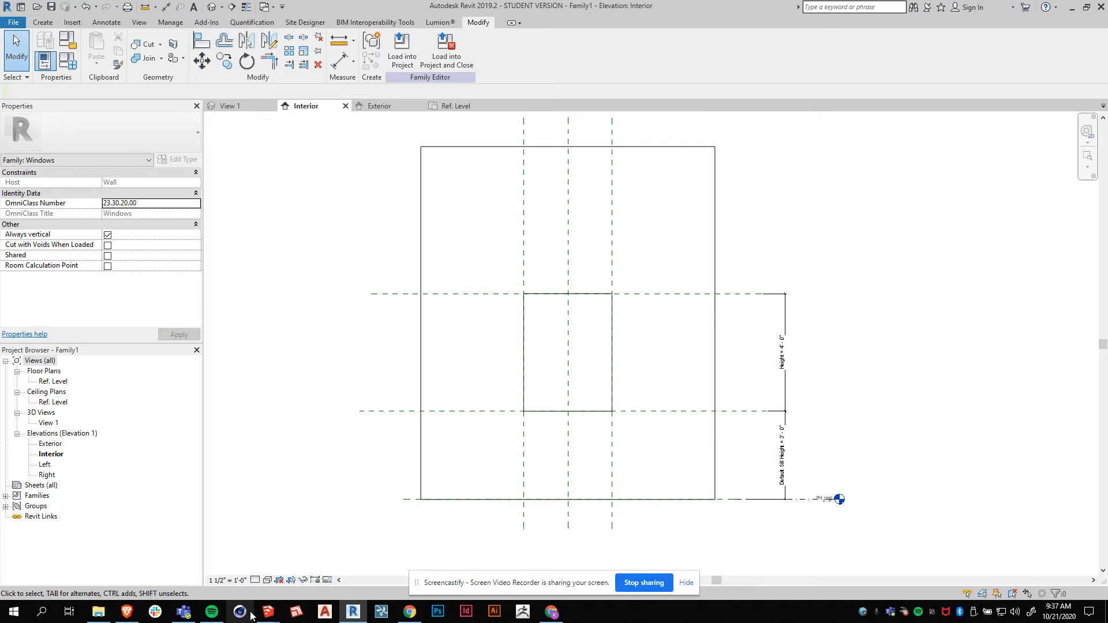
Examine the window sill and frame depth in the SketchUp window model from several angles.
{"action": "mouse_move", "coordinate": [268, 612]}
{"action": "left_click", "coordinate": [232, 563]}
{"action": "middle_click_drag", "start_coordinate": [470, 461], "coordinate": [514, 464]}
{"action": "scroll", "coordinate": [439, 309], "scroll_direction": "up", "scroll_amount": 2}
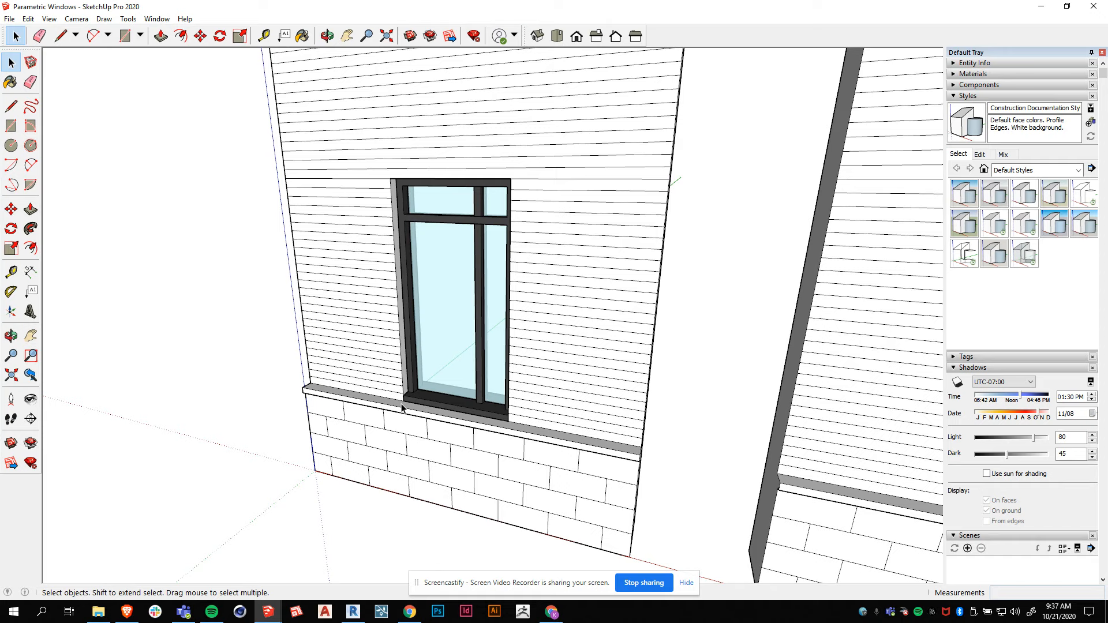
{"action": "scroll", "coordinate": [404, 405], "scroll_direction": "up", "scroll_amount": 1}
{"action": "scroll", "coordinate": [415, 408], "scroll_direction": "up", "scroll_amount": 1}
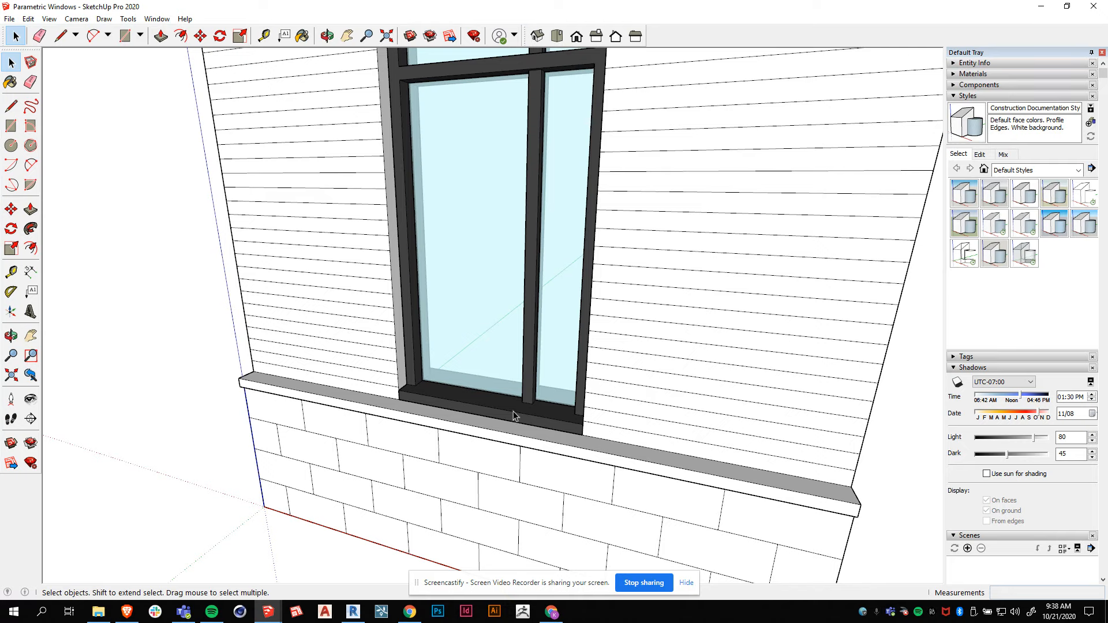
{"action": "scroll", "coordinate": [421, 400], "scroll_direction": "up", "scroll_amount": 1}
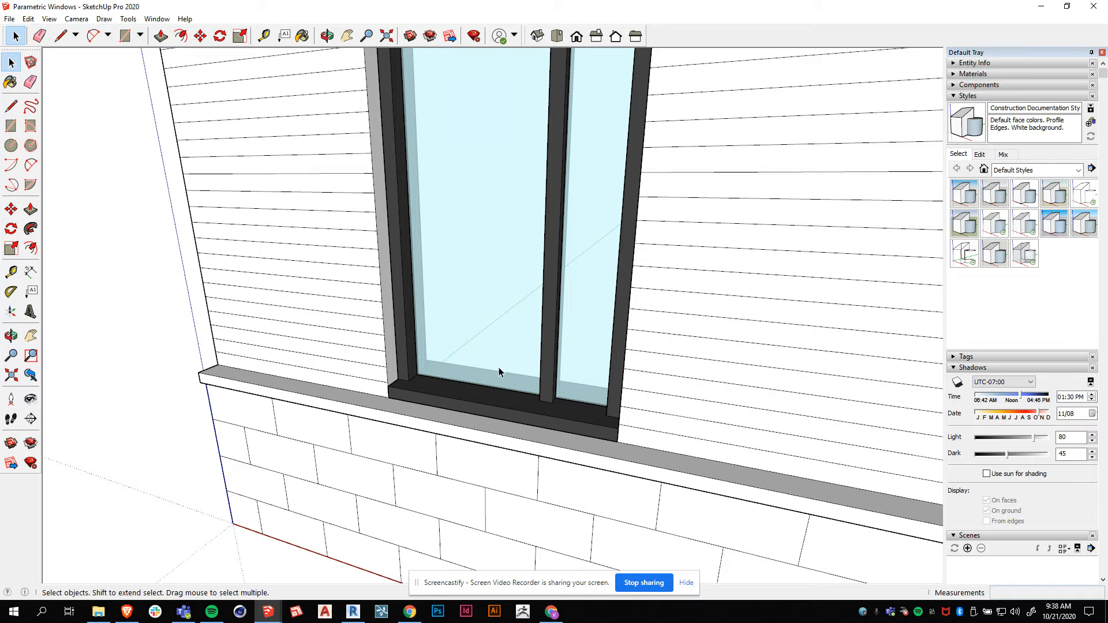
{"action": "middle_click_drag", "start_coordinate": [499, 367], "coordinate": [432, 400]}
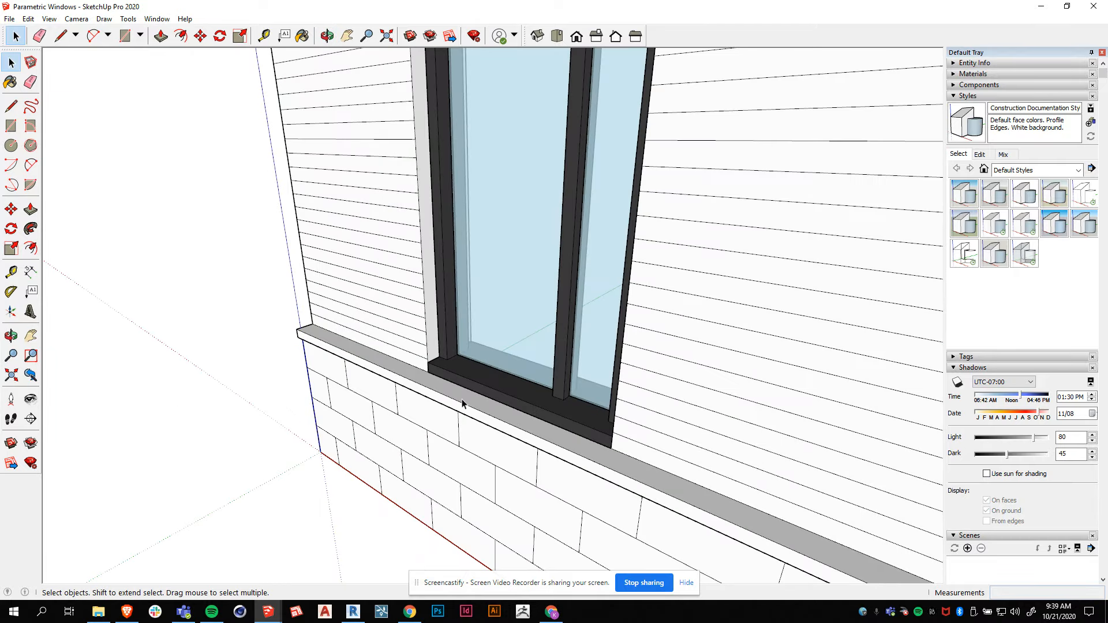
{"action": "scroll", "coordinate": [579, 424], "scroll_direction": "up", "scroll_amount": 3}
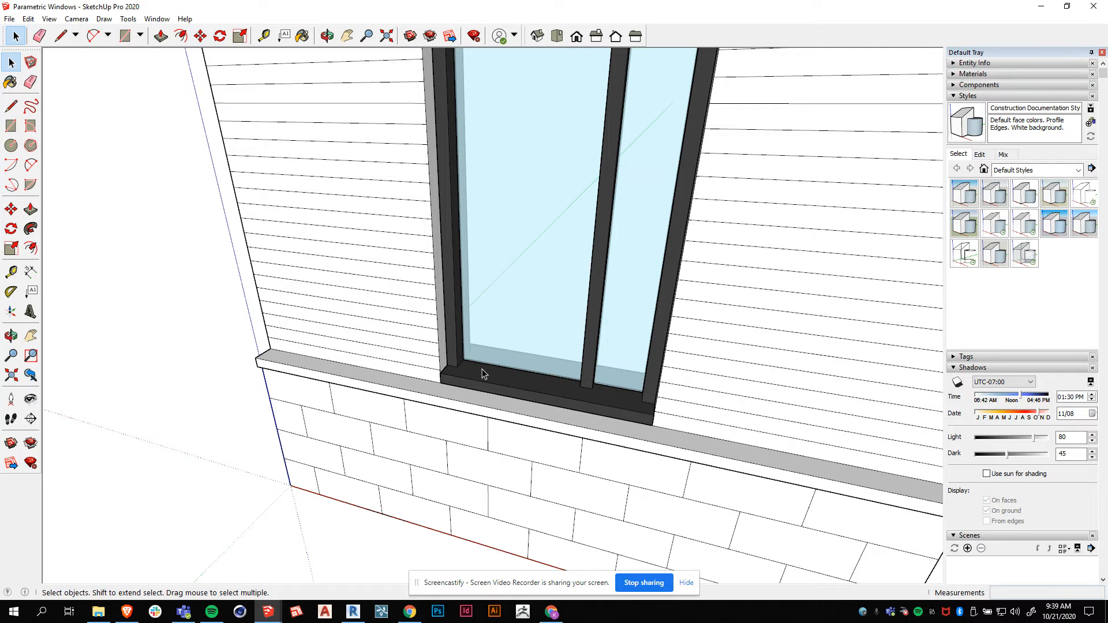
{"action": "scroll", "coordinate": [578, 410], "scroll_direction": "up", "scroll_amount": 1}
{"action": "scroll", "coordinate": [520, 415], "scroll_direction": "up", "scroll_amount": 1}
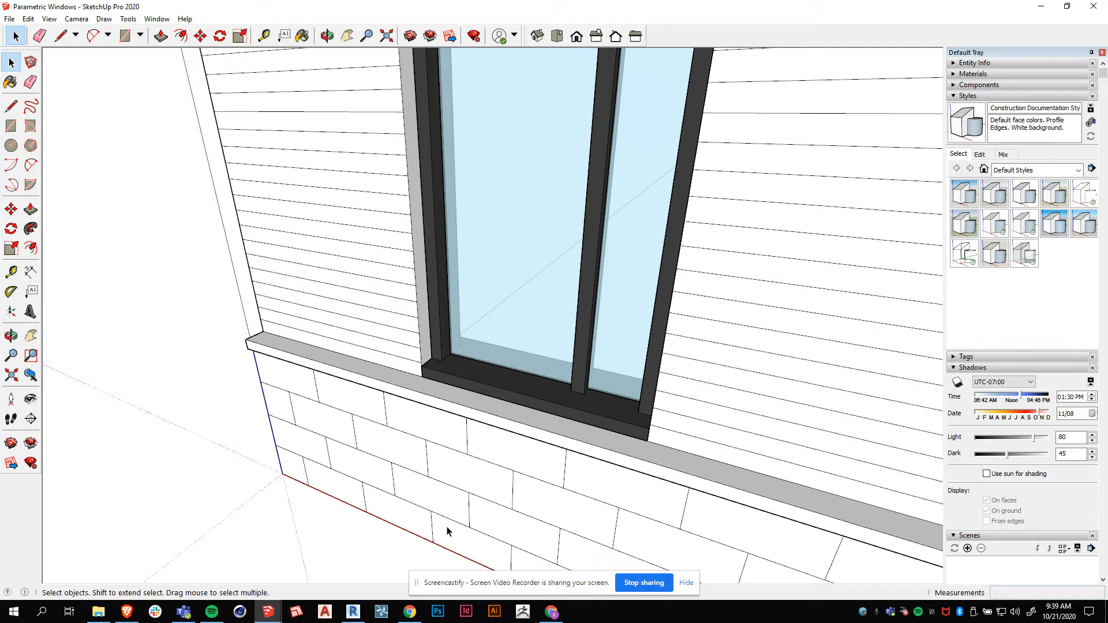
Draw a horizontal reference plane just outside the wall across the window opening in the Ref. Level floor plan.
{"action": "left_click", "coordinate": [354, 613]}
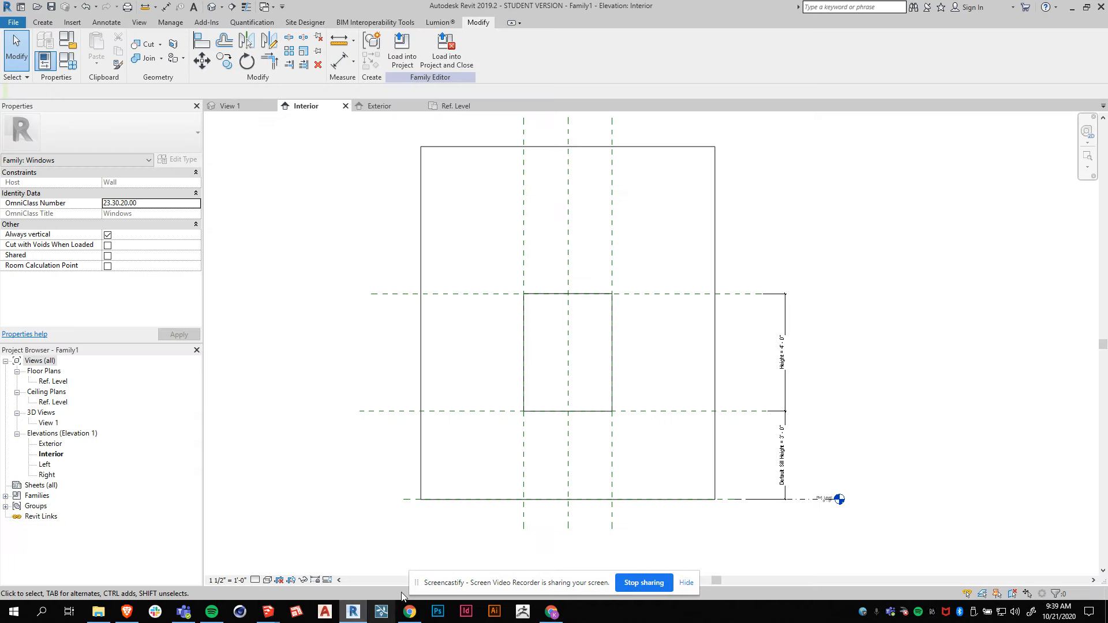
{"action": "left_click", "coordinate": [454, 106]}
{"action": "scroll", "coordinate": [743, 349], "scroll_direction": "up", "scroll_amount": 3}
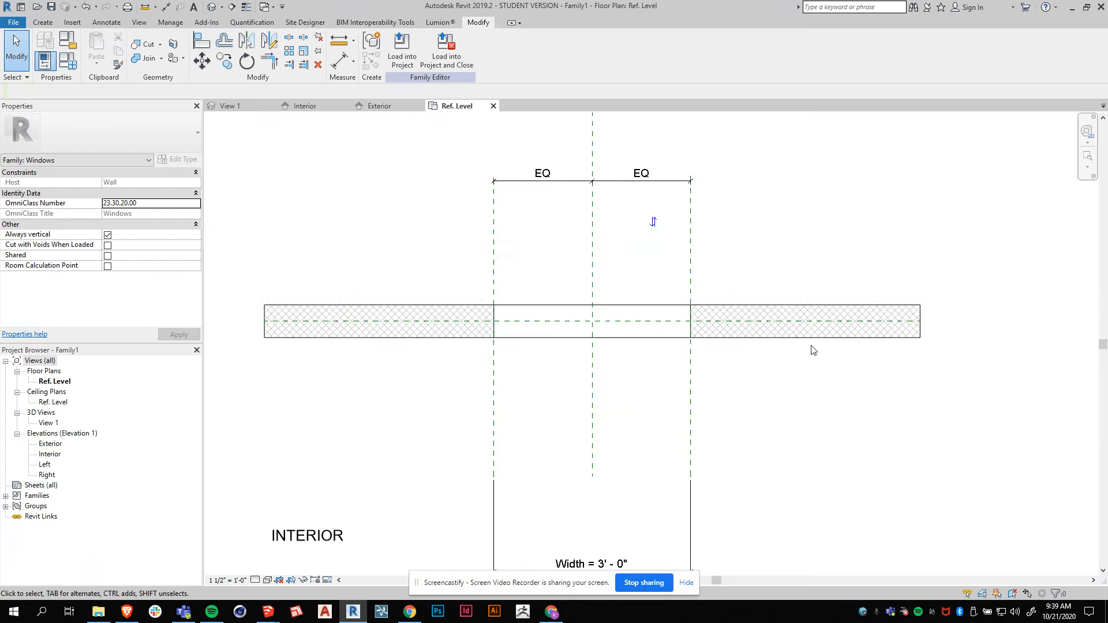
{"action": "middle_click_drag", "start_coordinate": [415, 351], "coordinate": [403, 365]}
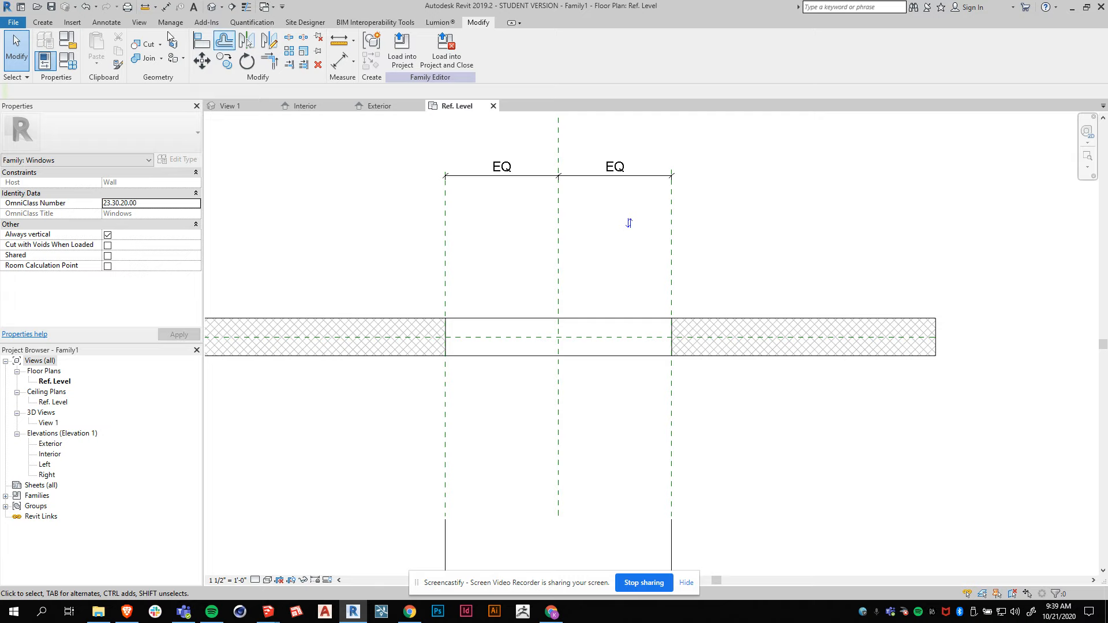
{"action": "left_click", "coordinate": [35, 23]}
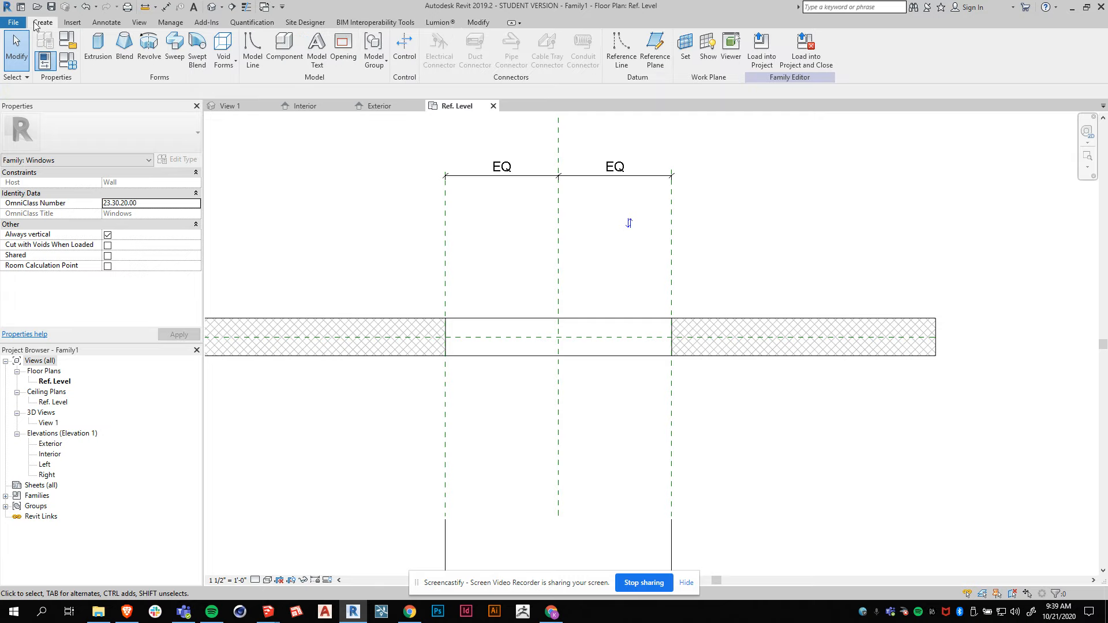
{"action": "left_click", "coordinate": [651, 68]}
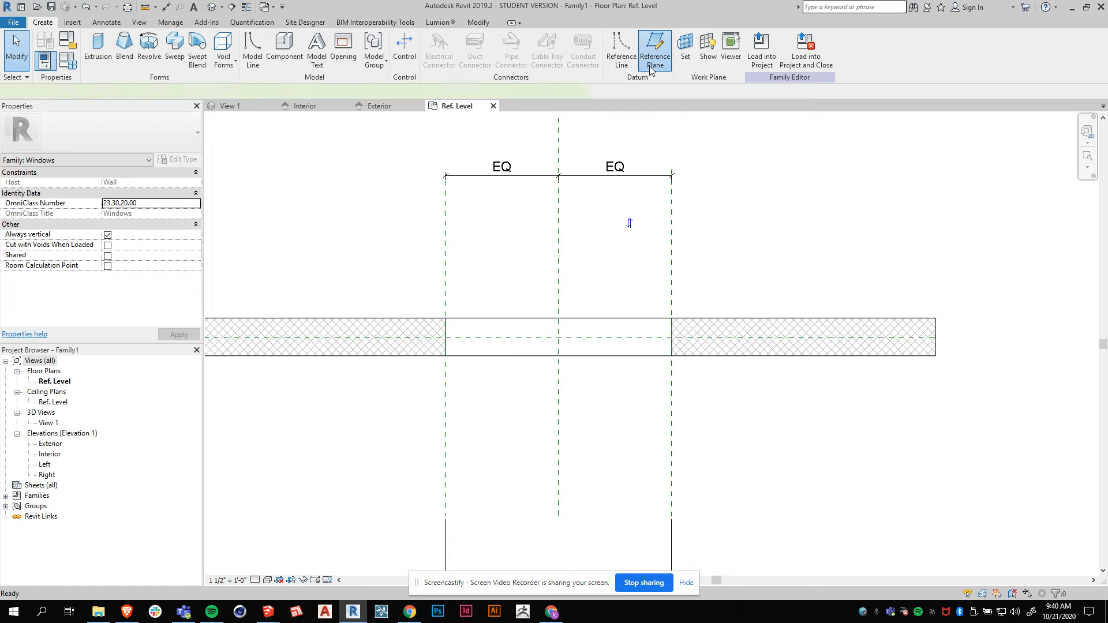
{"action": "left_click", "coordinate": [423, 300]}
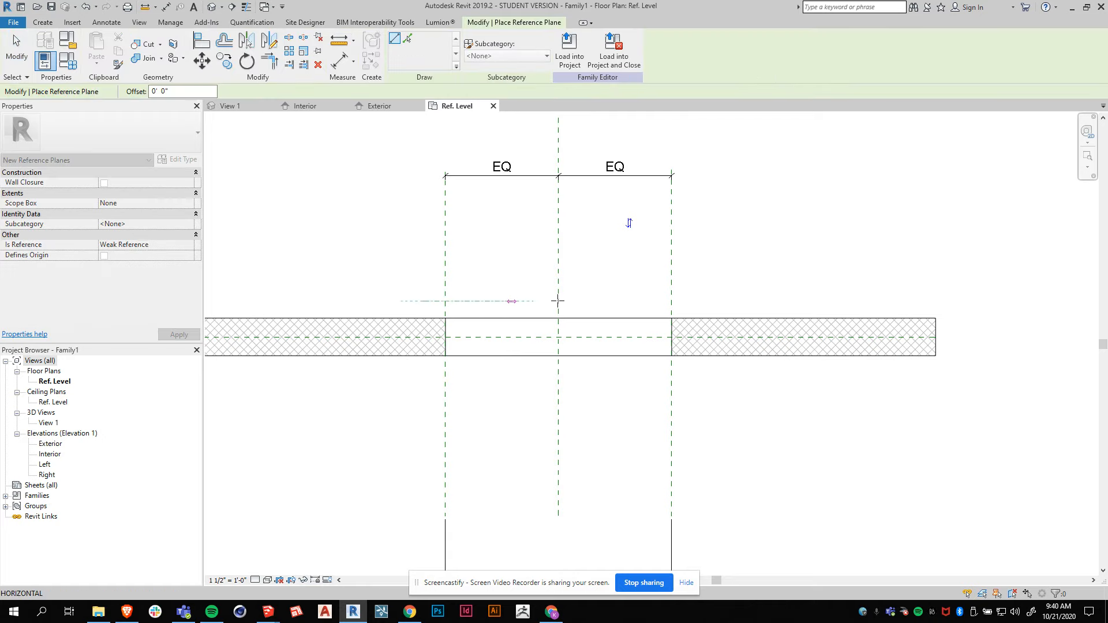
{"action": "left_click", "coordinate": [696, 301]}
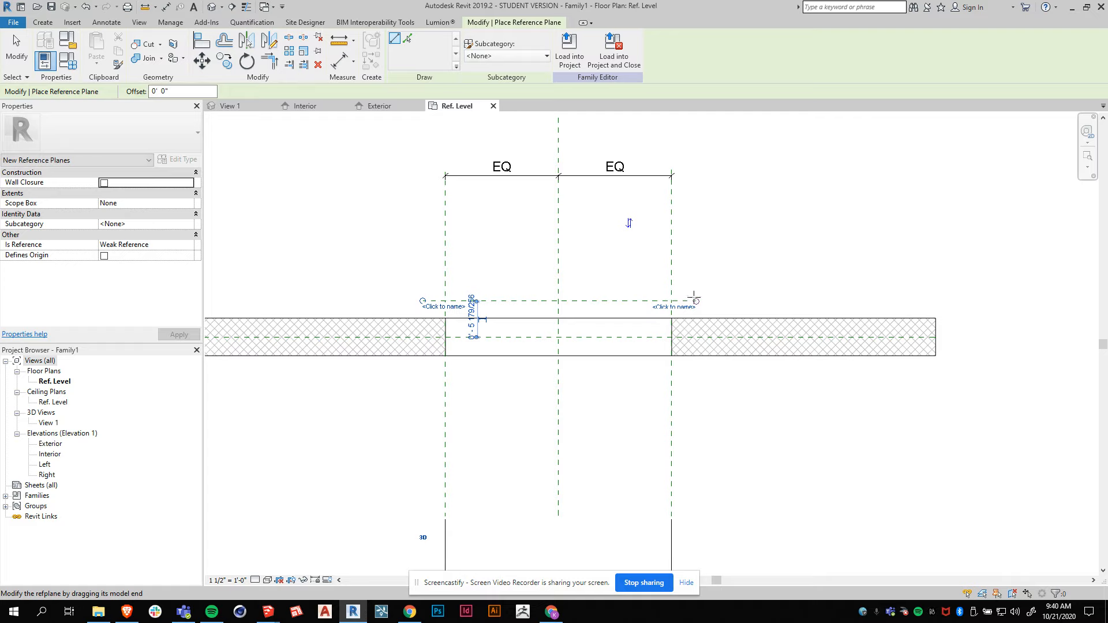
{"action": "left_click", "coordinate": [433, 376]}
{"action": "key", "text": "Escape"}
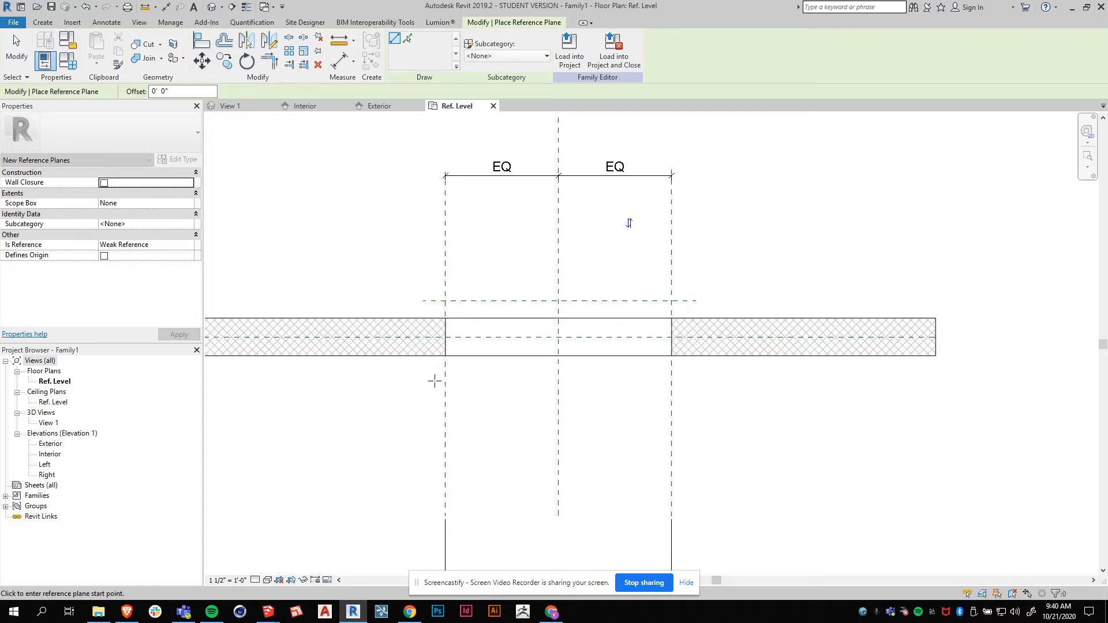
Draw a second horizontal reference plane just inside the wall across the window opening.
{"action": "left_click", "coordinate": [423, 379]}
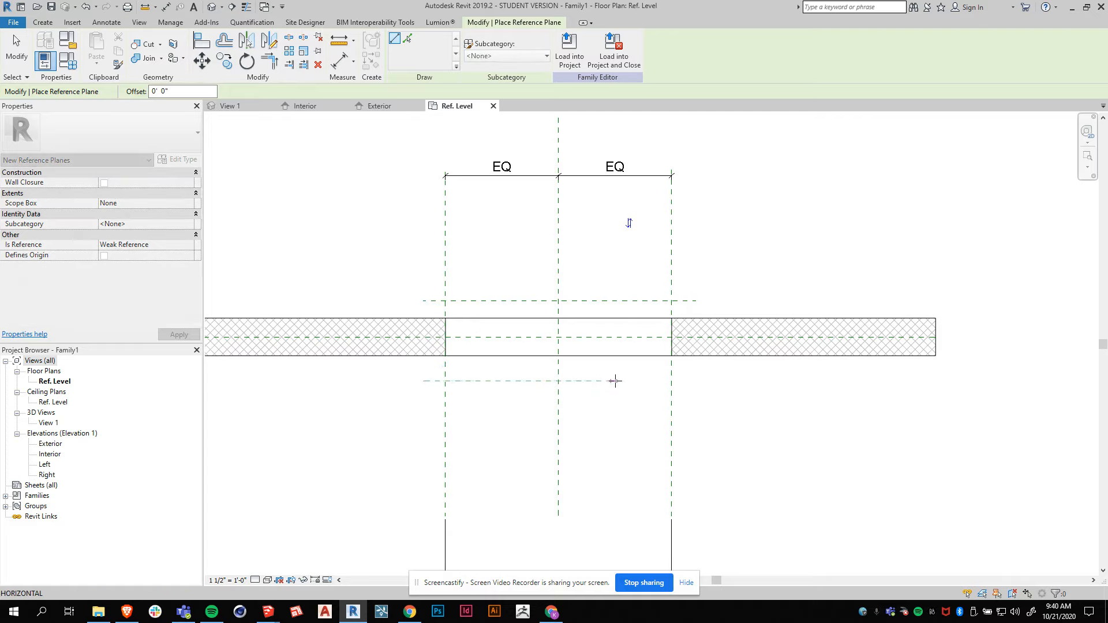
{"action": "left_click", "coordinate": [696, 376]}
{"action": "key", "text": "Escape"}
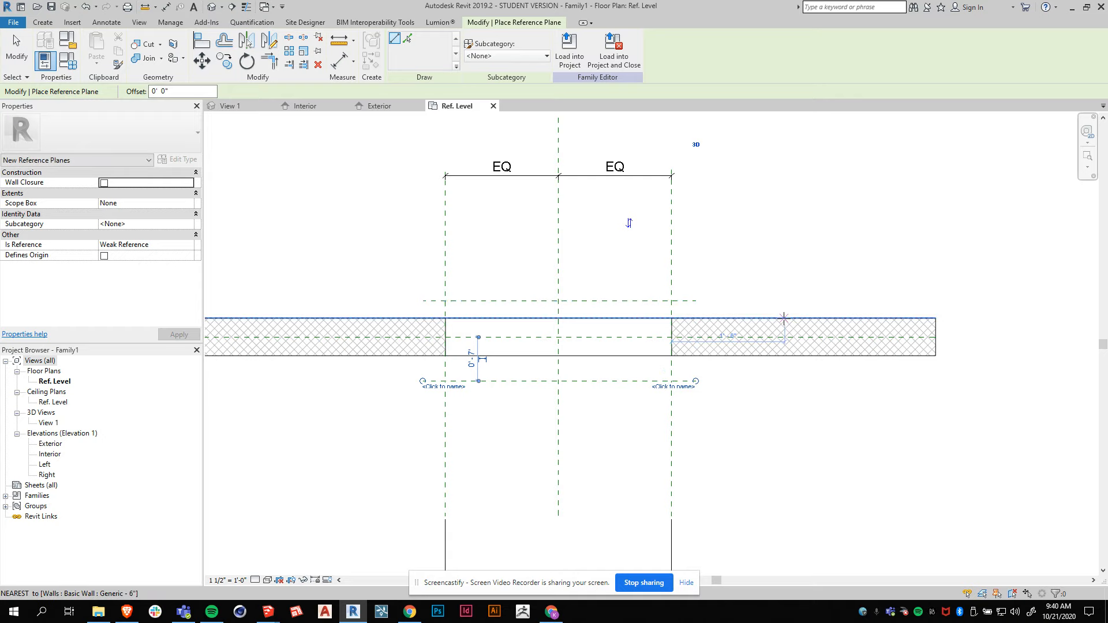
{"action": "key", "text": "Escape"}
Name the exterior-side reference plane Ext Sill Face.
{"action": "scroll", "coordinate": [629, 337], "scroll_direction": "up", "scroll_amount": 1}
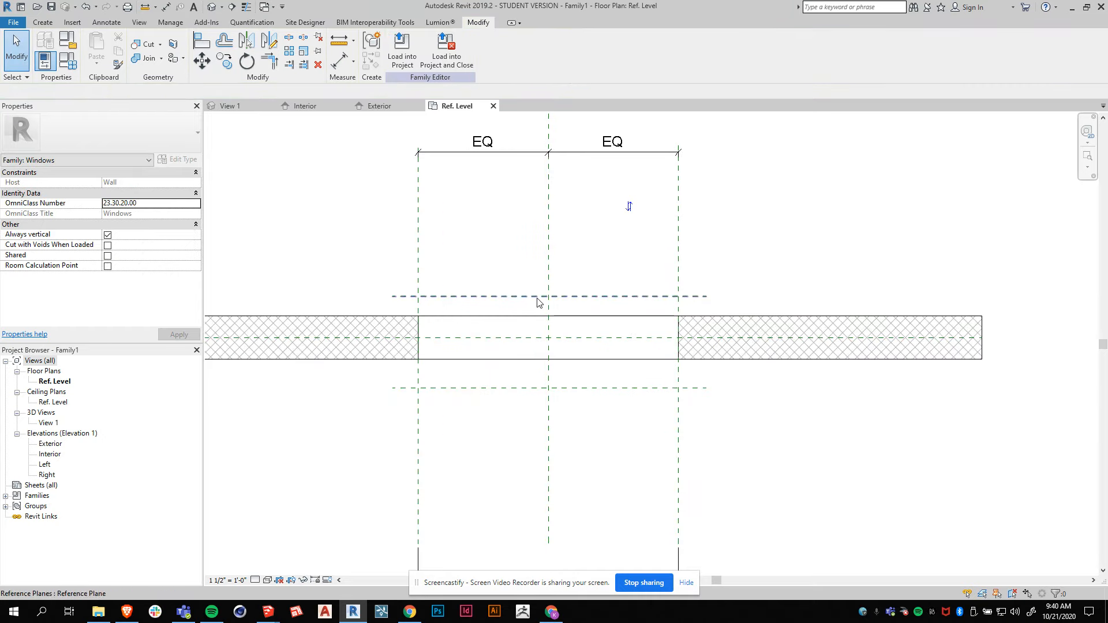
{"action": "scroll", "coordinate": [626, 300], "scroll_direction": "down", "scroll_amount": 3}
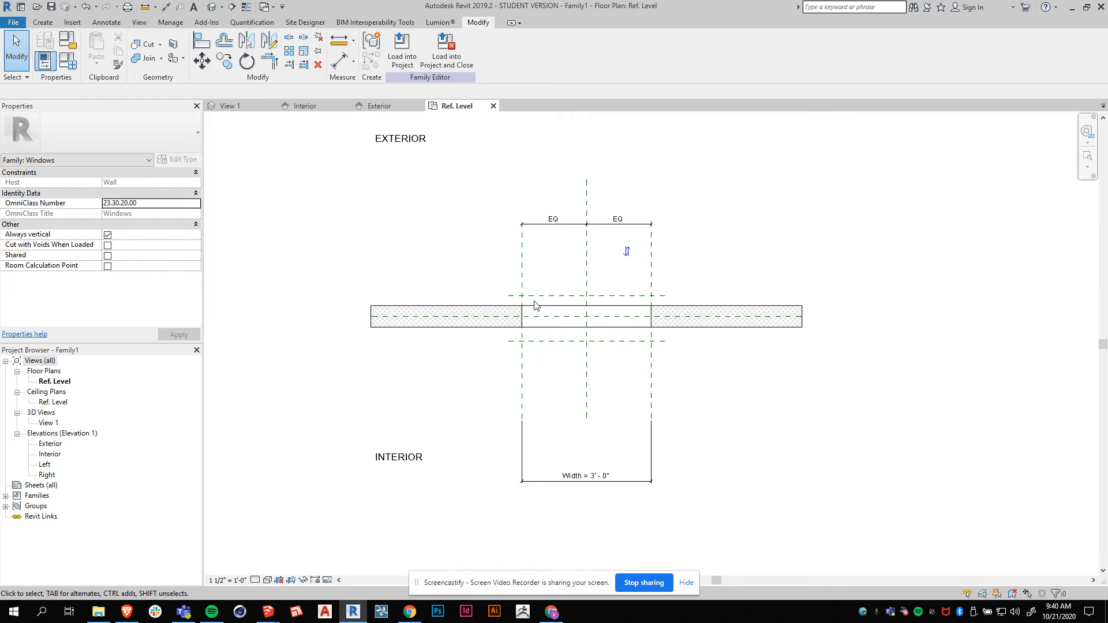
{"action": "scroll", "coordinate": [534, 305], "scroll_direction": "up", "scroll_amount": 1}
{"action": "left_click", "coordinate": [525, 296]}
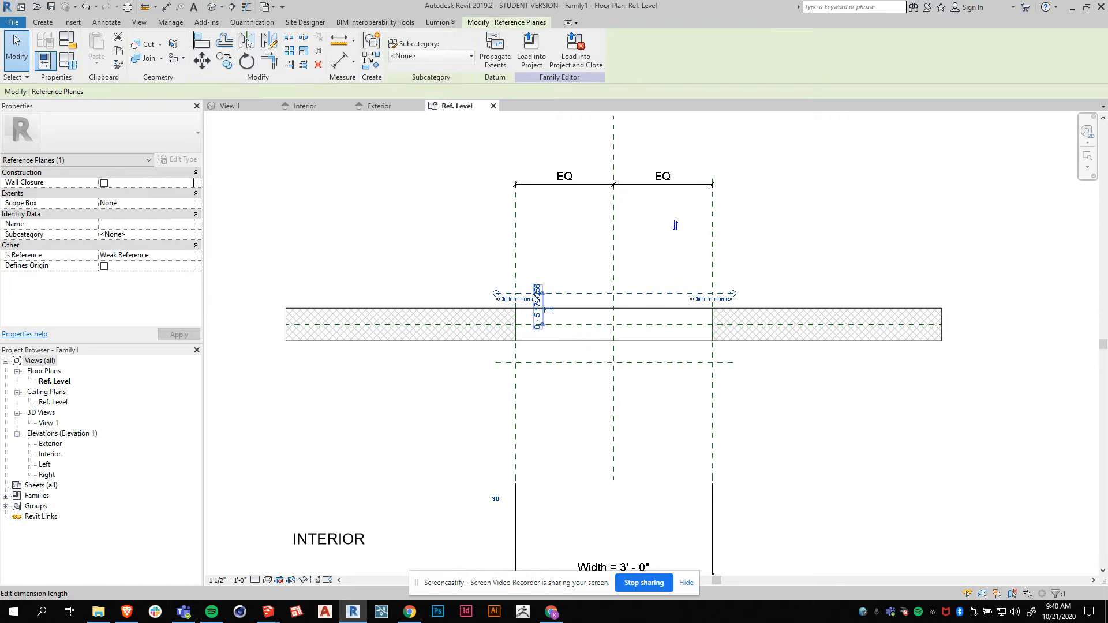
{"action": "left_click", "coordinate": [502, 301]}
{"action": "type", "text": "Ex"}
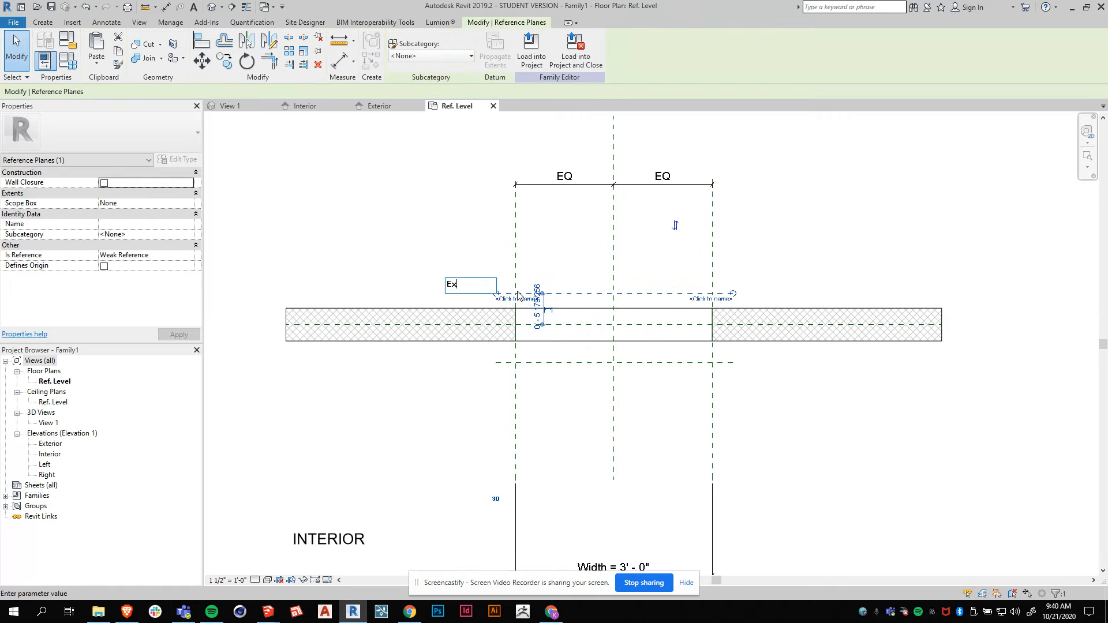
{"action": "type", "text": "t Sill Face"}
{"action": "key", "text": "Return"}
Name the interior-side reference plane INT Sill Face.
{"action": "left_click", "coordinate": [540, 363]}
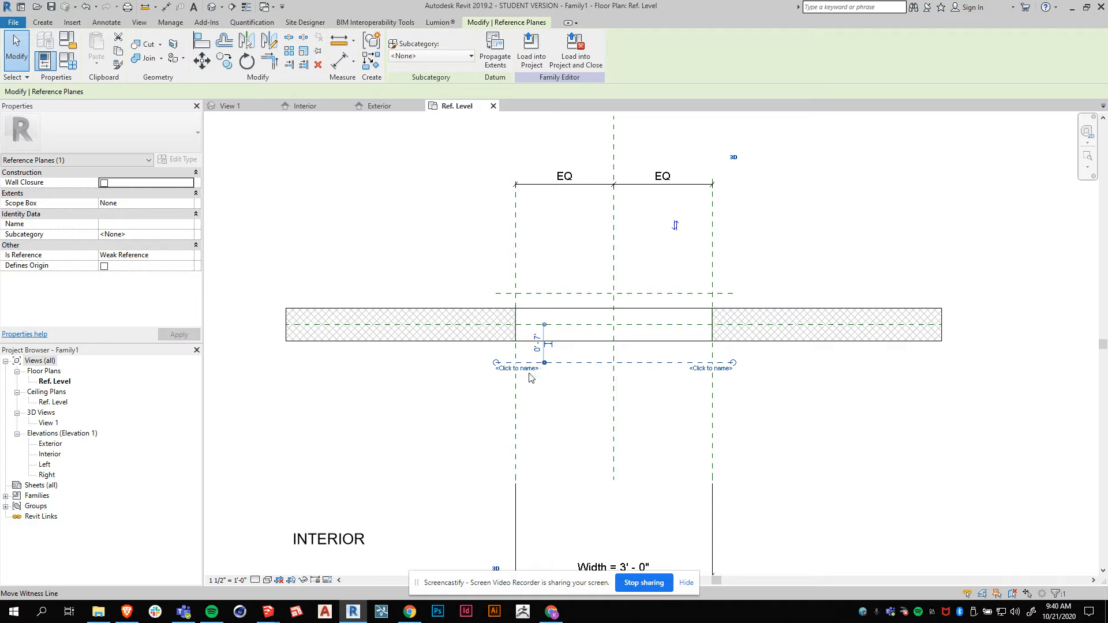
{"action": "left_click", "coordinate": [507, 370]}
{"action": "type", "text": "INT Sill Face"}
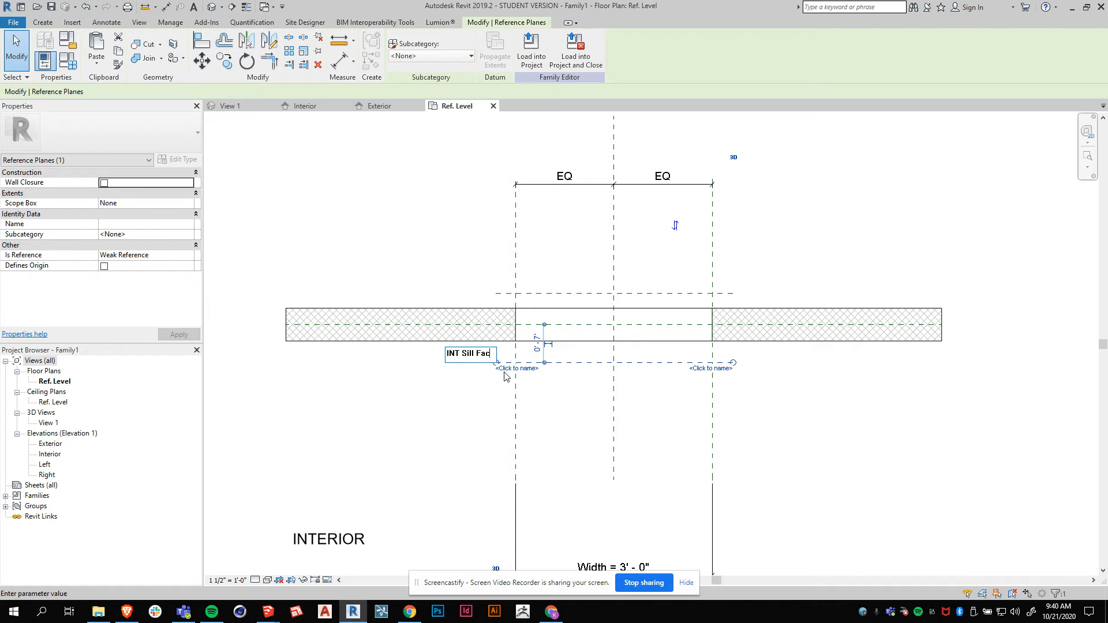
{"action": "key", "text": "Return"}
Place an aligned dimension from the wall centerline to the INT Sill Face plane.
{"action": "left_click", "coordinate": [589, 425]}
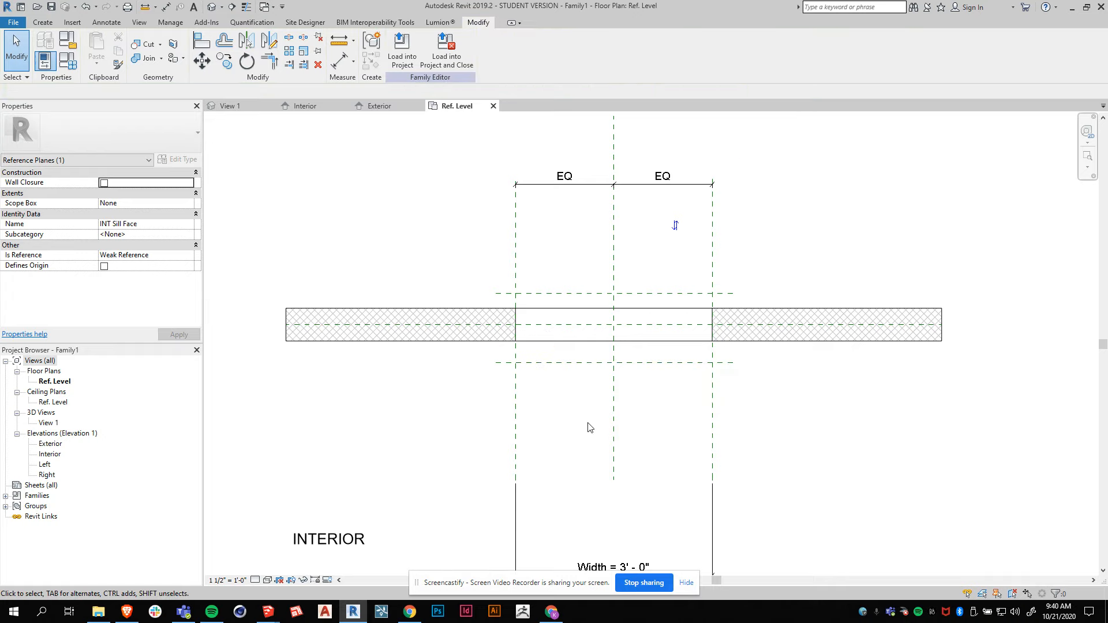
{"action": "scroll", "coordinate": [618, 369], "scroll_direction": "up", "scroll_amount": 2}
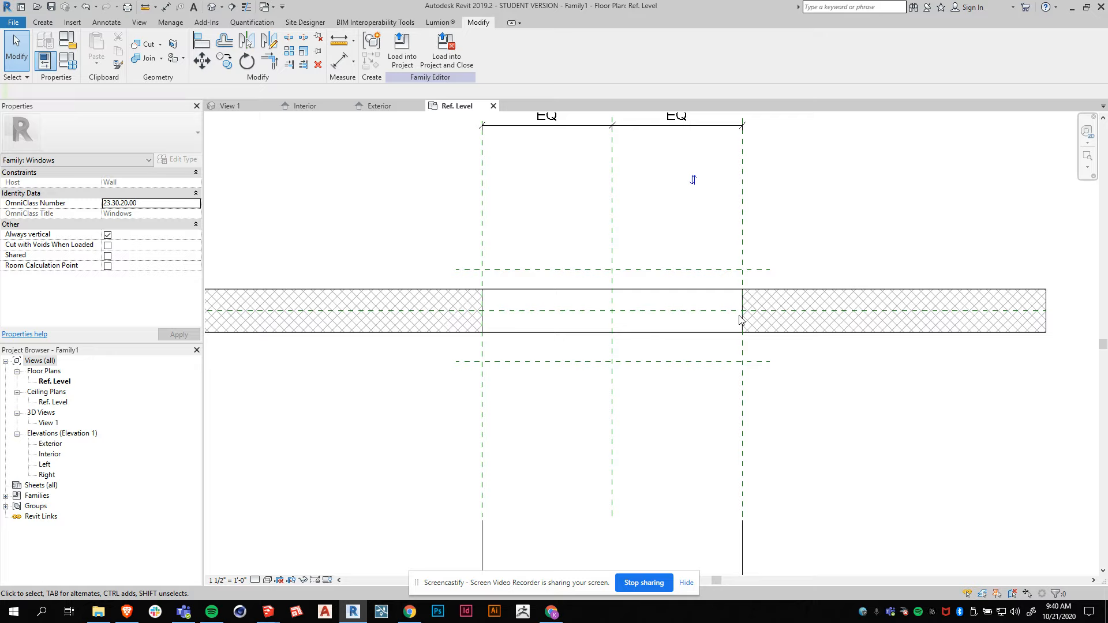
{"action": "left_click", "coordinate": [43, 28]}
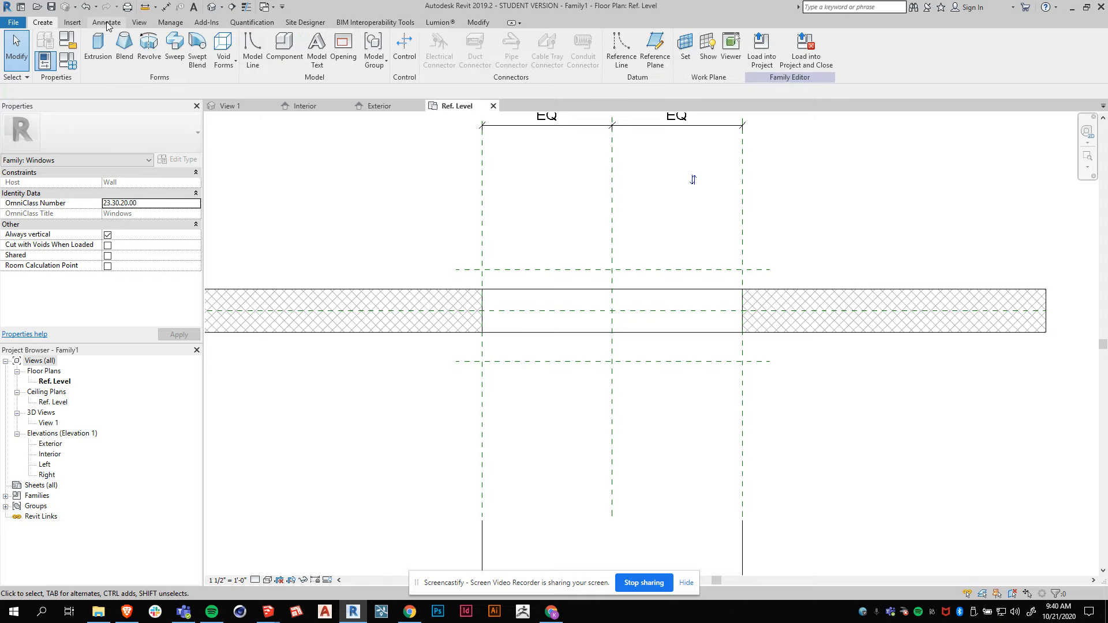
{"action": "left_click", "coordinate": [107, 24]}
{"action": "left_click", "coordinate": [46, 51]}
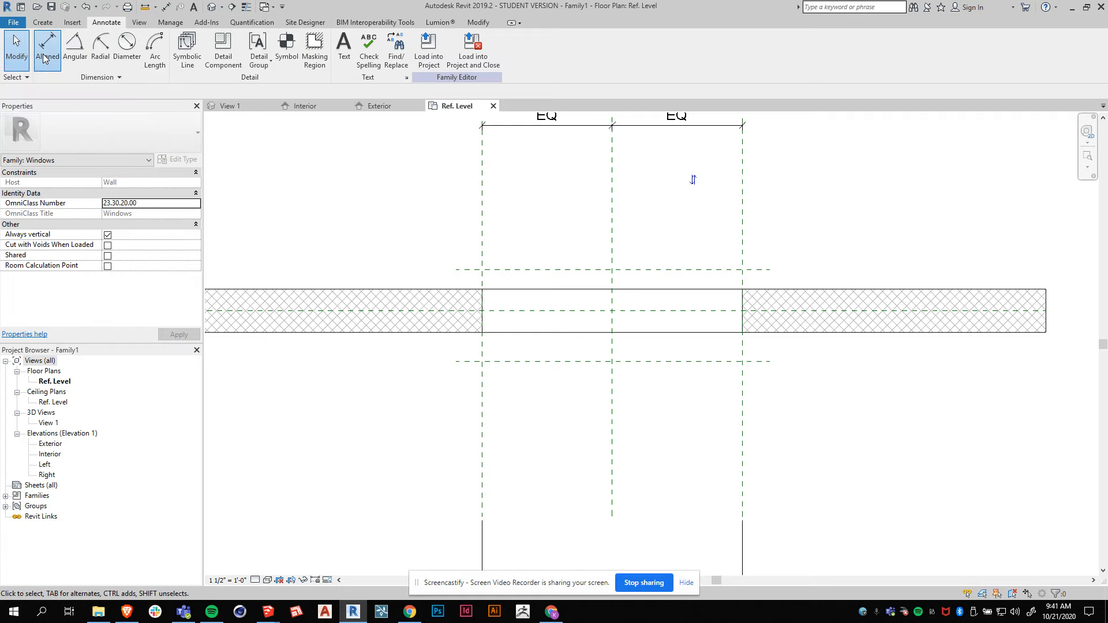
{"action": "left_click", "coordinate": [504, 312]}
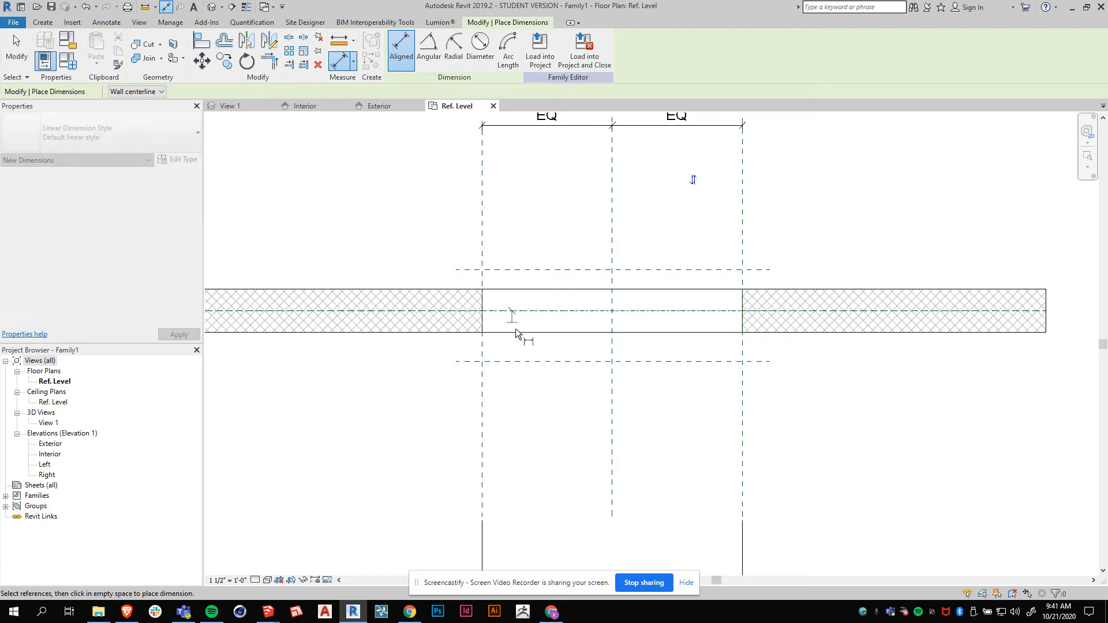
{"action": "left_click", "coordinate": [519, 362]}
{"action": "left_click", "coordinate": [543, 431]}
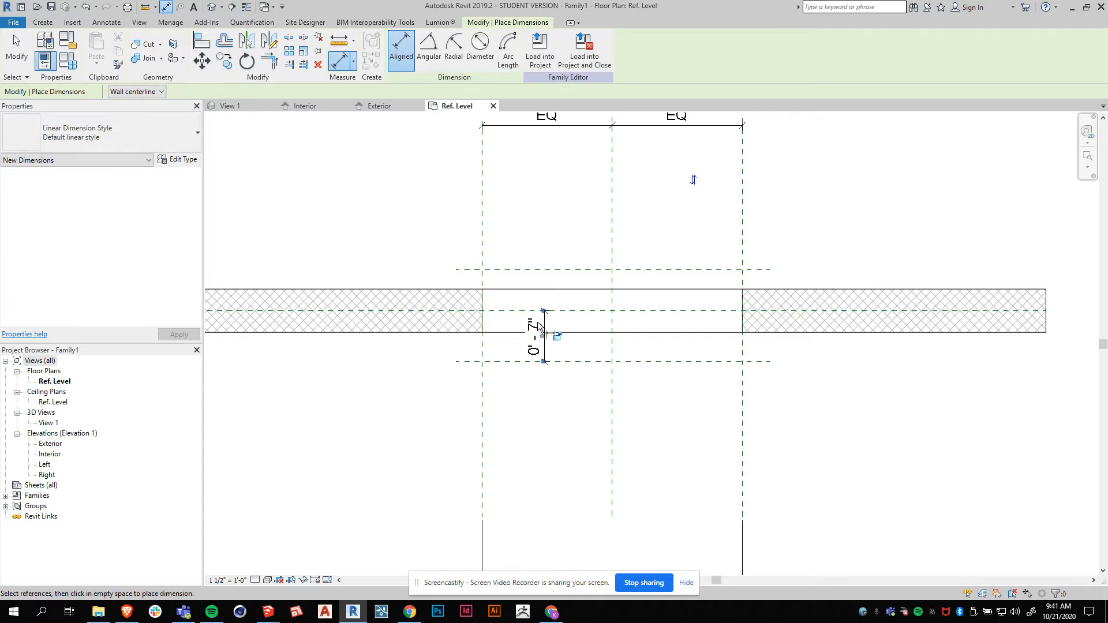
Dimension from the wall centerline to the Ext Sill Face plane and shift that dimension beside the first.
{"action": "left_click", "coordinate": [492, 311]}
{"action": "left_click", "coordinate": [494, 291]}
{"action": "left_click", "coordinate": [504, 270]}
{"action": "left_click", "coordinate": [546, 207]}
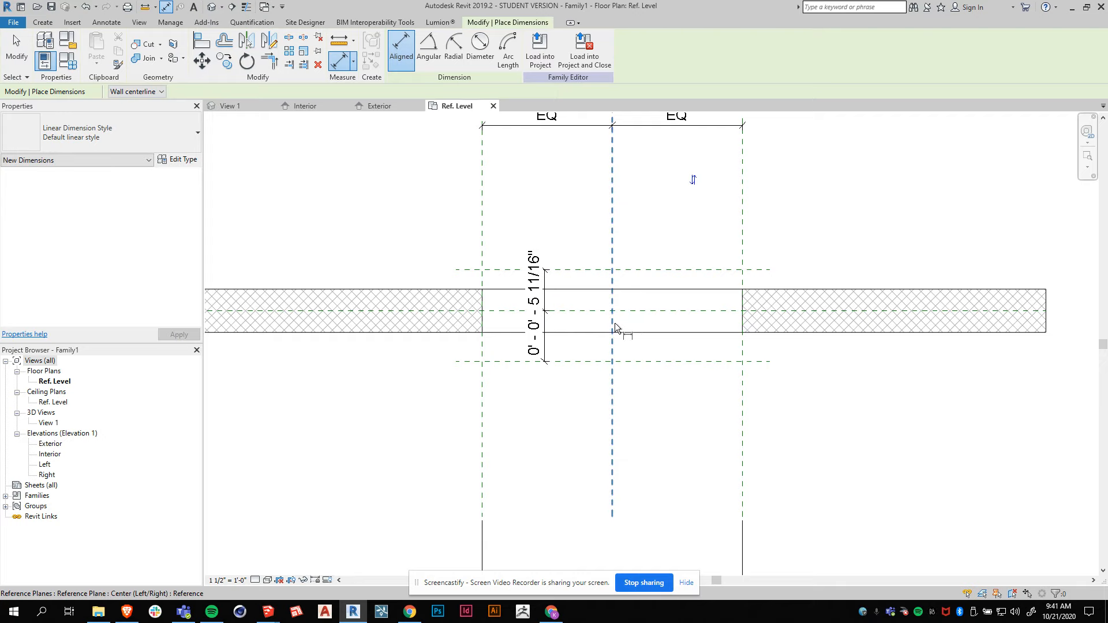
{"action": "key", "text": "Escape"}
{"action": "left_click", "coordinate": [544, 294]}
{"action": "left_click_drag", "start_coordinate": [554, 295], "coordinate": [588, 295]}
{"action": "left_click", "coordinate": [568, 434]}
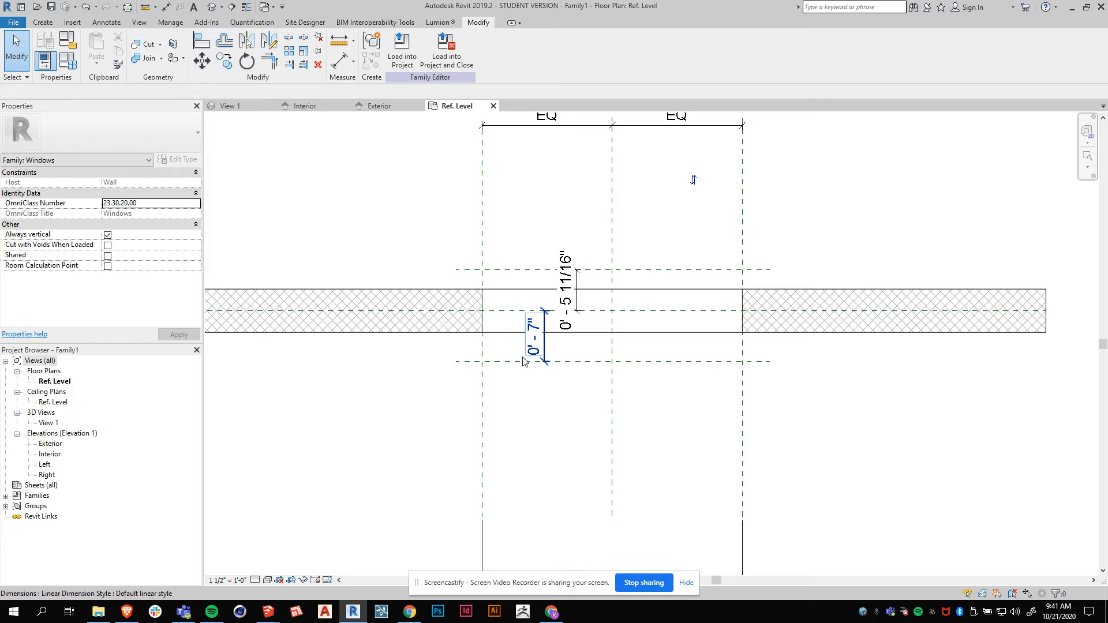
Label the interior sill dimension with a new type parameter named INT Sill Frame Depth.
{"action": "scroll", "coordinate": [645, 397], "scroll_direction": "down", "scroll_amount": 2}
{"action": "scroll", "coordinate": [641, 391], "scroll_direction": "up", "scroll_amount": 3}
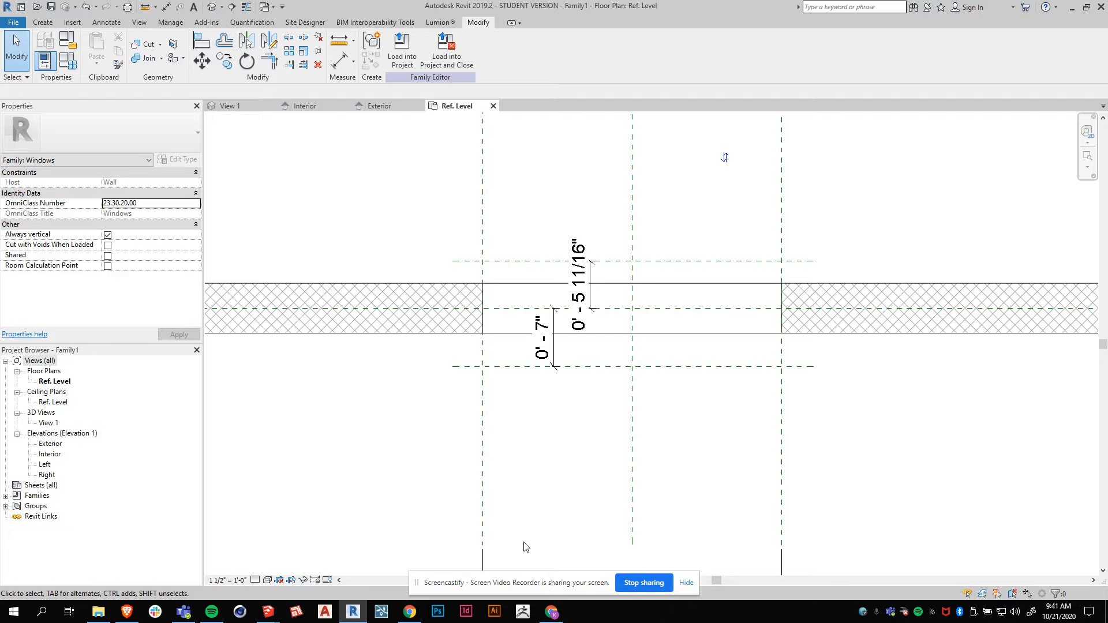
{"action": "left_click", "coordinate": [536, 353]}
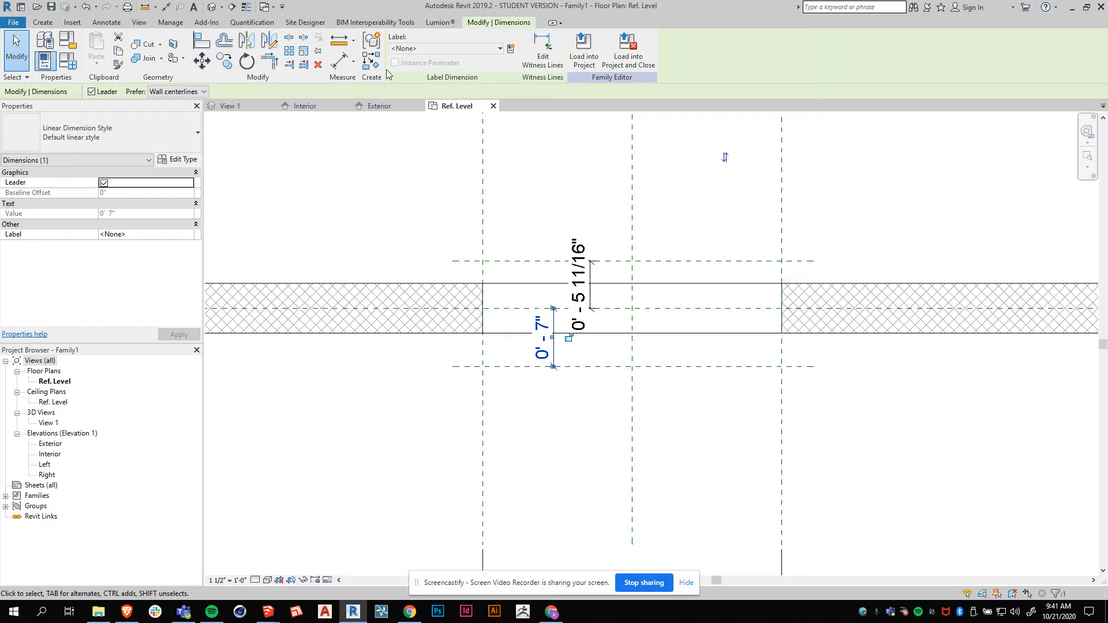
{"action": "left_click", "coordinate": [510, 52]}
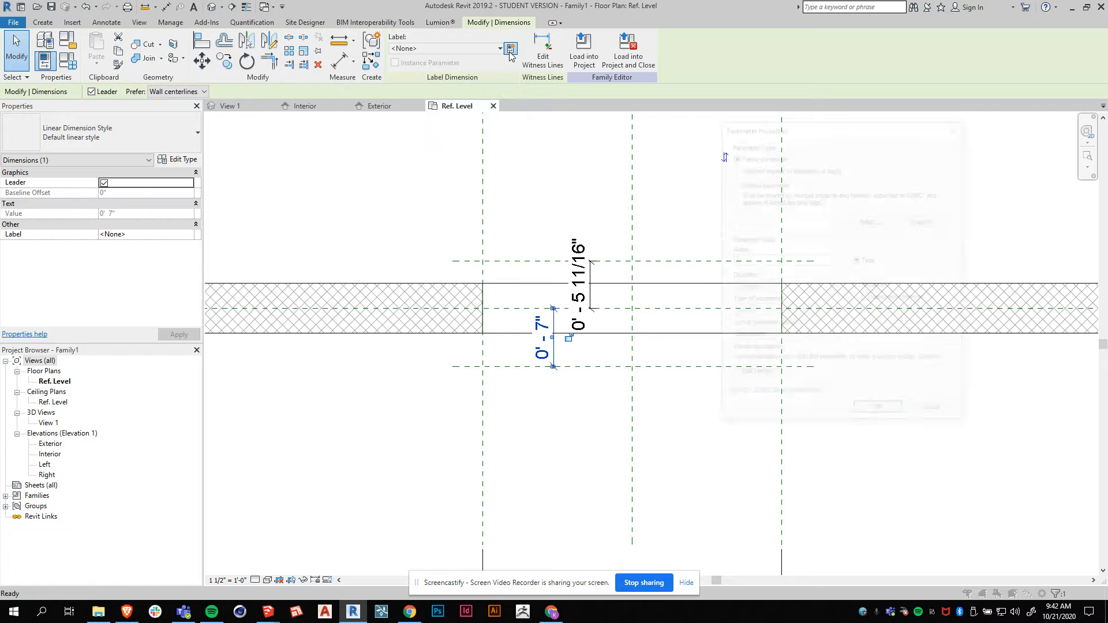
{"action": "left_click_drag", "start_coordinate": [806, 134], "coordinate": [811, 130]}
{"action": "type", "text": "IN"}
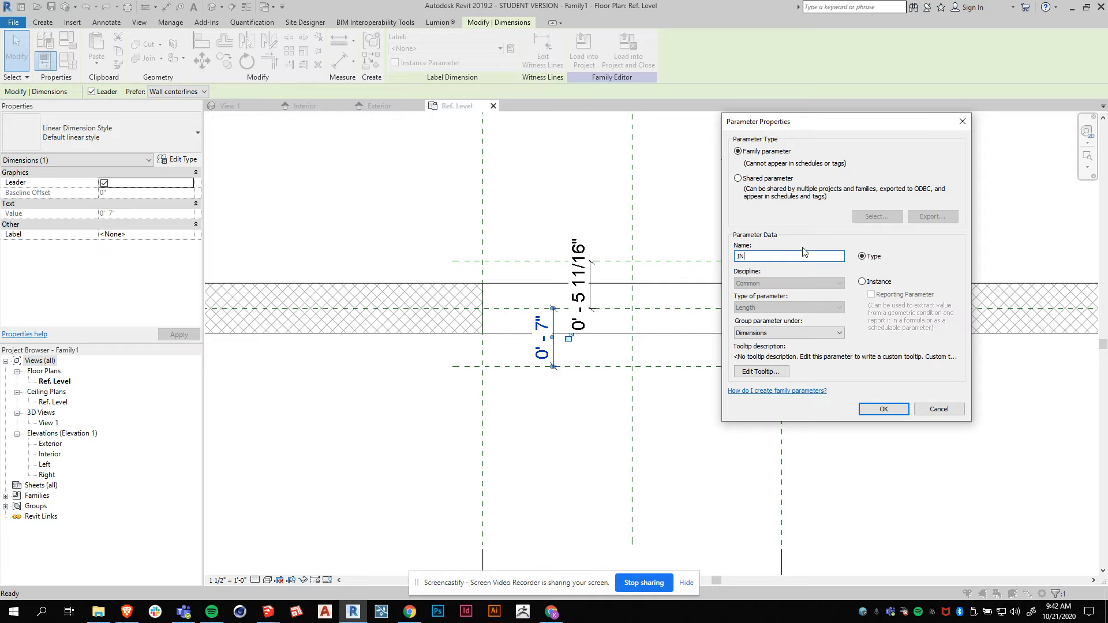
{"action": "type", "text": "T Frame"}
{"action": "key", "text": "BackSpace"}
{"action": "key", "text": "BackSpace"}
{"action": "key", "text": "BackSpace"}
{"action": "key", "text": "BackSpace"}
{"action": "key", "text": "BackSpace"}
{"action": "key", "text": "BackSpace"}
{"action": "type", "text": "Sill Frame Deo"}
{"action": "key", "text": "BackSpace"}
{"action": "key", "text": "BackSpace"}
{"action": "key", "text": "BackSpace"}
{"action": "type", "text": "pth"}
{"action": "left_click", "coordinate": [883, 409]}
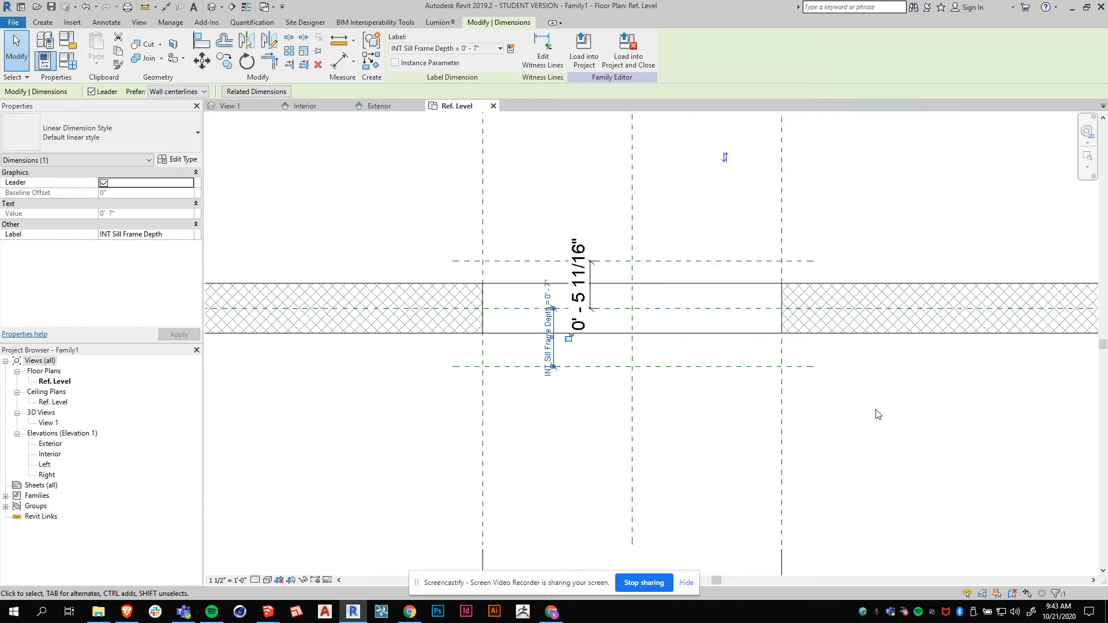
Label the exterior sill dimension with a new type parameter named EXT Sill Frame Depth.
{"action": "left_click", "coordinate": [546, 479]}
{"action": "scroll", "coordinate": [545, 497], "scroll_direction": "down", "scroll_amount": 1}
{"action": "left_click", "coordinate": [541, 407]}
{"action": "scroll", "coordinate": [546, 386], "scroll_direction": "up", "scroll_amount": 3}
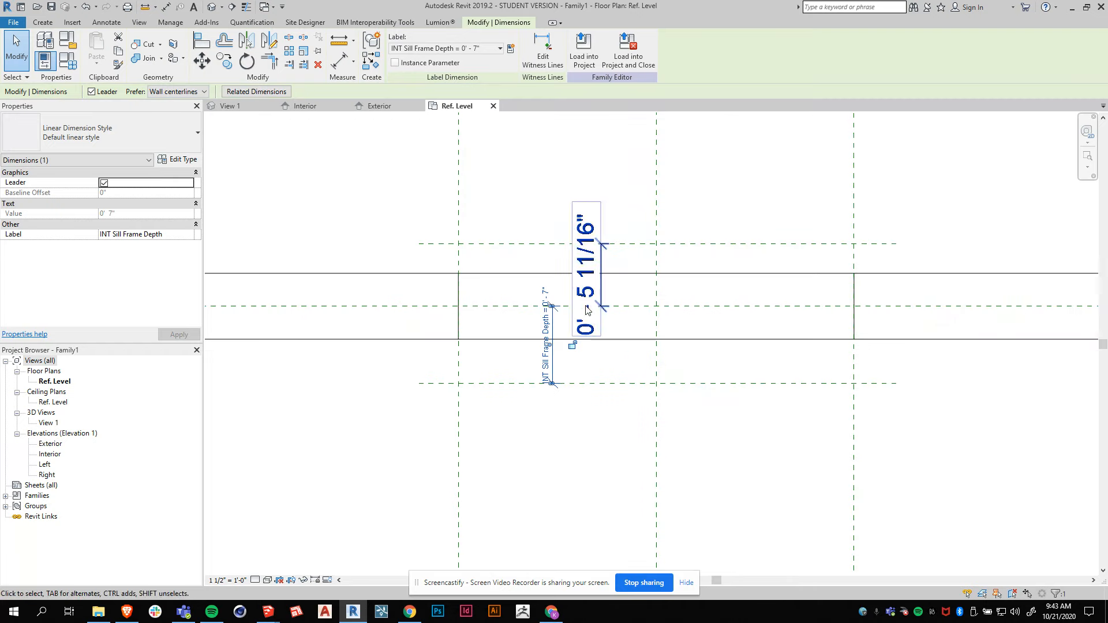
{"action": "key", "text": "Escape"}
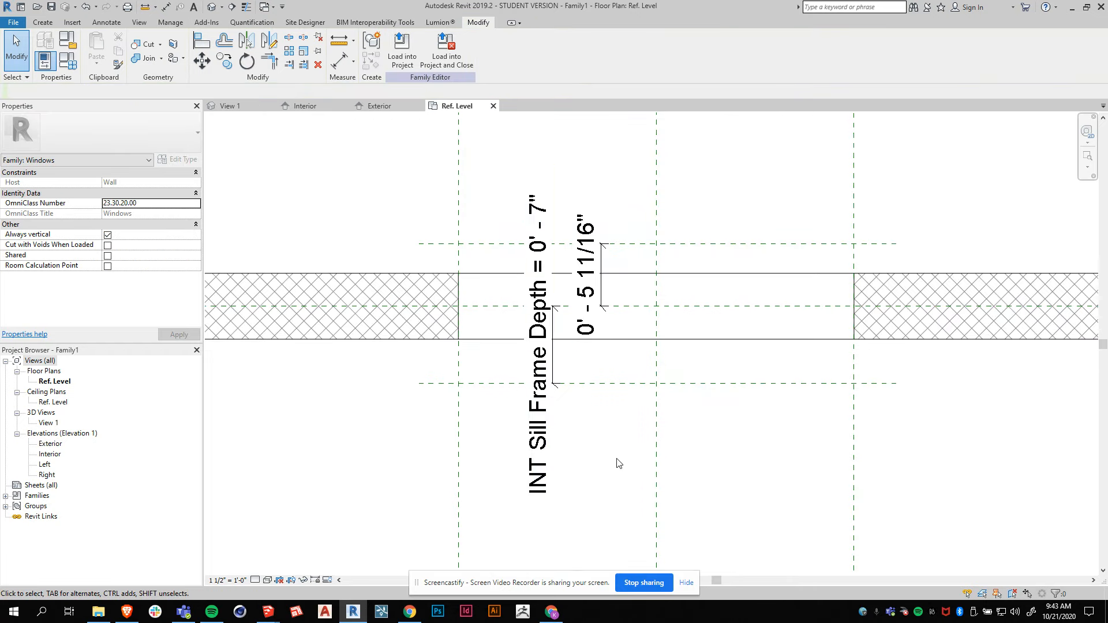
{"action": "left_click", "coordinate": [592, 254]}
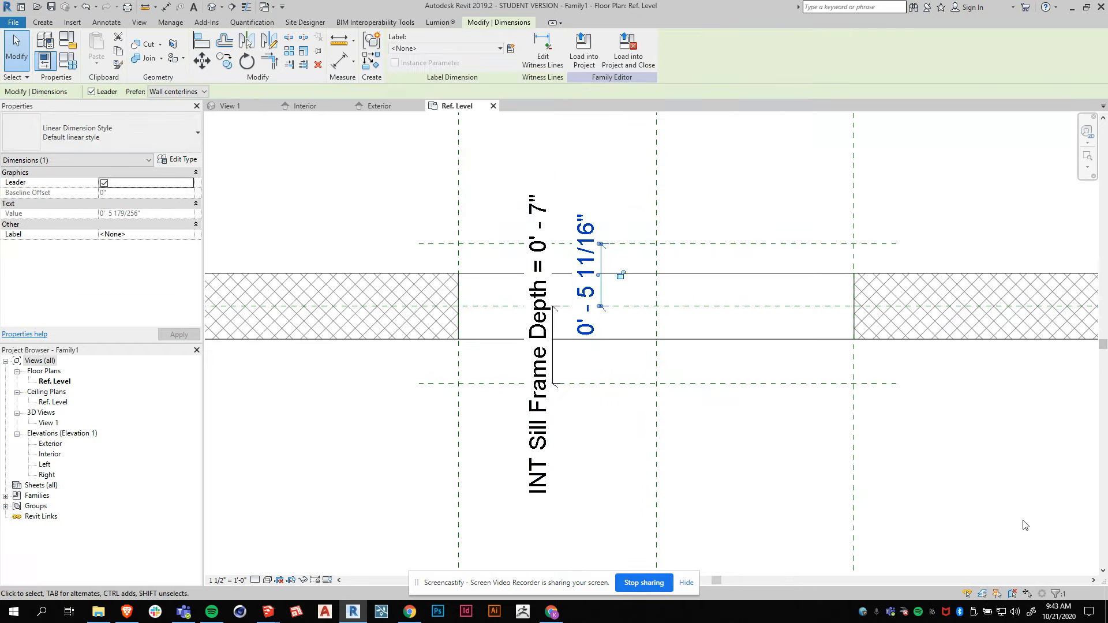
{"action": "left_click", "coordinate": [511, 49]}
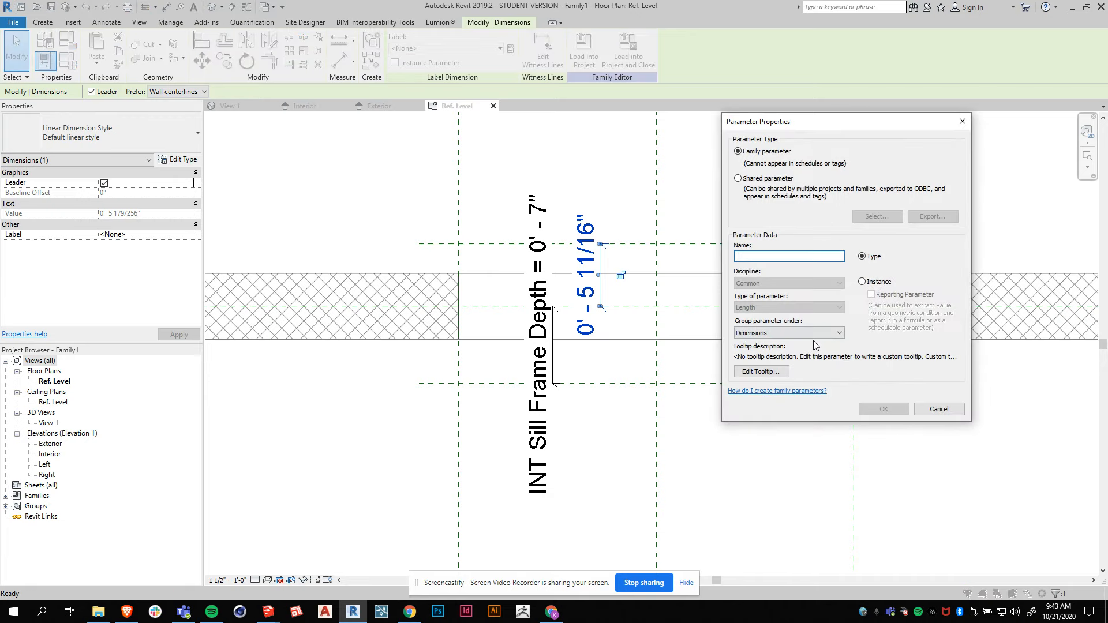
{"action": "type", "text": "EXT Sill"}
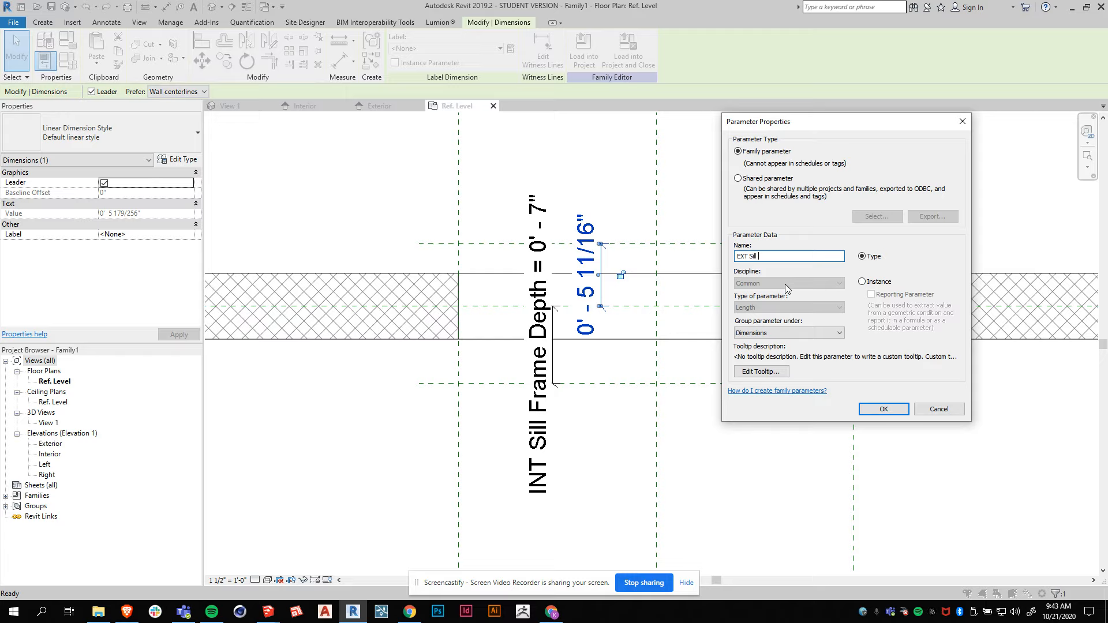
{"action": "type", "text": " Frame Depth"}
{"action": "left_click", "coordinate": [884, 408]}
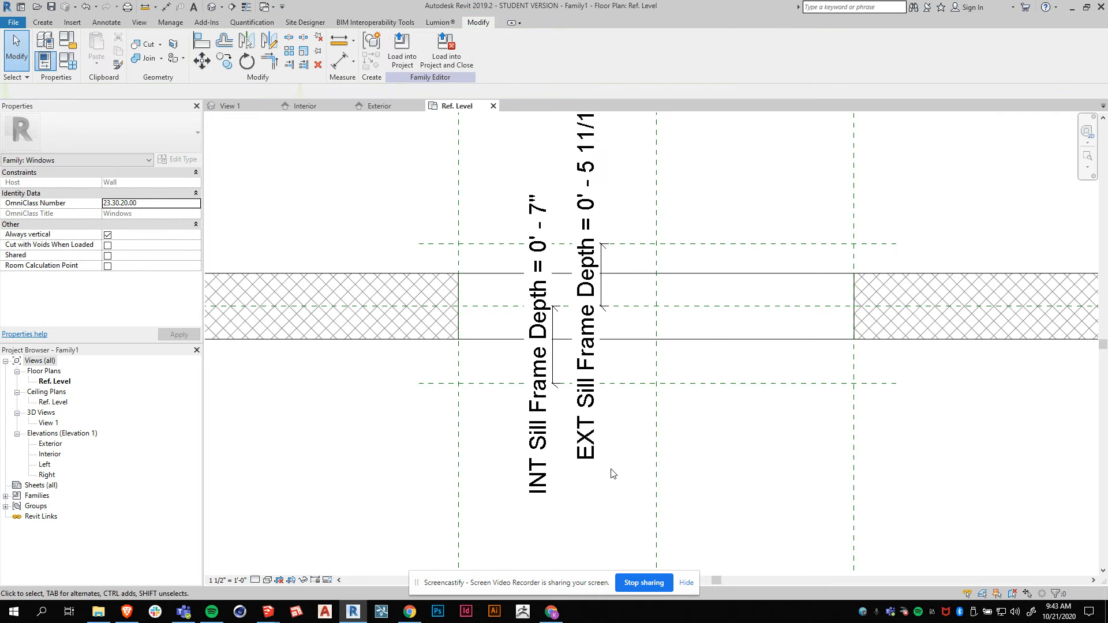
Open Family Types and set EXT Sill Frame Depth to 7", applying the change.
{"action": "scroll", "coordinate": [525, 294], "scroll_direction": "down", "scroll_amount": 1}
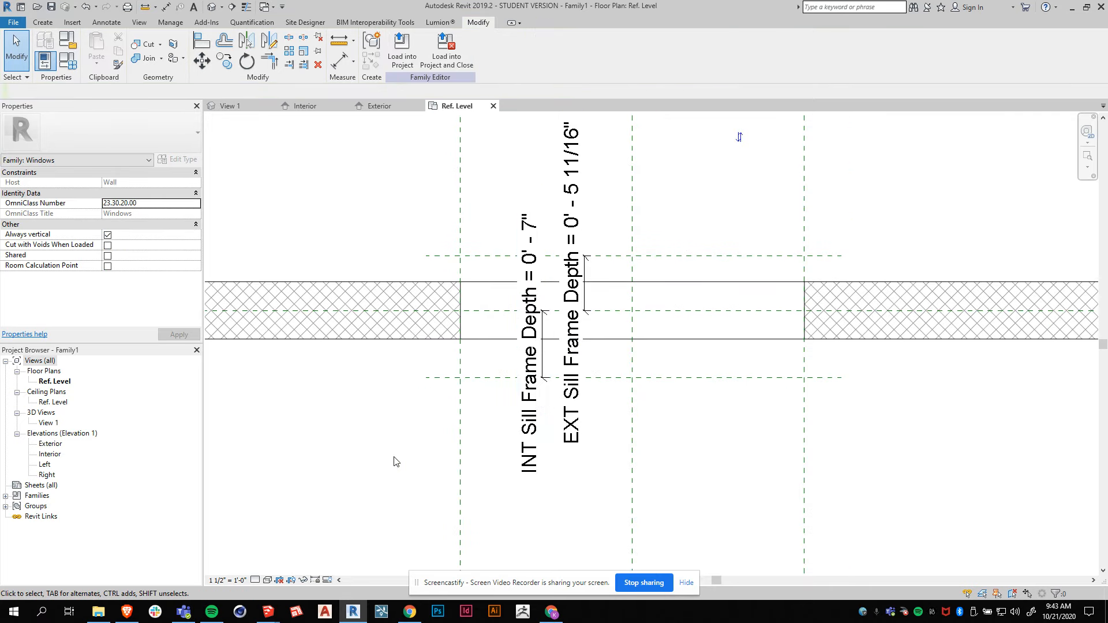
{"action": "scroll", "coordinate": [577, 323], "scroll_direction": "down", "scroll_amount": 1}
{"action": "scroll", "coordinate": [530, 399], "scroll_direction": "down", "scroll_amount": 1}
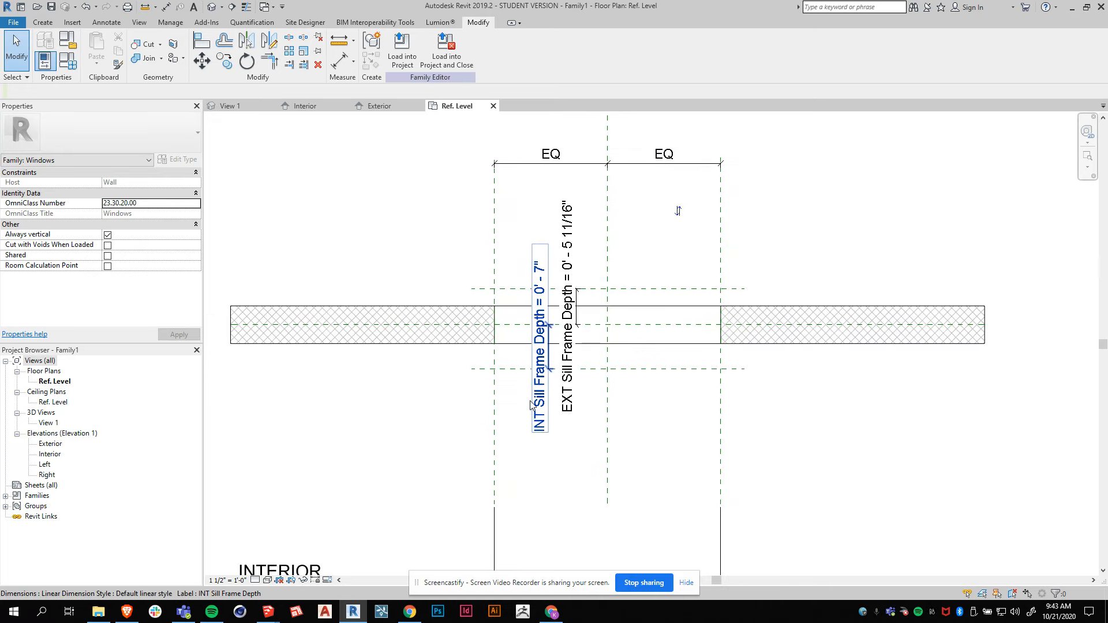
{"action": "left_click", "coordinate": [67, 61]}
{"action": "left_click_drag", "start_coordinate": [397, 207], "coordinate": [917, 159]}
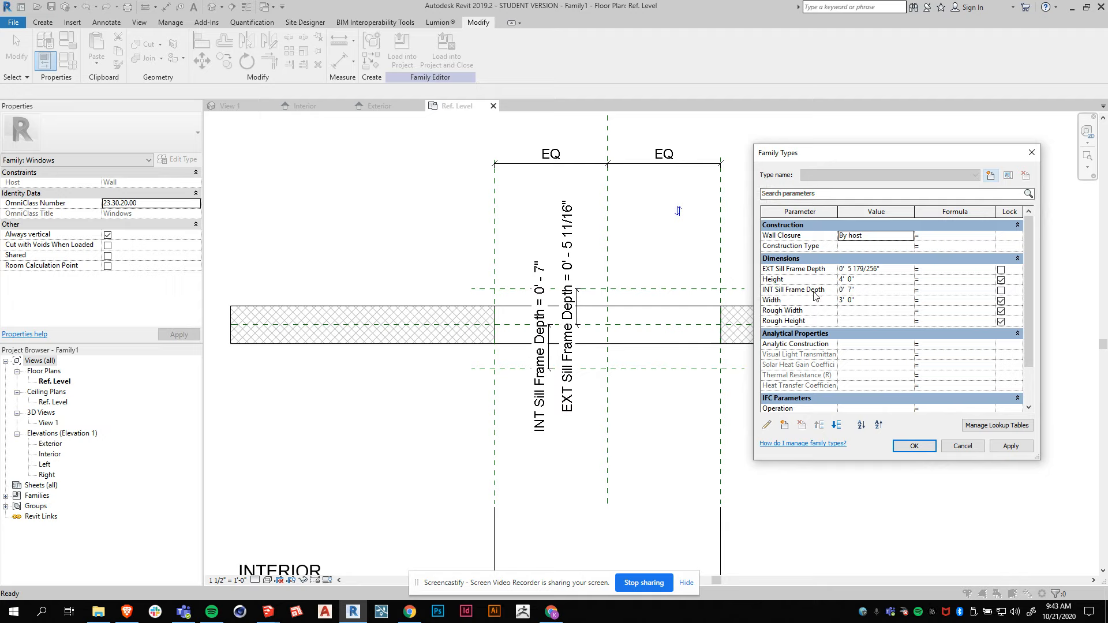
{"action": "left_click", "coordinate": [880, 269]}
{"action": "left_click_drag", "start_coordinate": [889, 269], "coordinate": [817, 270]}
{"action": "type", "text": "7\""}
{"action": "left_click", "coordinate": [1007, 449]}
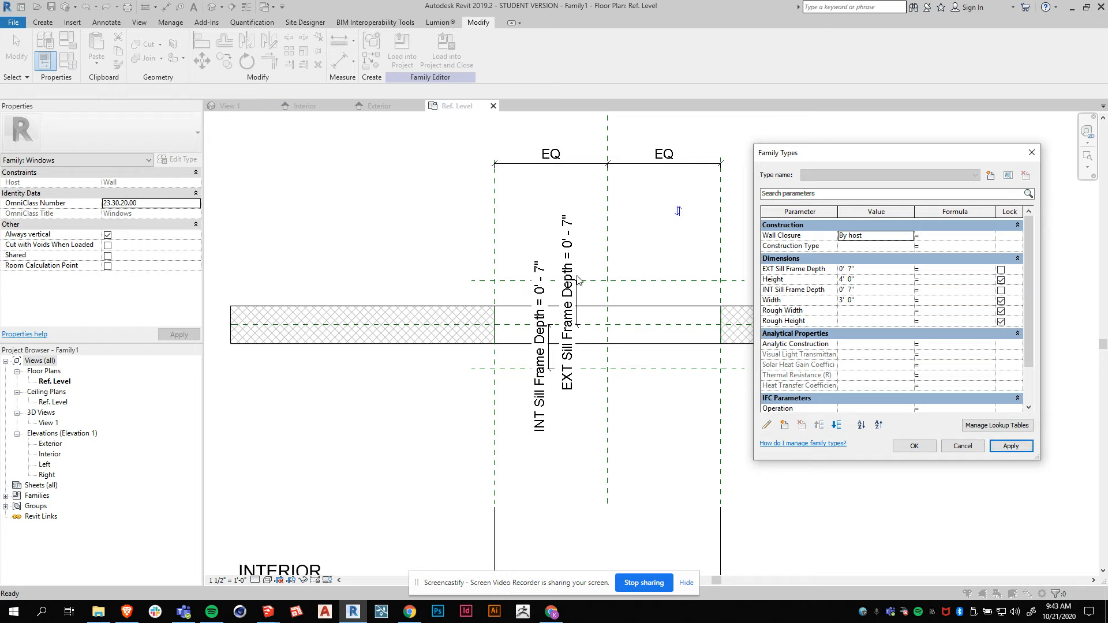
Set INT Sill Frame Depth to 3" and apply.
{"action": "left_click_drag", "start_coordinate": [871, 289], "coordinate": [839, 290]}
{"action": "type", "text": "3"}
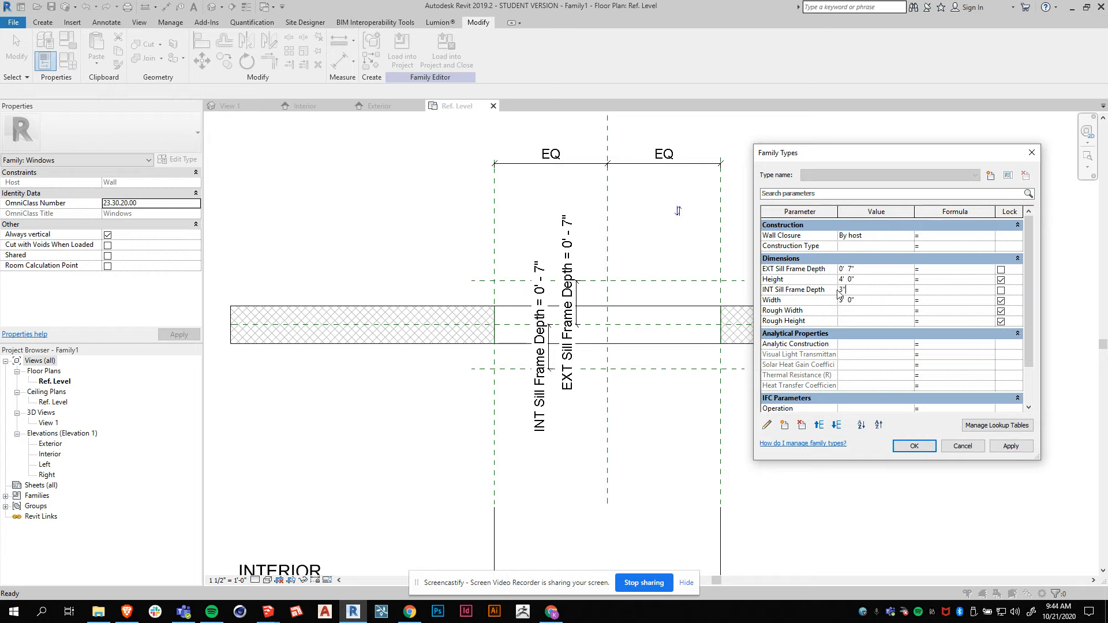
{"action": "left_click", "coordinate": [1016, 447]}
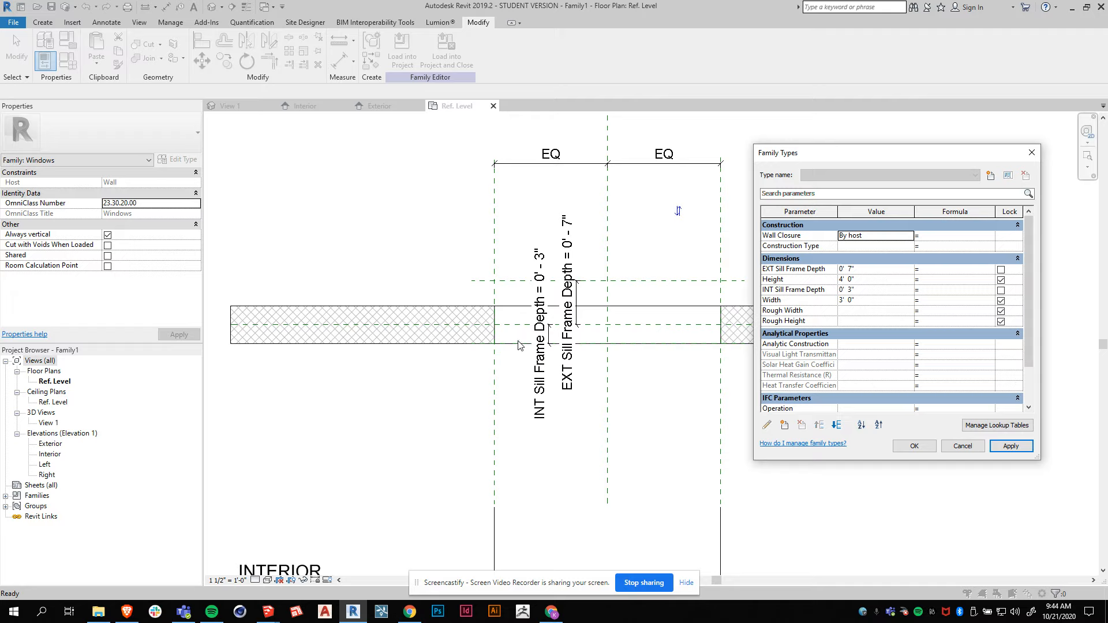
Set INT Sill Frame Depth to 4", apply, and close the Family Types dialog.
{"action": "left_click", "coordinate": [855, 302]}
{"action": "left_click", "coordinate": [878, 291]}
{"action": "double_click", "coordinate": [879, 291]}
{"action": "type", "text": "4\""}
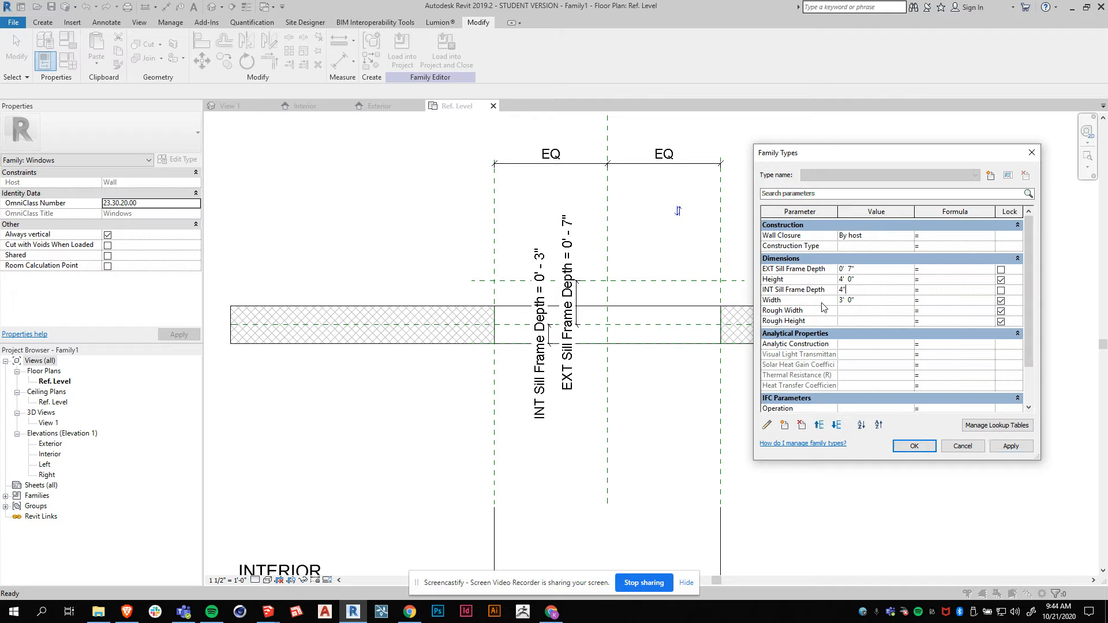
{"action": "left_click", "coordinate": [1012, 447]}
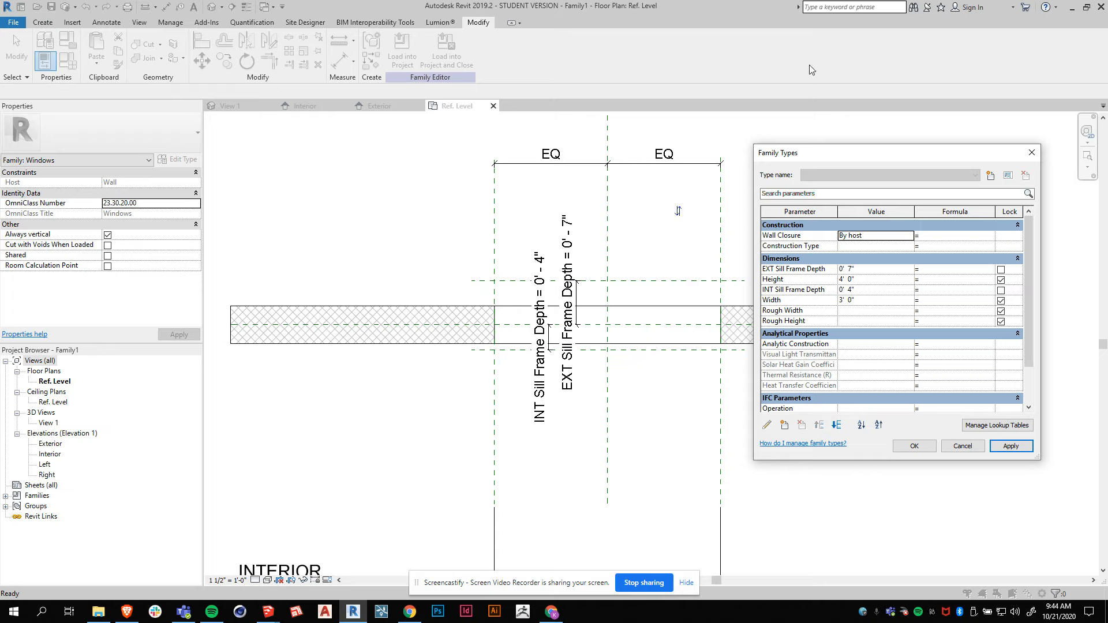
{"action": "left_click", "coordinate": [1032, 153]}
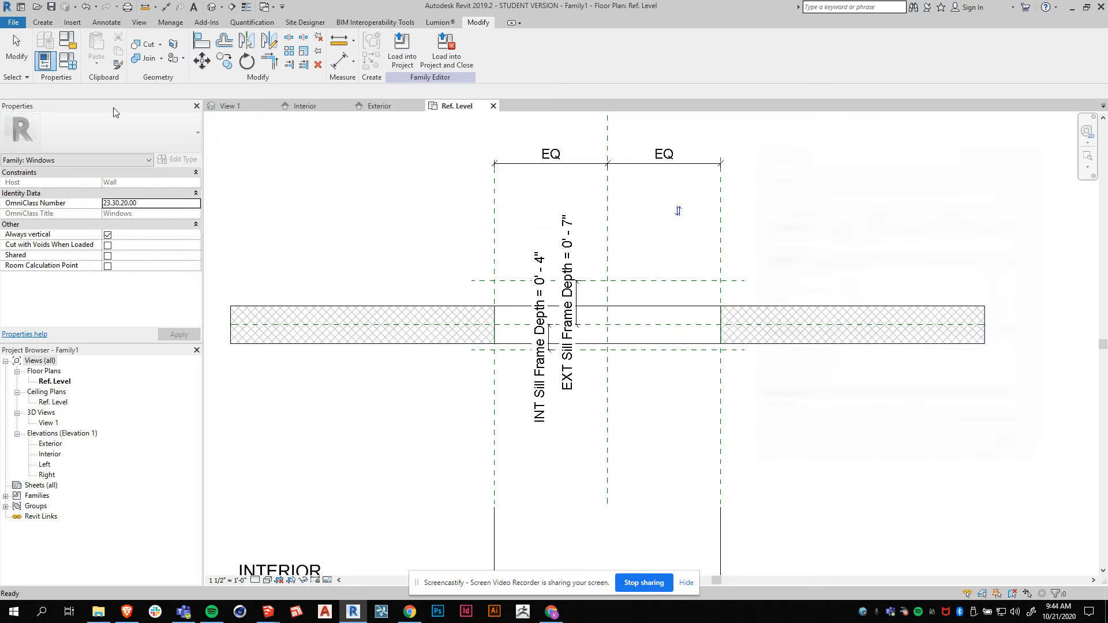
{"action": "left_click", "coordinate": [63, 63]}
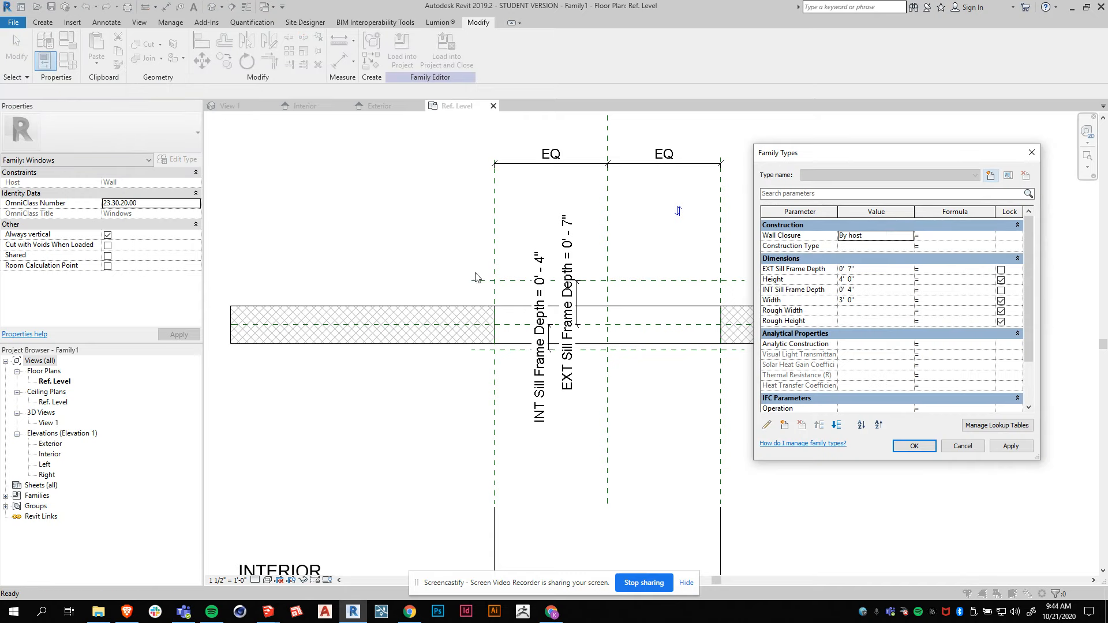
{"action": "left_click", "coordinate": [970, 448]}
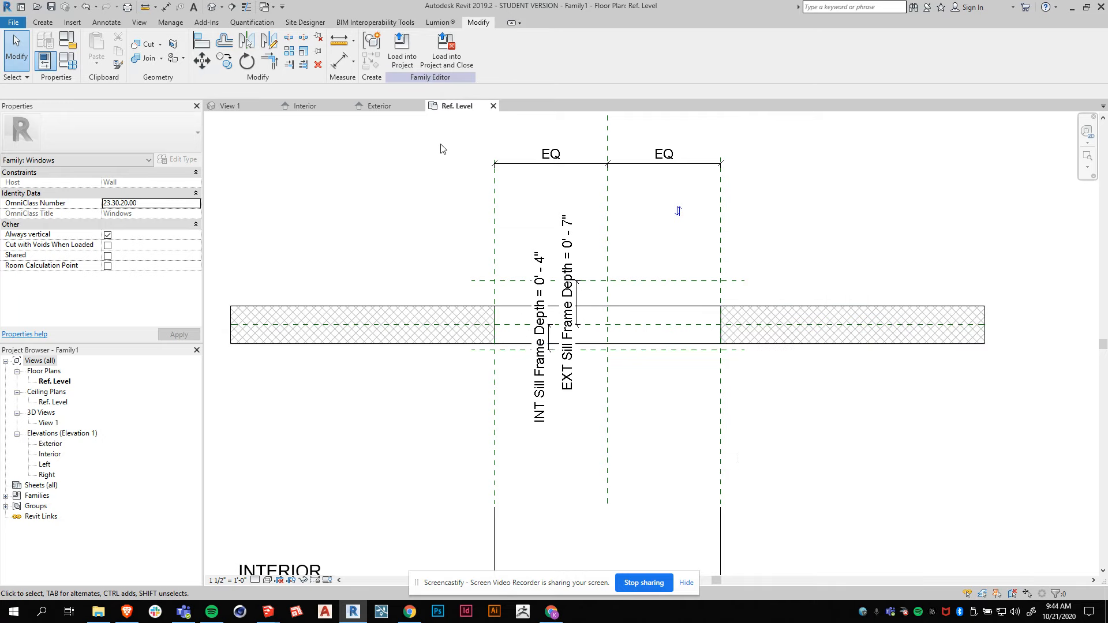
In the Exterior elevation, draw a horizontal reference plane about 3 in above the opening's bottom and name it Sill Height.
{"action": "left_click", "coordinate": [364, 107]}
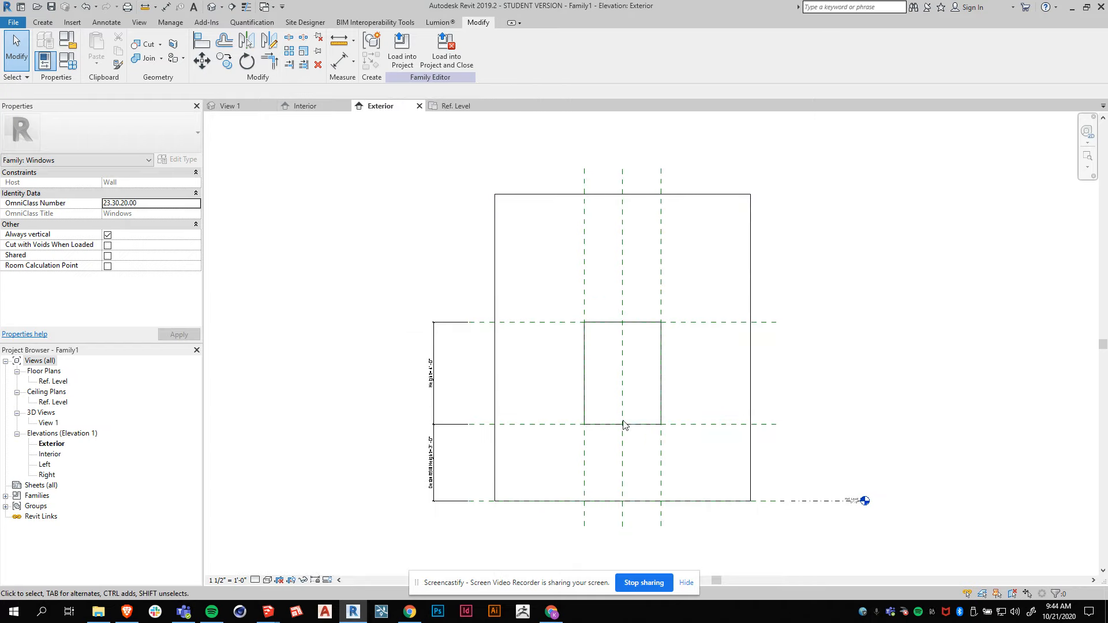
{"action": "left_click", "coordinate": [456, 107]}
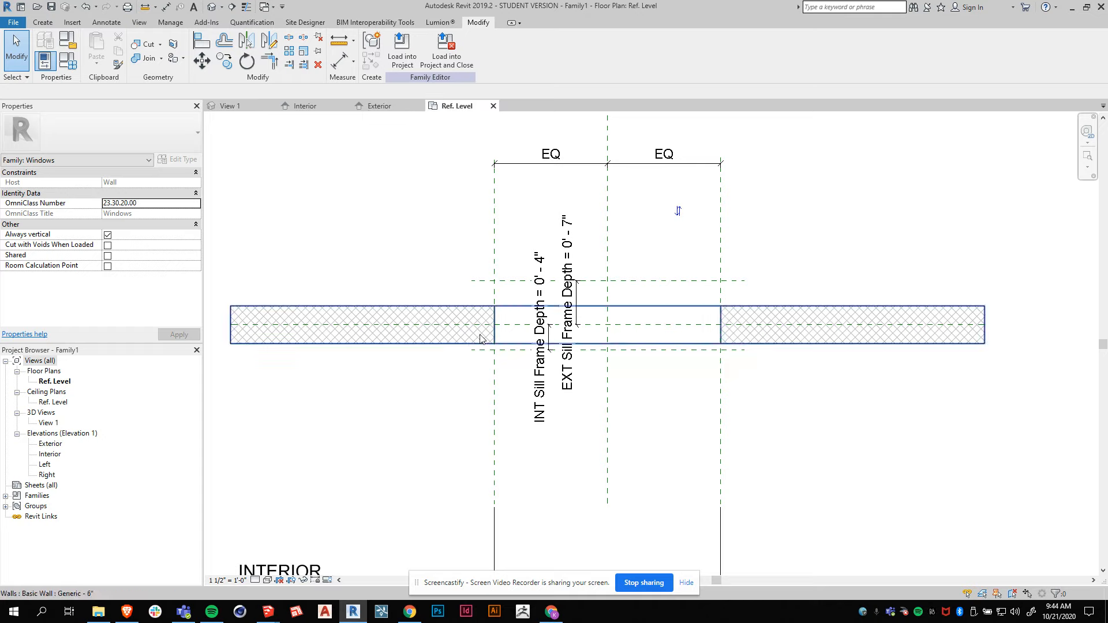
{"action": "left_click", "coordinate": [380, 105]}
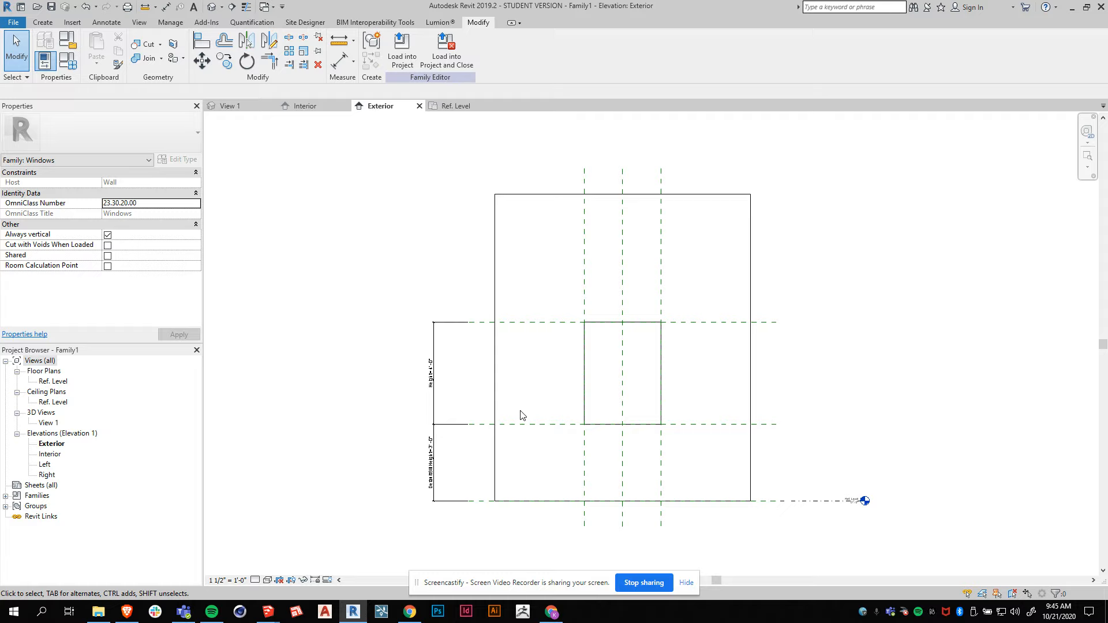
{"action": "left_click", "coordinate": [43, 22]}
{"action": "left_click", "coordinate": [655, 52]}
{"action": "scroll", "coordinate": [656, 483], "scroll_direction": "up", "scroll_amount": 2}
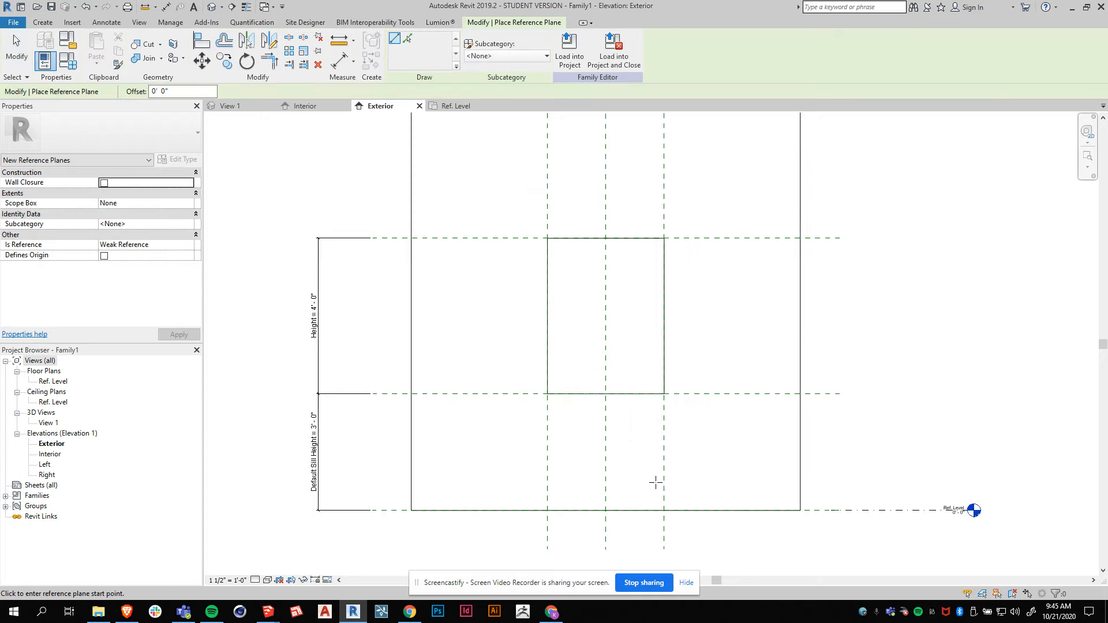
{"action": "left_click", "coordinate": [534, 384]}
{"action": "left_click", "coordinate": [691, 384]}
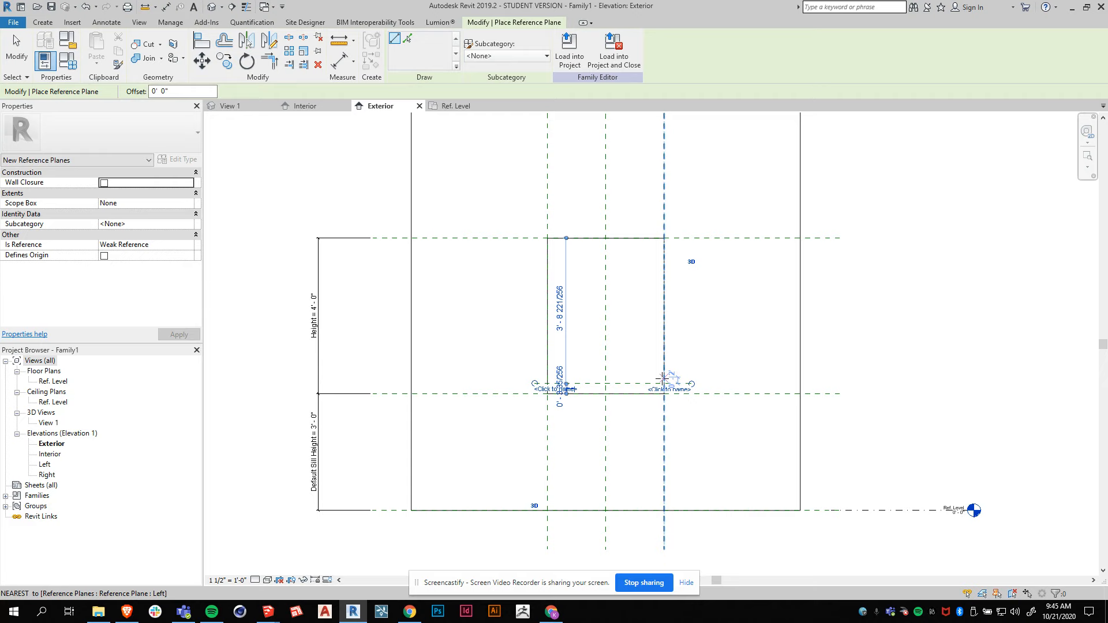
{"action": "scroll", "coordinate": [689, 384], "scroll_direction": "up", "scroll_amount": 2}
{"action": "key", "text": "Escape"}
{"action": "left_click", "coordinate": [713, 391]}
{"action": "left_click", "coordinate": [708, 395]}
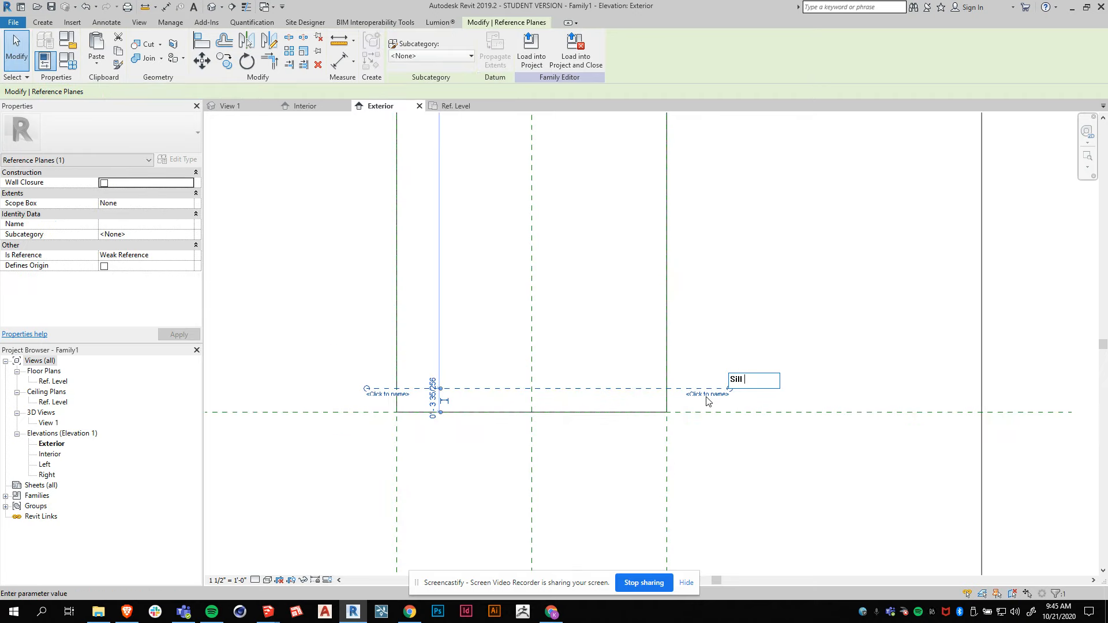
{"action": "key", "text": "Return"}
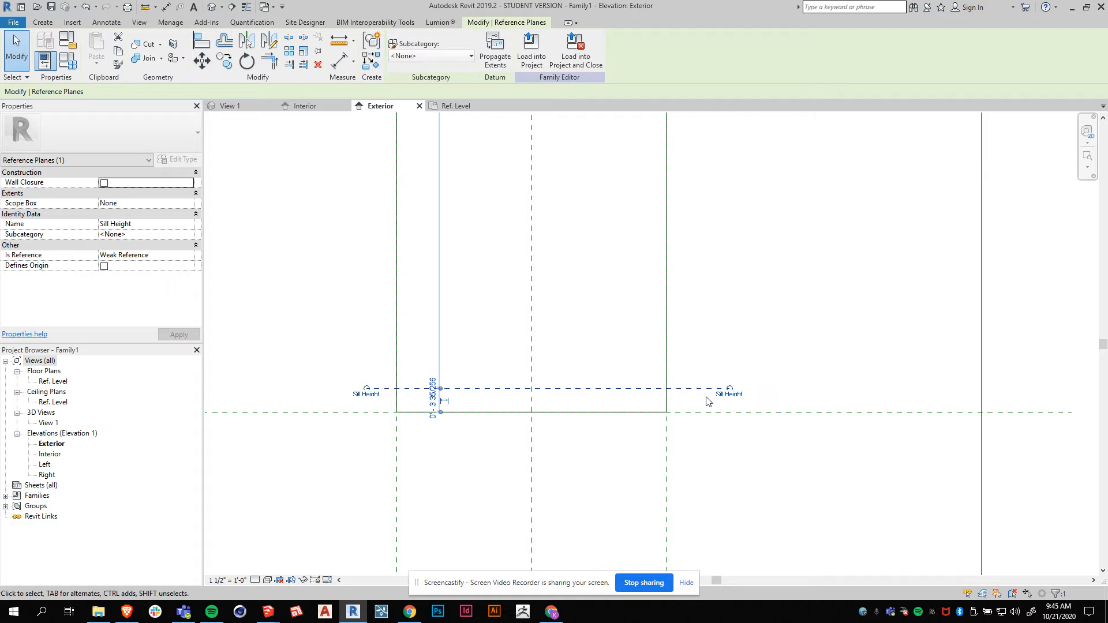
Place an aligned dimension from the existing Sill reference plane to the Sill Height plane.
{"action": "left_click", "coordinate": [752, 358]}
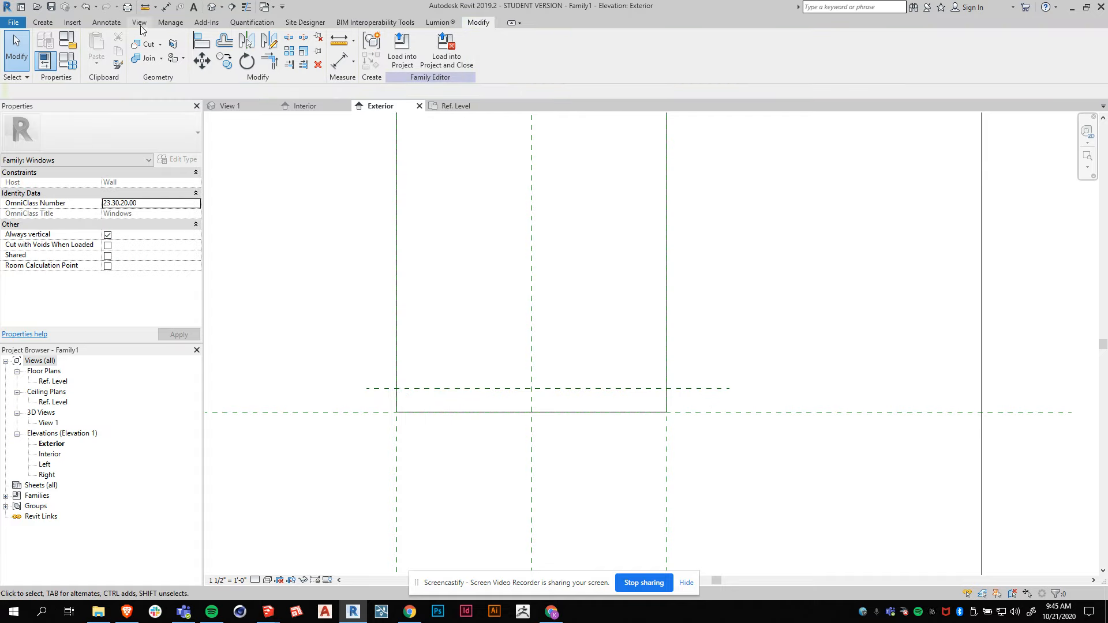
{"action": "left_click", "coordinate": [108, 22]}
{"action": "left_click", "coordinate": [47, 49]}
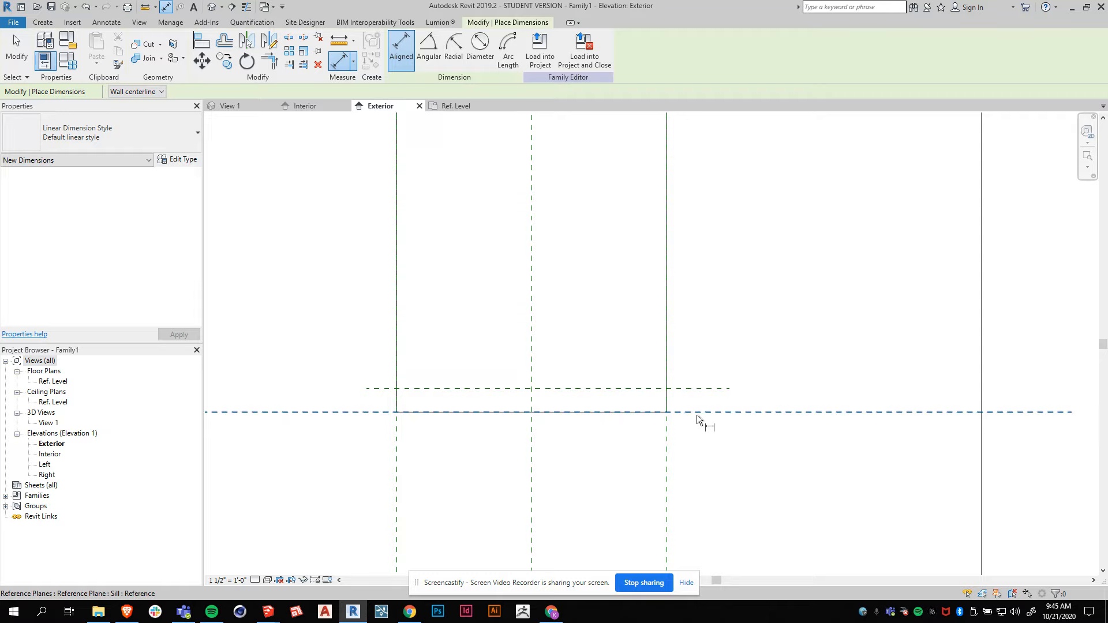
{"action": "left_click", "coordinate": [682, 411]}
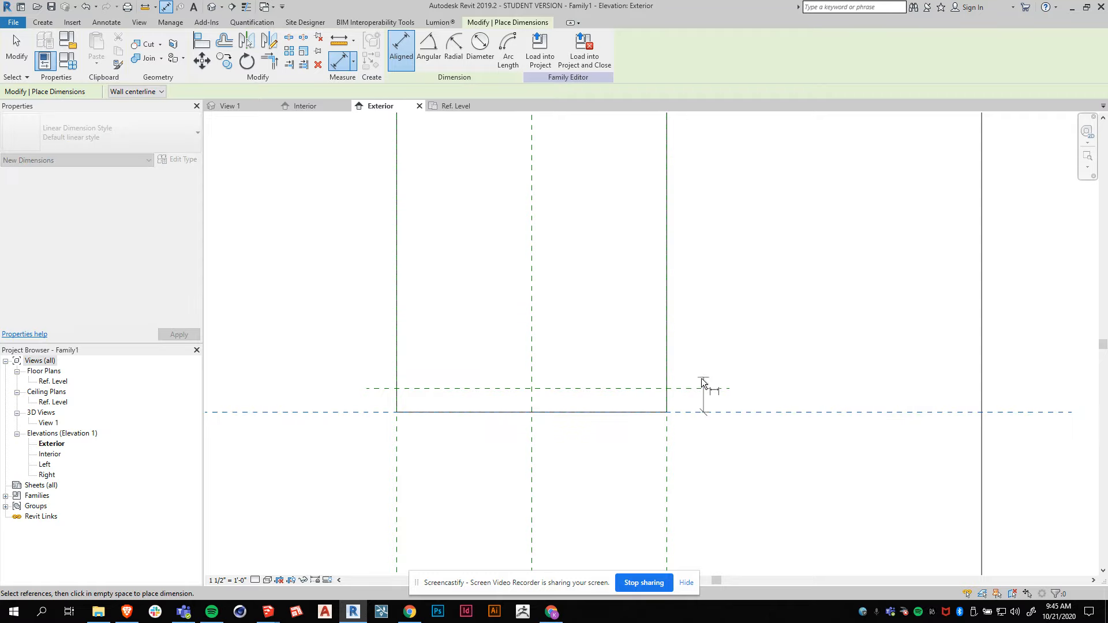
{"action": "left_click", "coordinate": [680, 387]}
{"action": "left_click", "coordinate": [805, 382]}
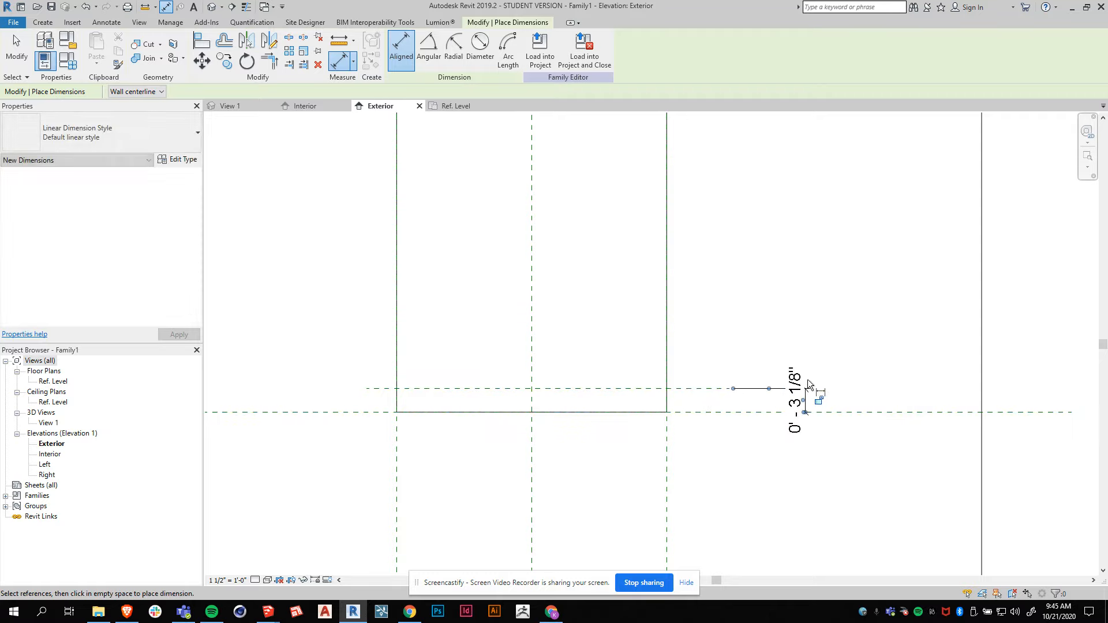
{"action": "key", "text": "Escape"}
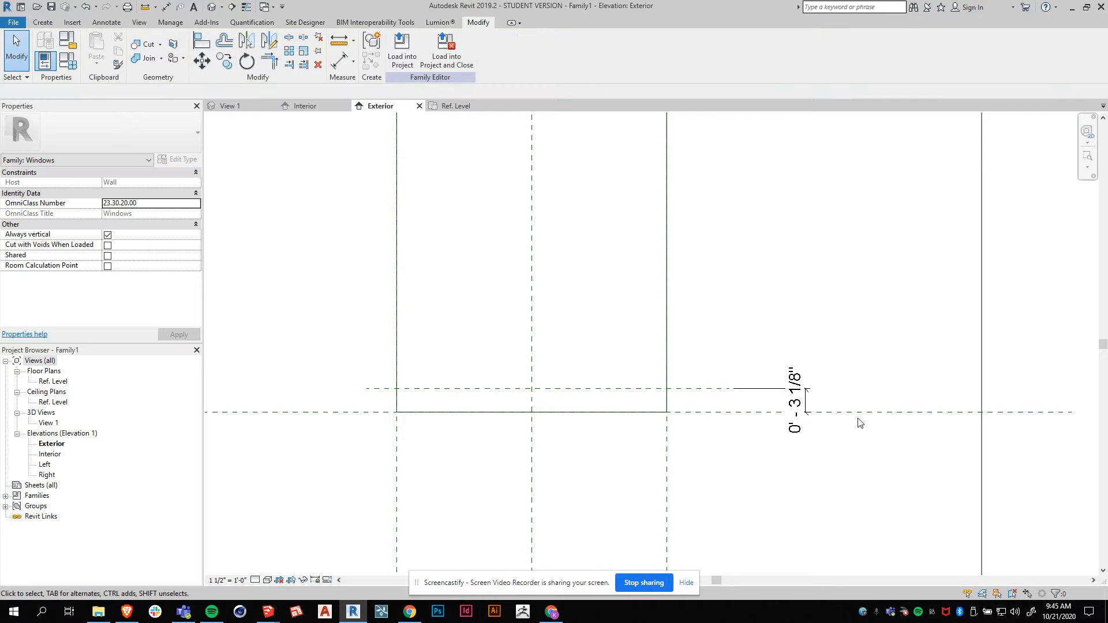
Label that dimension with a new type parameter named Sill Height.
{"action": "left_click", "coordinate": [800, 407]}
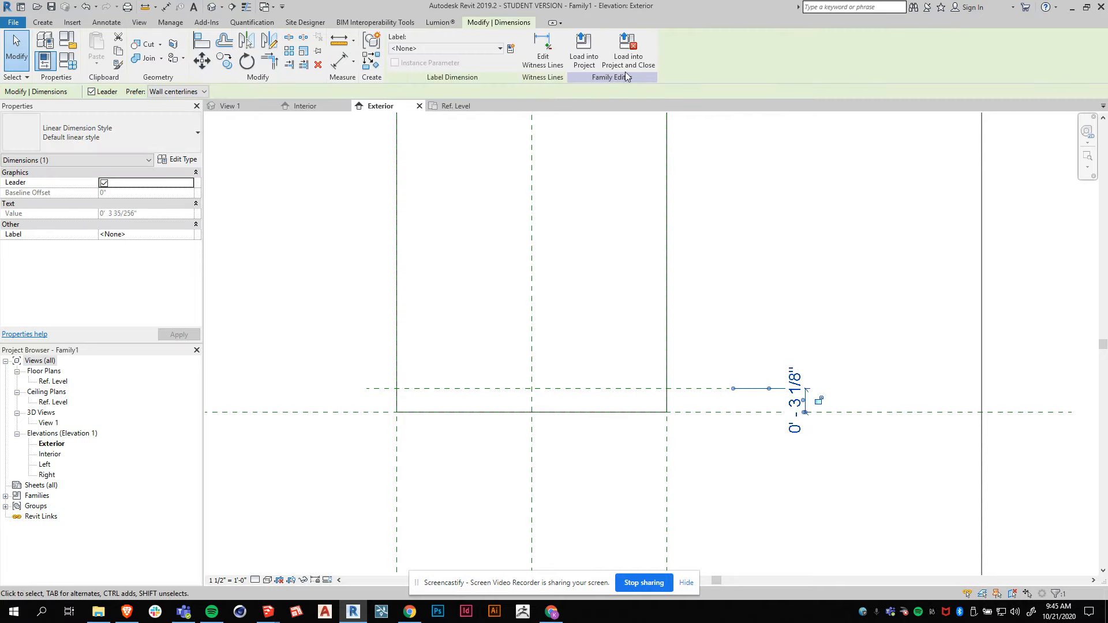
{"action": "left_click", "coordinate": [511, 50]}
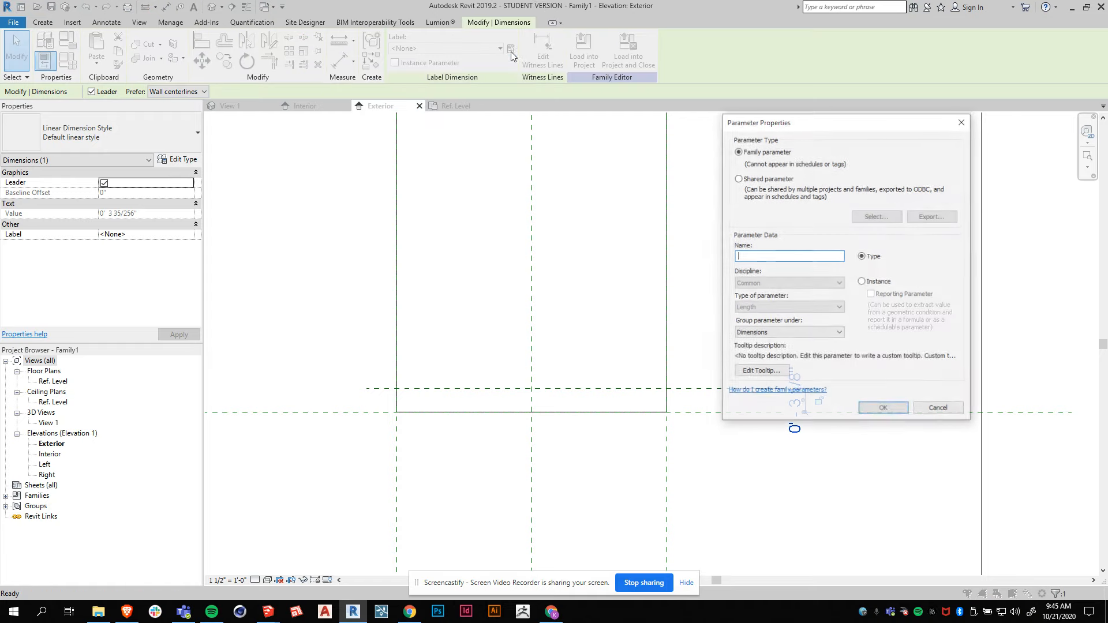
{"action": "type", "text": "Sill Height"}
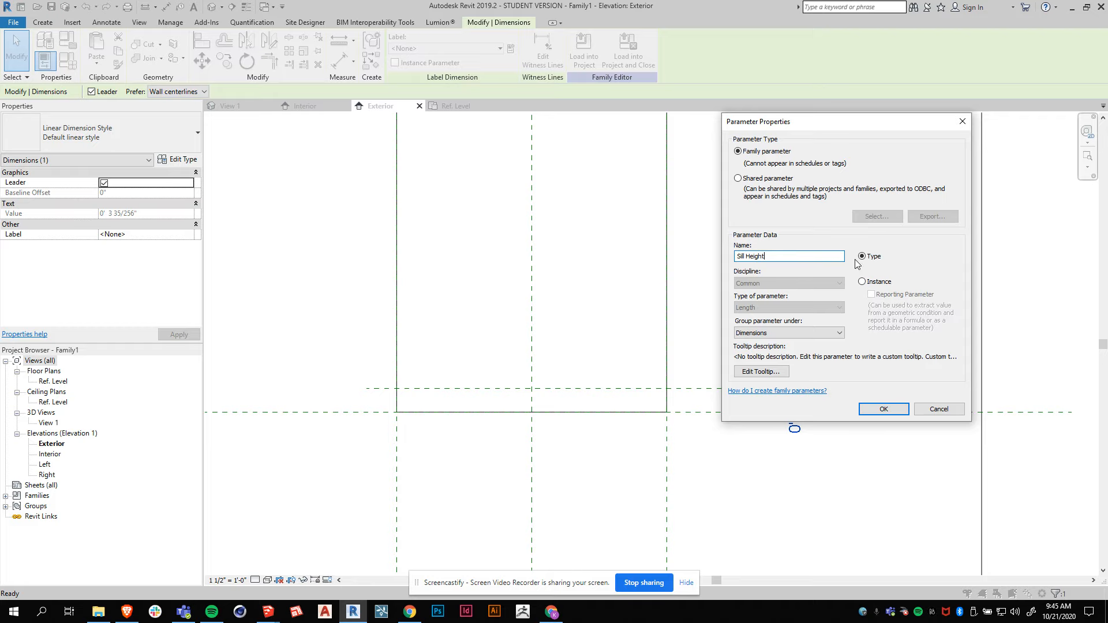
{"action": "left_click", "coordinate": [878, 410]}
{"action": "scroll", "coordinate": [789, 335], "scroll_direction": "down", "scroll_amount": 1}
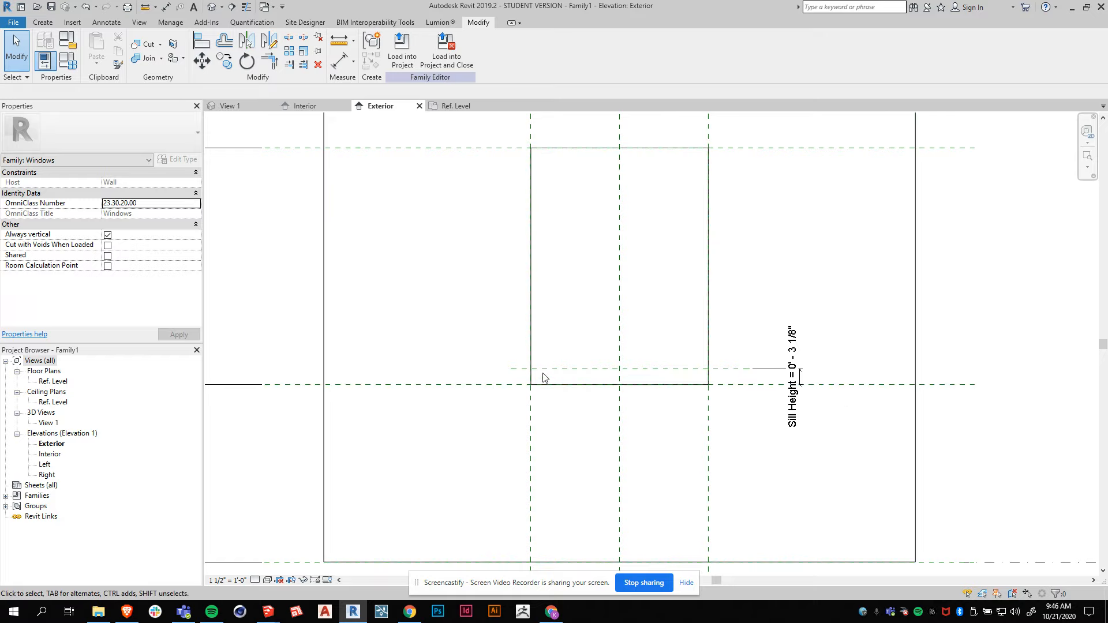
Open the Left elevation view.
{"action": "double_click", "coordinate": [43, 465]}
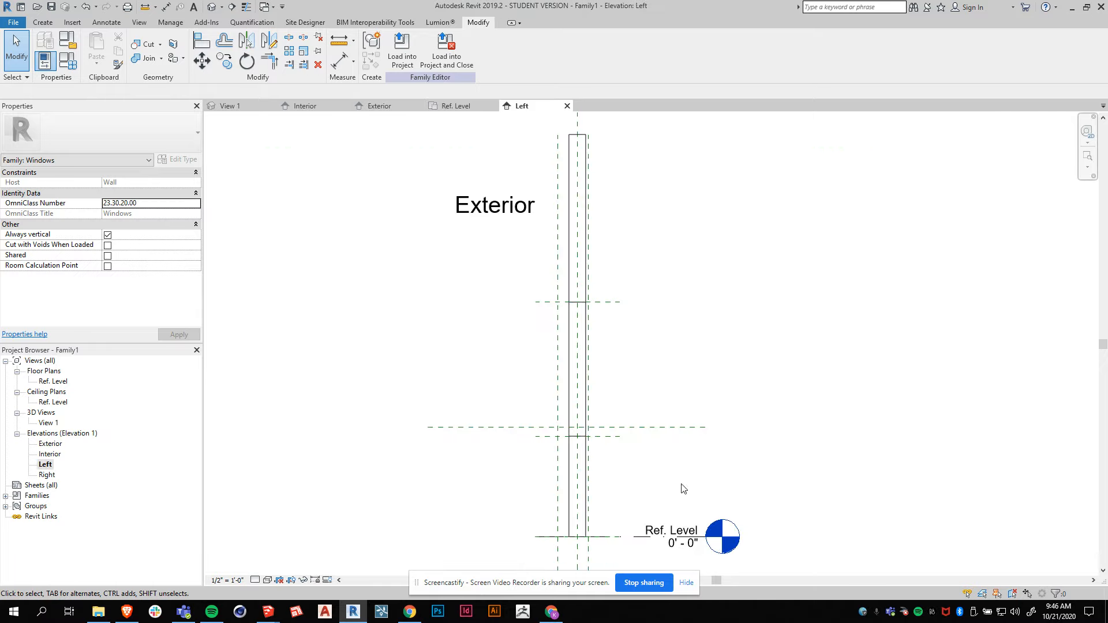
{"action": "scroll", "coordinate": [571, 462], "scroll_direction": "up", "scroll_amount": 2}
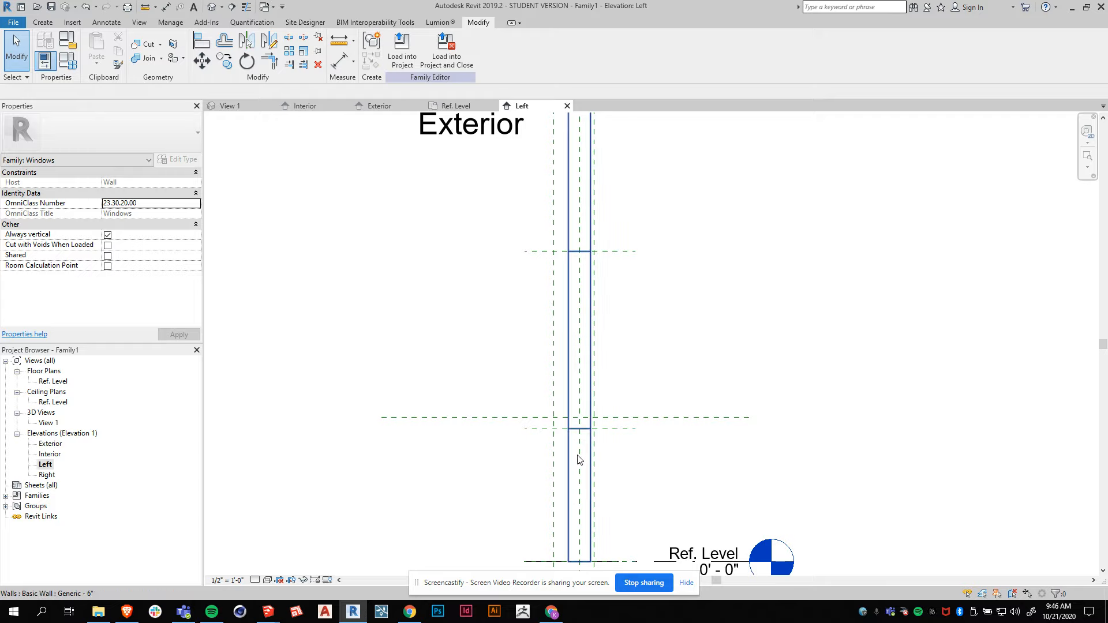
Inspect the sill-related reference planes in the Left elevation by selecting each one in turn.
{"action": "scroll", "coordinate": [579, 448], "scroll_direction": "up", "scroll_amount": 3}
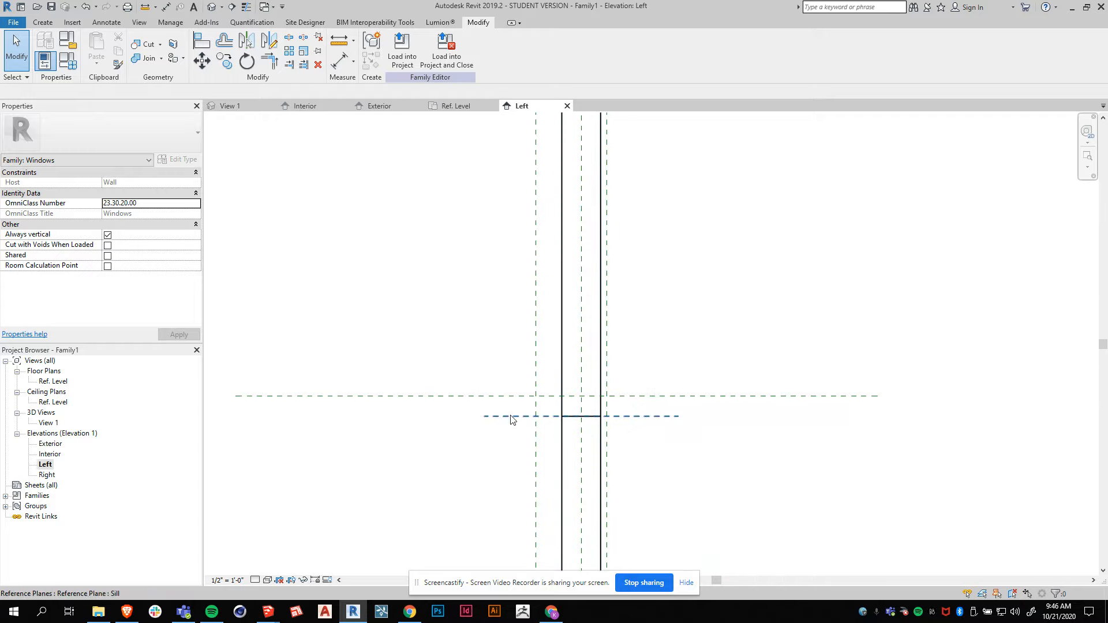
{"action": "left_click", "coordinate": [511, 420]}
{"action": "left_click", "coordinate": [523, 513]}
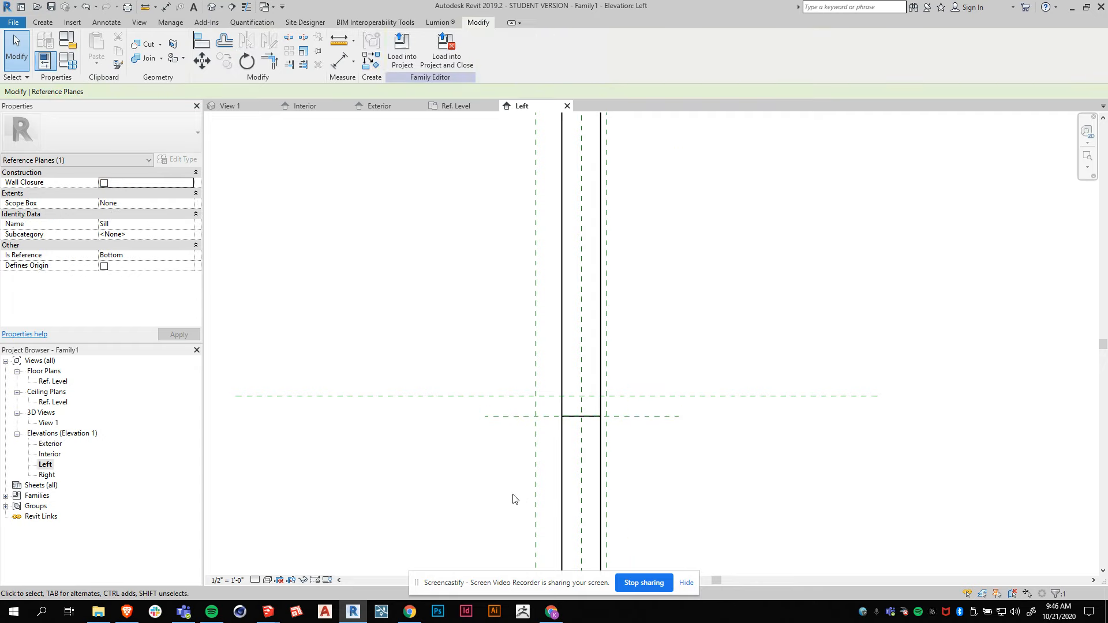
{"action": "left_click", "coordinate": [535, 448]}
{"action": "scroll", "coordinate": [534, 447], "scroll_direction": "down", "scroll_amount": 3}
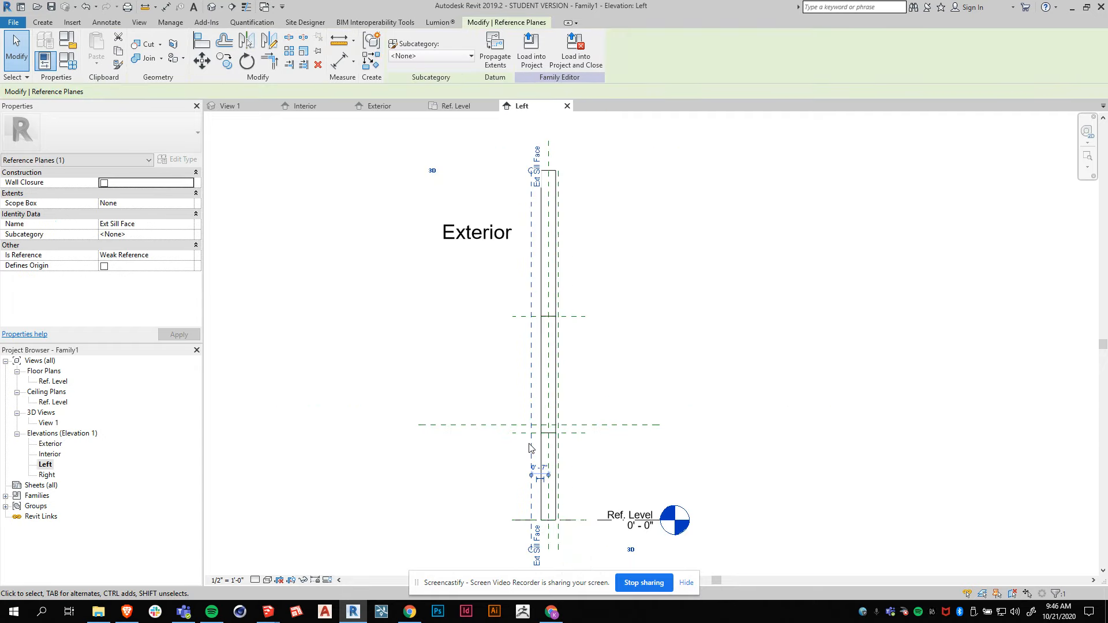
{"action": "scroll", "coordinate": [530, 449], "scroll_direction": "up", "scroll_amount": 3}
{"action": "left_click", "coordinate": [588, 434]}
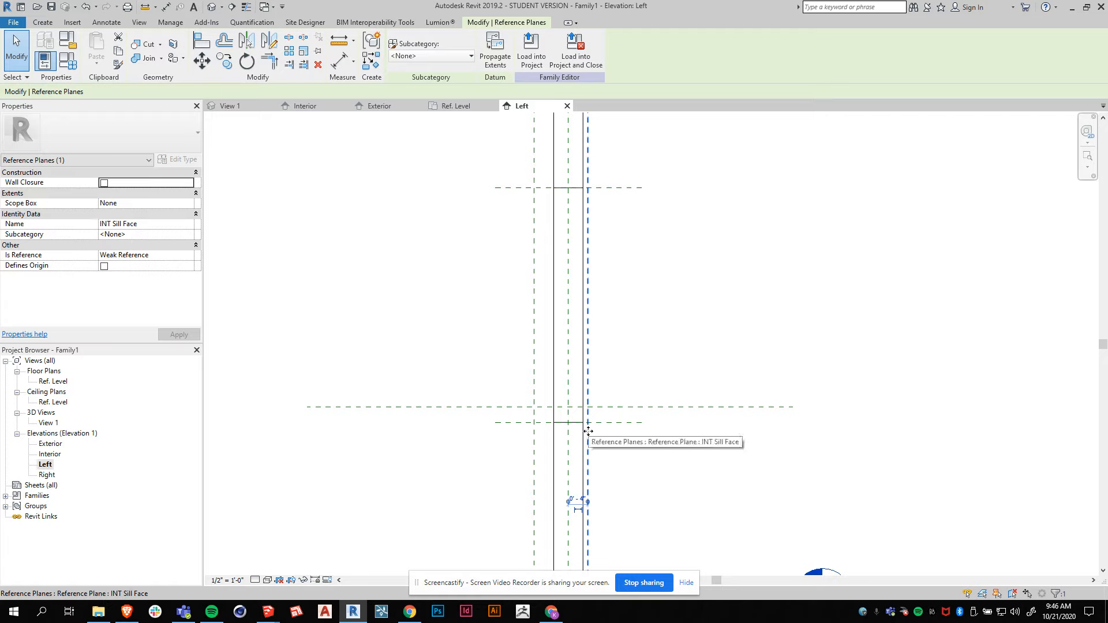
{"action": "left_click", "coordinate": [602, 410]}
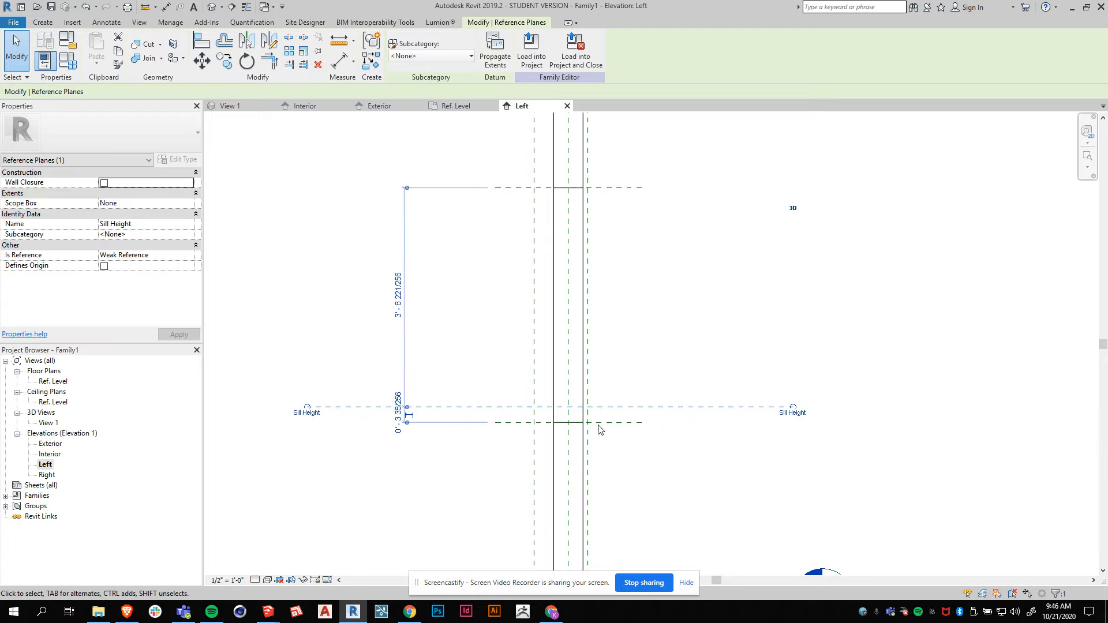
{"action": "left_click", "coordinate": [623, 487]}
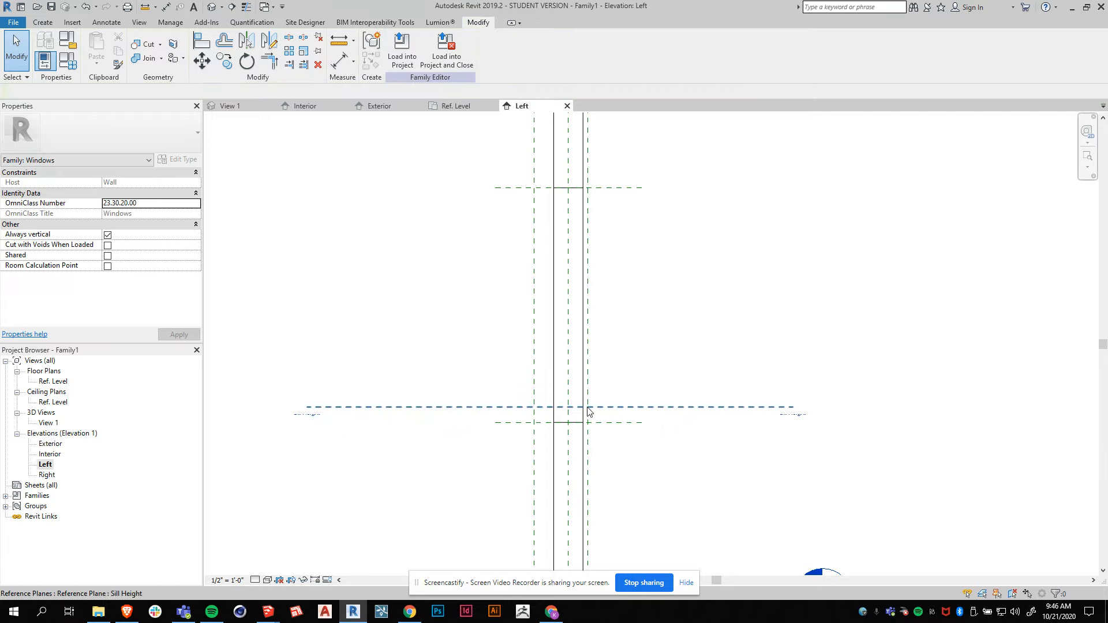
Start a solid extrusion and set its work plane to Reference Plane : Left.
{"action": "left_click", "coordinate": [43, 23]}
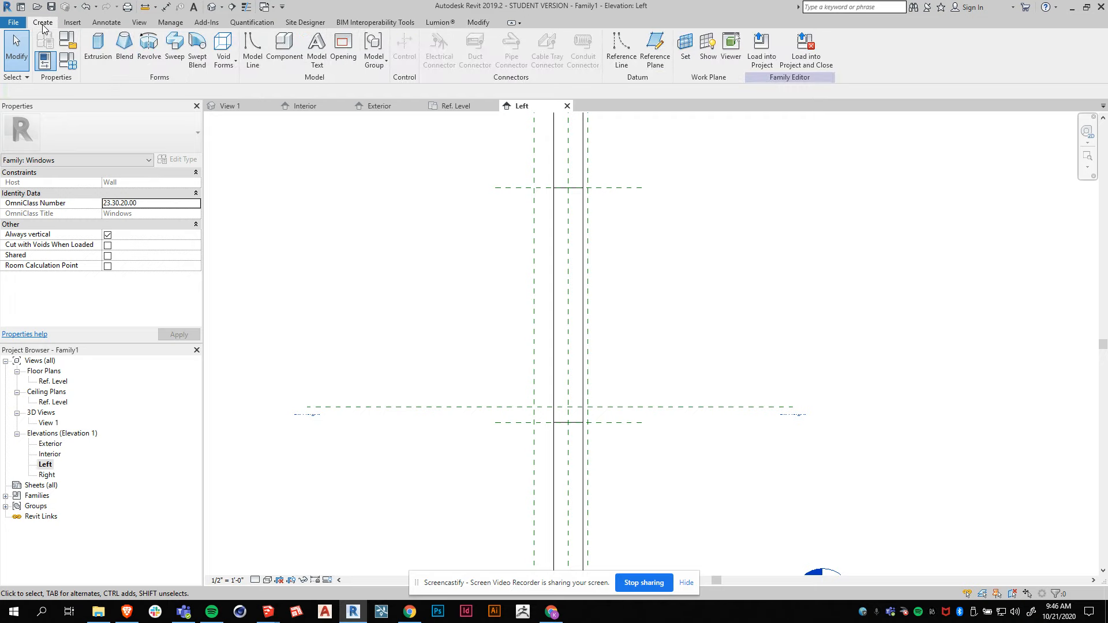
{"action": "left_click", "coordinate": [95, 46]}
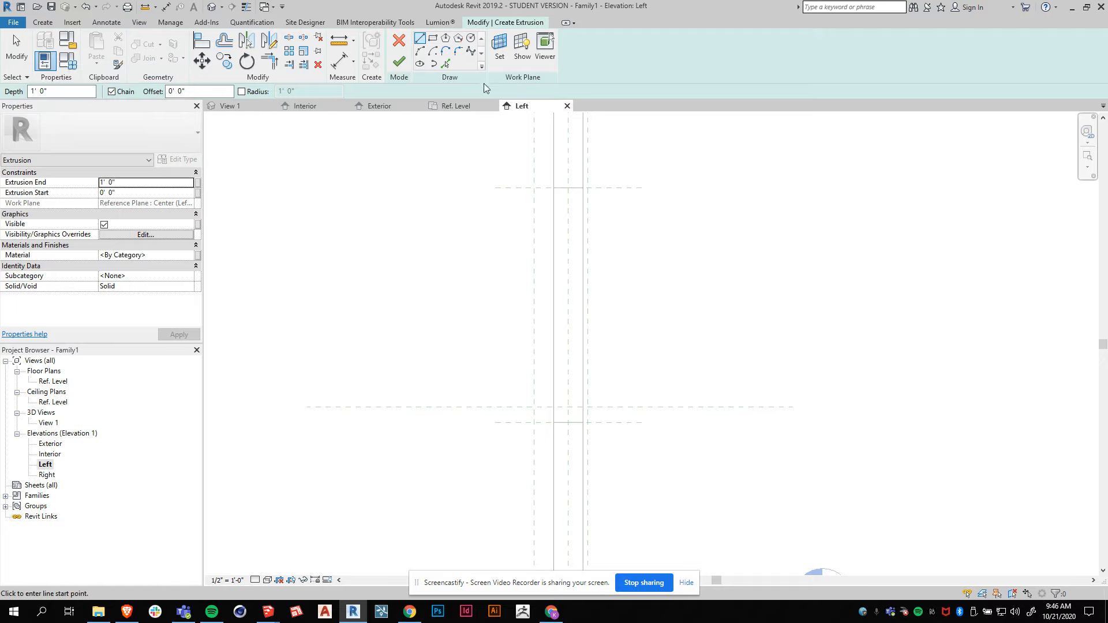
{"action": "left_click", "coordinate": [500, 56]}
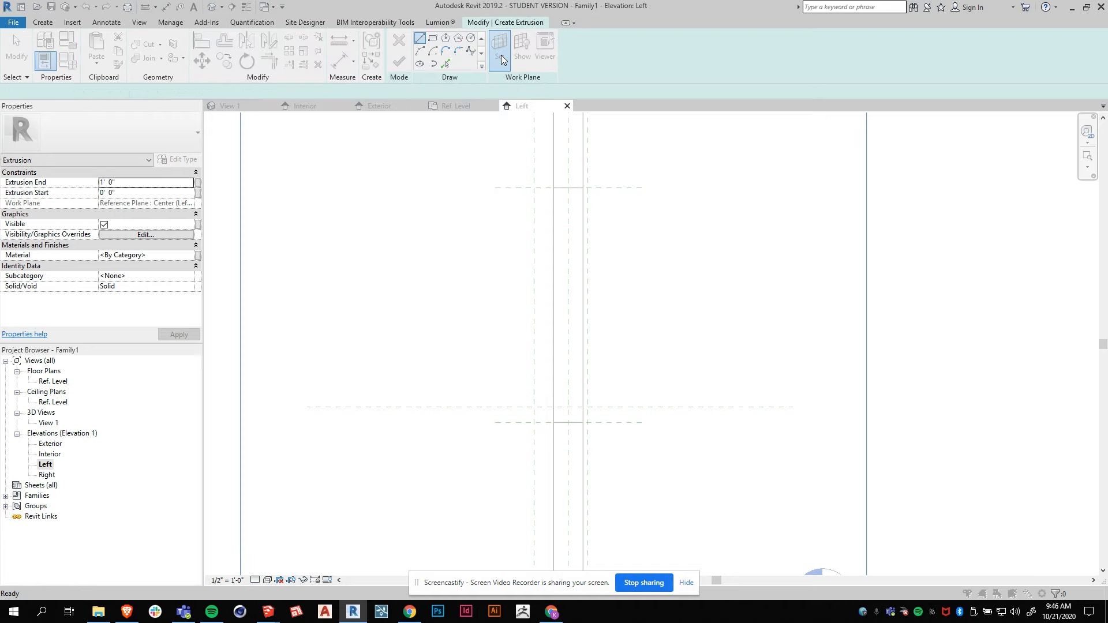
{"action": "left_click", "coordinate": [602, 306]}
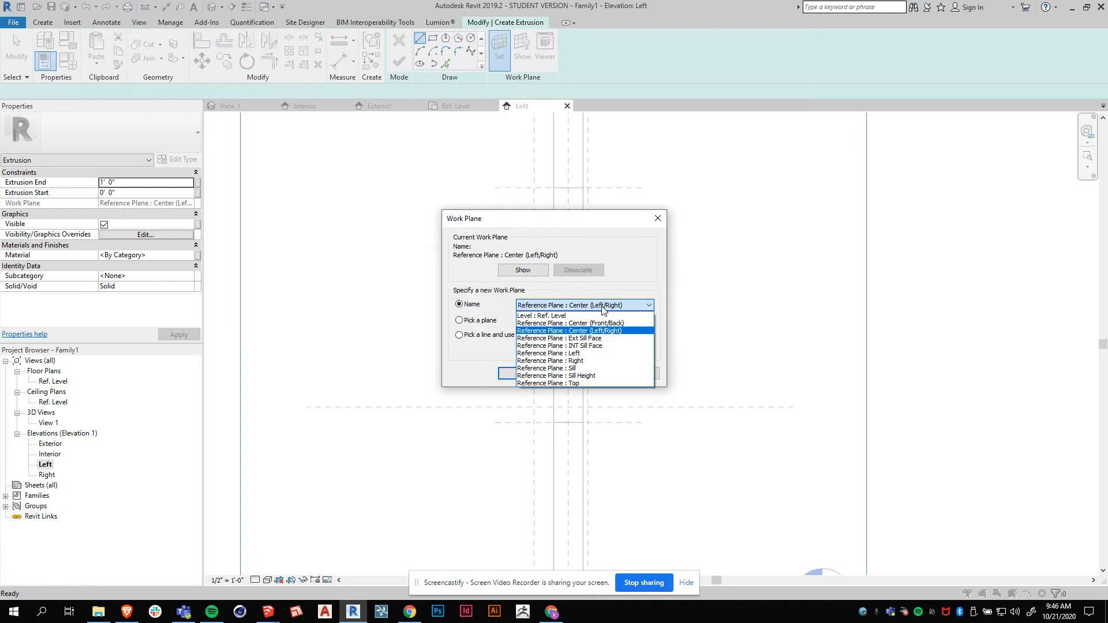
{"action": "left_click", "coordinate": [578, 354]}
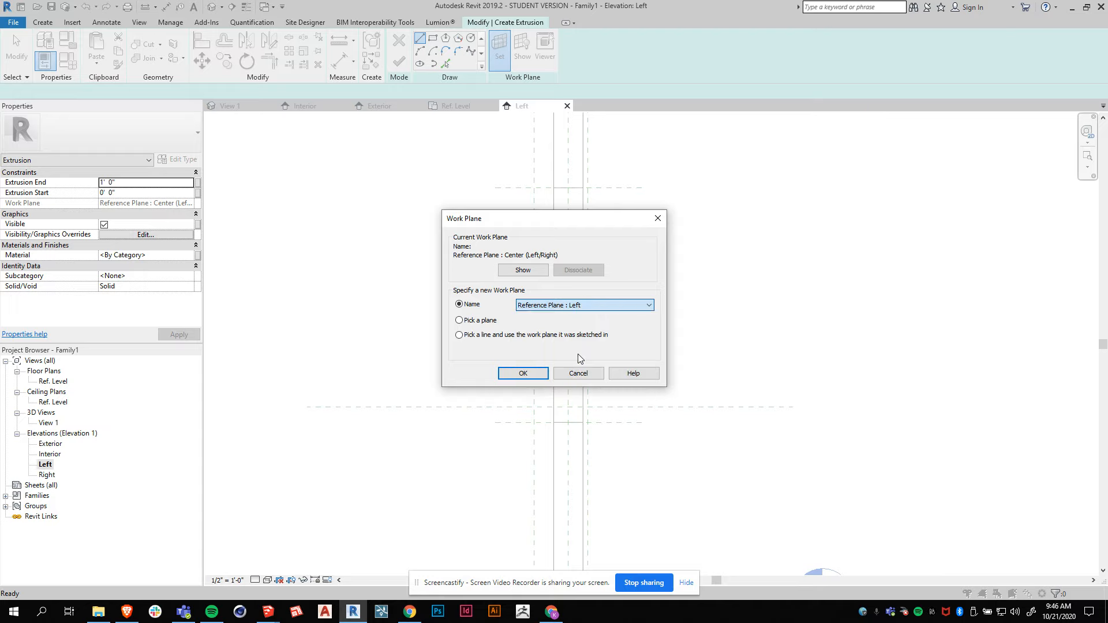
{"action": "left_click", "coordinate": [524, 375]}
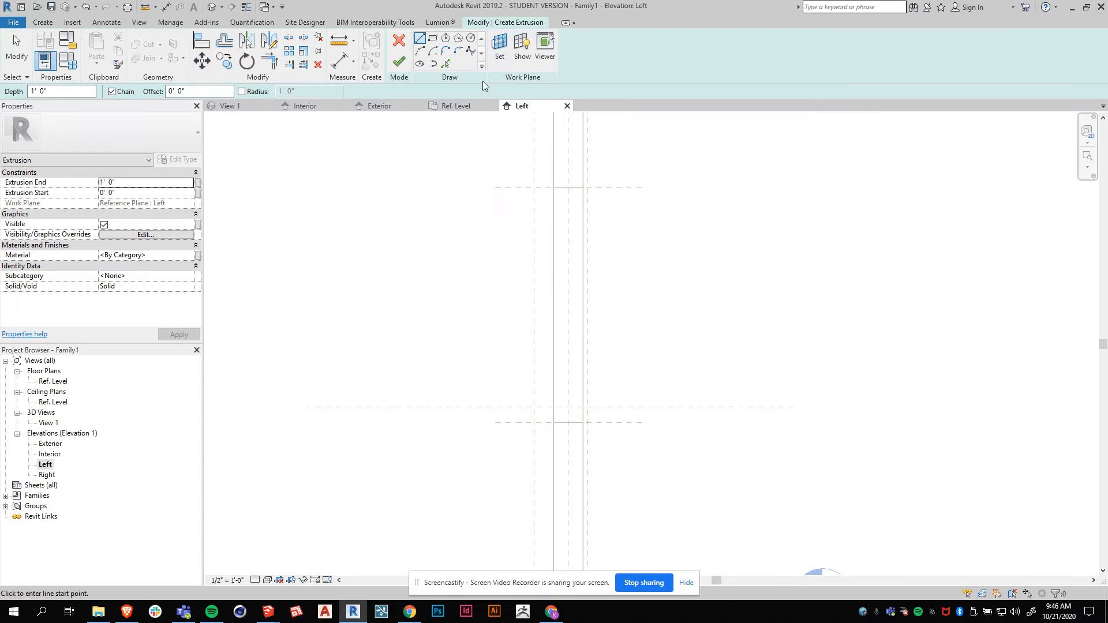
Sketch a rectangle bounded by the Sill Height, Sill, Ext Sill Face and INT Sill Face planes, lock its edges, and finish the extrusion.
{"action": "left_click", "coordinate": [432, 38]}
{"action": "scroll", "coordinate": [585, 426], "scroll_direction": "up", "scroll_amount": 3}
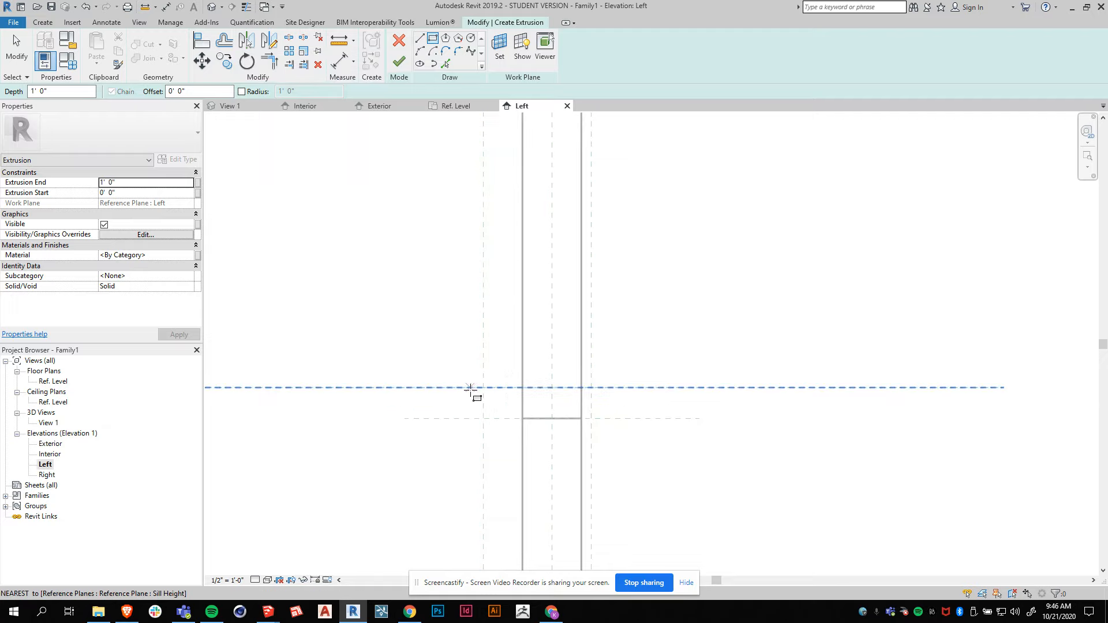
{"action": "left_click", "coordinate": [483, 388]}
{"action": "left_click", "coordinate": [591, 419]}
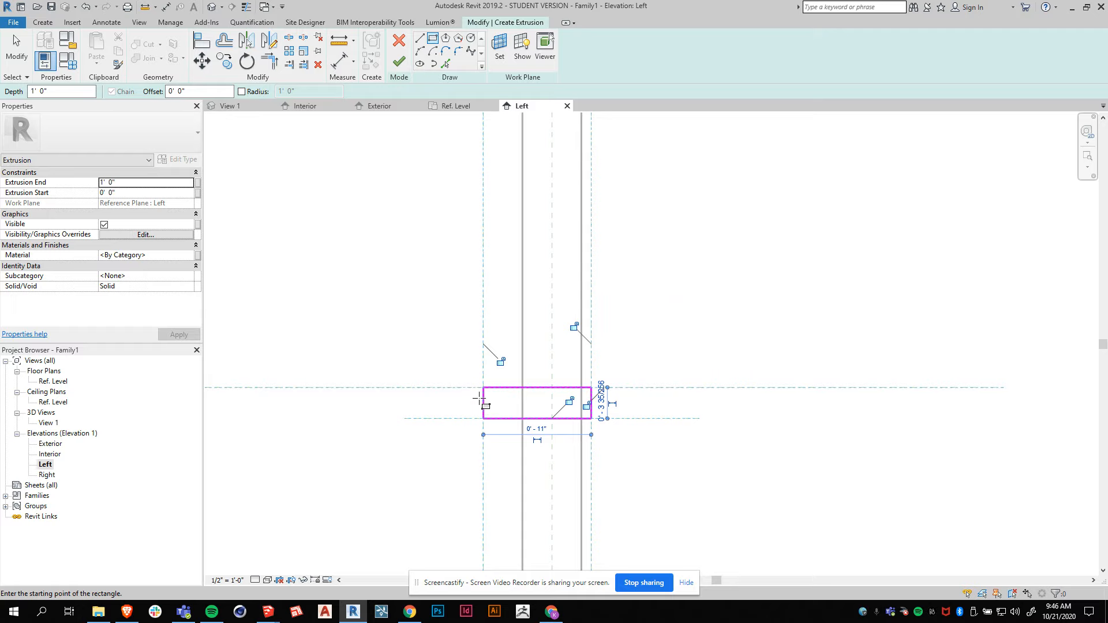
{"action": "left_click", "coordinate": [500, 362]}
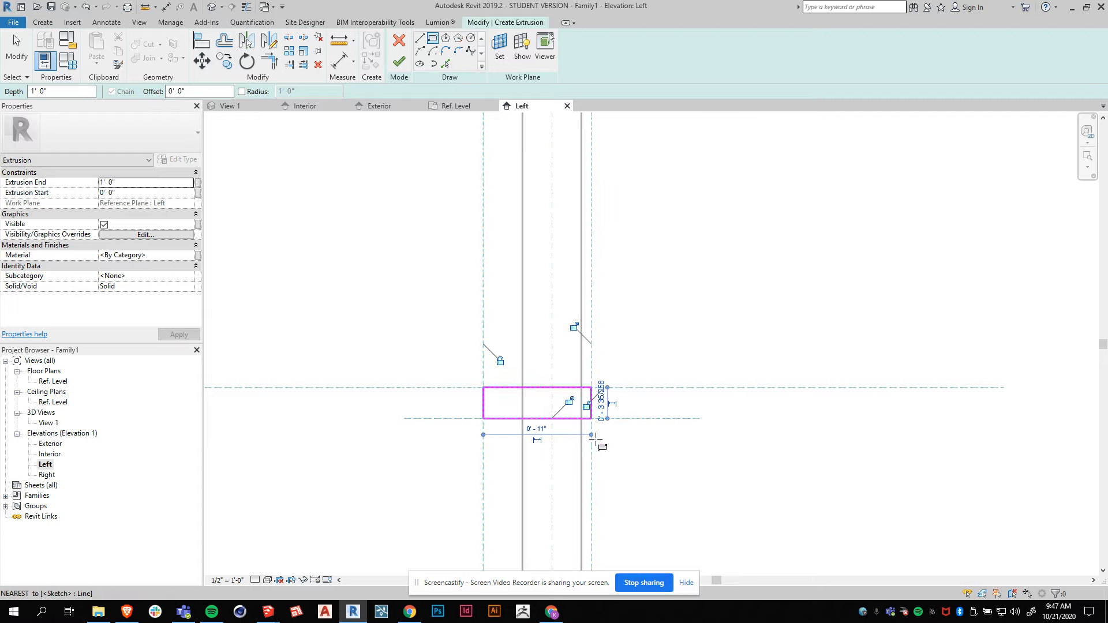
{"action": "left_click", "coordinate": [588, 405]}
{"action": "left_click", "coordinate": [574, 327]}
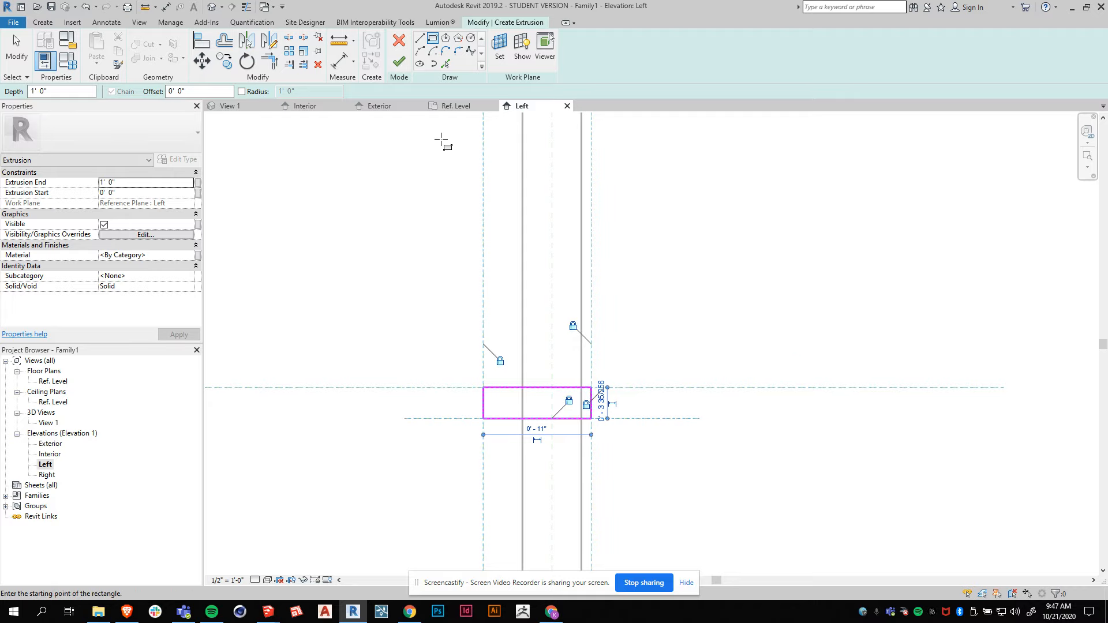
{"action": "left_click", "coordinate": [399, 62]}
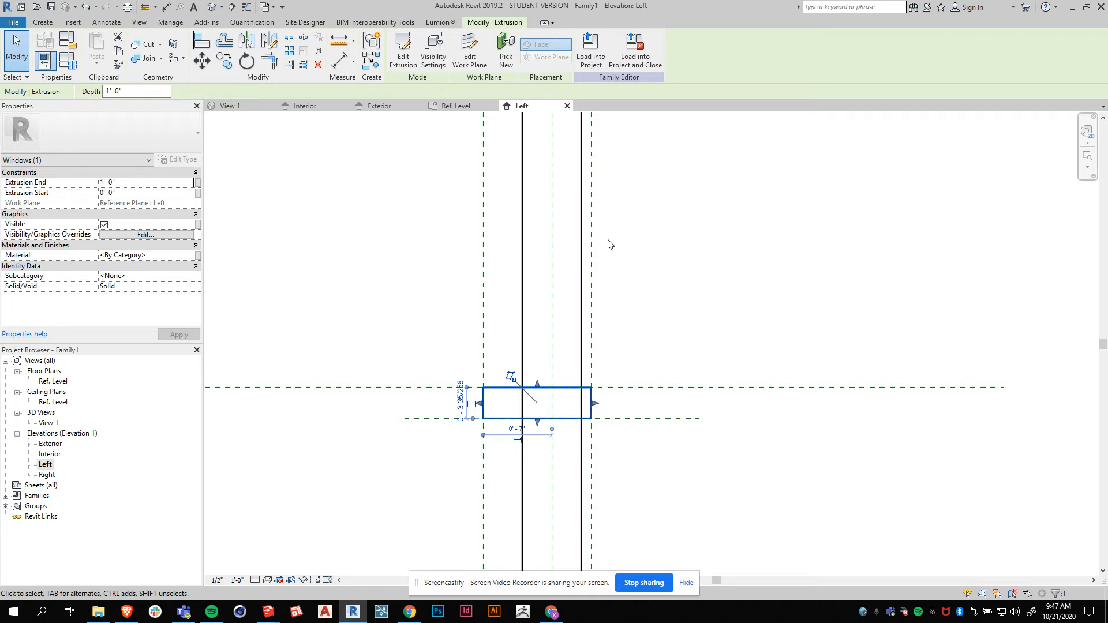
In the Exterior elevation, stretch the sill extrusion's end across the opening width to -3' 0".
{"action": "scroll", "coordinate": [604, 241], "scroll_direction": "down", "scroll_amount": 2}
{"action": "left_click", "coordinate": [230, 106]}
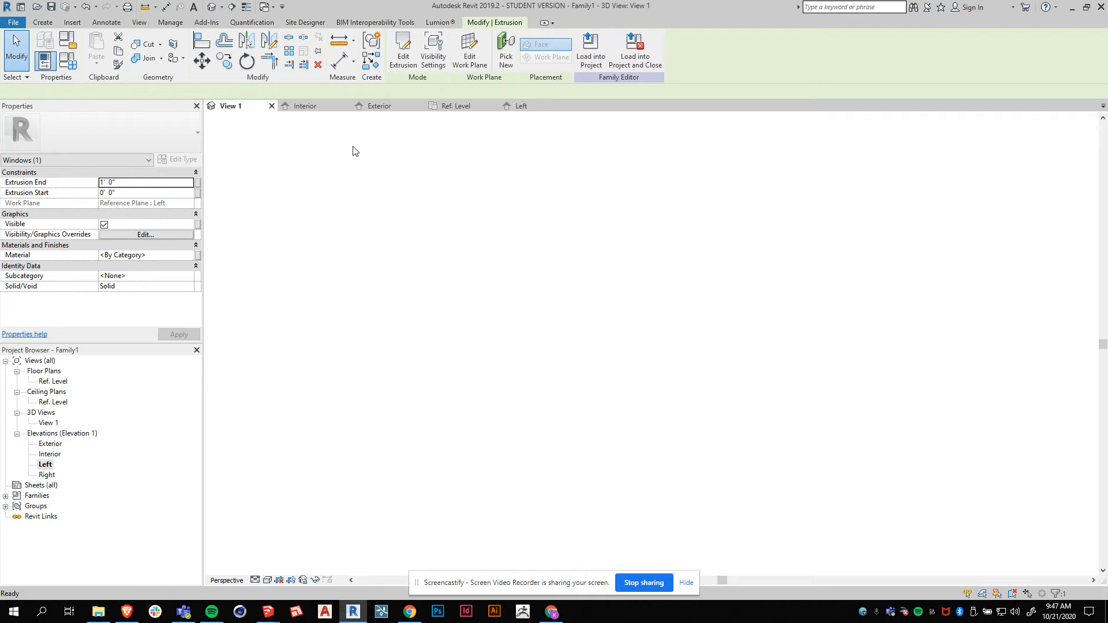
{"action": "scroll", "coordinate": [627, 403], "scroll_direction": "up", "scroll_amount": 2}
{"action": "scroll", "coordinate": [628, 402], "scroll_direction": "up", "scroll_amount": 1}
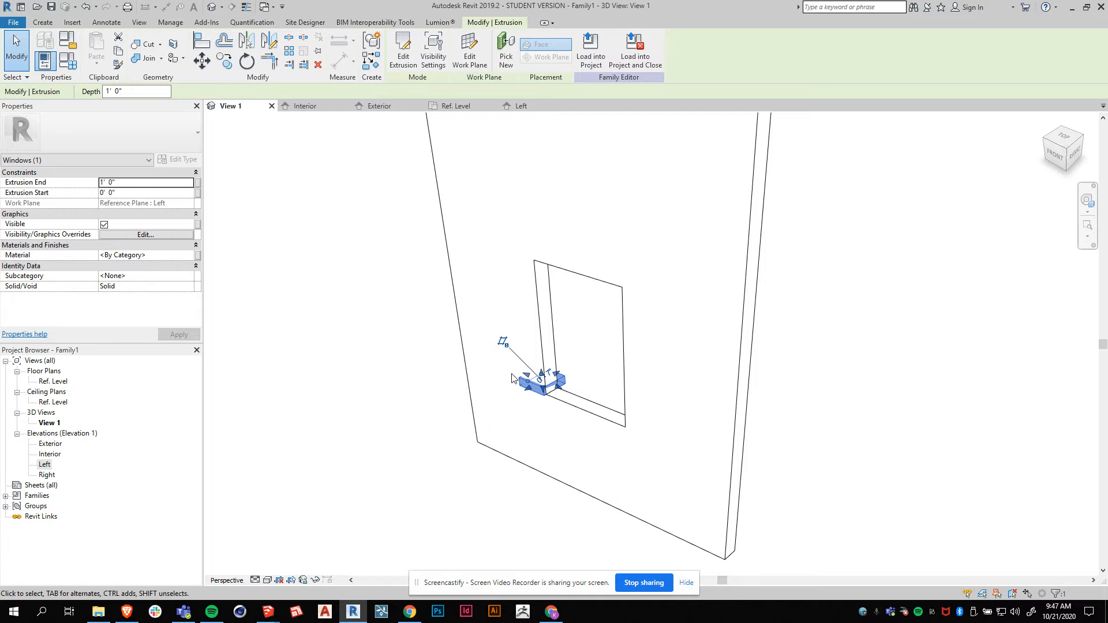
{"action": "left_click", "coordinate": [373, 106]}
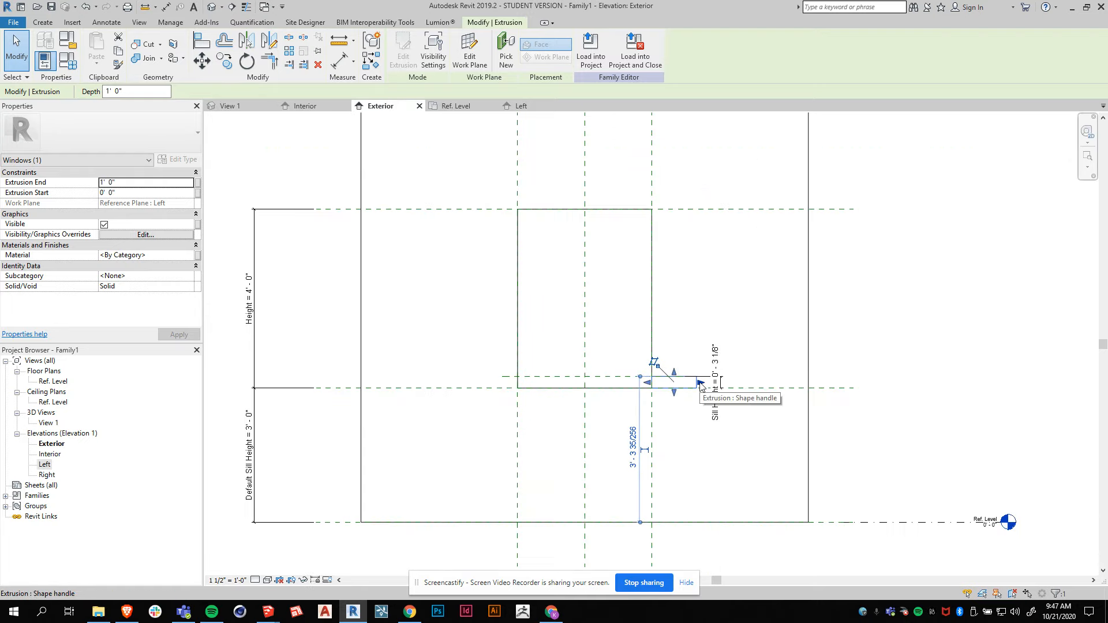
{"action": "left_click_drag", "start_coordinate": [701, 385], "coordinate": [518, 381]}
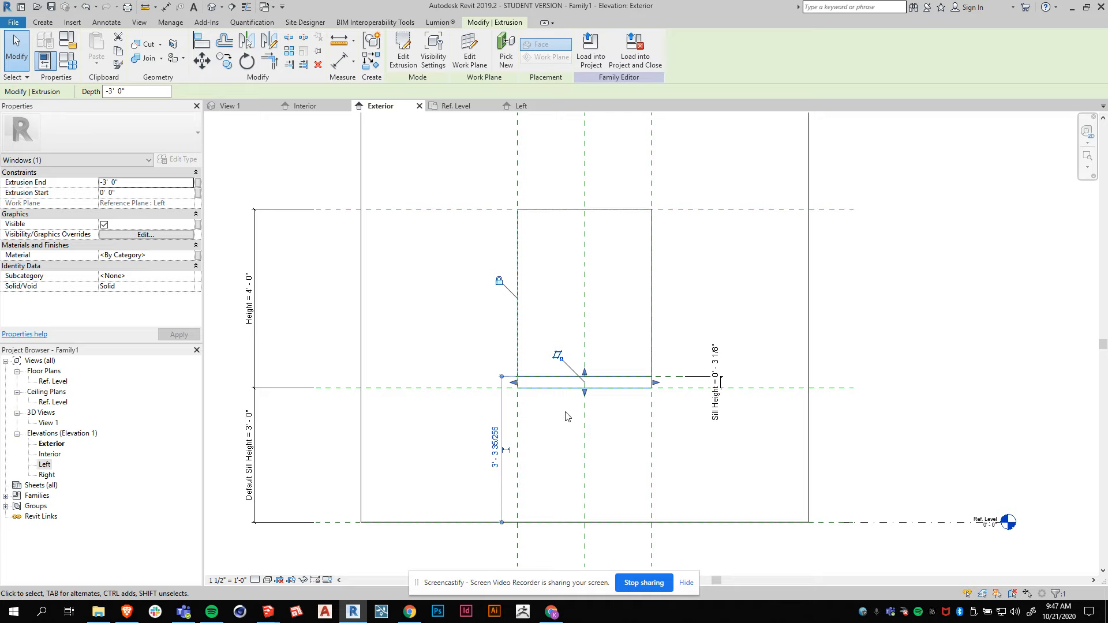
{"action": "left_click", "coordinate": [726, 326]}
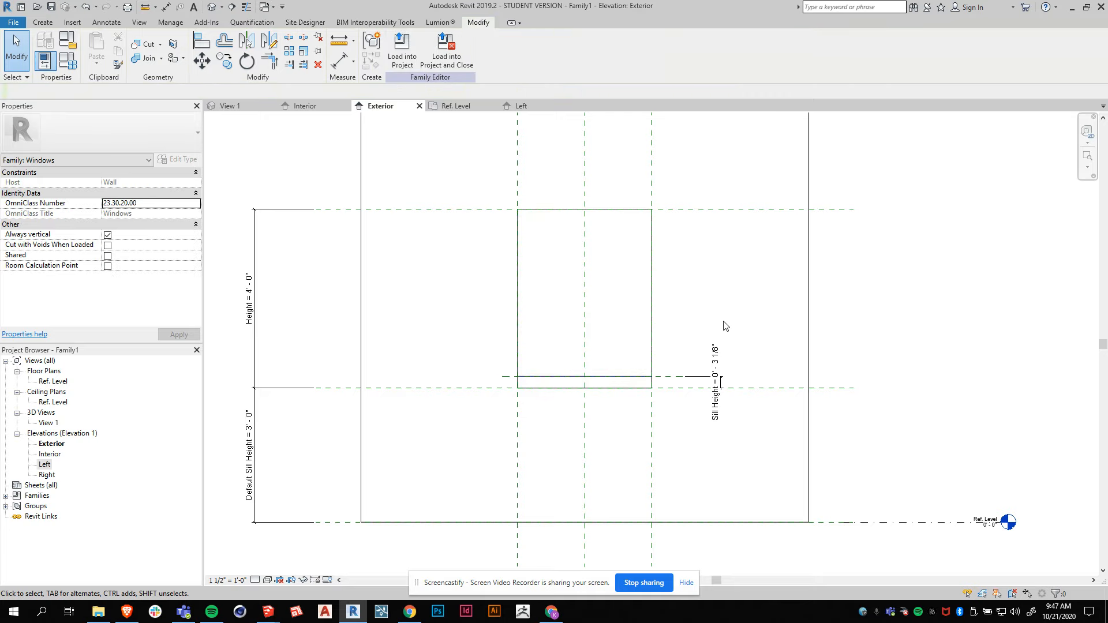
In Family Types, flex the Sill Height parameter to 4 in and then to 1 ft.
{"action": "left_click", "coordinate": [232, 105]}
{"action": "scroll", "coordinate": [689, 440], "scroll_direction": "up", "scroll_amount": 2}
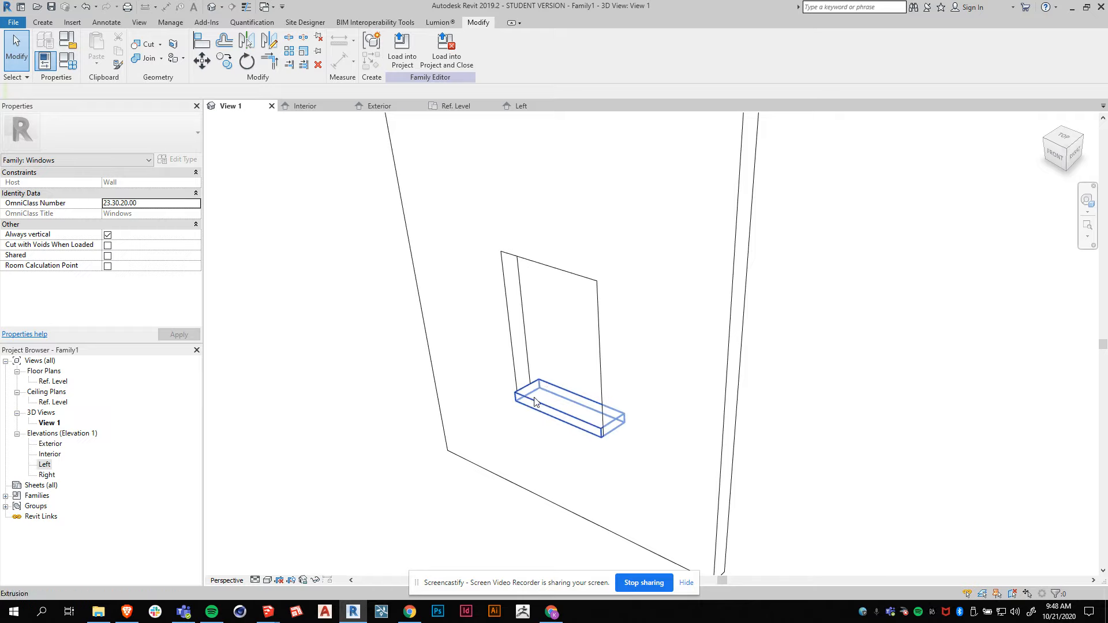
{"action": "left_click", "coordinate": [65, 62]}
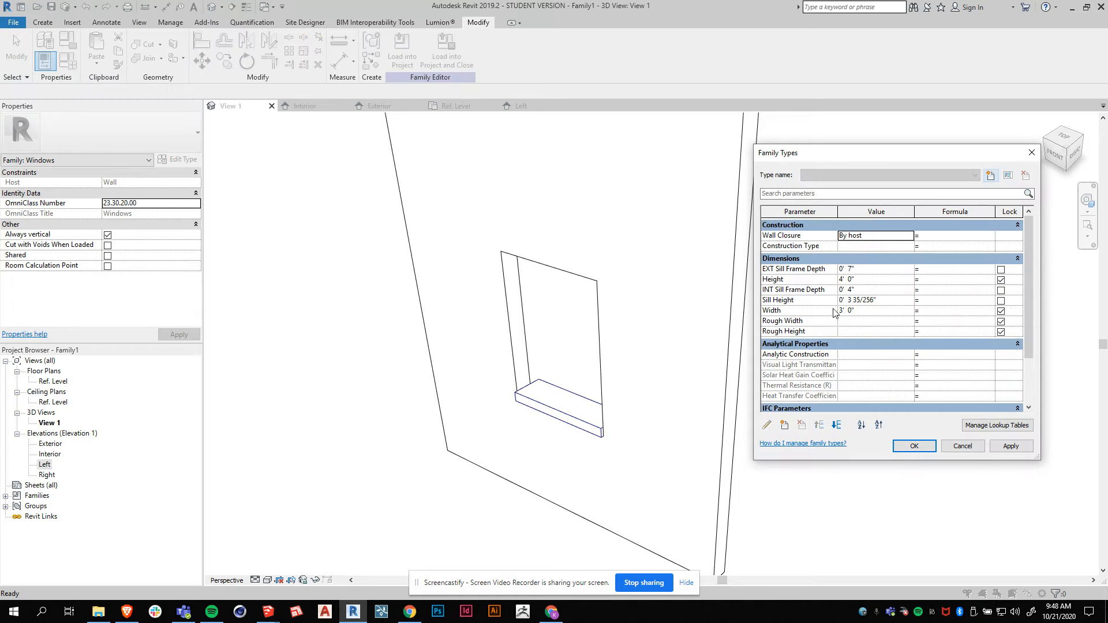
{"action": "left_click", "coordinate": [860, 301]}
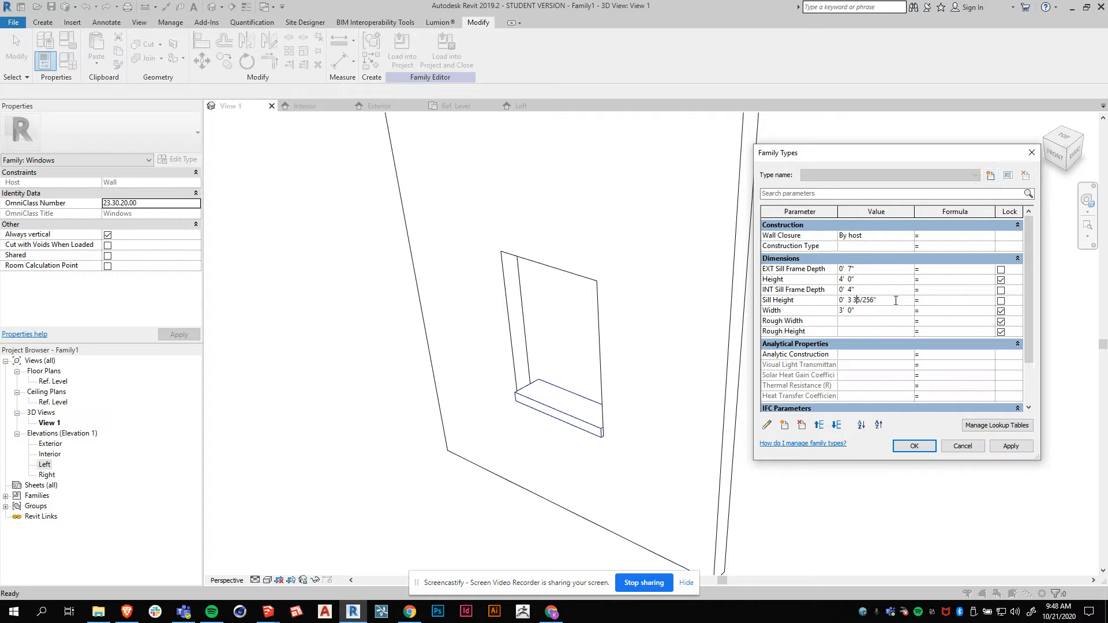
{"action": "type", "text": "4"}
{"action": "left_click", "coordinate": [1010, 446]}
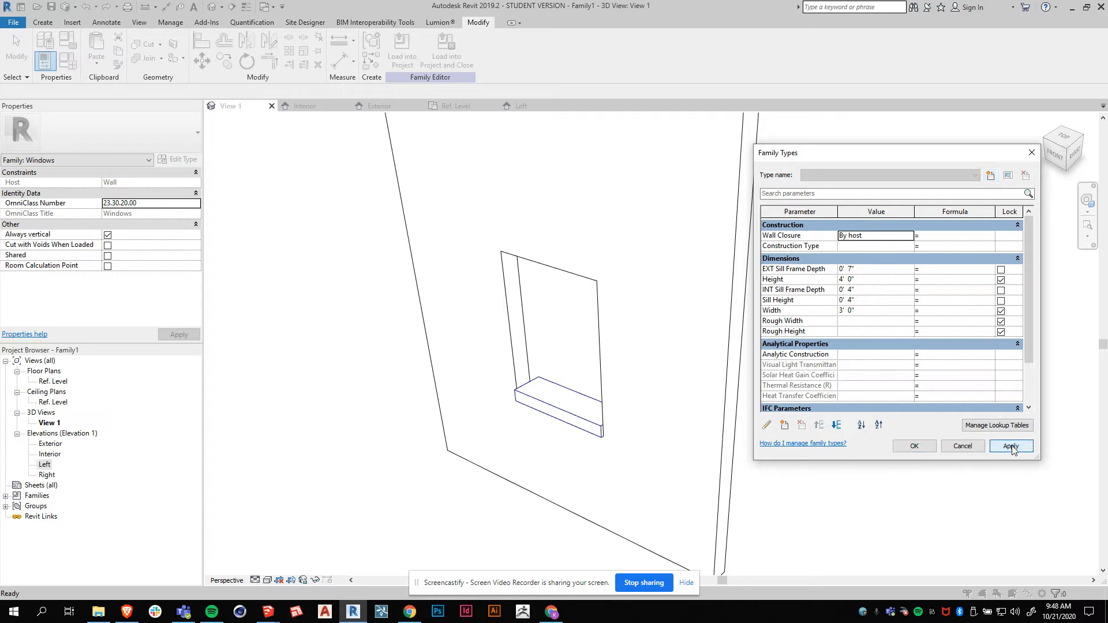
{"action": "left_click", "coordinate": [844, 300]}
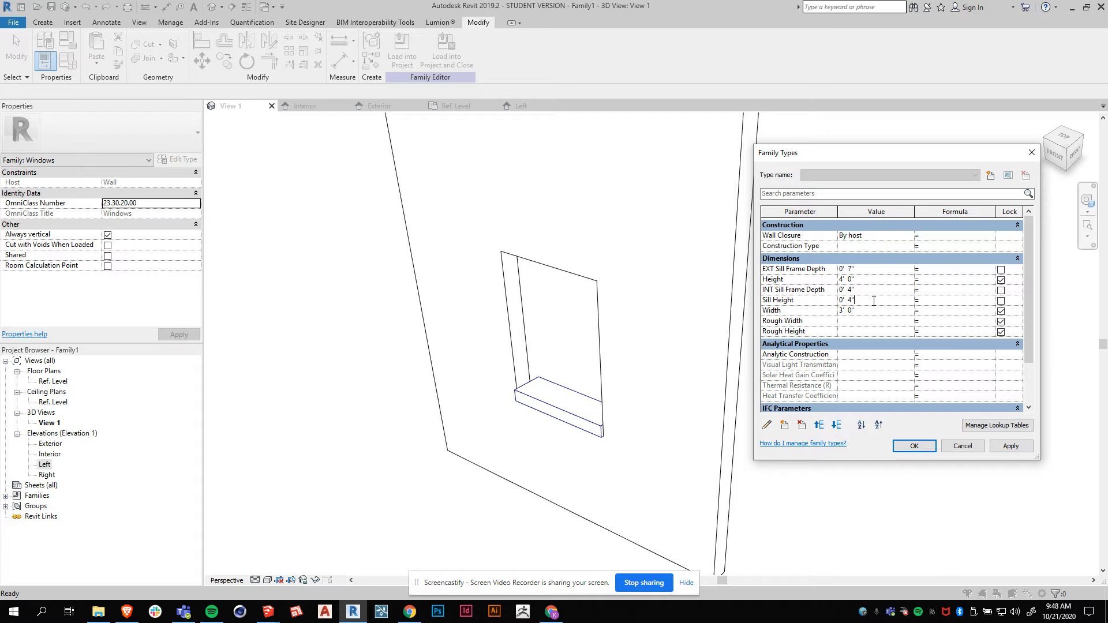
{"action": "type", "text": "1"}
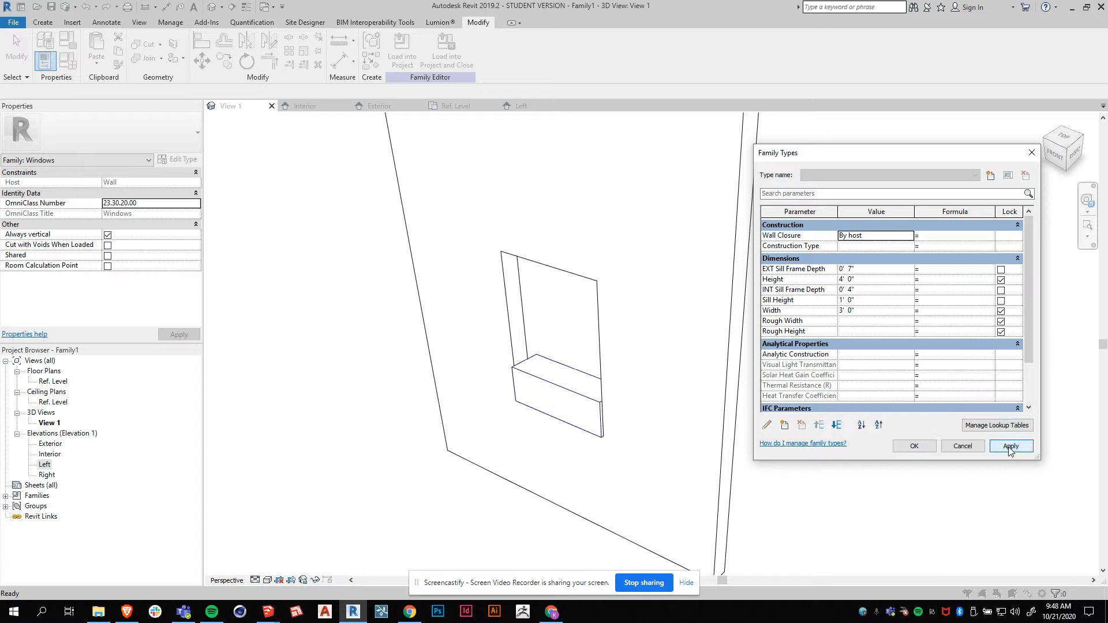
Set Sill Height to 2 in and accept the family types.
{"action": "left_click", "coordinate": [847, 301]}
{"action": "type", "text": "2"}
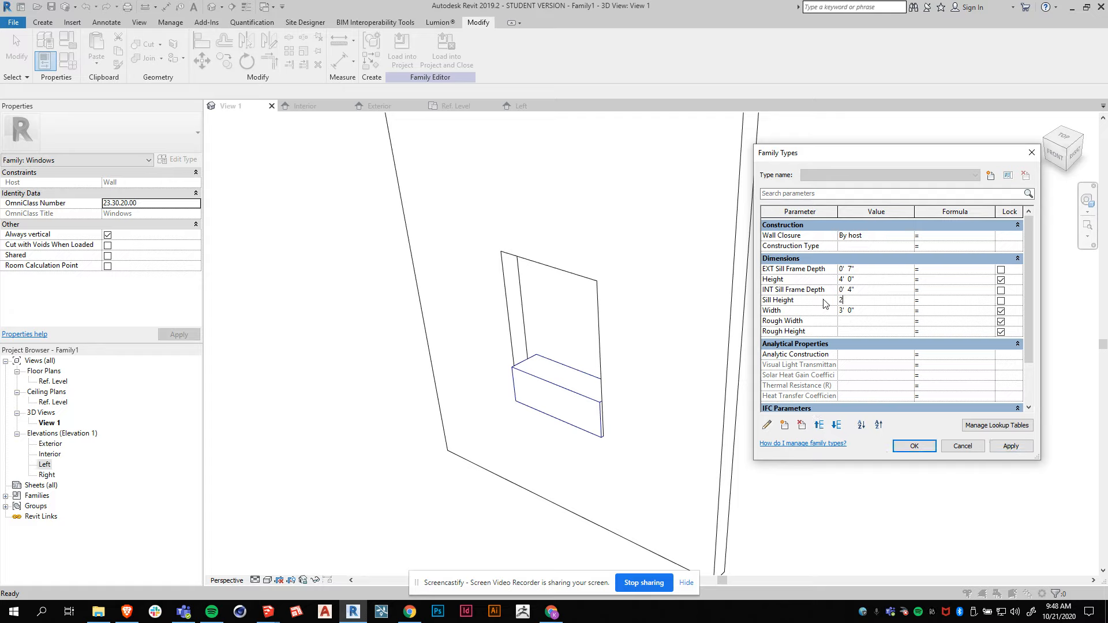
{"action": "left_click", "coordinate": [912, 446]}
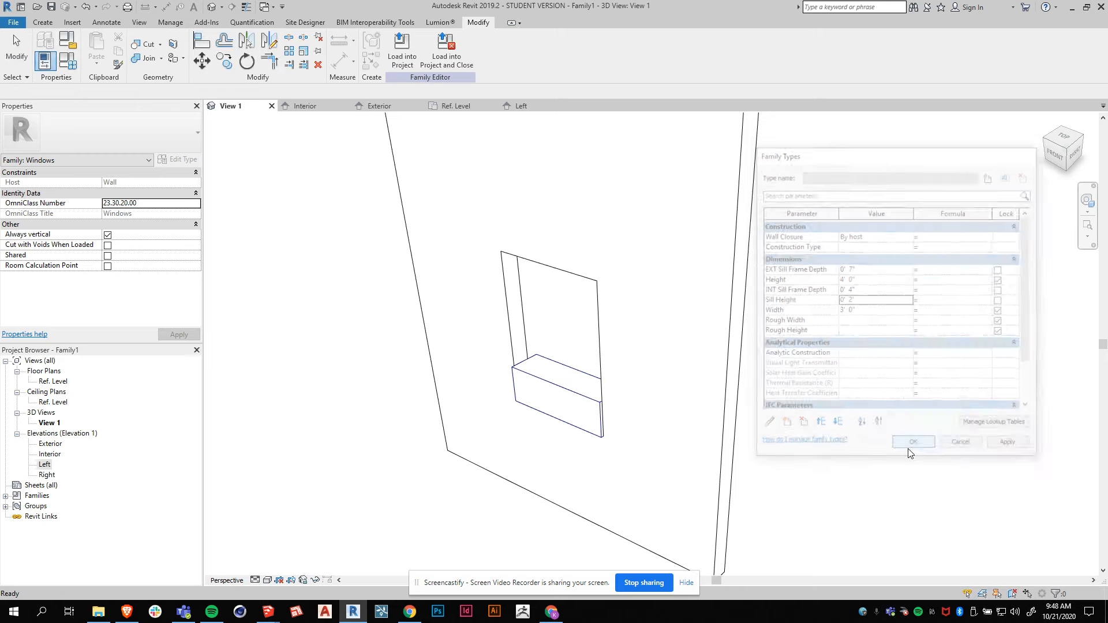
Set both EXT Sill Frame Depth and INT Sill Frame Depth to 8 in and apply.
{"action": "left_click", "coordinate": [67, 60]}
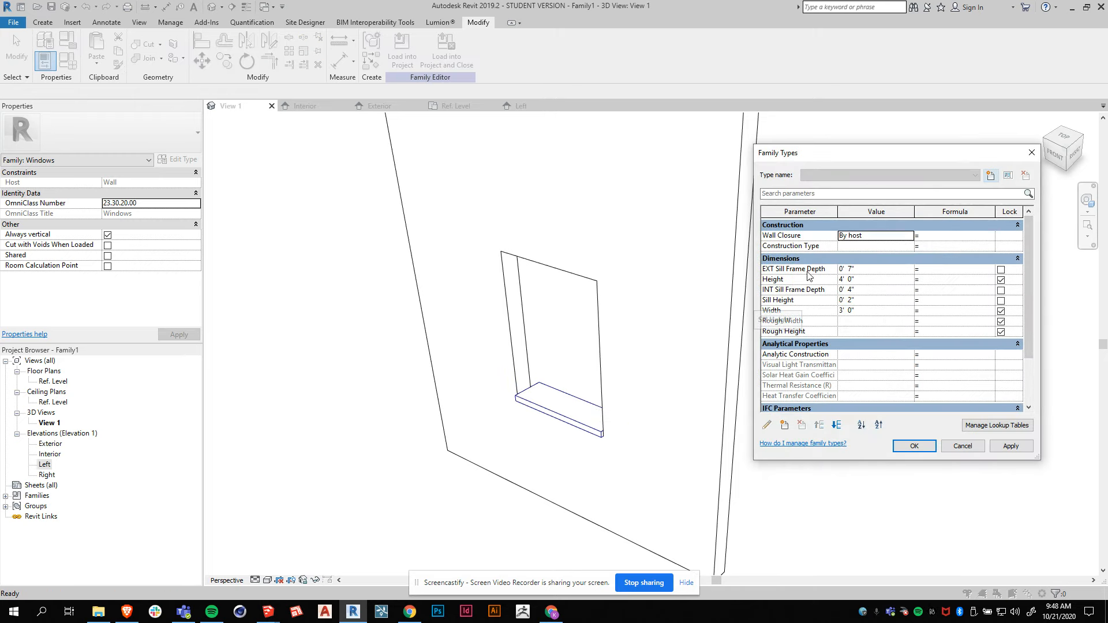
{"action": "left_click", "coordinate": [841, 269]}
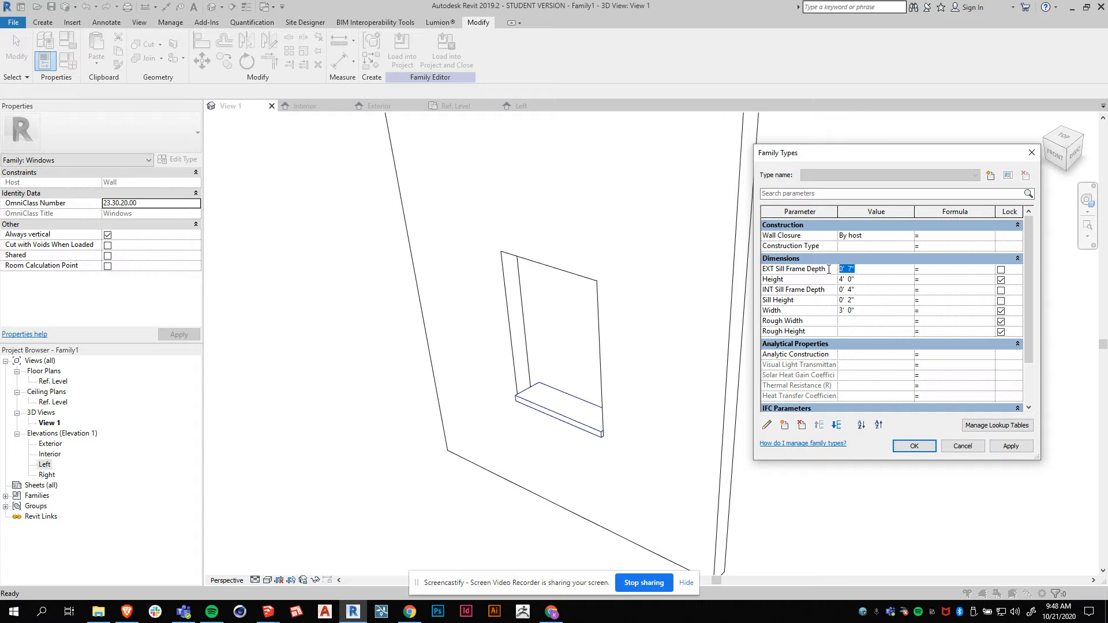
{"action": "type", "text": "8"}
{"action": "left_click", "coordinate": [1005, 452]}
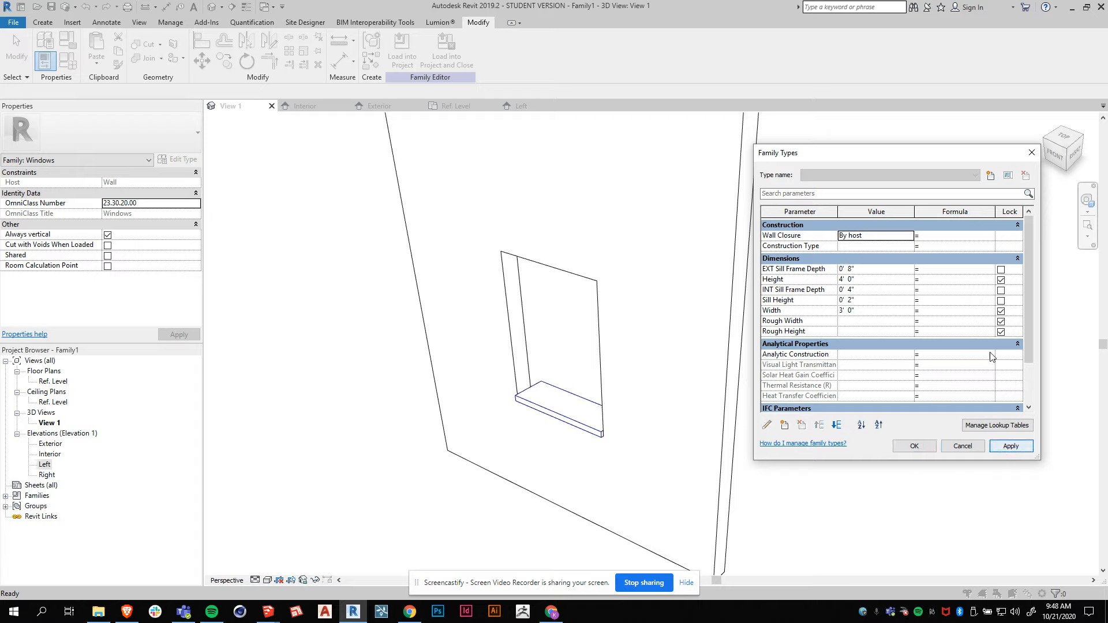
{"action": "left_click", "coordinate": [870, 289]}
{"action": "left_click_drag", "start_coordinate": [870, 288], "coordinate": [823, 292]}
{"action": "type", "text": "8"}
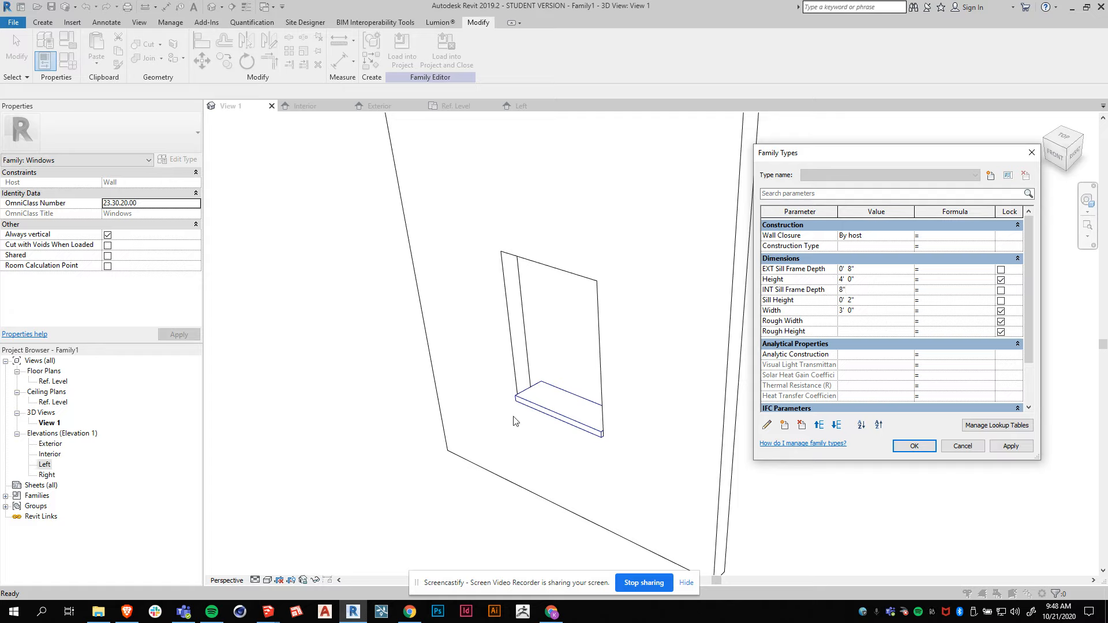
{"action": "left_click", "coordinate": [1011, 447]}
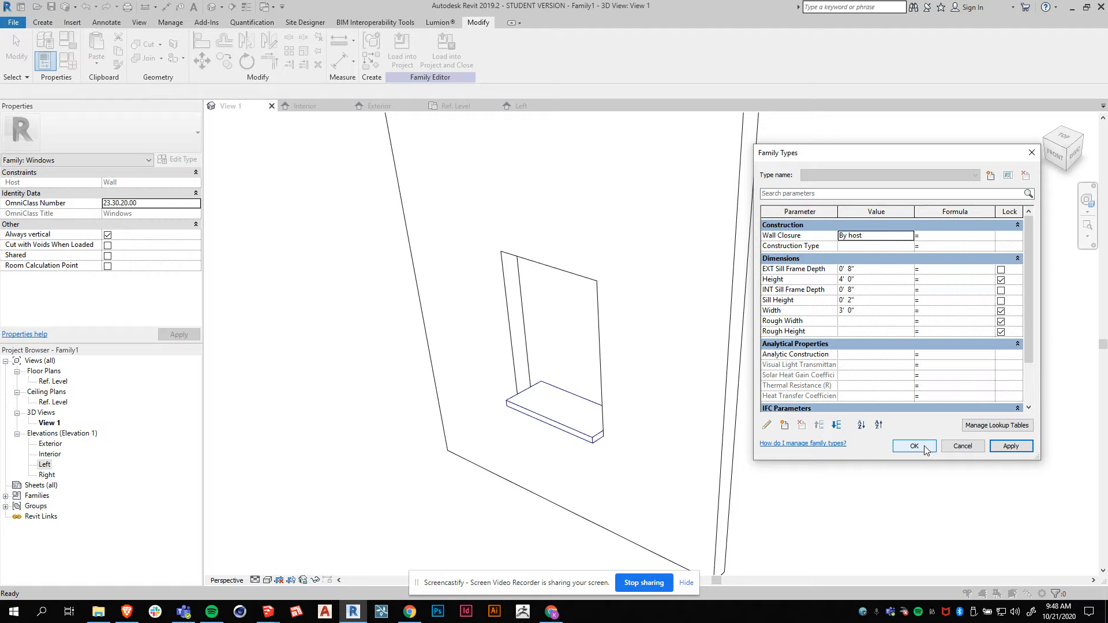
Close Family Types and assign the sill extrusion to the Frame/Mullion subcategory.
{"action": "left_click", "coordinate": [925, 448]}
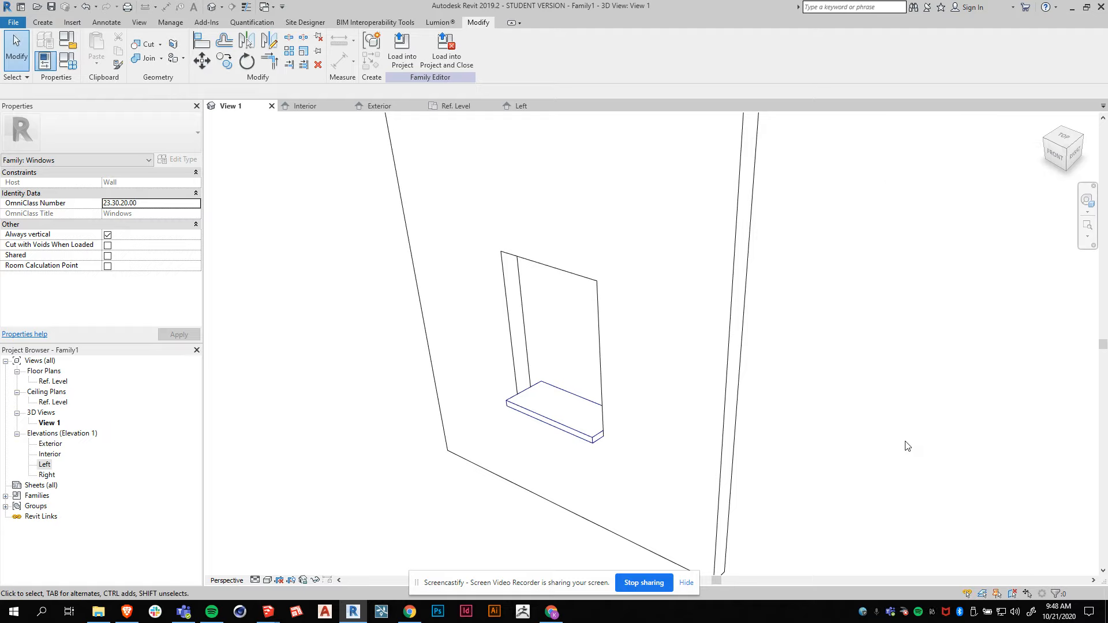
{"action": "left_click", "coordinate": [544, 388]}
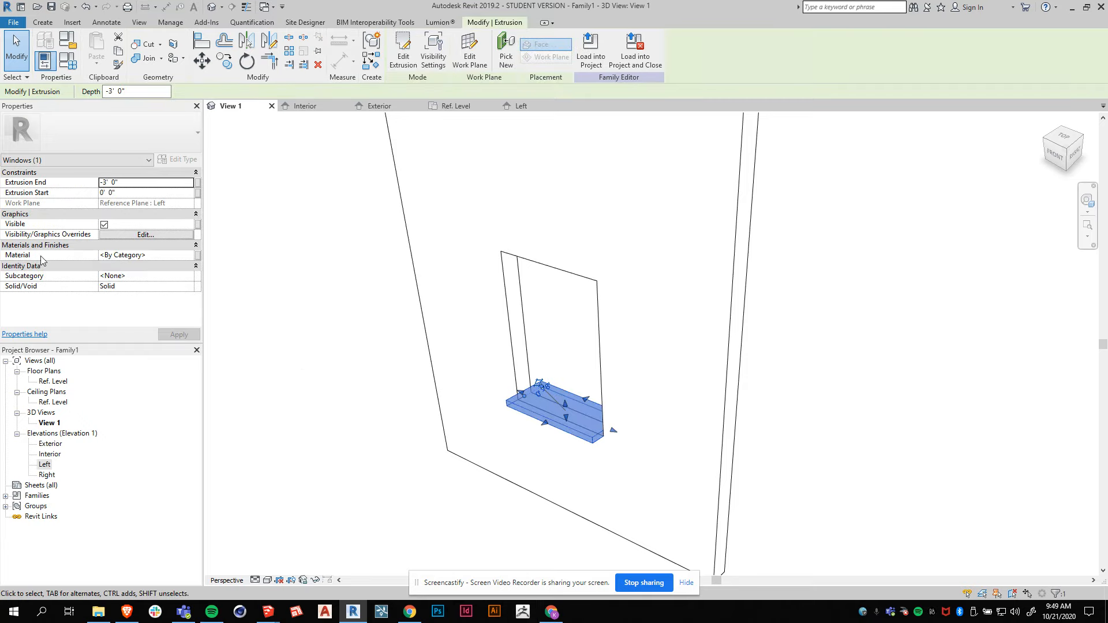
{"action": "left_click", "coordinate": [168, 276]}
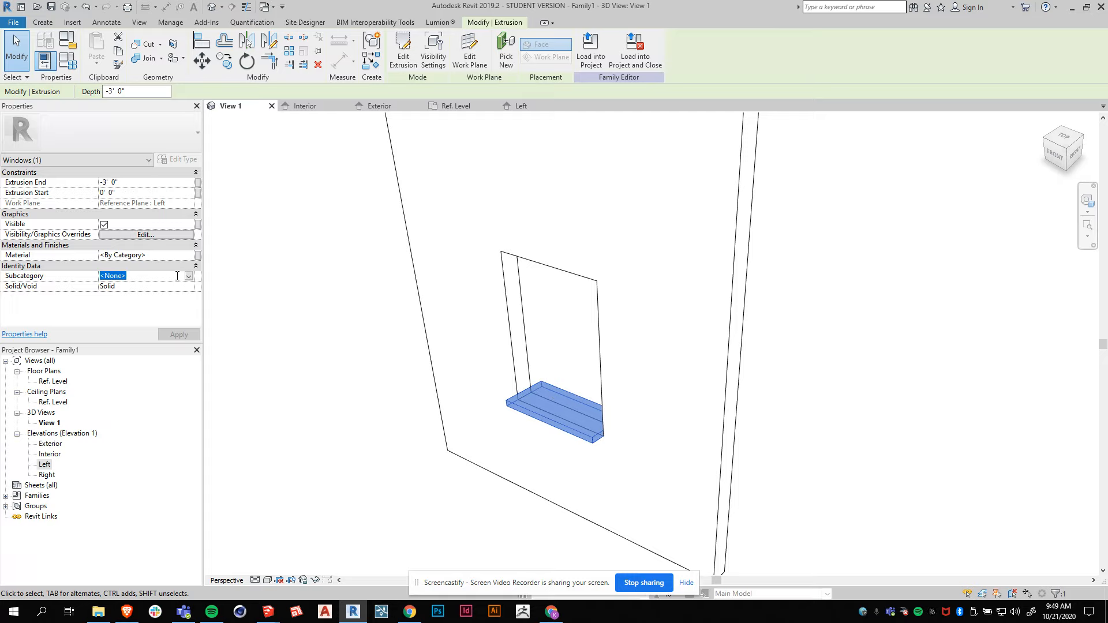
{"action": "left_click", "coordinate": [190, 277]}
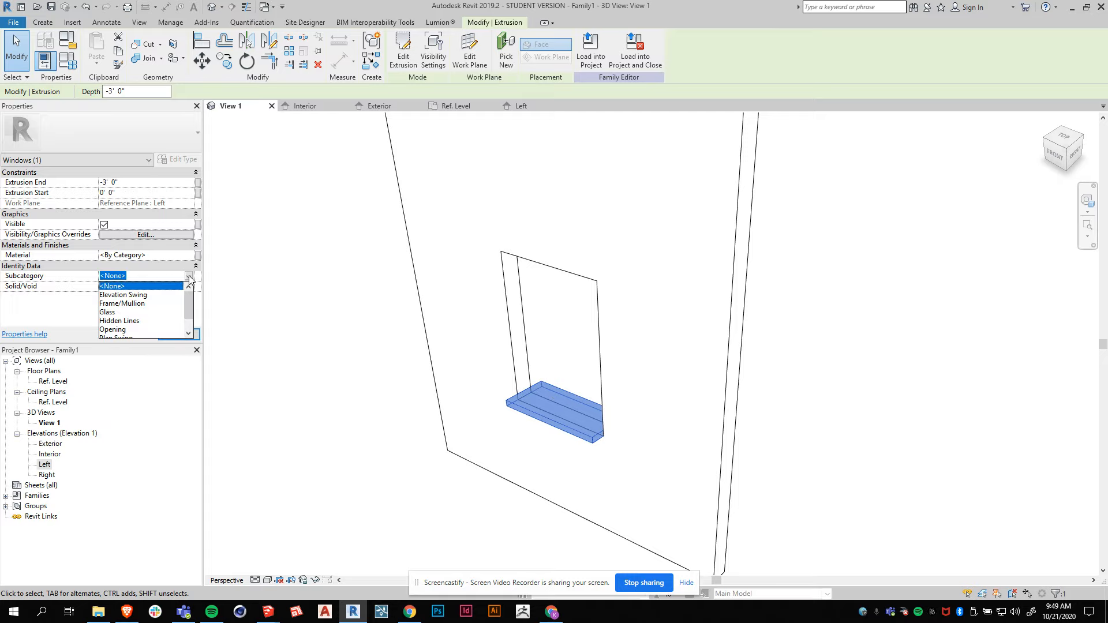
{"action": "left_click", "coordinate": [125, 303]}
{"action": "left_click", "coordinate": [173, 335]}
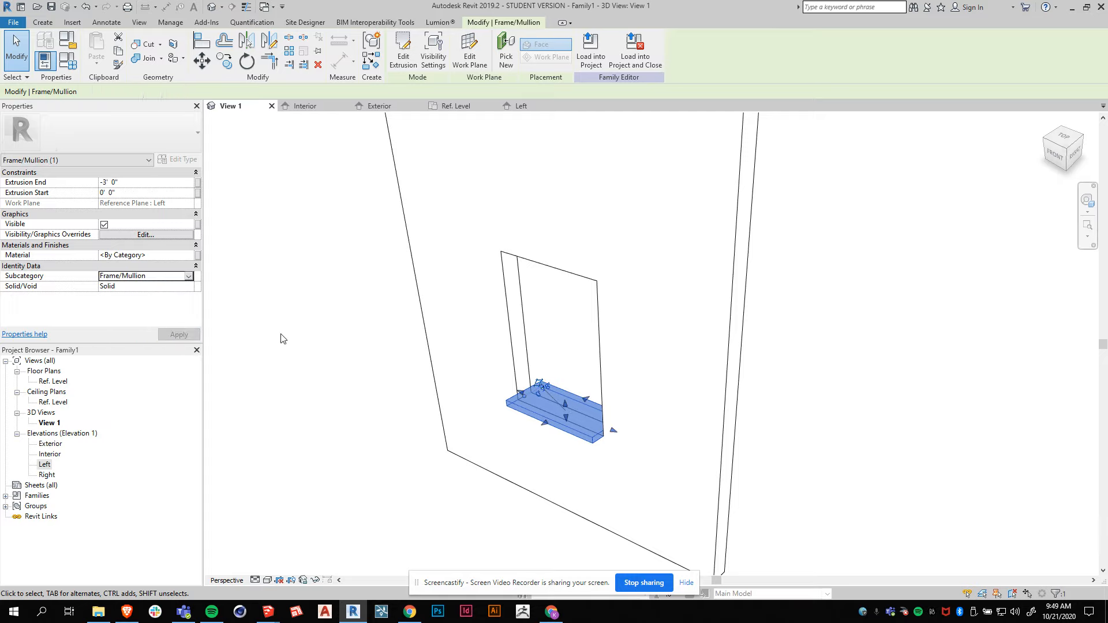
{"action": "left_click", "coordinate": [297, 367]}
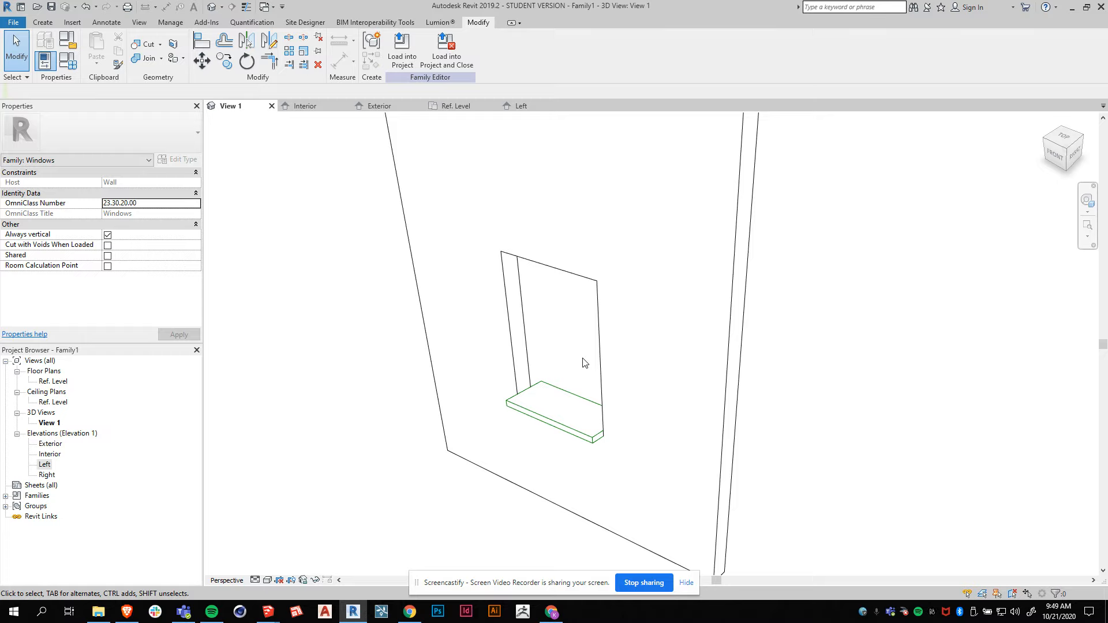
Switch the 3D view's visual style to Shaded through Graphic Display Options.
{"action": "left_click", "coordinate": [267, 580]}
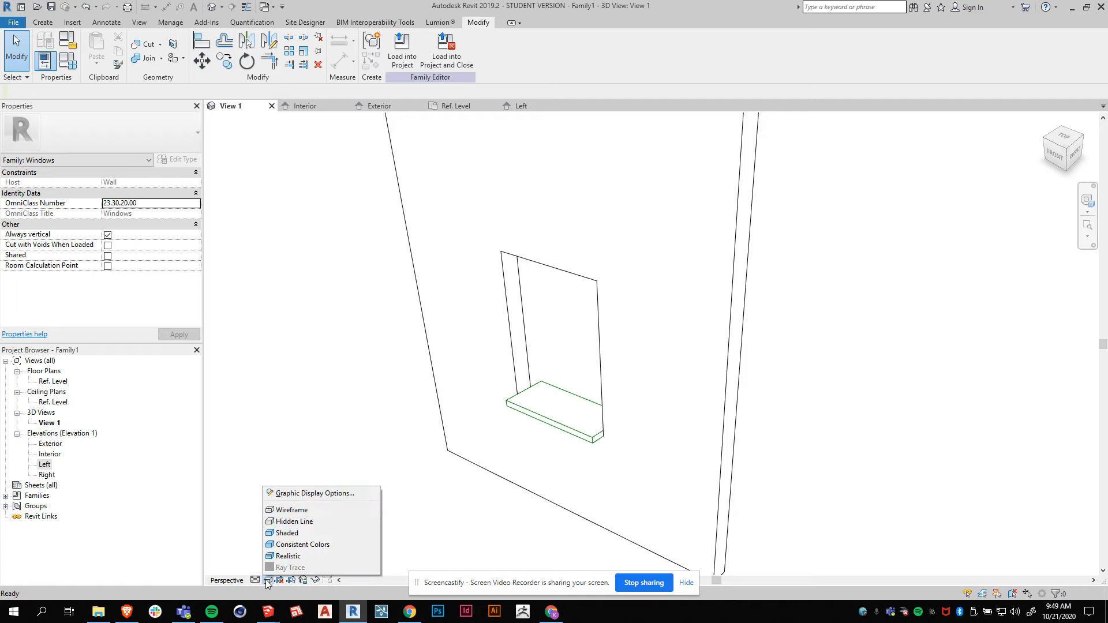
{"action": "left_click", "coordinate": [299, 494]}
{"action": "left_click", "coordinate": [876, 173]}
{"action": "left_click", "coordinate": [866, 199]}
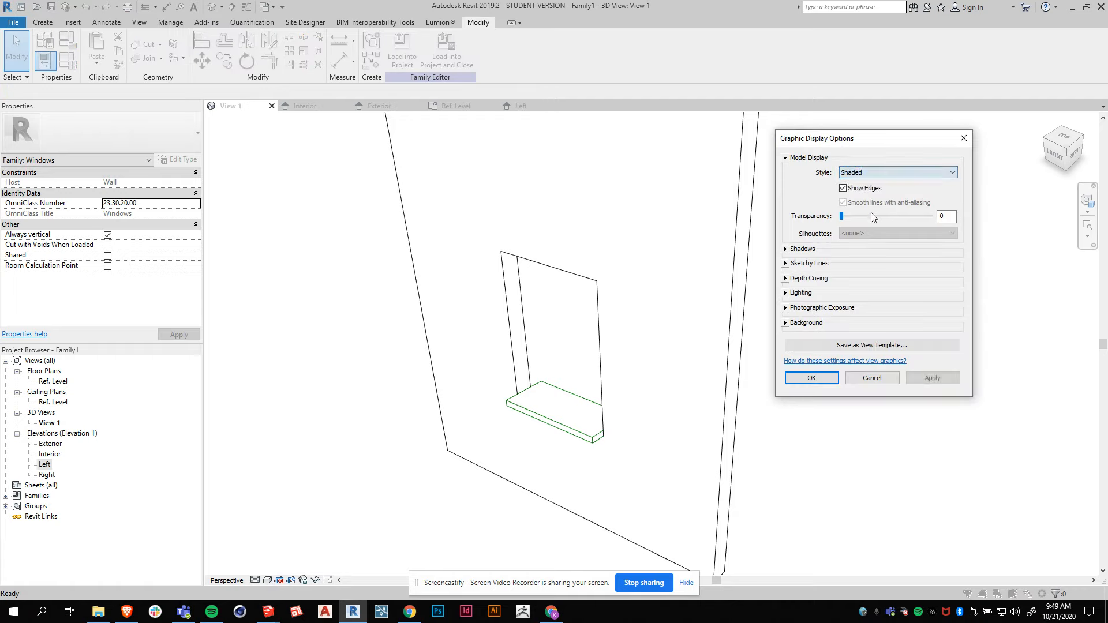
{"action": "left_click", "coordinate": [786, 250]}
{"action": "left_click", "coordinate": [785, 249]}
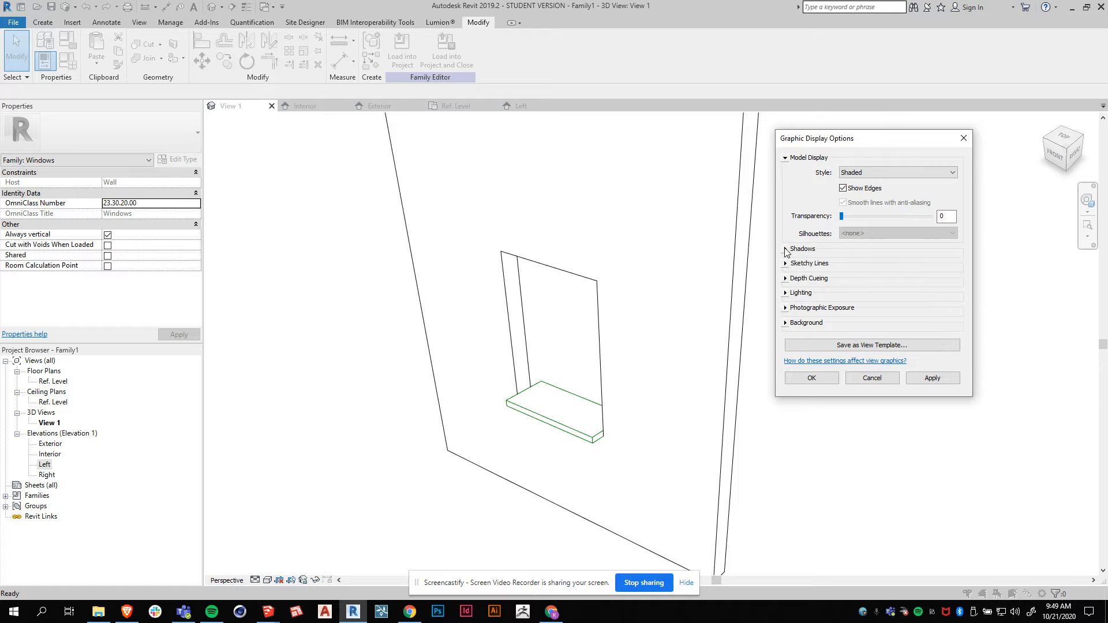
{"action": "left_click", "coordinate": [811, 378]}
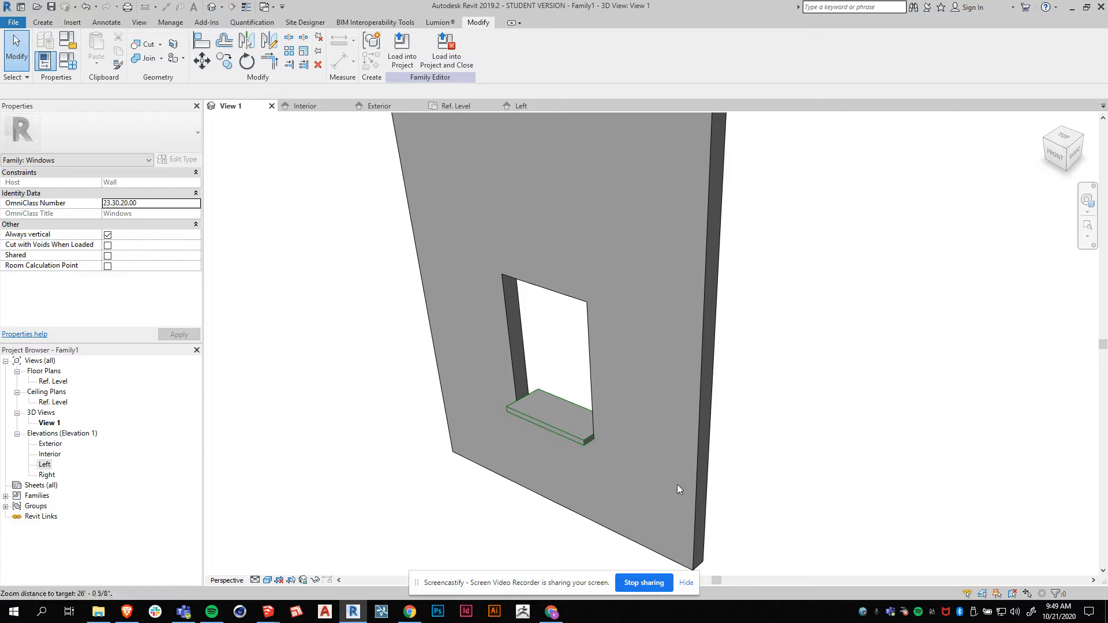
Orbit the 3D view and set its visual style to Hidden Line.
{"action": "mouse_move", "coordinate": [564, 539]}
{"action": "middle_mouse_down", "text": "shift"}
{"action": "mouse_move", "coordinate": [556, 500]}
{"action": "mouse_move", "coordinate": [559, 530]}
{"action": "mouse_move", "coordinate": [548, 530]}
{"action": "middle_mouse_up", "text": "shift"}
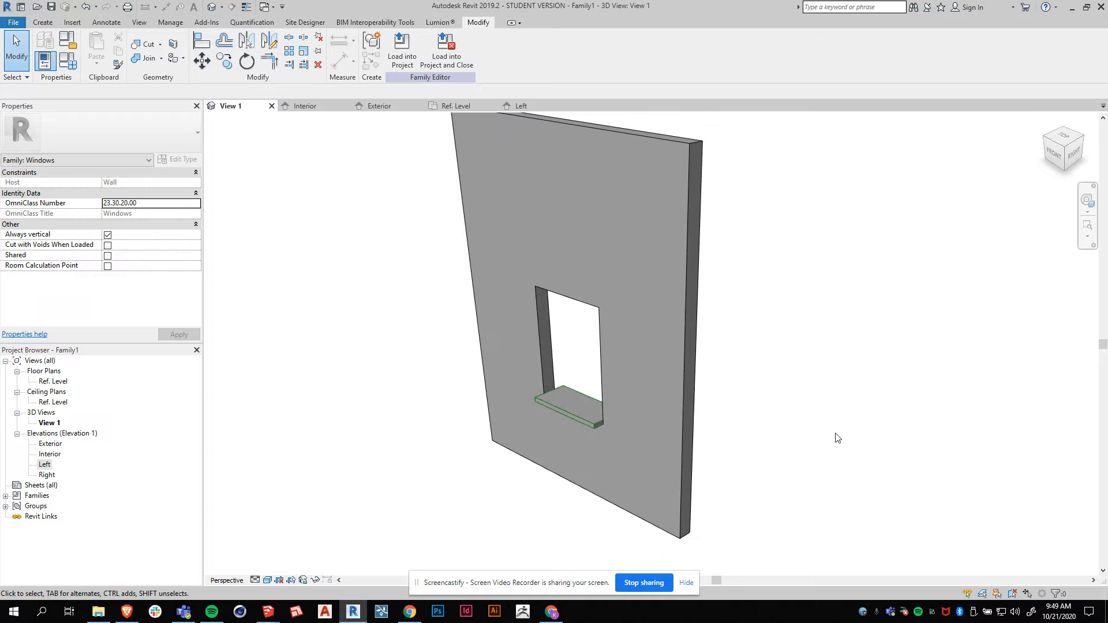
{"action": "left_click", "coordinate": [267, 580]}
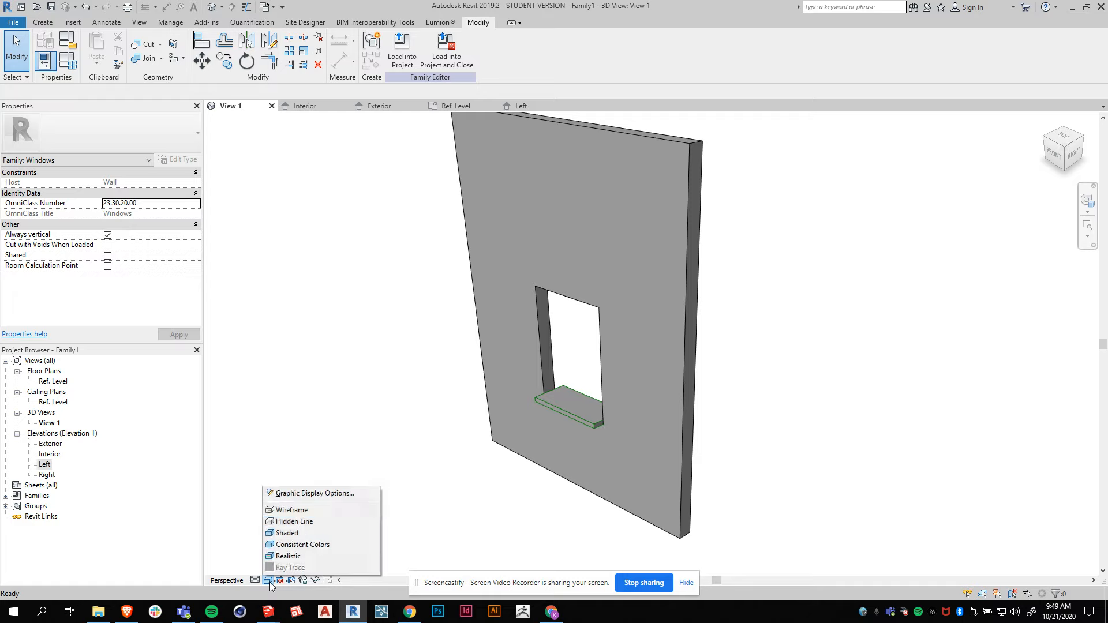
{"action": "left_click", "coordinate": [288, 521]}
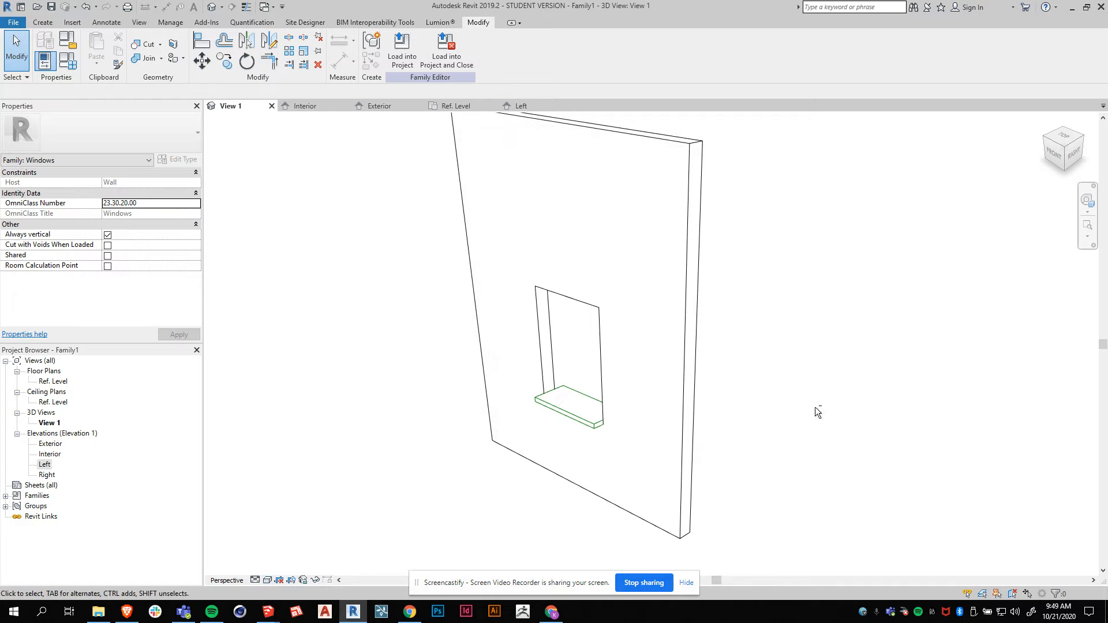
{"action": "middle_click_drag", "start_coordinate": [815, 407], "coordinate": [828, 407], "text": "shift"}
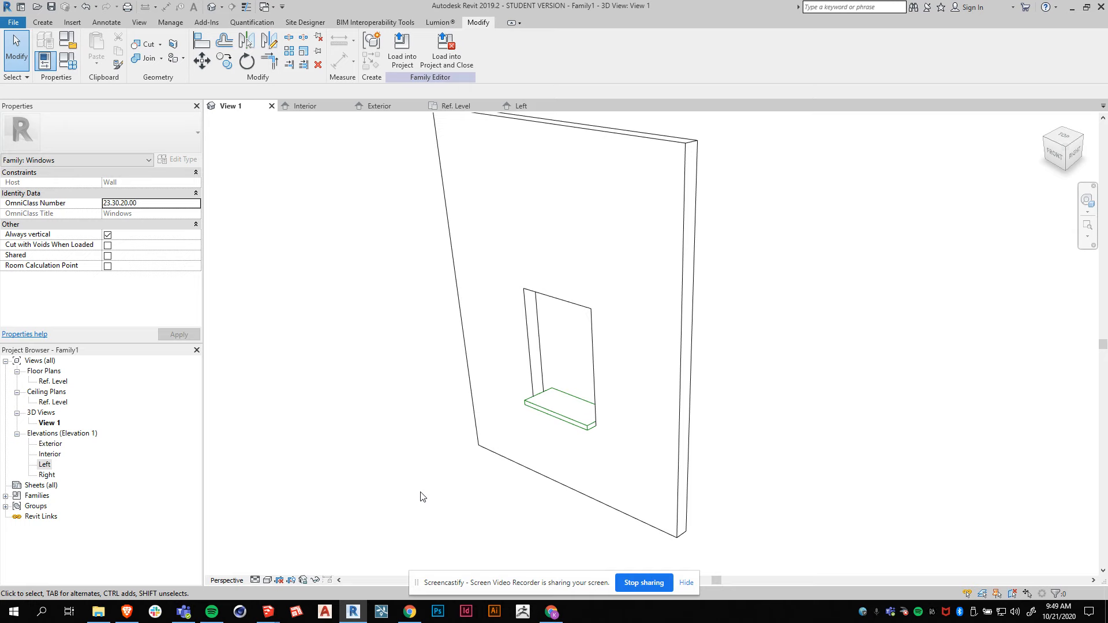
Switch to SketchUp and examine the reference window's sill and frame from several zoom levels.
{"action": "mouse_move", "coordinate": [268, 612]}
{"action": "left_click", "coordinate": [222, 563]}
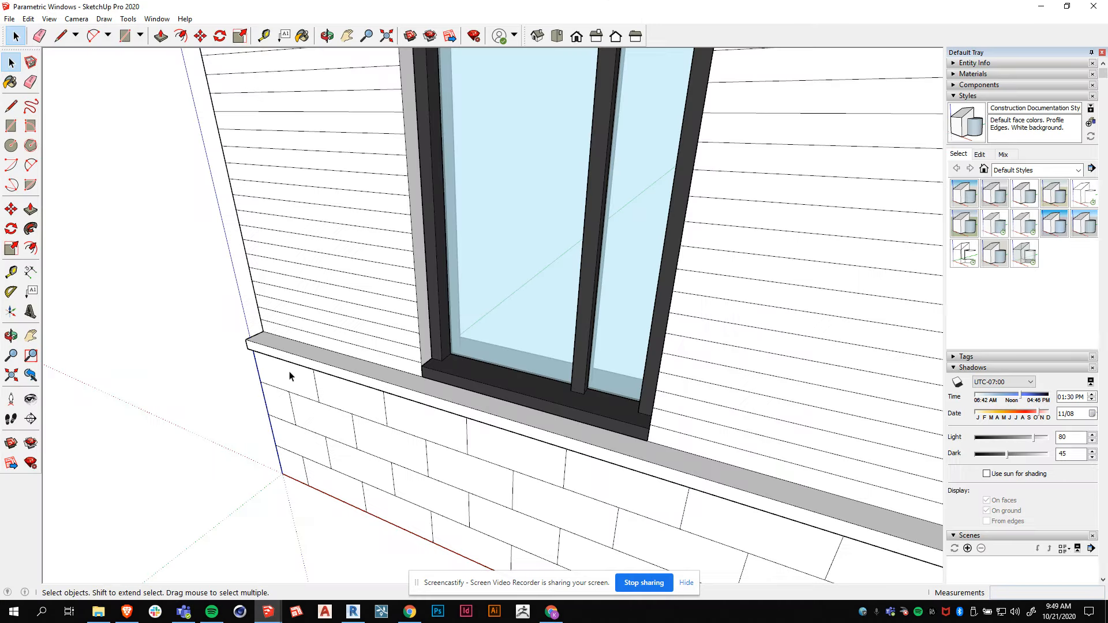
{"action": "scroll", "coordinate": [354, 415], "scroll_direction": "down", "scroll_amount": 3}
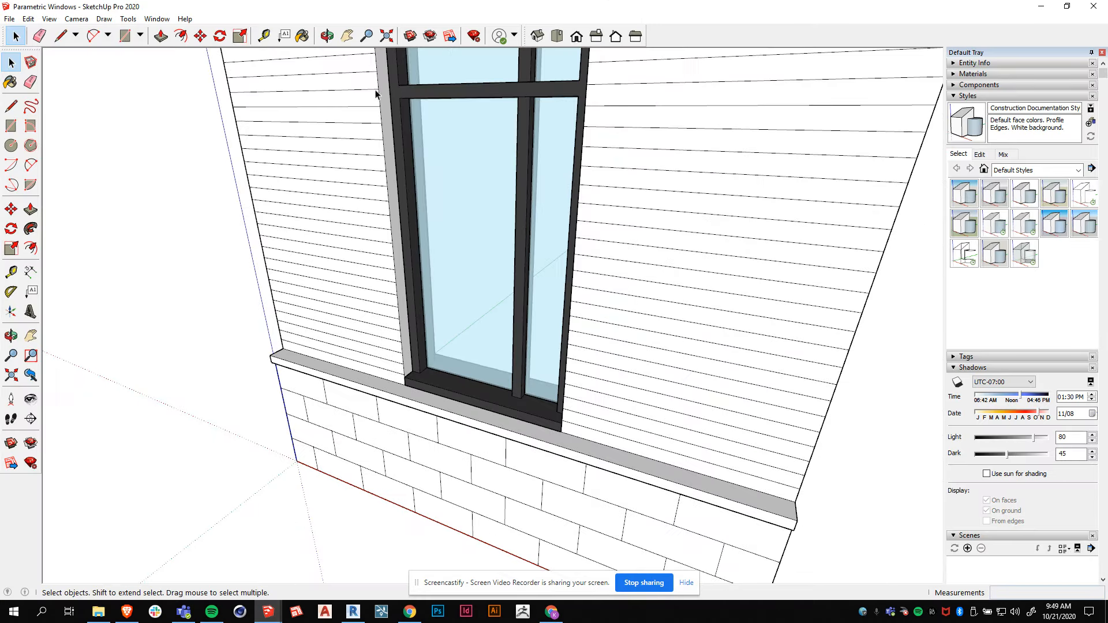
{"action": "scroll", "coordinate": [496, 445], "scroll_direction": "down", "scroll_amount": 2}
{"action": "scroll", "coordinate": [496, 448], "scroll_direction": "down", "scroll_amount": 1}
{"action": "scroll", "coordinate": [502, 182], "scroll_direction": "up", "scroll_amount": 2}
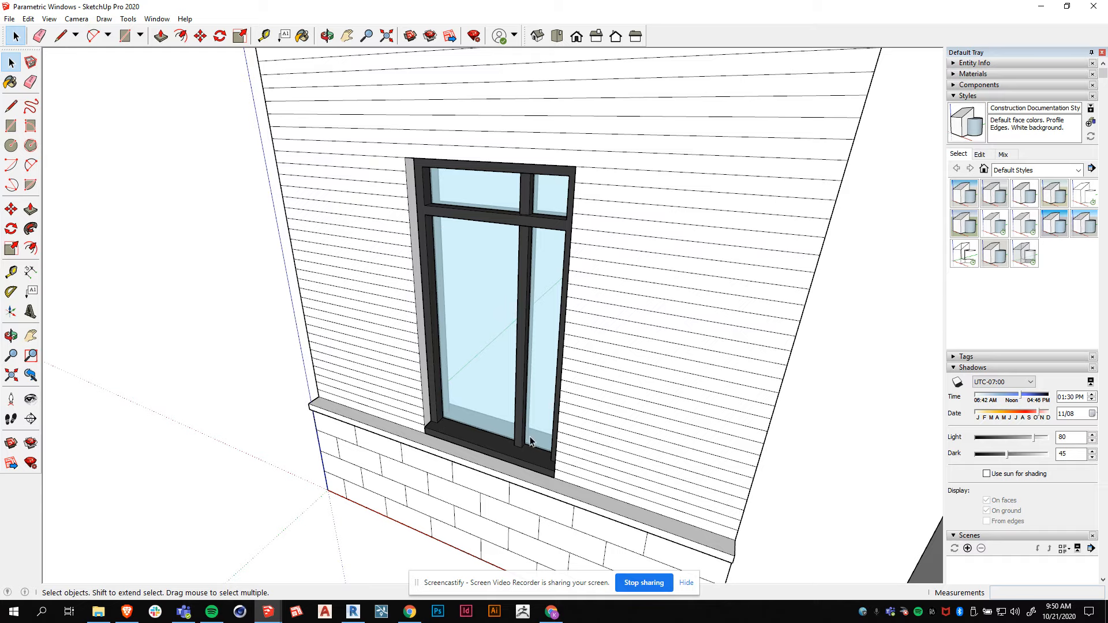
{"action": "scroll", "coordinate": [436, 430], "scroll_direction": "up", "scroll_amount": 2}
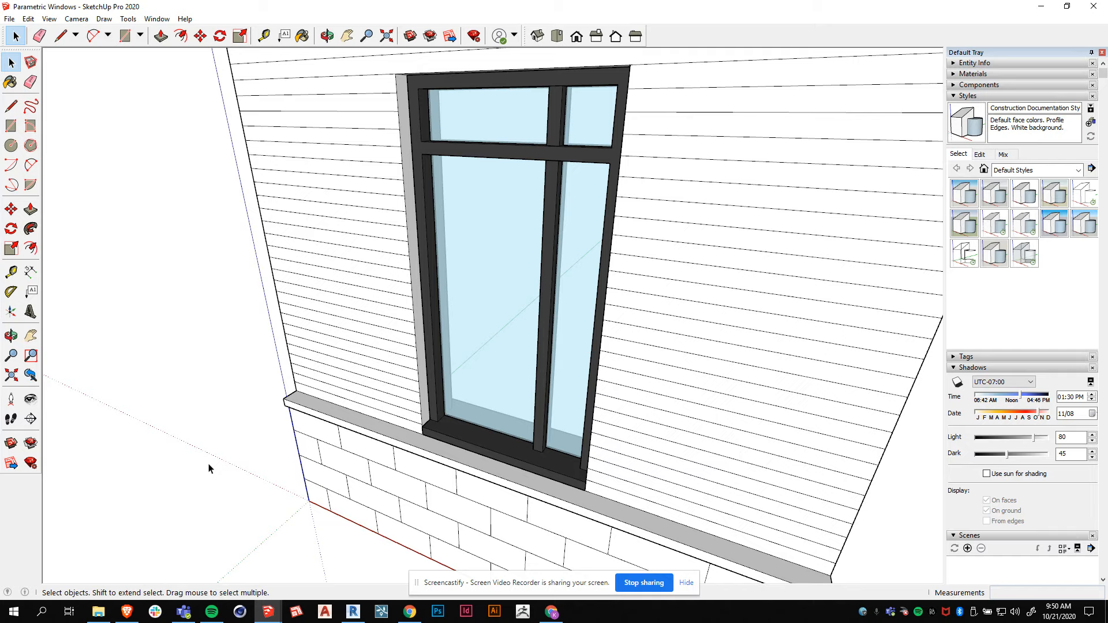
Return to Revit and change the 3D view from perspective to orthographic.
{"action": "mouse_move", "coordinate": [353, 612]}
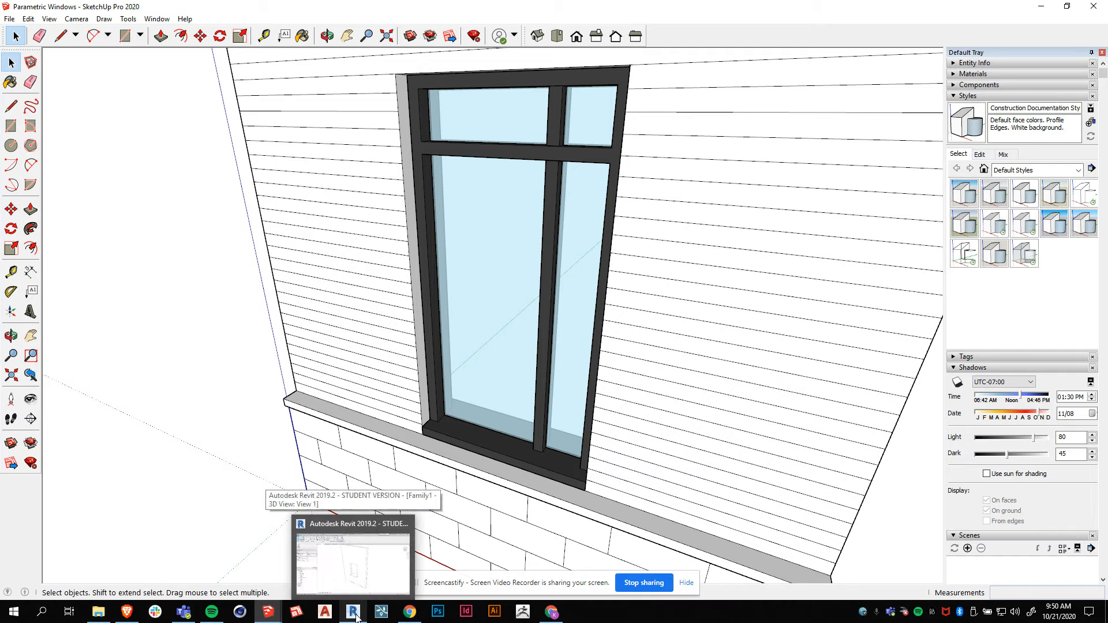
{"action": "left_click", "coordinate": [354, 578]}
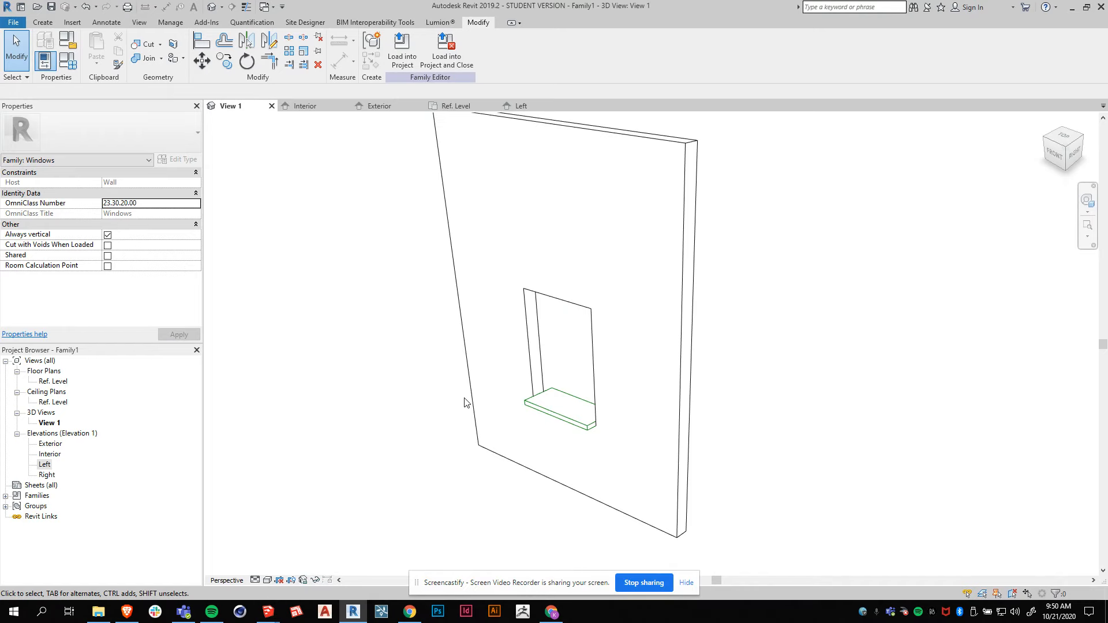
{"action": "middle_click_drag", "start_coordinate": [579, 453], "coordinate": [613, 461], "text": "shift"}
{"action": "scroll", "coordinate": [566, 419], "scroll_direction": "down", "scroll_amount": 2}
{"action": "scroll", "coordinate": [492, 400], "scroll_direction": "up", "scroll_amount": 2}
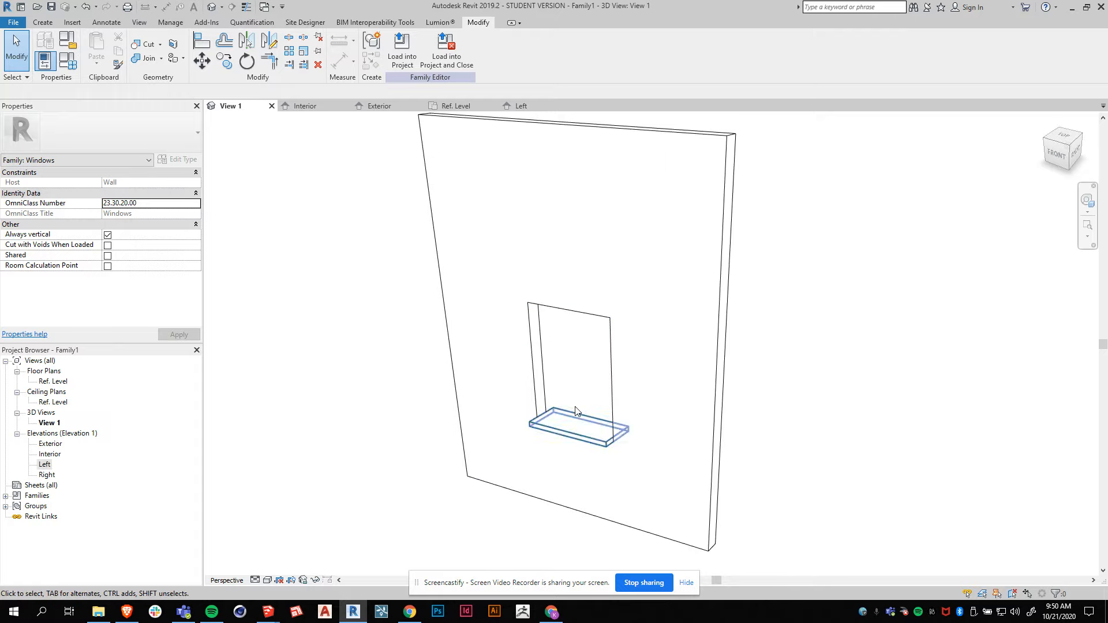
{"action": "right_click", "coordinate": [1061, 152]}
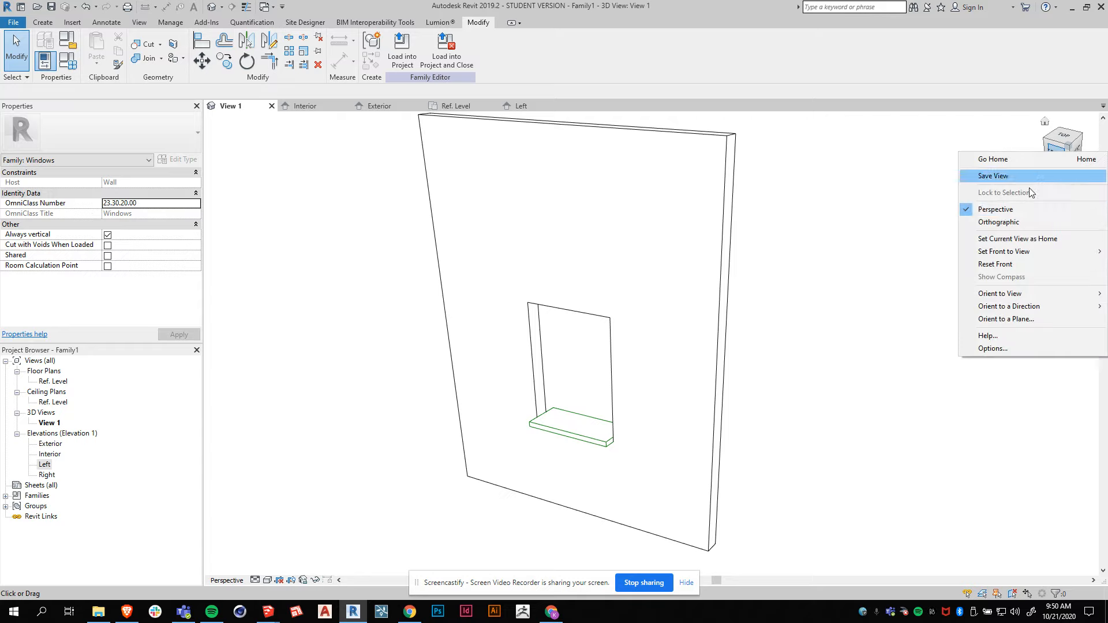
{"action": "left_click", "coordinate": [1000, 222]}
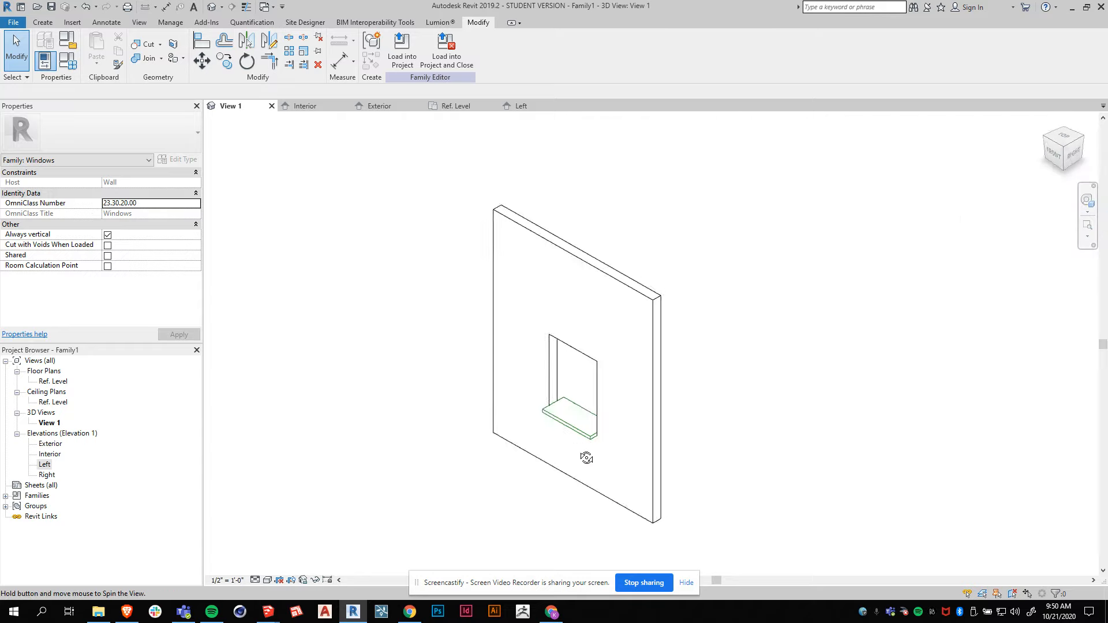
{"action": "middle_click_drag", "start_coordinate": [573, 445], "coordinate": [556, 428], "text": "shift"}
{"action": "left_click", "coordinate": [556, 427]}
{"action": "key", "text": "Escape"}
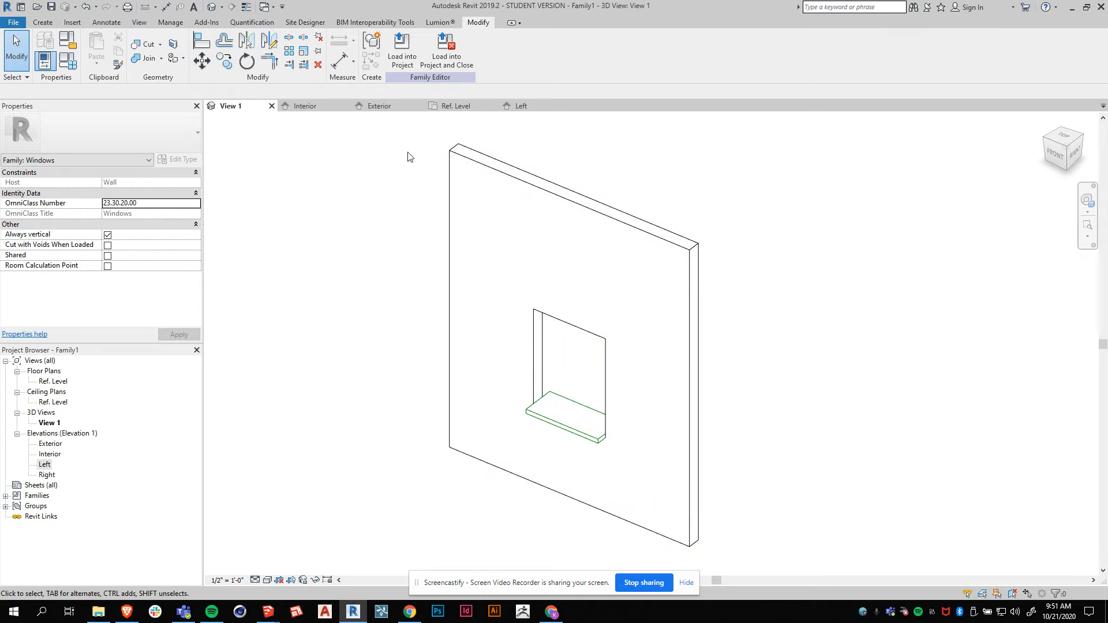
Open the Ref. Level plan and set its view scale to 3" = 1'-0".
{"action": "left_click", "coordinate": [459, 105]}
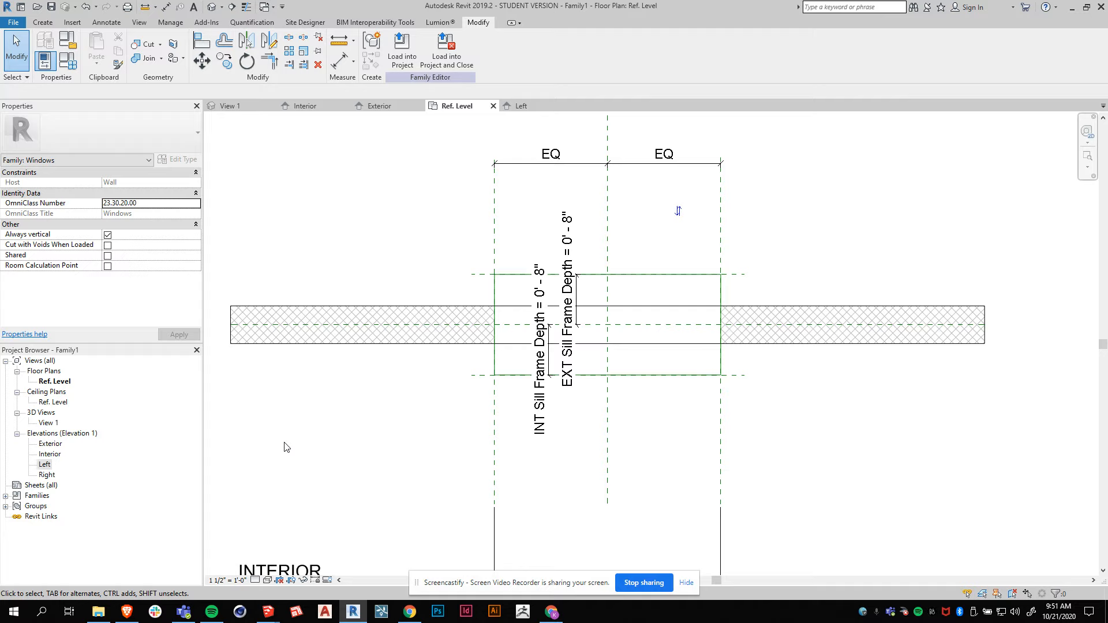
{"action": "left_click", "coordinate": [226, 580]}
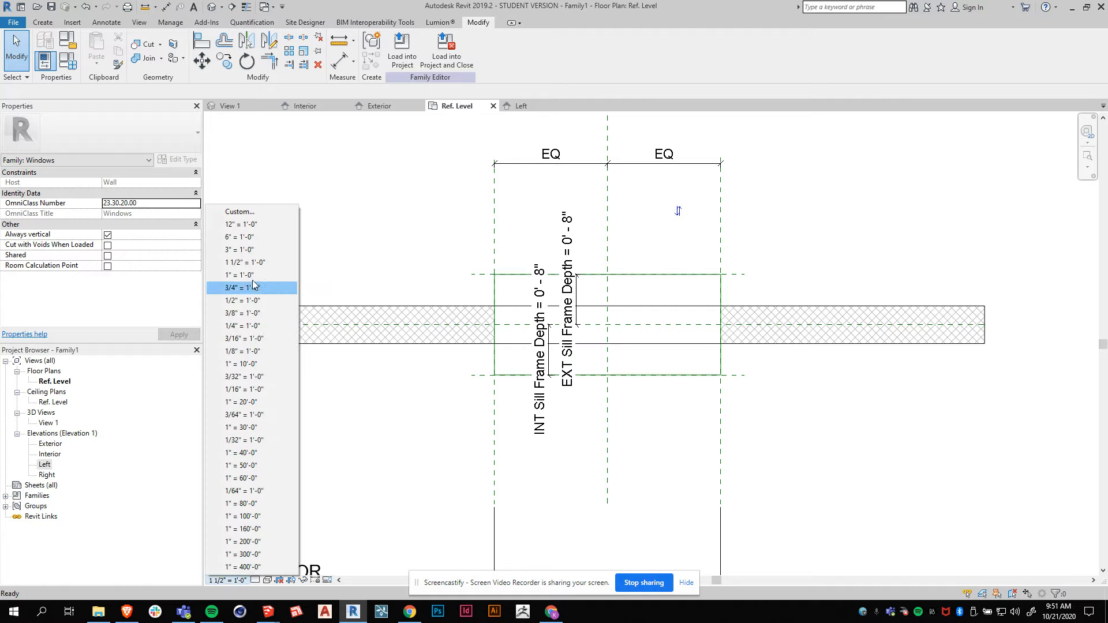
{"action": "left_click", "coordinate": [246, 250]}
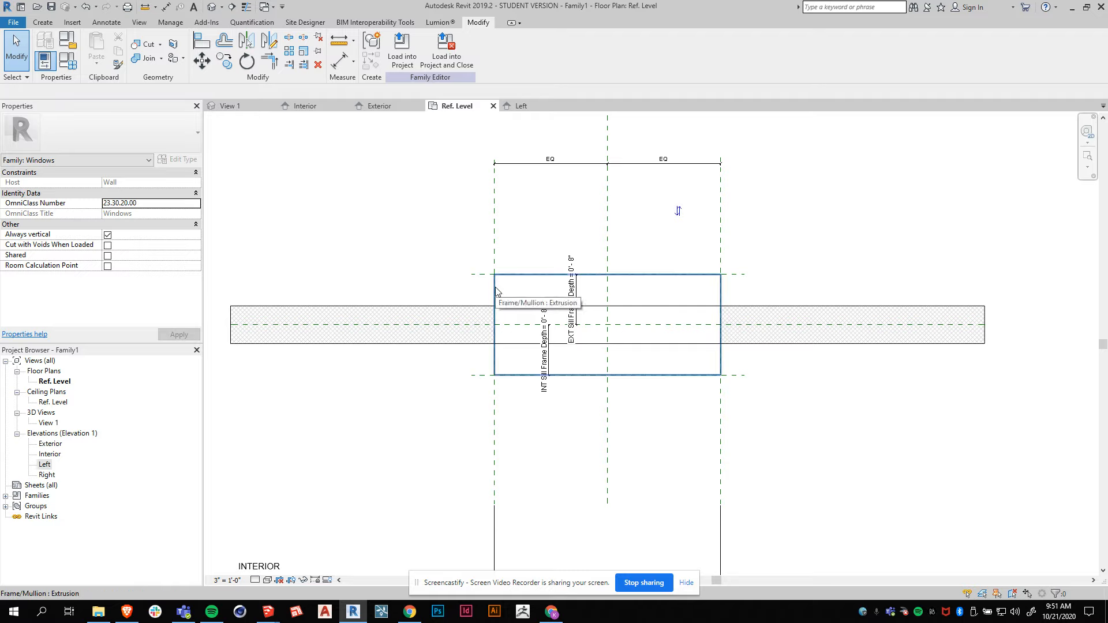
{"action": "scroll", "coordinate": [519, 358], "scroll_direction": "up", "scroll_amount": 3}
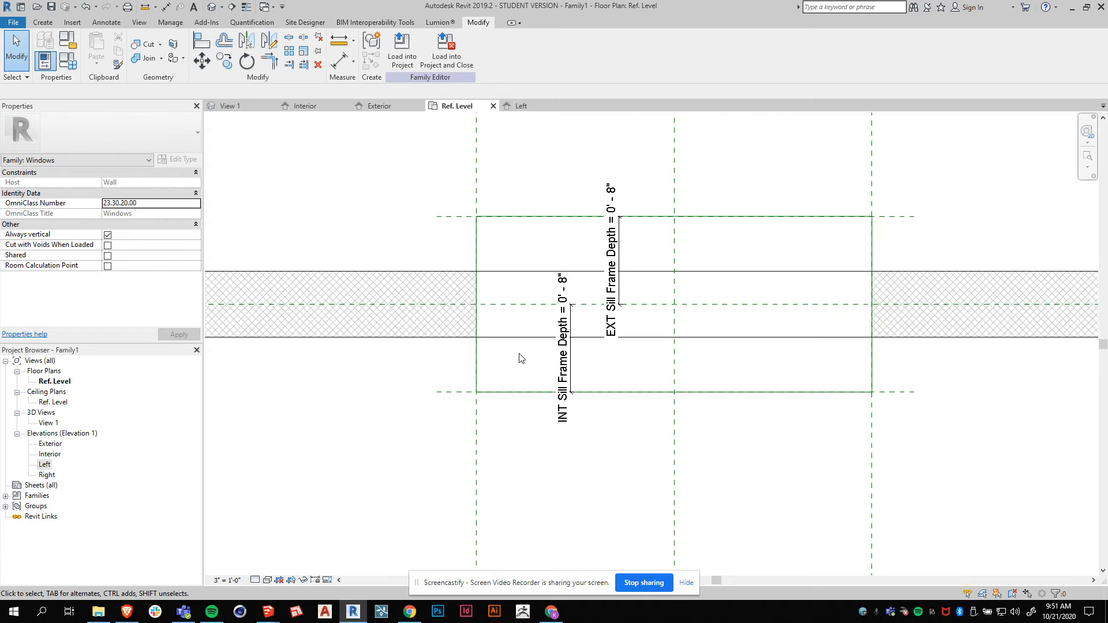
Draw a vertical and a short horizontal reference plane near the opening's left jamb in the plan.
{"action": "left_click", "coordinate": [48, 22]}
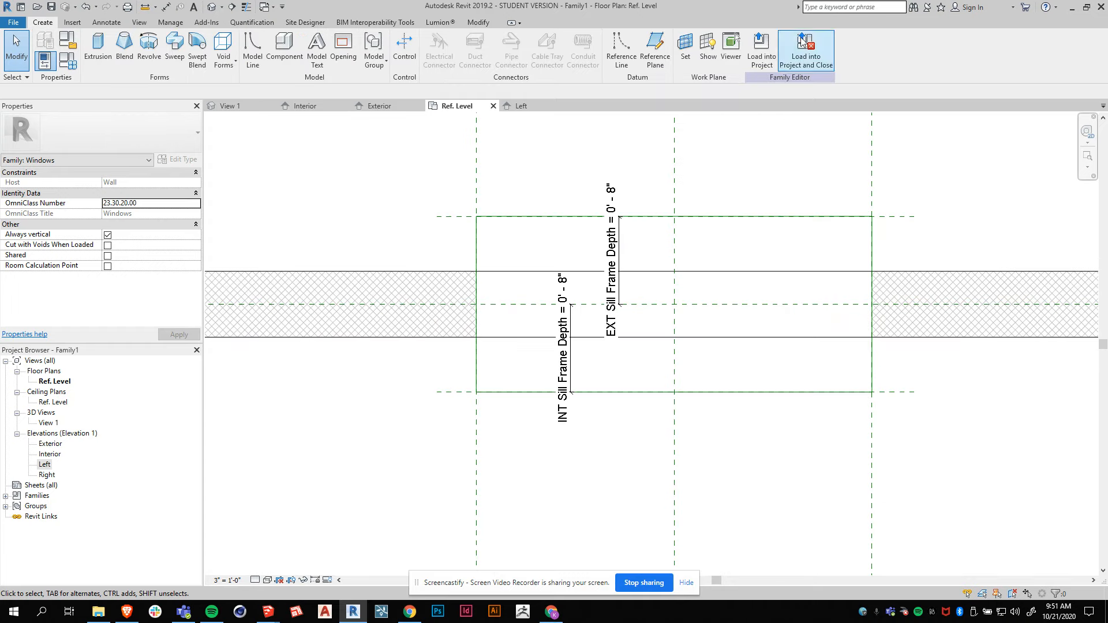
{"action": "left_click", "coordinate": [655, 49]}
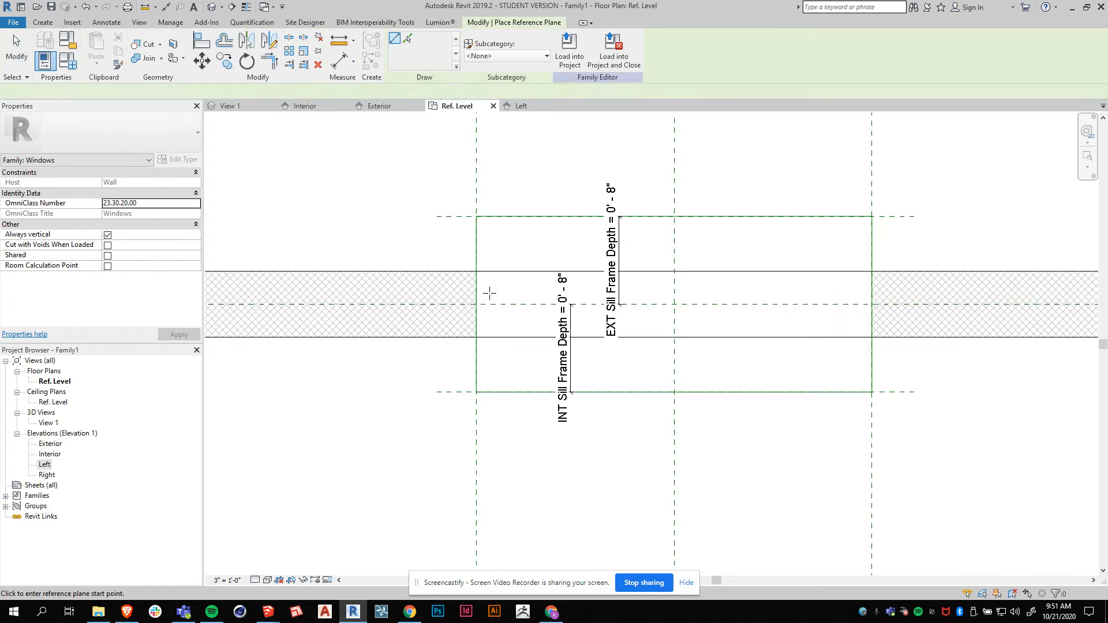
{"action": "left_click", "coordinate": [499, 254]}
{"action": "left_click", "coordinate": [499, 364]}
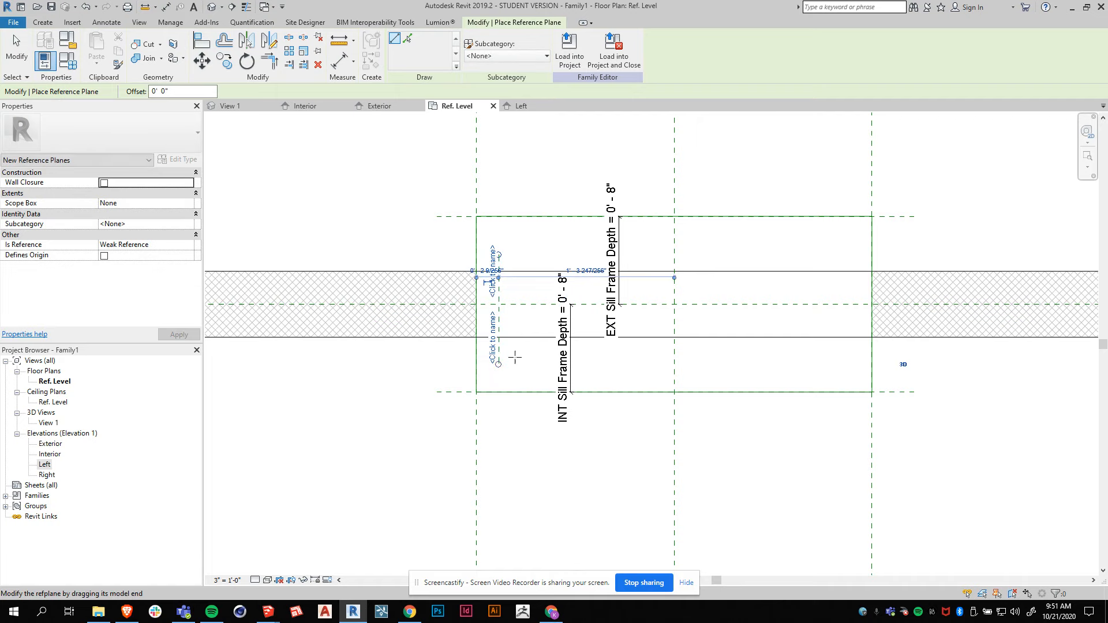
{"action": "scroll", "coordinate": [524, 358], "scroll_direction": "up", "scroll_amount": 2}
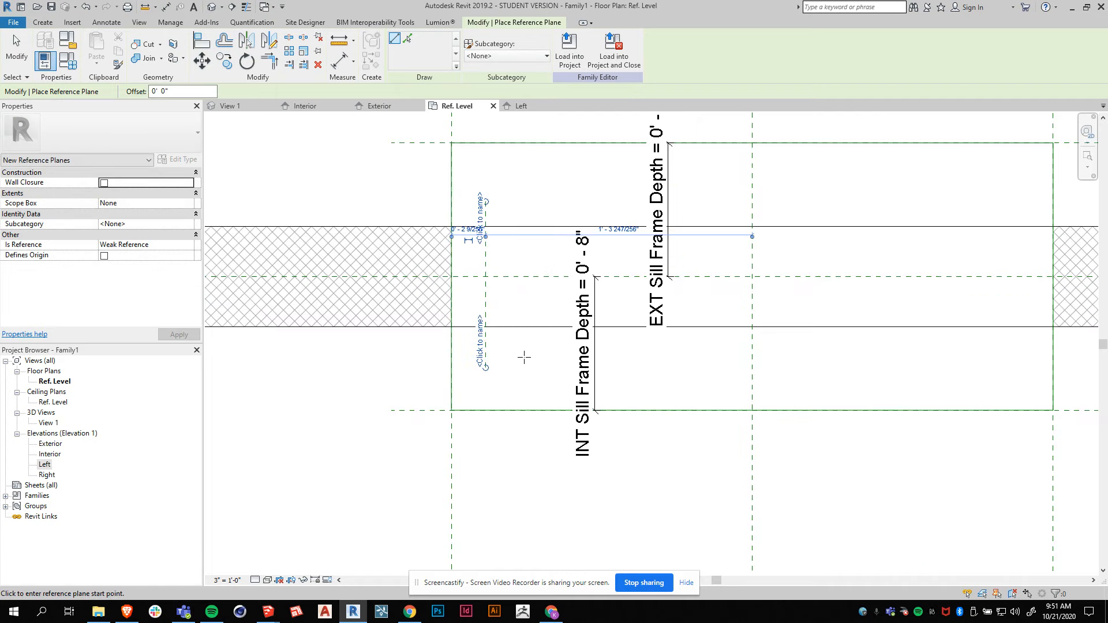
{"action": "key", "text": "Escape"}
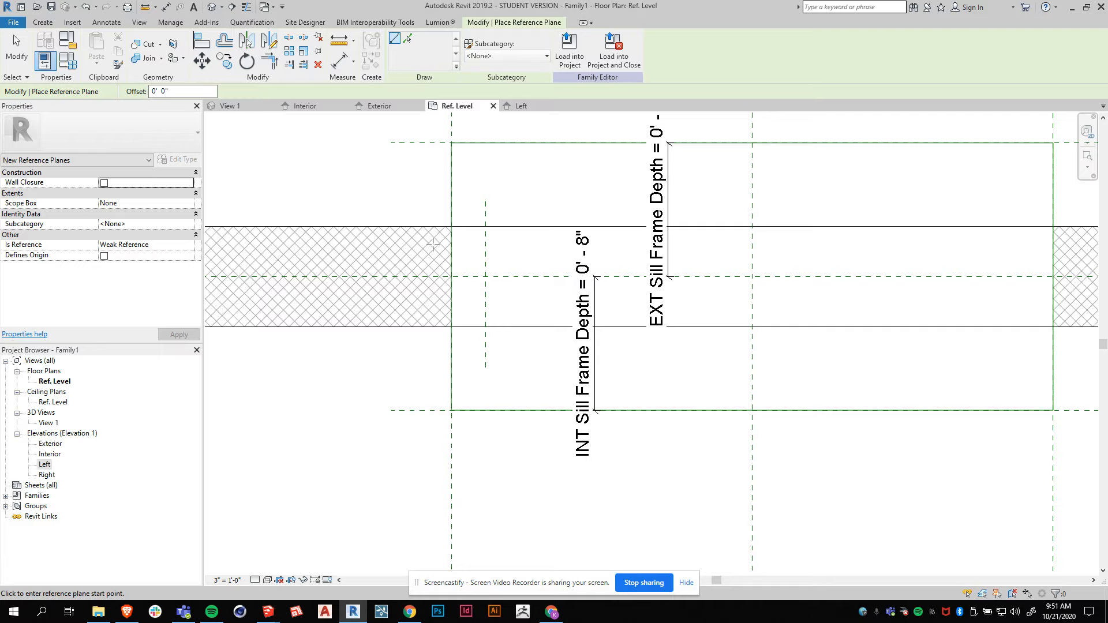
{"action": "left_click", "coordinate": [454, 244]}
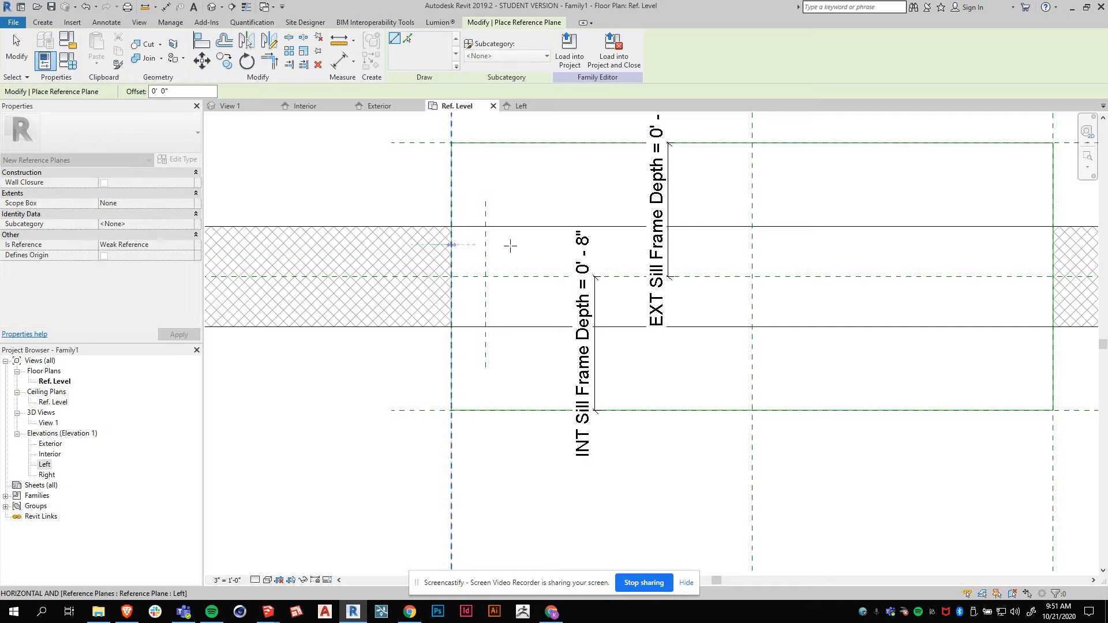
{"action": "left_click", "coordinate": [532, 245]}
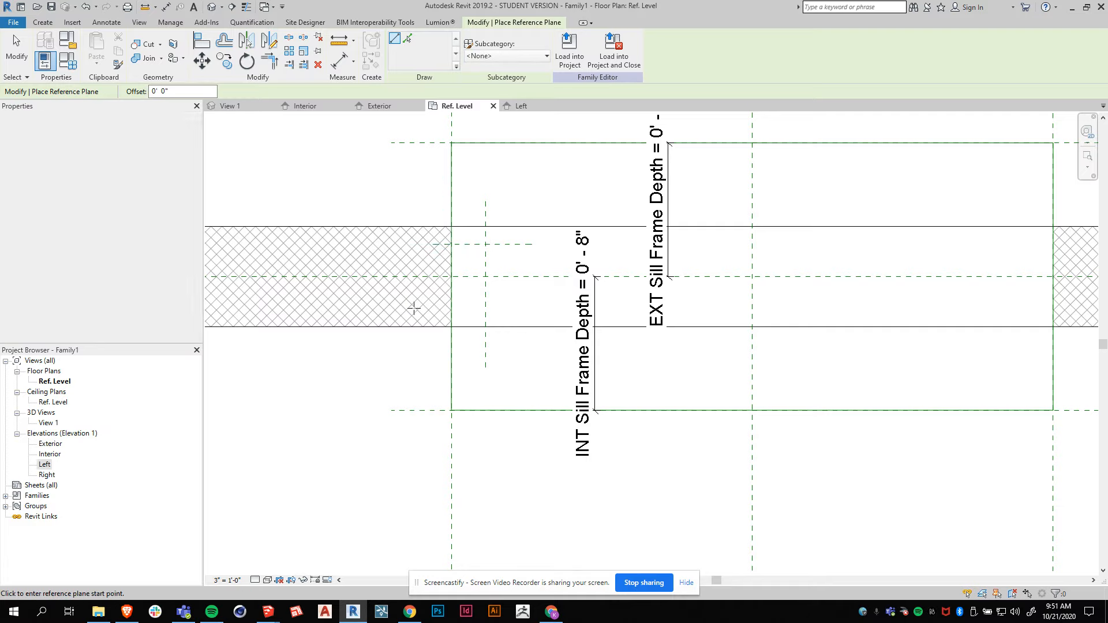
Draw a second short horizontal reference plane across the left jamb, below the wall's centre line.
{"action": "left_click", "coordinate": [433, 306]}
{"action": "left_click", "coordinate": [520, 307]}
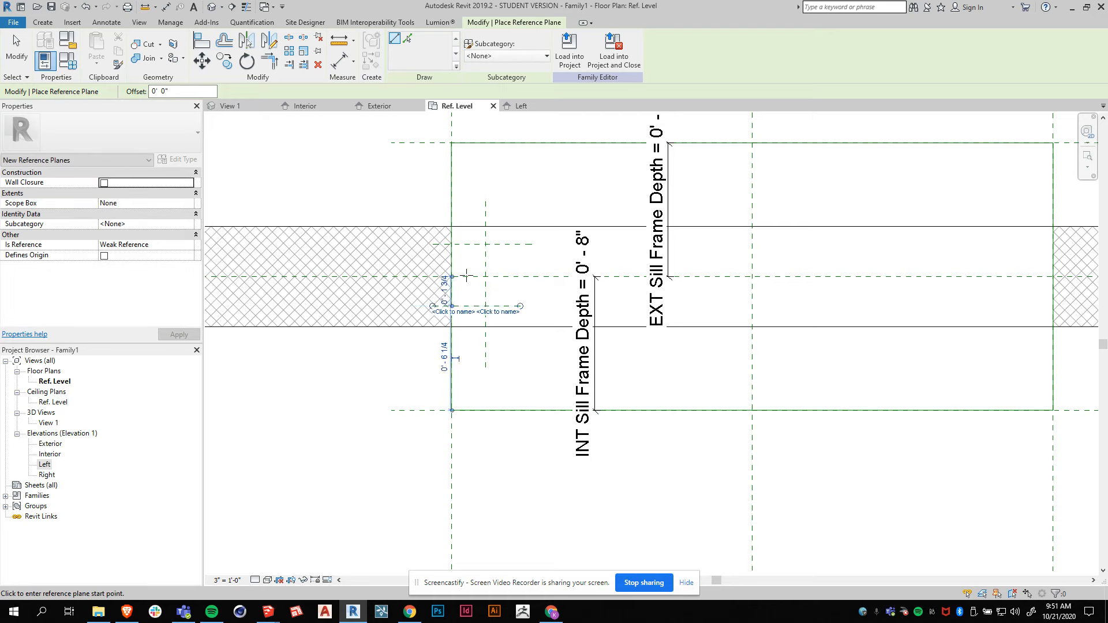
{"action": "scroll", "coordinate": [436, 259], "scroll_direction": "down", "scroll_amount": 2}
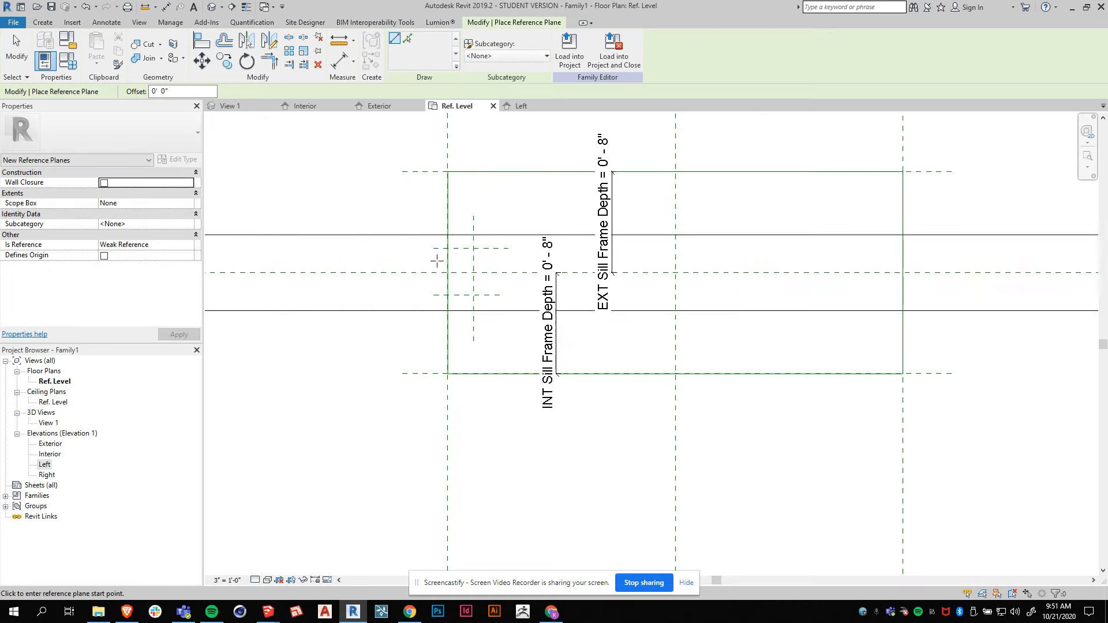
{"action": "key", "text": "Escape"}
{"action": "key", "text": "Escape"}
Extend both short horizontal reference planes across the opening to beyond the right jamb.
{"action": "left_click", "coordinate": [488, 250]}
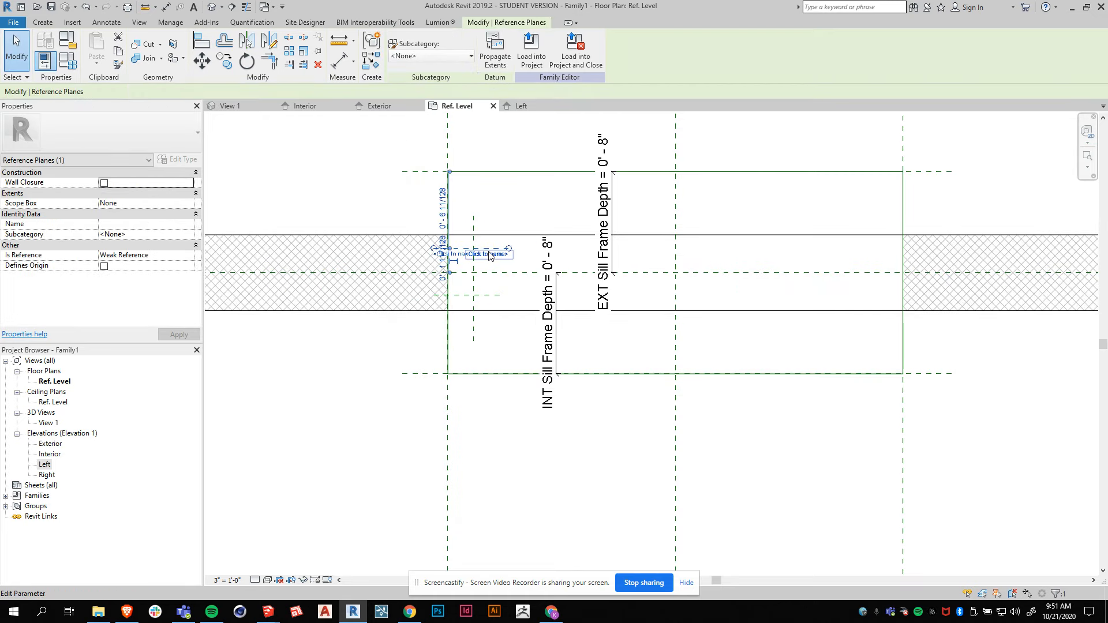
{"action": "left_click", "coordinate": [487, 296]}
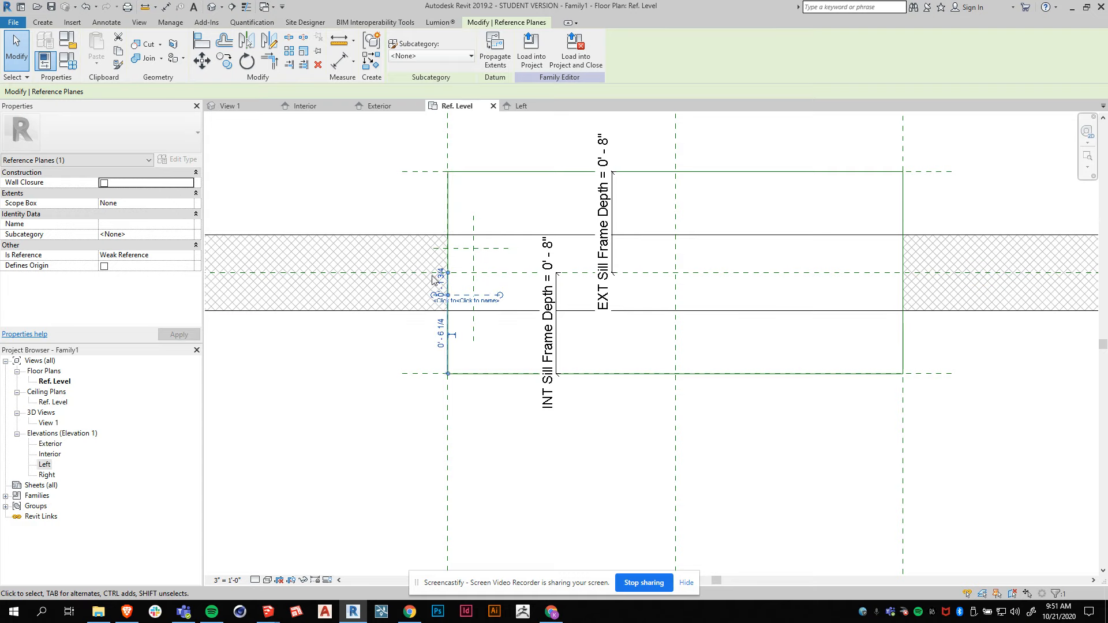
{"action": "left_click_drag", "start_coordinate": [501, 296], "coordinate": [938, 296]}
{"action": "left_click", "coordinate": [500, 267]}
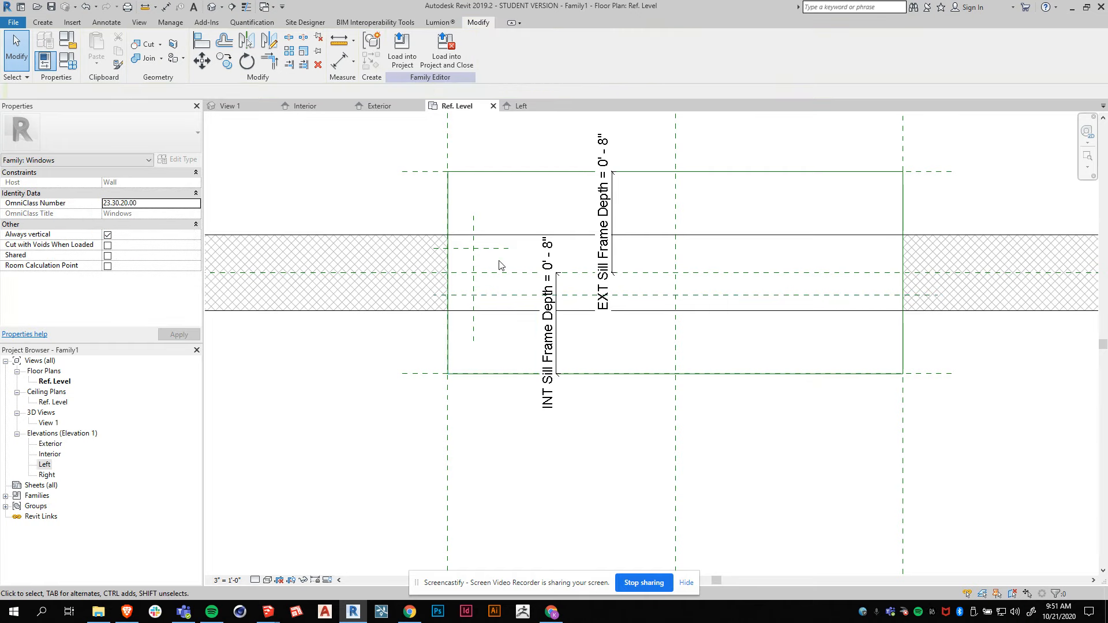
{"action": "left_click", "coordinate": [507, 249]}
{"action": "left_click_drag", "start_coordinate": [509, 248], "coordinate": [937, 249]}
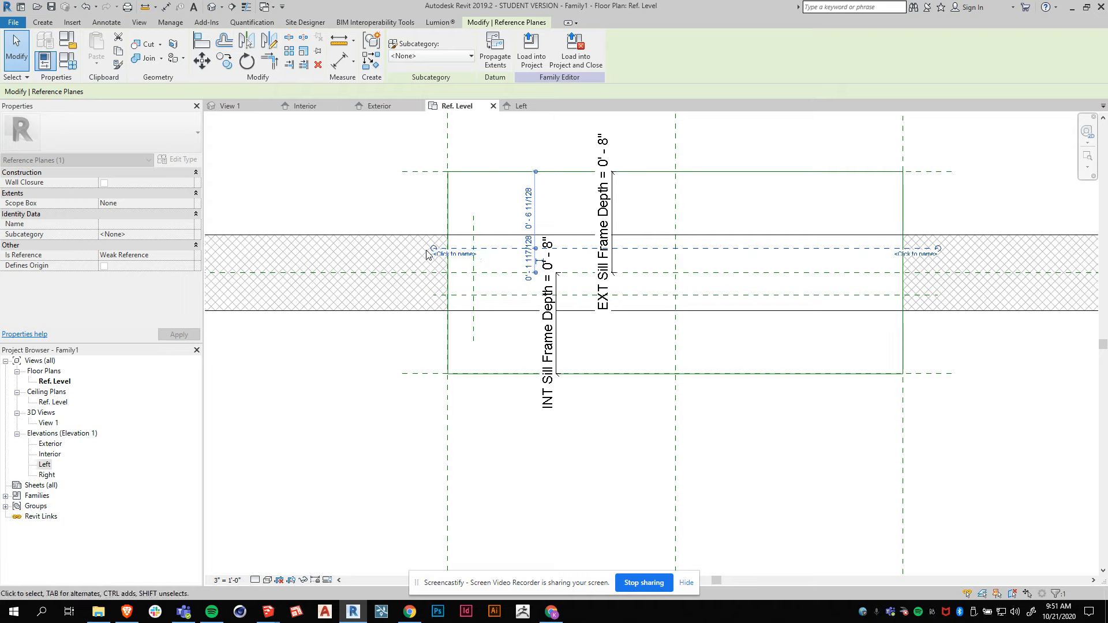
{"action": "left_click", "coordinate": [430, 295]}
{"action": "left_click_drag", "start_coordinate": [429, 295], "coordinate": [422, 295]}
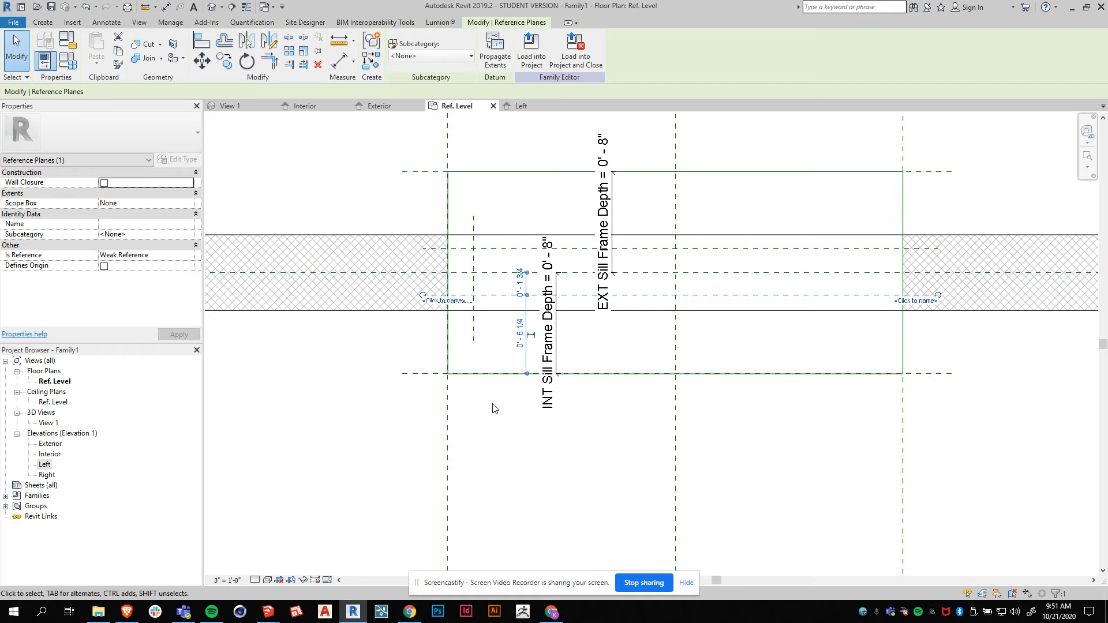
{"action": "key", "text": "Escape"}
Draw a vertical reference plane just inside the opening's right jamb.
{"action": "left_click", "coordinate": [473, 232]}
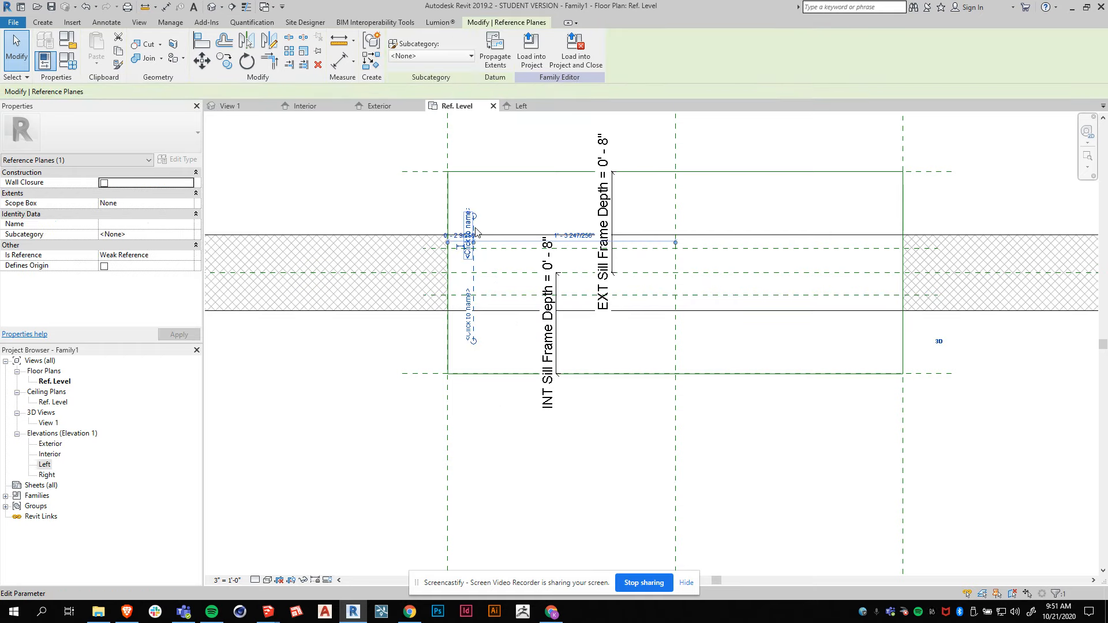
{"action": "key", "text": "Escape"}
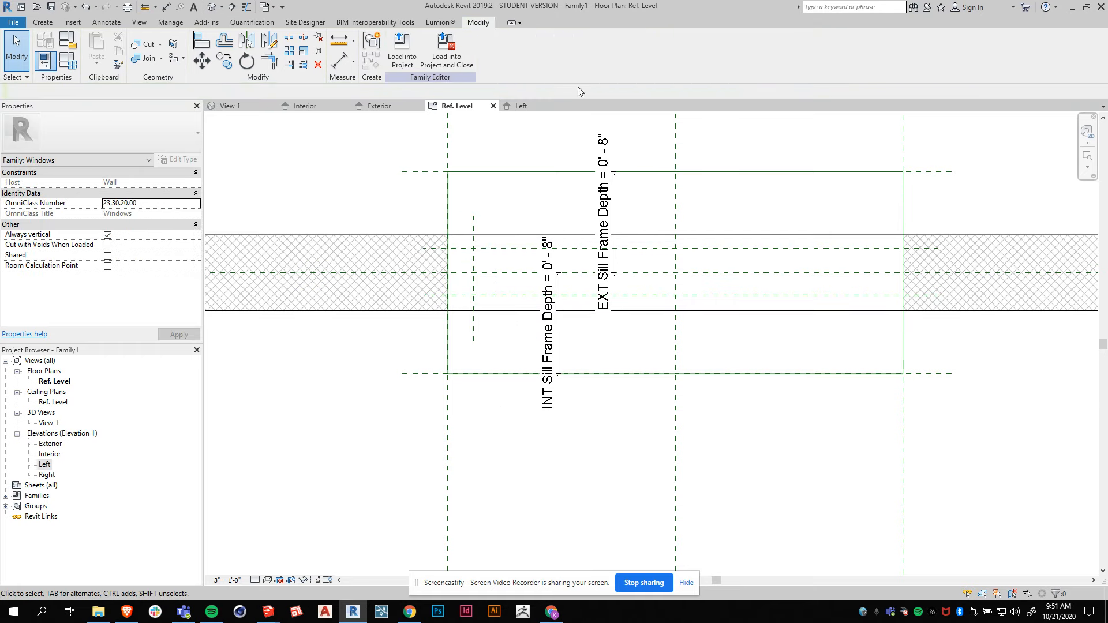
{"action": "left_click", "coordinate": [43, 22]}
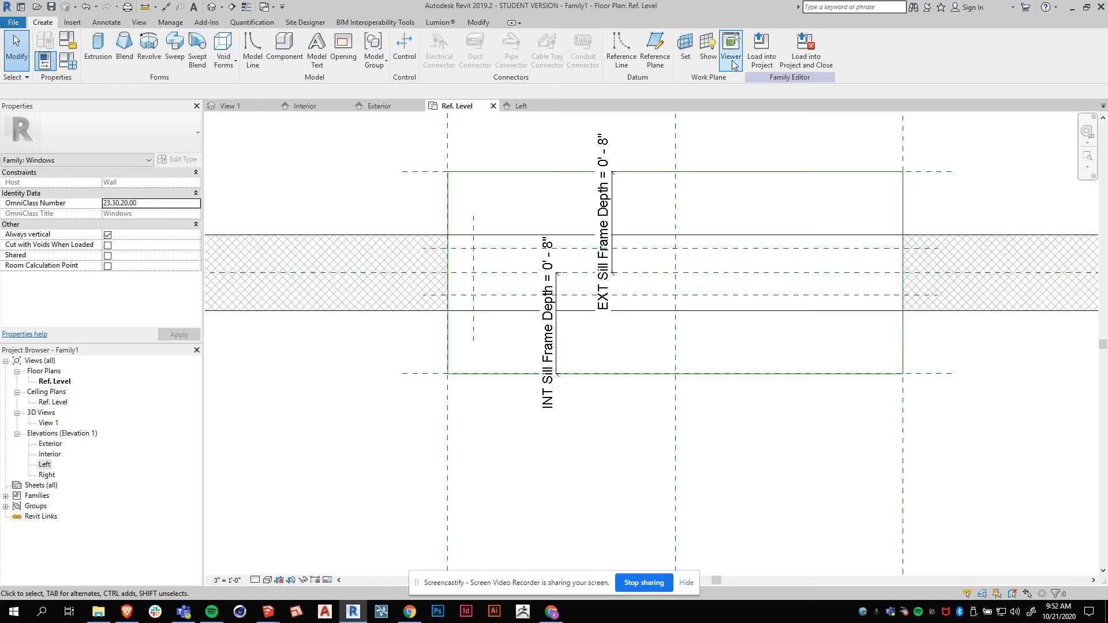
{"action": "left_click", "coordinate": [655, 50]}
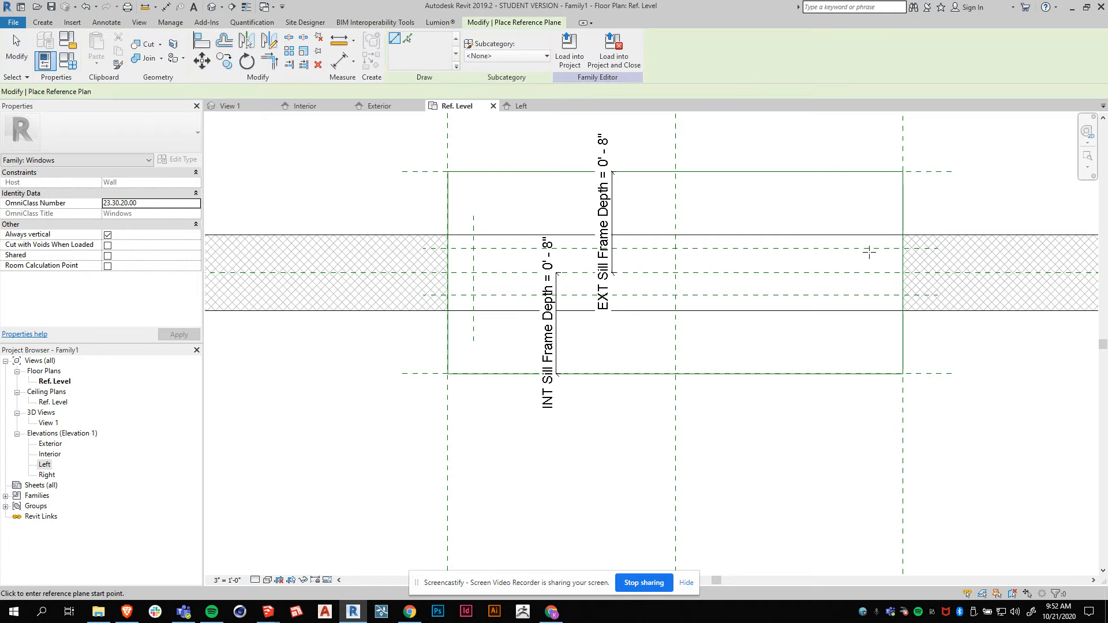
{"action": "left_click", "coordinate": [884, 222]}
{"action": "left_click", "coordinate": [884, 328]}
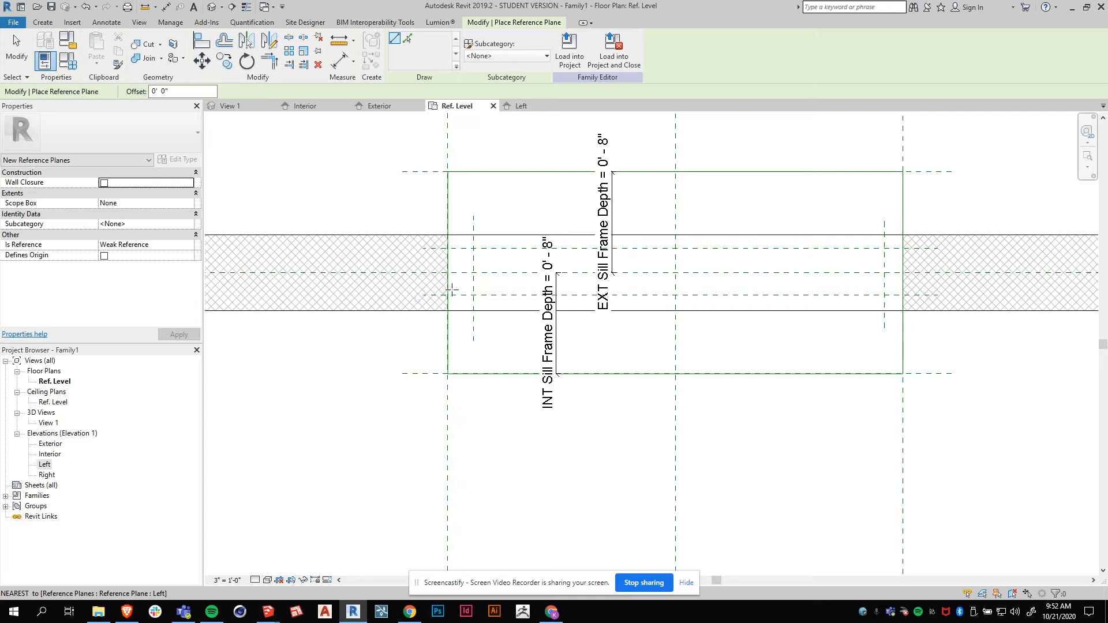
{"action": "key", "text": "Escape"}
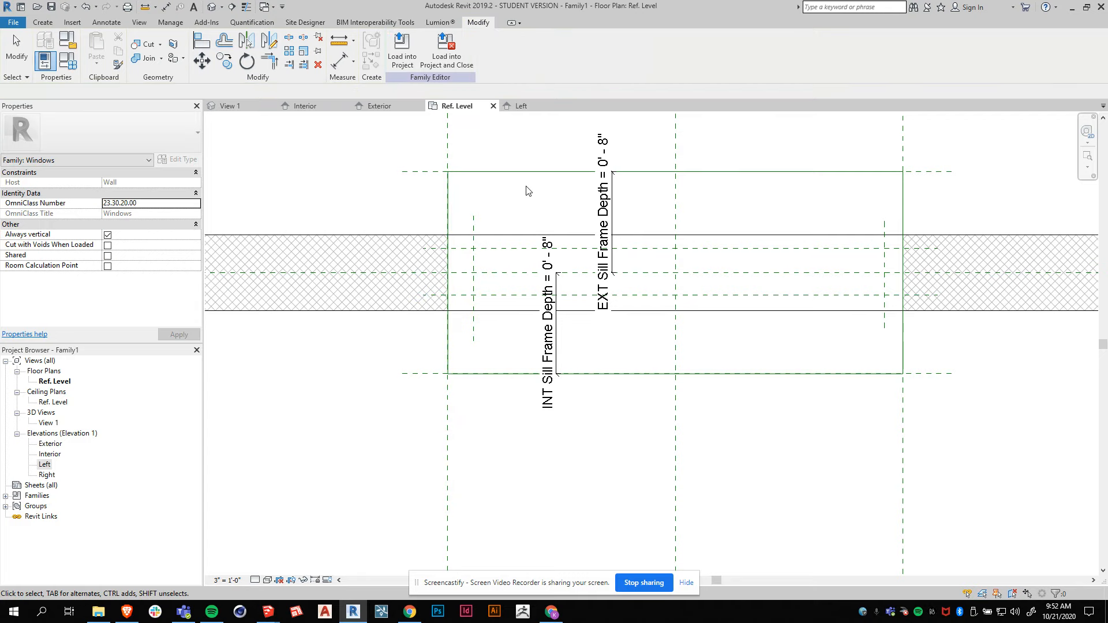
Name the left vertical reference plane Left Frame Thickness.
{"action": "scroll", "coordinate": [509, 219], "scroll_direction": "up", "scroll_amount": 1}
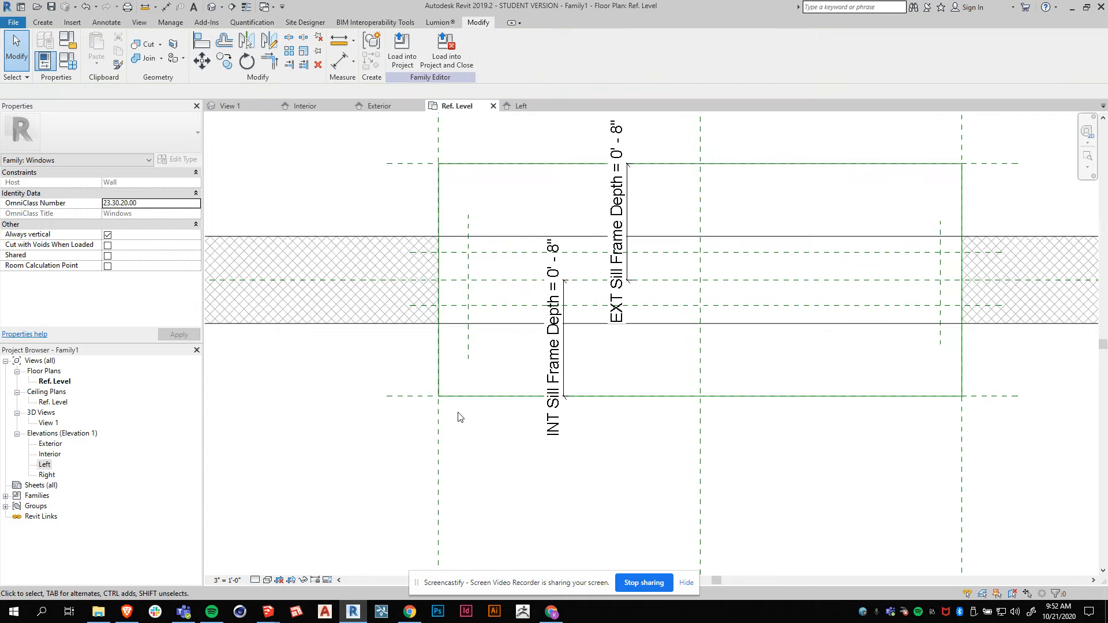
{"action": "left_click", "coordinate": [468, 349]}
{"action": "left_click", "coordinate": [465, 349]}
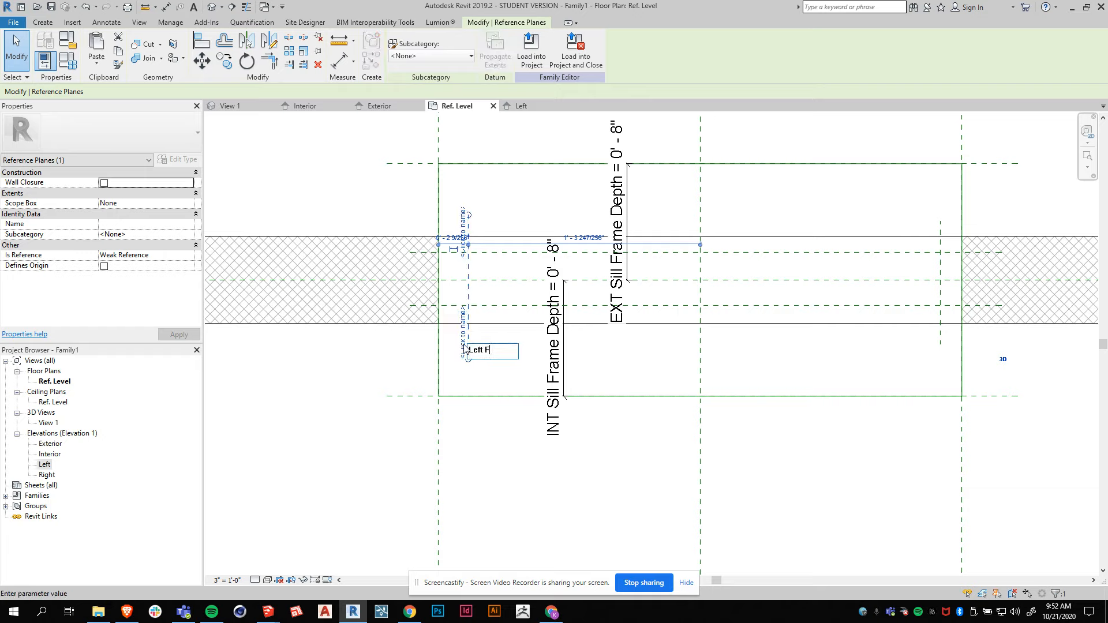
{"action": "type", "text": "Left Frame Thickness"}
{"action": "key", "text": "Return"}
Name the right vertical reference plane Right Frame Thickness.
{"action": "left_click", "coordinate": [939, 341]}
{"action": "left_click", "coordinate": [937, 339]}
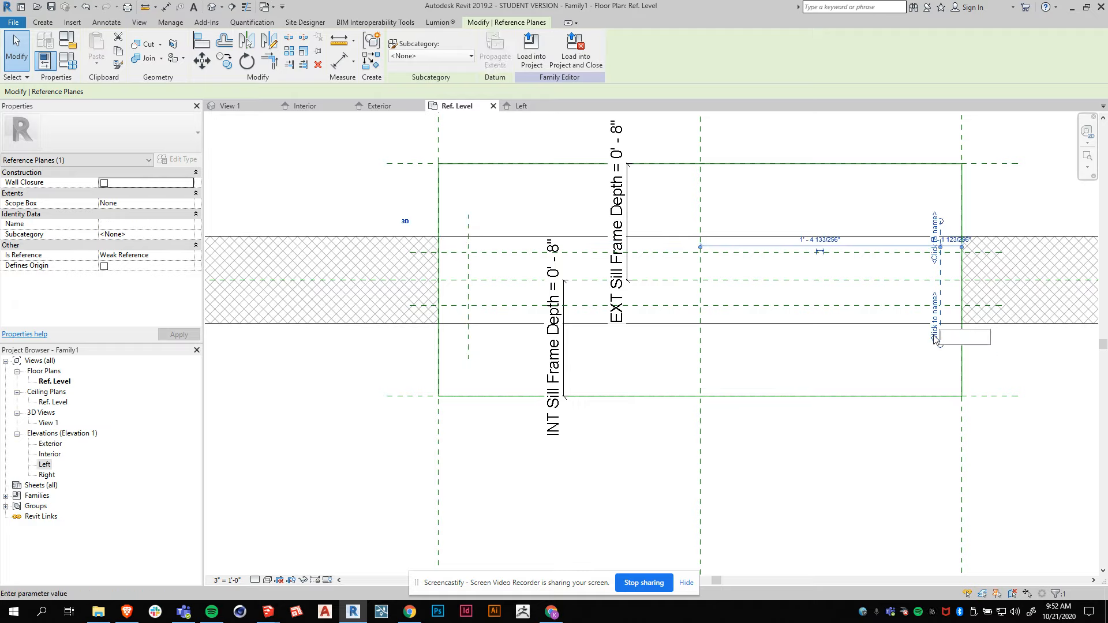
{"action": "type", "text": "Right Frame THickness"}
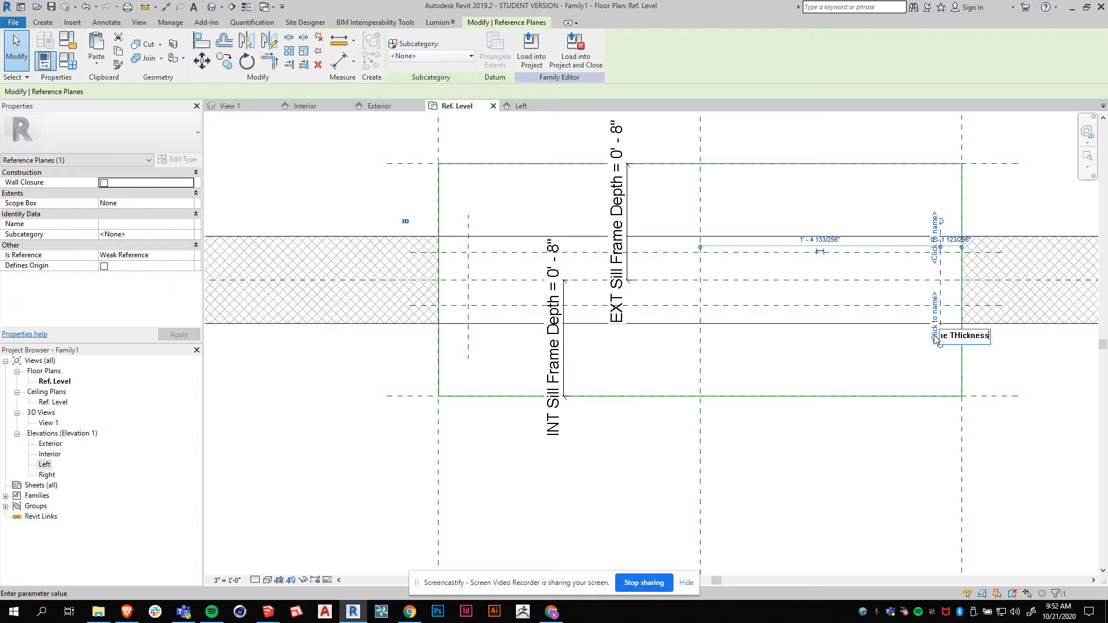
{"action": "key", "text": "BackSpace"}
{"action": "type", "text": "h"}
{"action": "key", "text": "Return"}
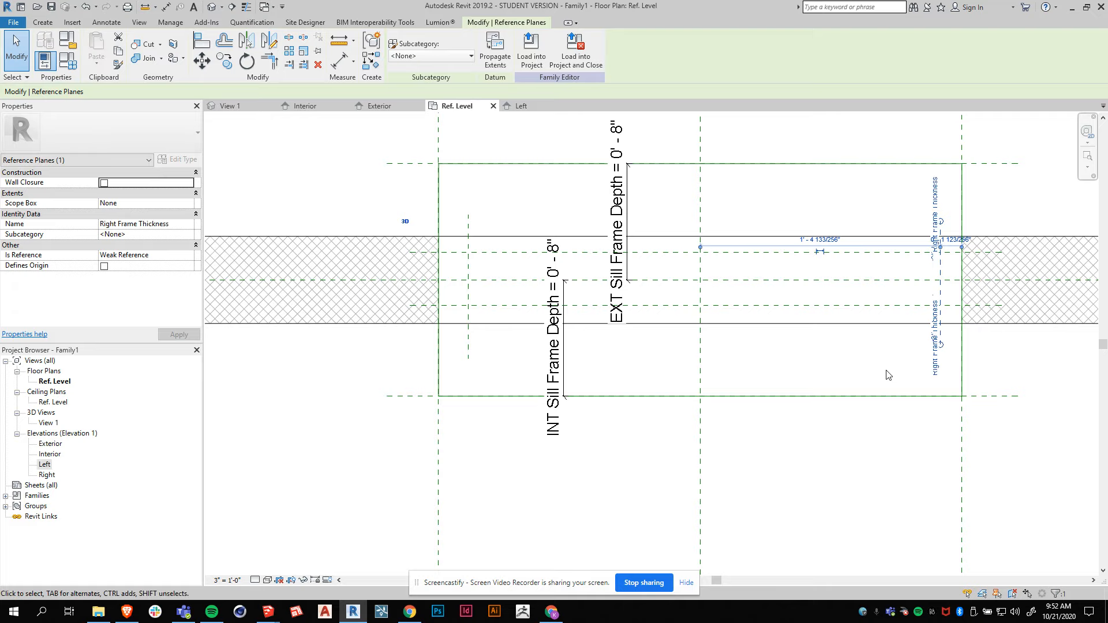
Name the upper horizontal reference plane Left Frame EXT Depth.
{"action": "left_click", "coordinate": [489, 257]}
{"action": "scroll", "coordinate": [528, 324], "scroll_direction": "down", "scroll_amount": 4}
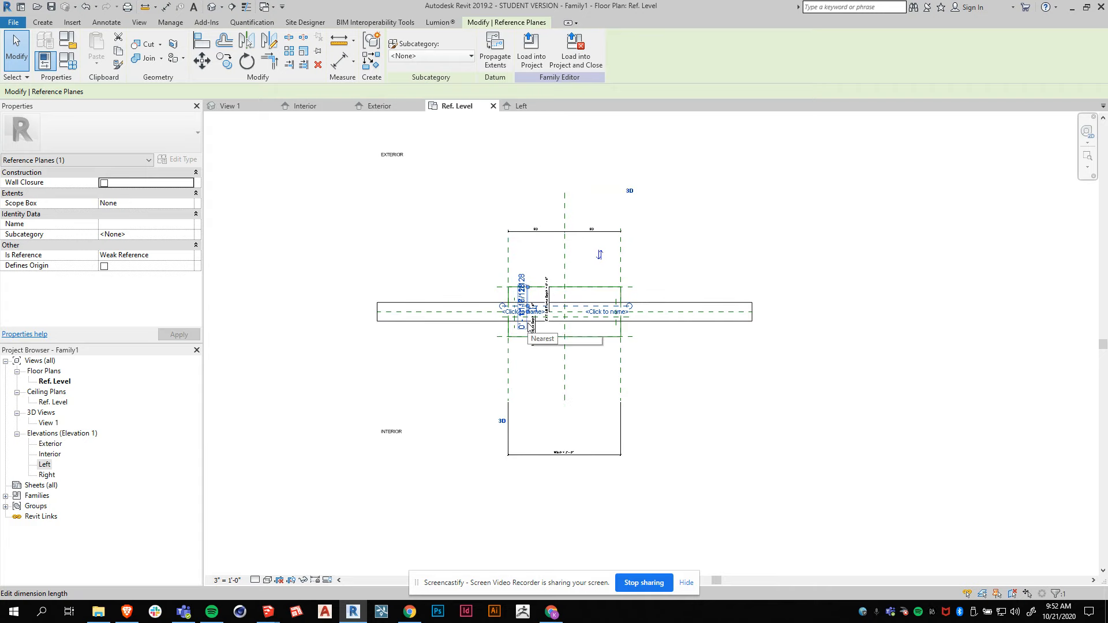
{"action": "scroll", "coordinate": [528, 327], "scroll_direction": "up", "scroll_amount": 5}
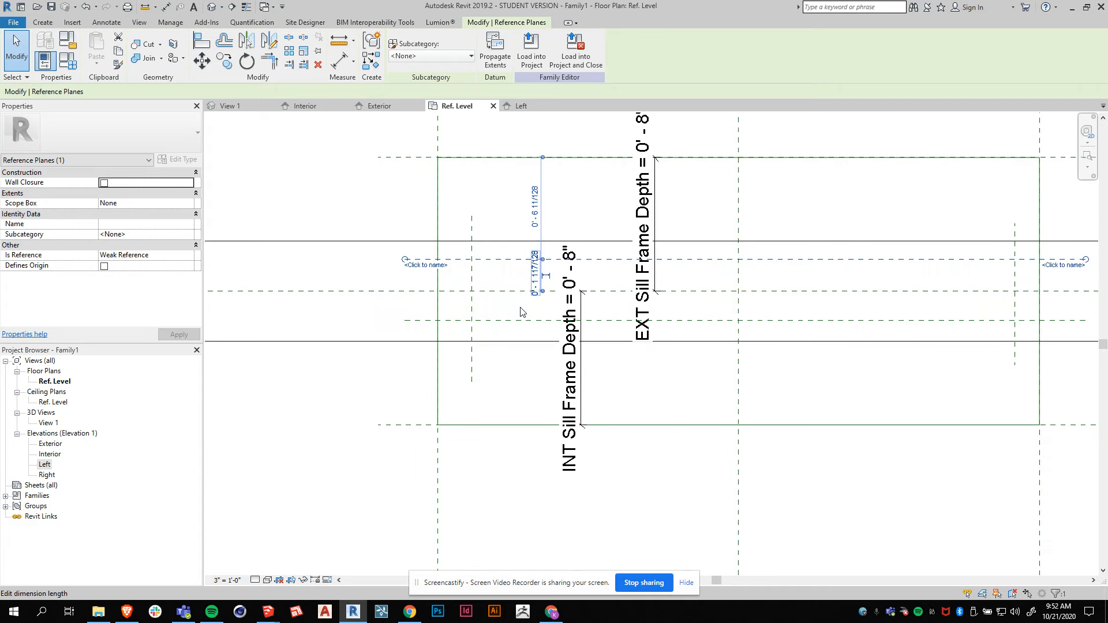
{"action": "left_click", "coordinate": [427, 265]}
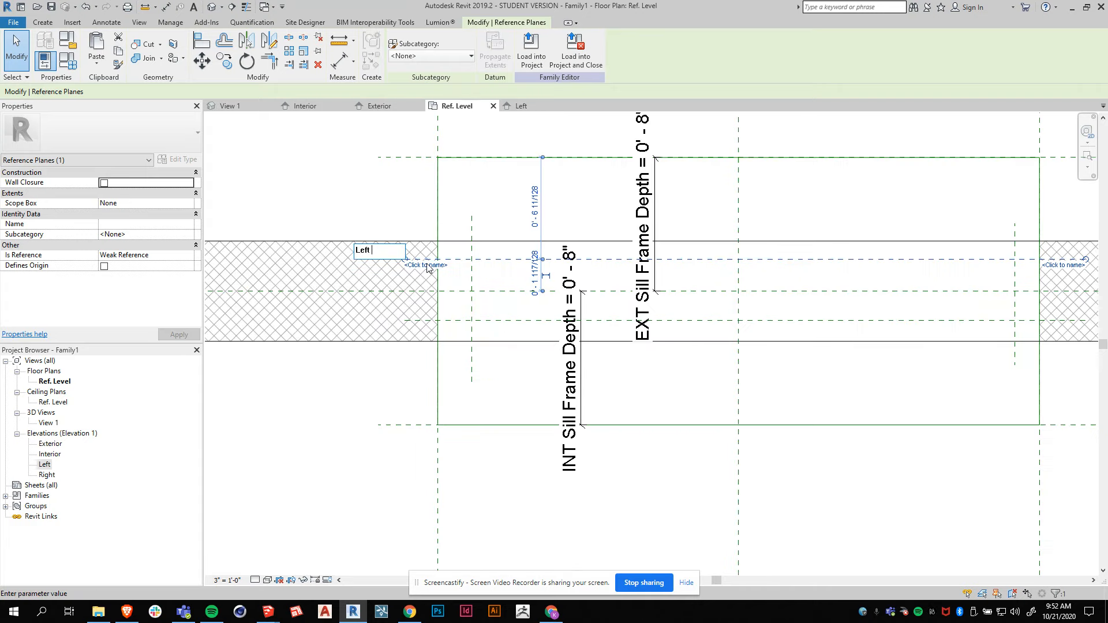
{"action": "type", "text": "Left Frame EXT Depth"}
{"action": "key", "text": "Return"}
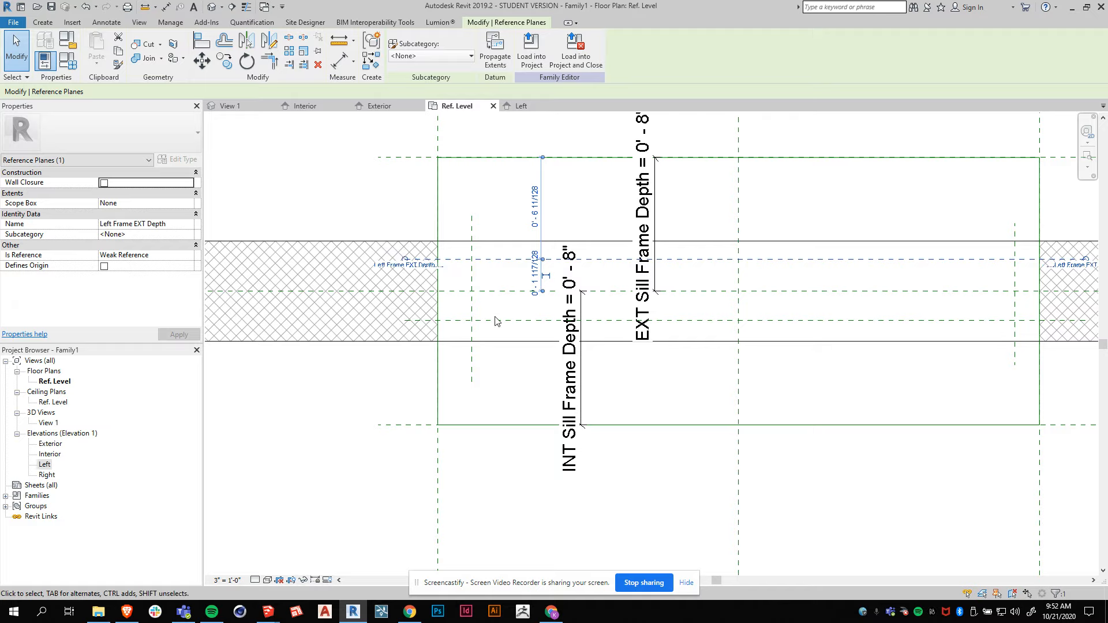
Rename the upper horizontal reference plane Side Frame EXT Depth.
{"action": "left_click", "coordinate": [417, 266]}
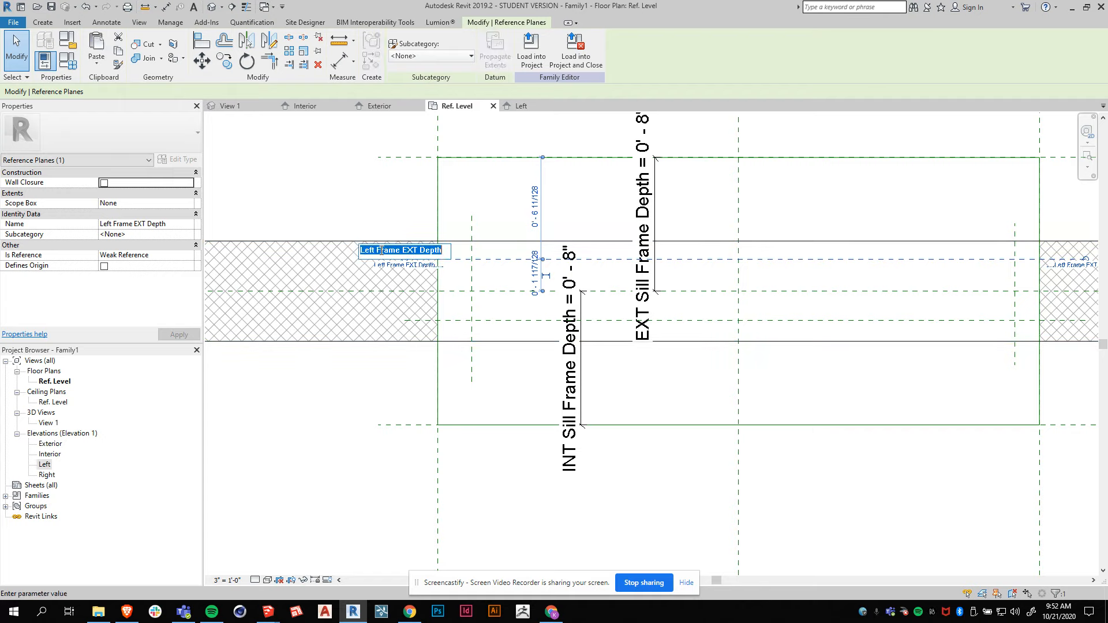
{"action": "left_click_drag", "start_coordinate": [376, 247], "coordinate": [346, 248]}
{"action": "type", "text": "Side"}
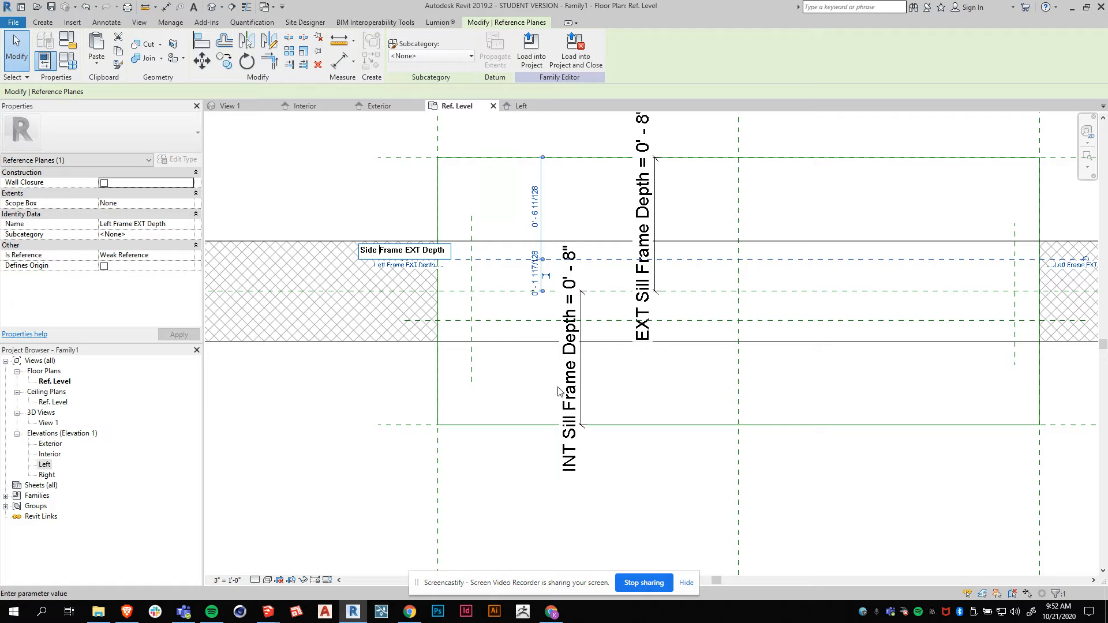
{"action": "key", "text": "Return"}
Name the lower horizontal reference plane Side Frame INT Depth.
{"action": "left_click", "coordinate": [487, 321]}
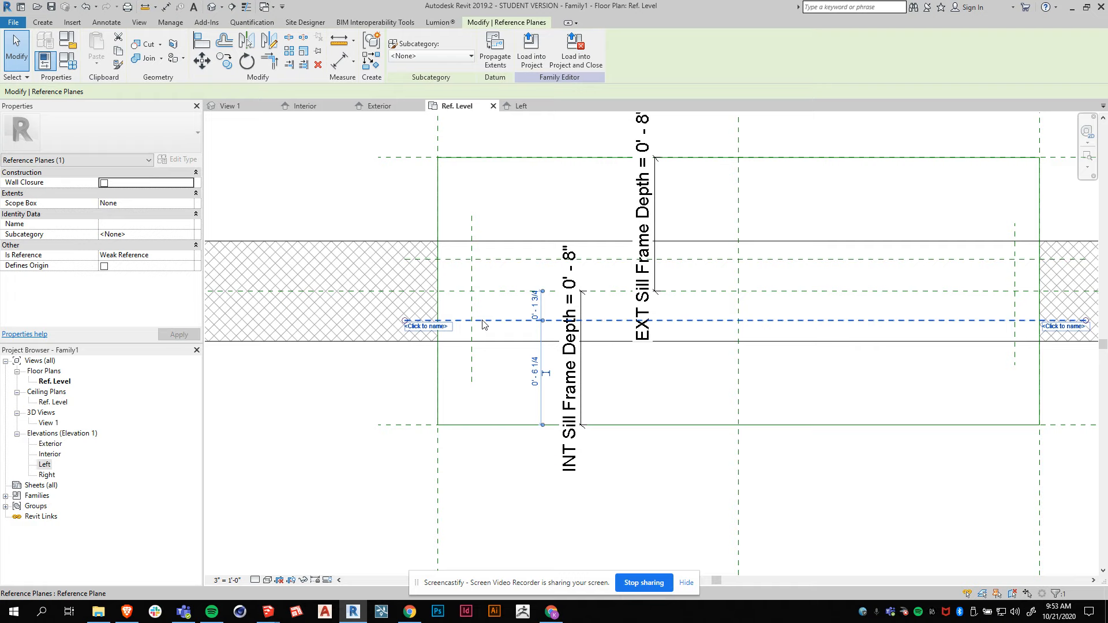
{"action": "left_click", "coordinate": [426, 327]}
{"action": "type", "text": "Side Frame INT Dep"}
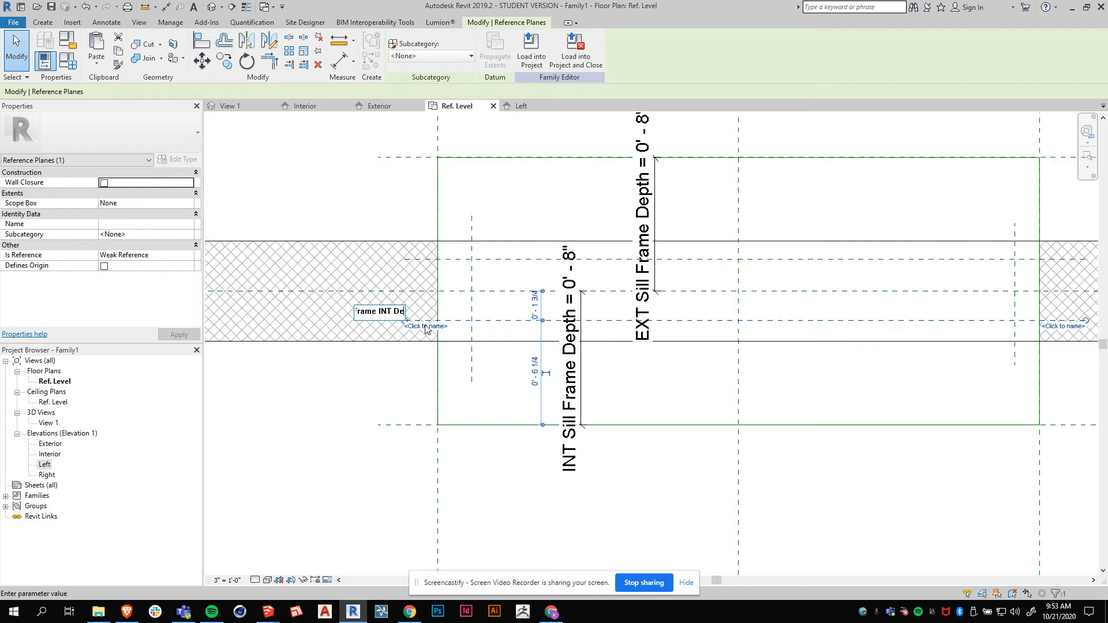
{"action": "type", "text": "th"}
{"action": "key", "text": "Return"}
Place an aligned dimension from the wall's centre line to the Side Frame INT Depth plane.
{"action": "scroll", "coordinate": [318, 333], "scroll_direction": "down", "scroll_amount": 1}
{"action": "left_click", "coordinate": [425, 496]}
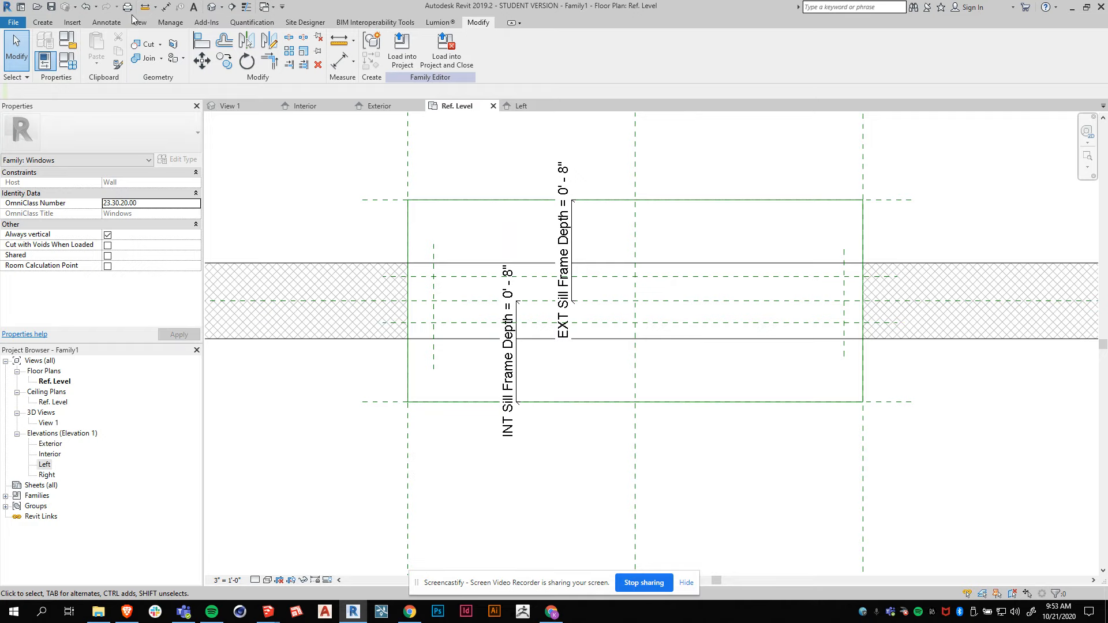
{"action": "left_click", "coordinate": [106, 22]}
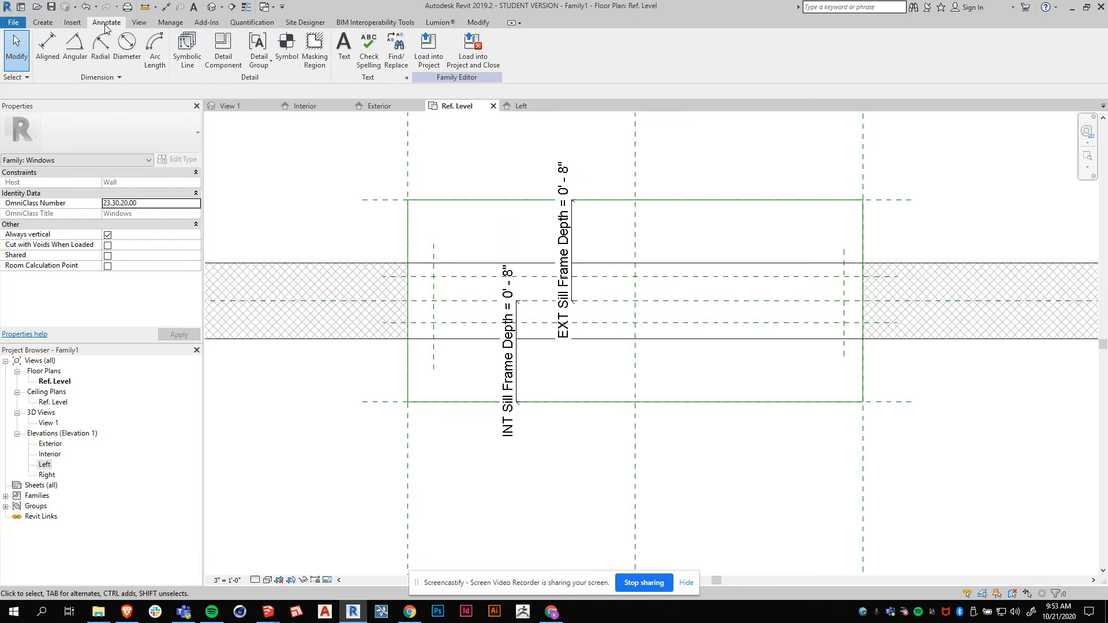
{"action": "left_click", "coordinate": [45, 58]}
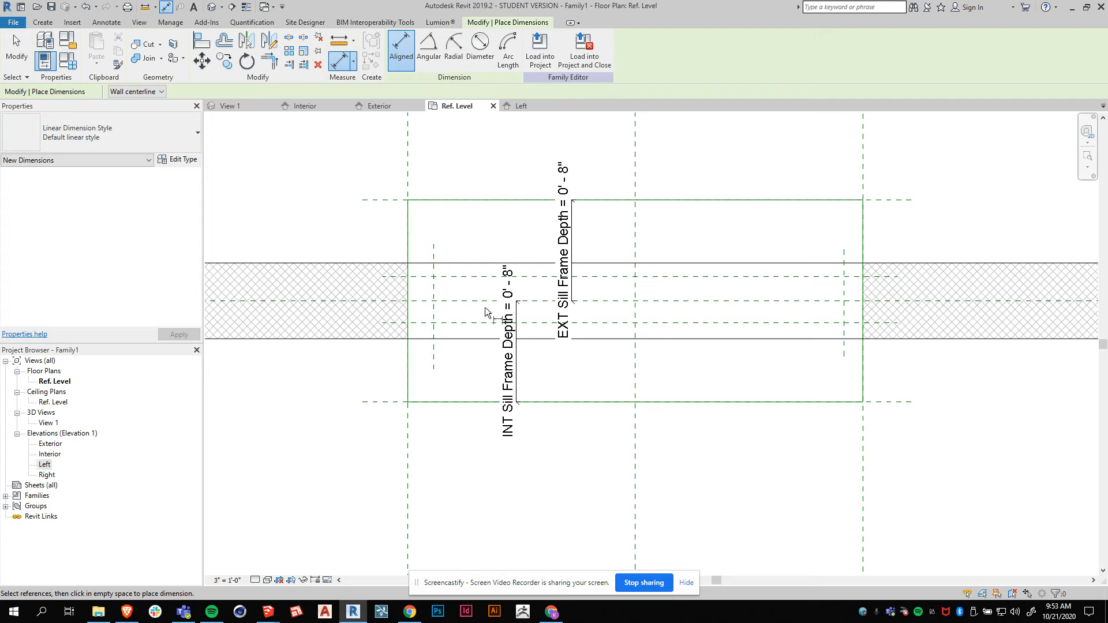
{"action": "left_click", "coordinate": [450, 300]}
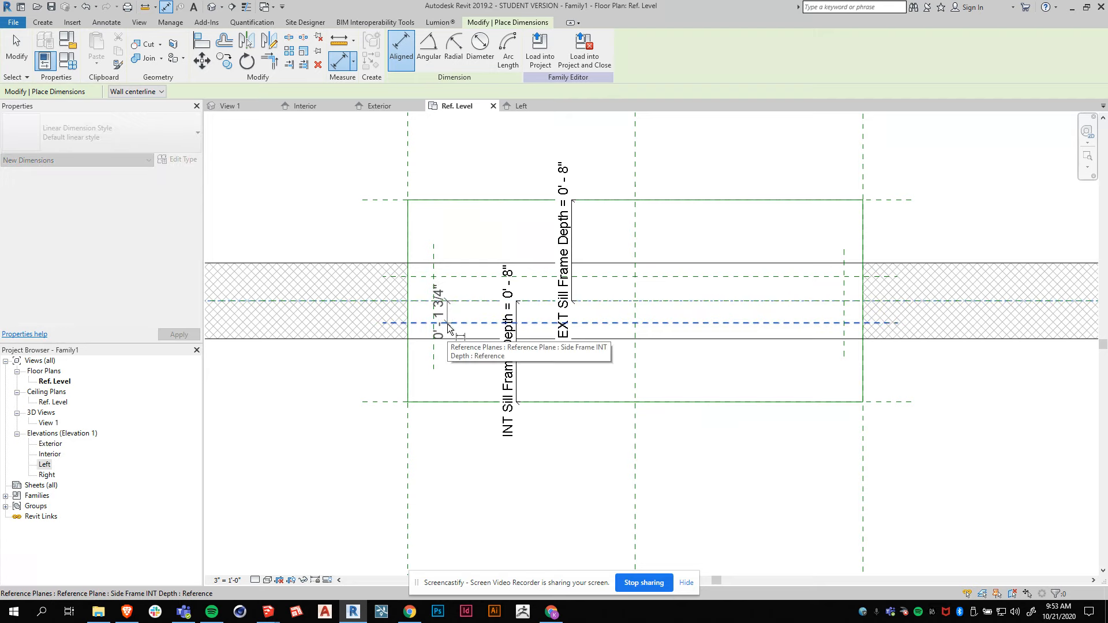
{"action": "left_click", "coordinate": [450, 327]}
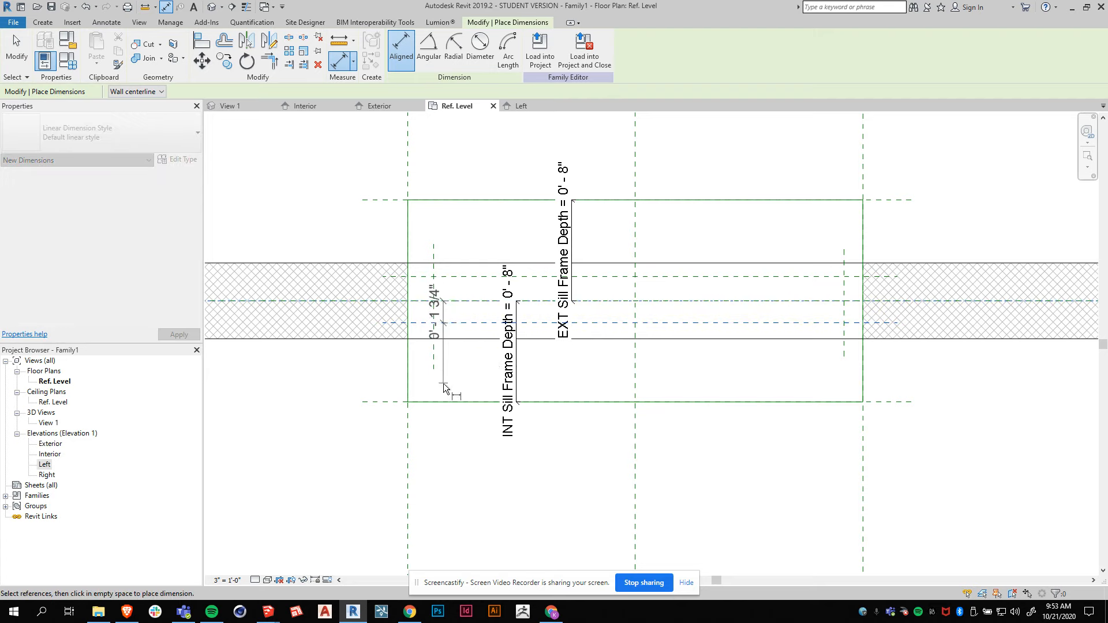
{"action": "left_click", "coordinate": [308, 430]}
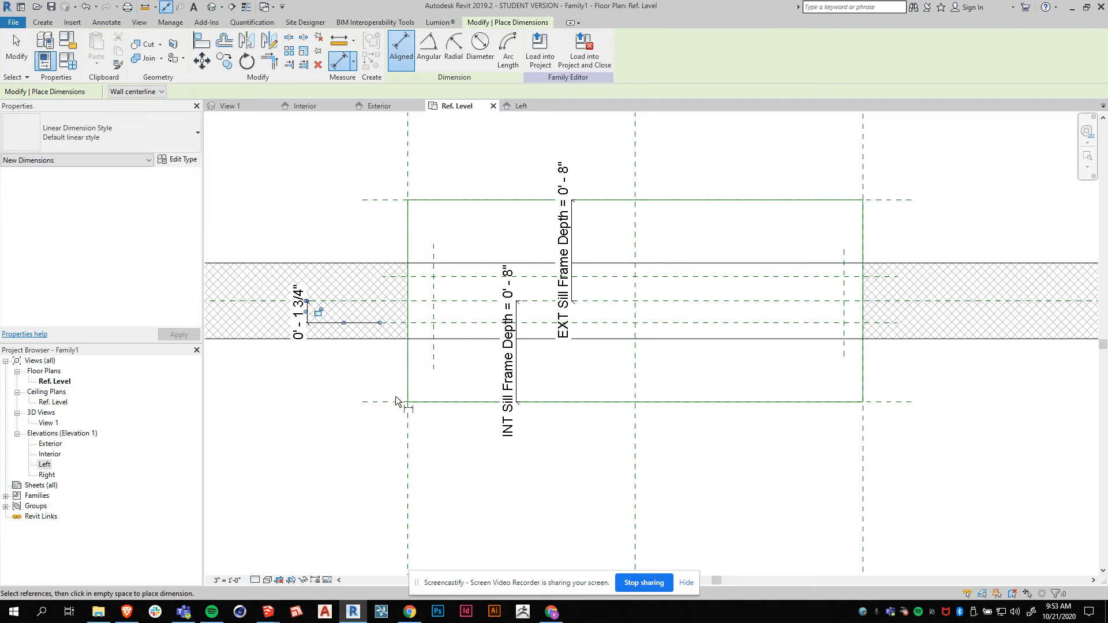
Place an aligned dimension from the wall's centre line to the Side Frame EXT Depth plane.
{"action": "left_click", "coordinate": [462, 301]}
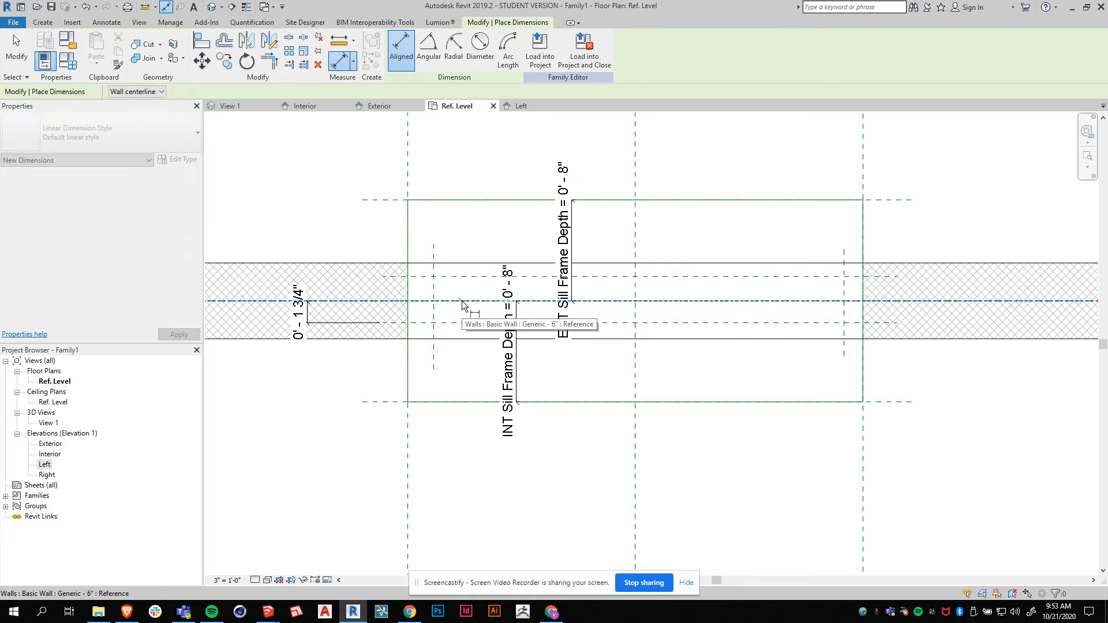
{"action": "left_click", "coordinate": [465, 277]}
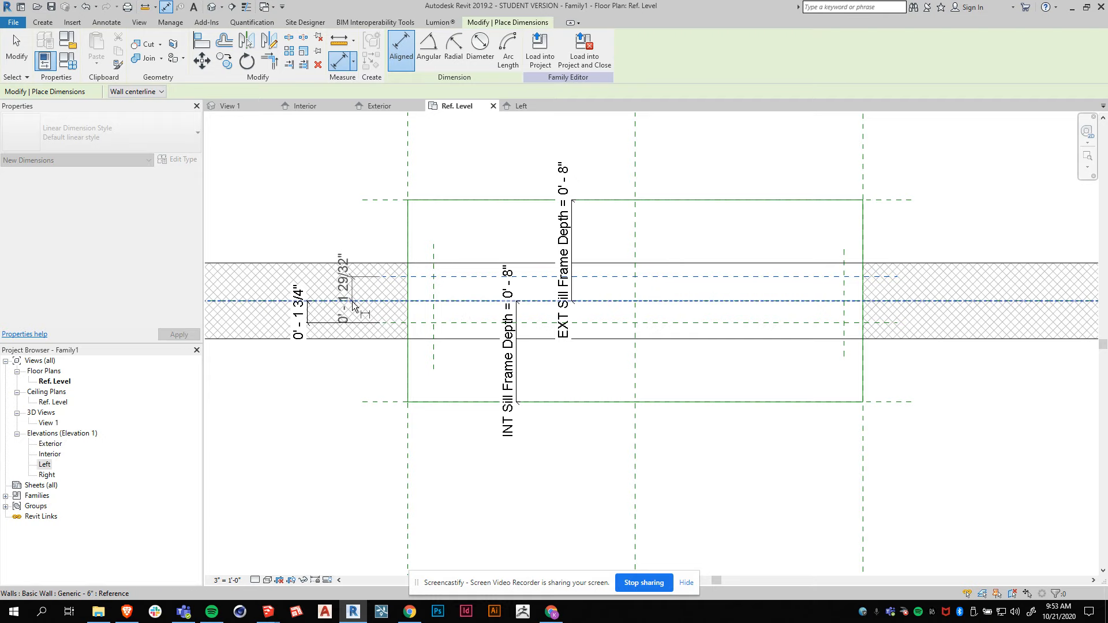
{"action": "left_click", "coordinate": [365, 213]}
{"action": "key", "text": "Escape"}
{"action": "key", "text": "Escape"}
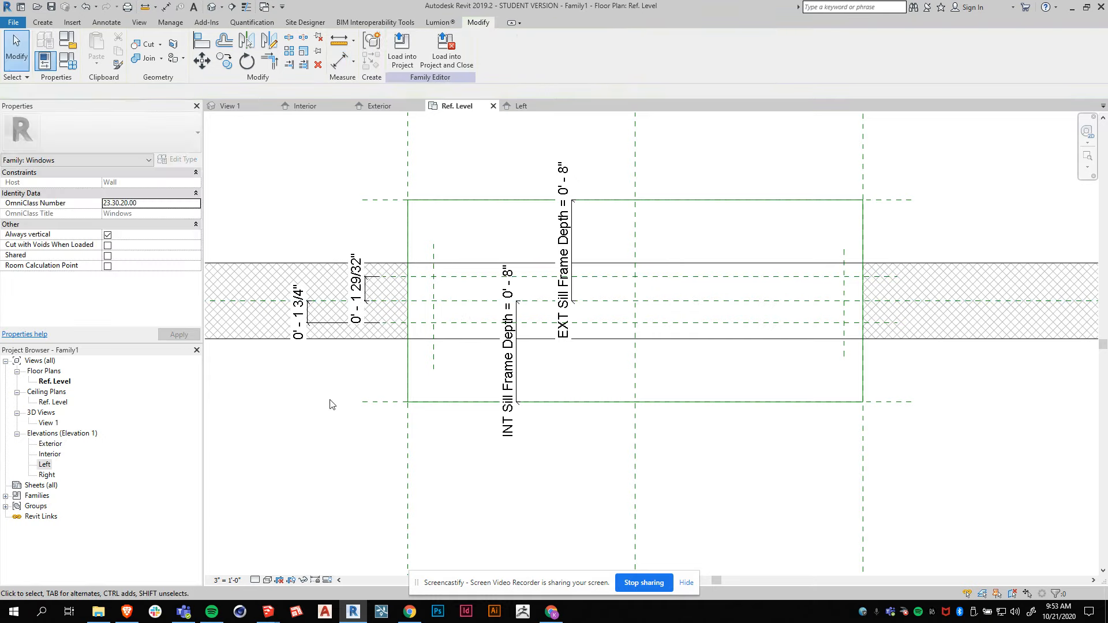
Label the dimension to the Side Frame INT Depth plane with a new type parameter named INT Frame Depth.
{"action": "left_click", "coordinate": [302, 337]}
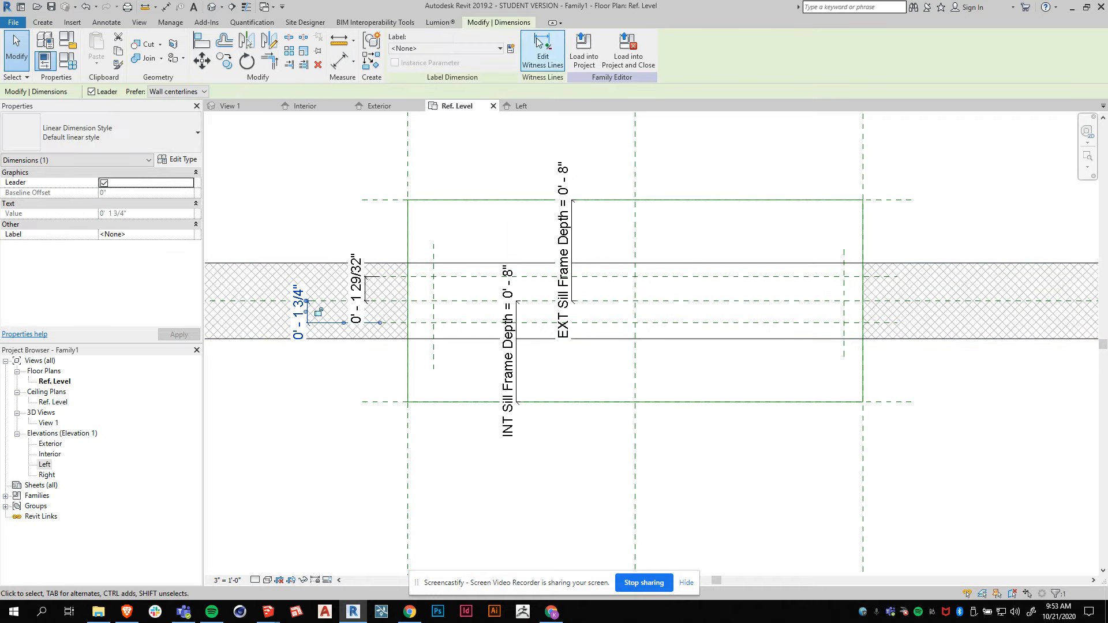
{"action": "left_click", "coordinate": [510, 48]}
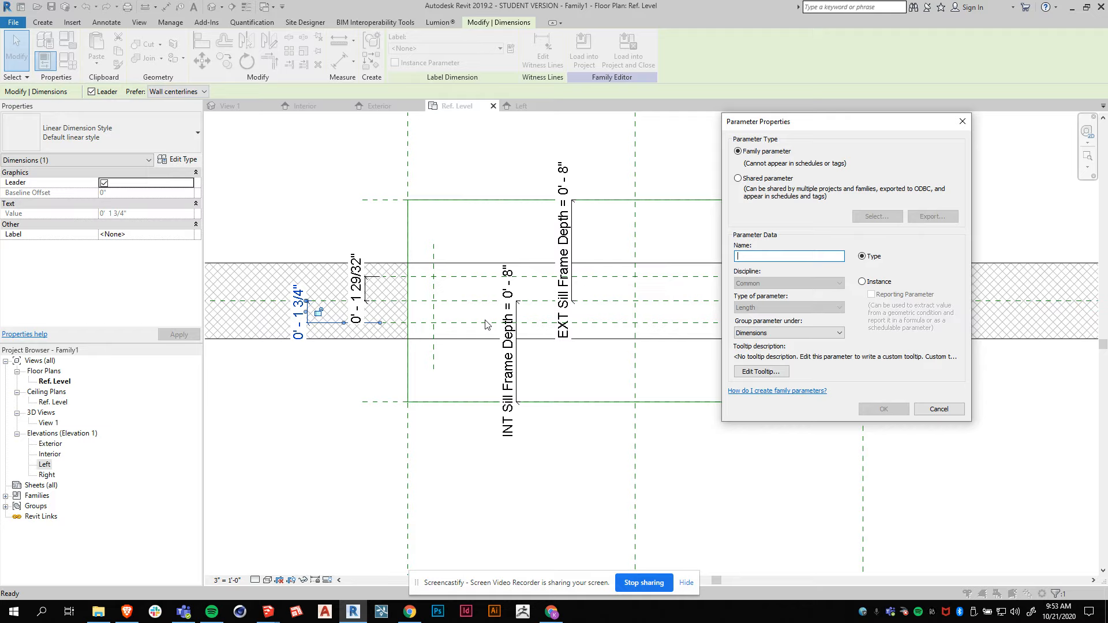
{"action": "type", "text": "INT Frame Depth"}
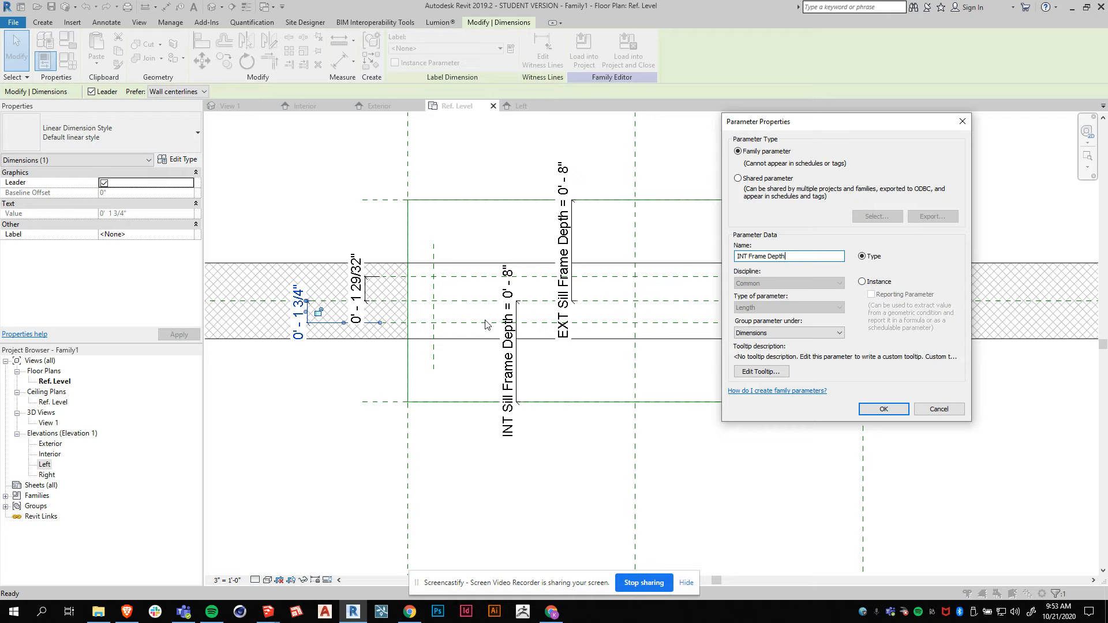
{"action": "left_click", "coordinate": [883, 409]}
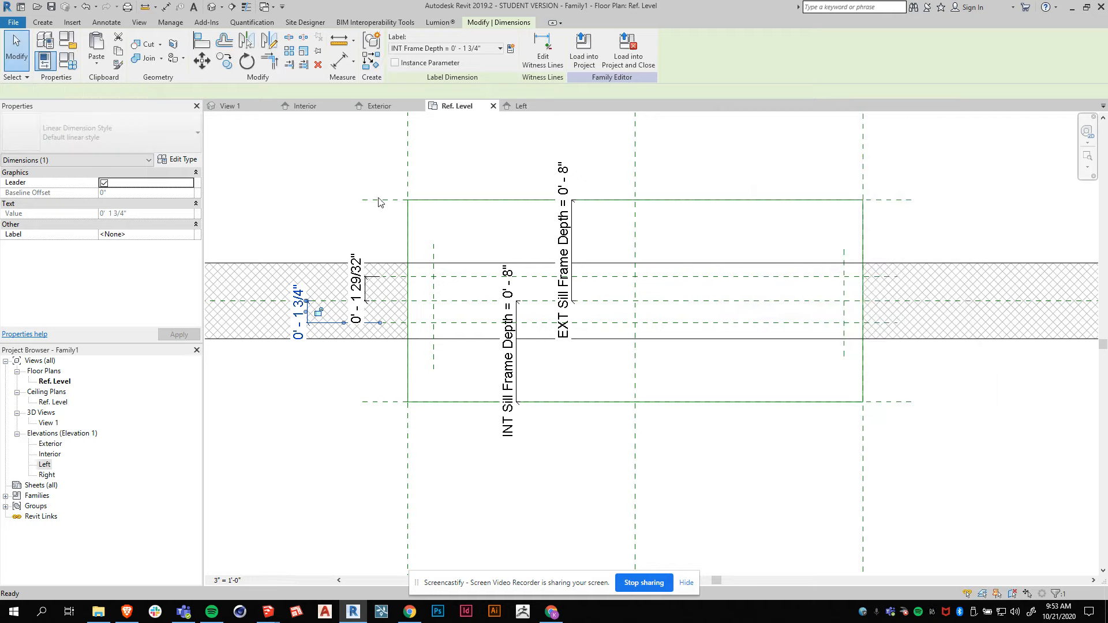
{"action": "left_click", "coordinate": [320, 387]}
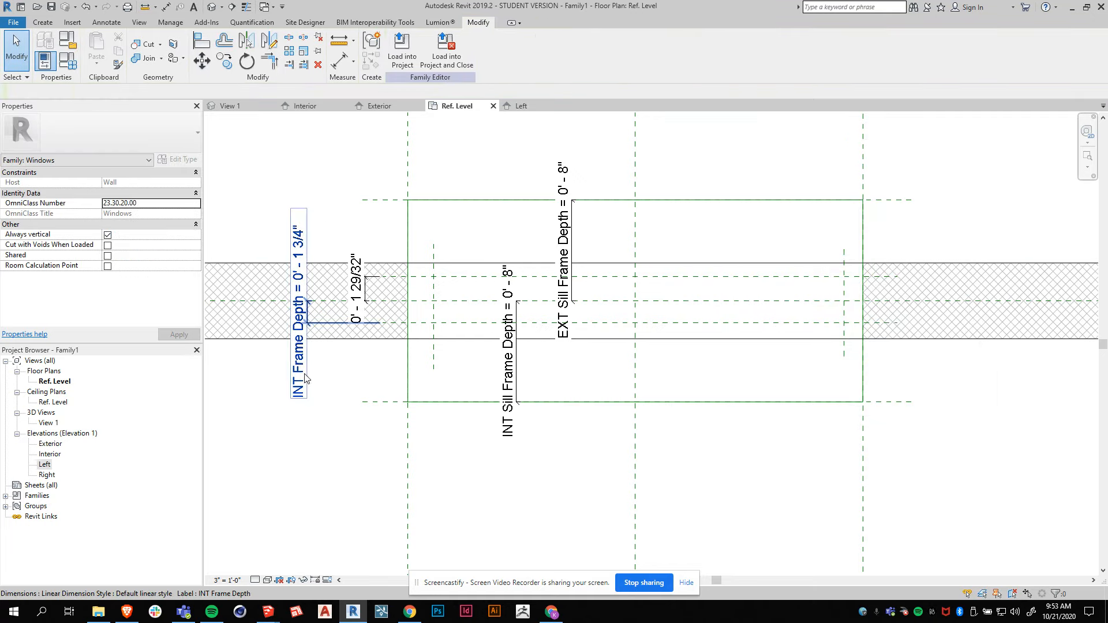
{"action": "left_click", "coordinate": [358, 291]}
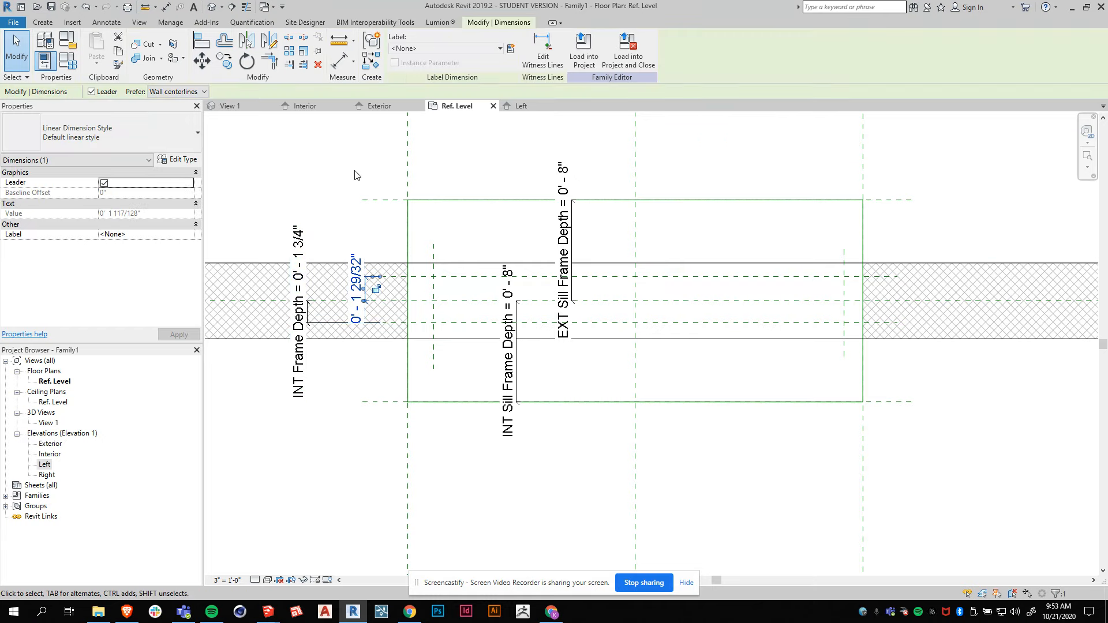
{"action": "left_click", "coordinate": [323, 214]}
{"action": "left_click", "coordinate": [356, 286]}
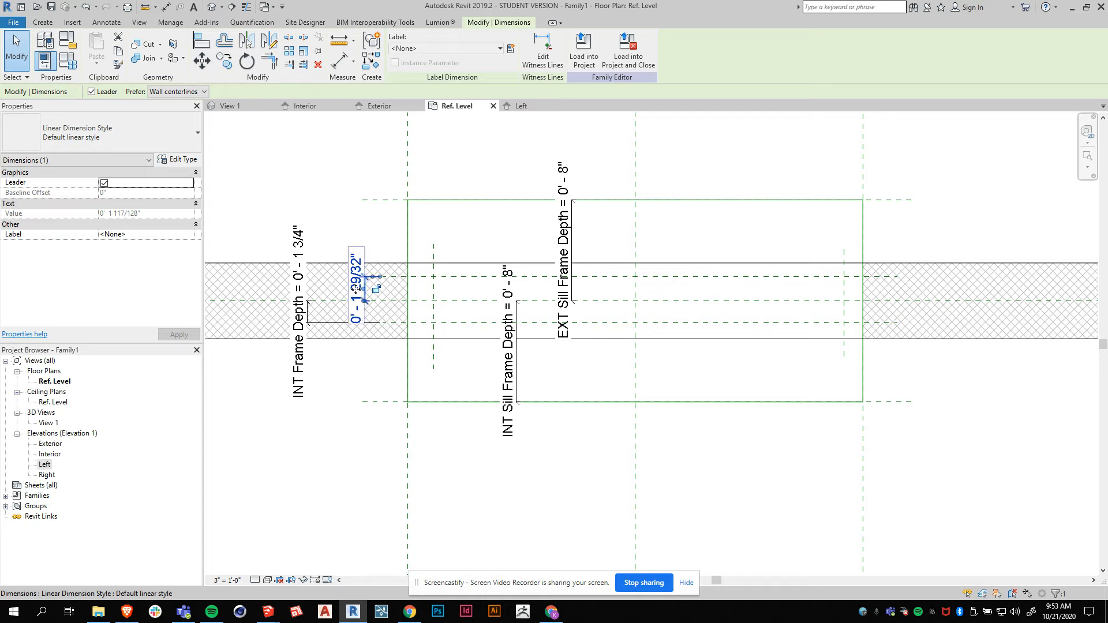
{"action": "left_click", "coordinate": [478, 51]}
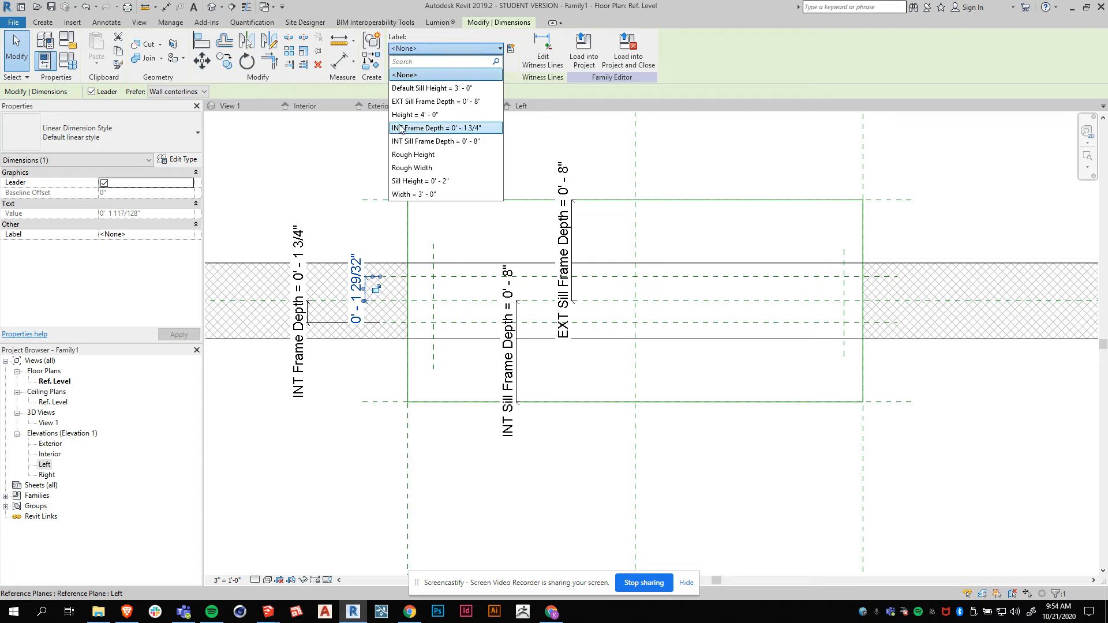
{"action": "left_click", "coordinate": [283, 149]}
Label the dimension to the Side Frame EXT Depth plane with a new type parameter named EXT Frame Depth.
{"action": "left_click", "coordinate": [358, 294]}
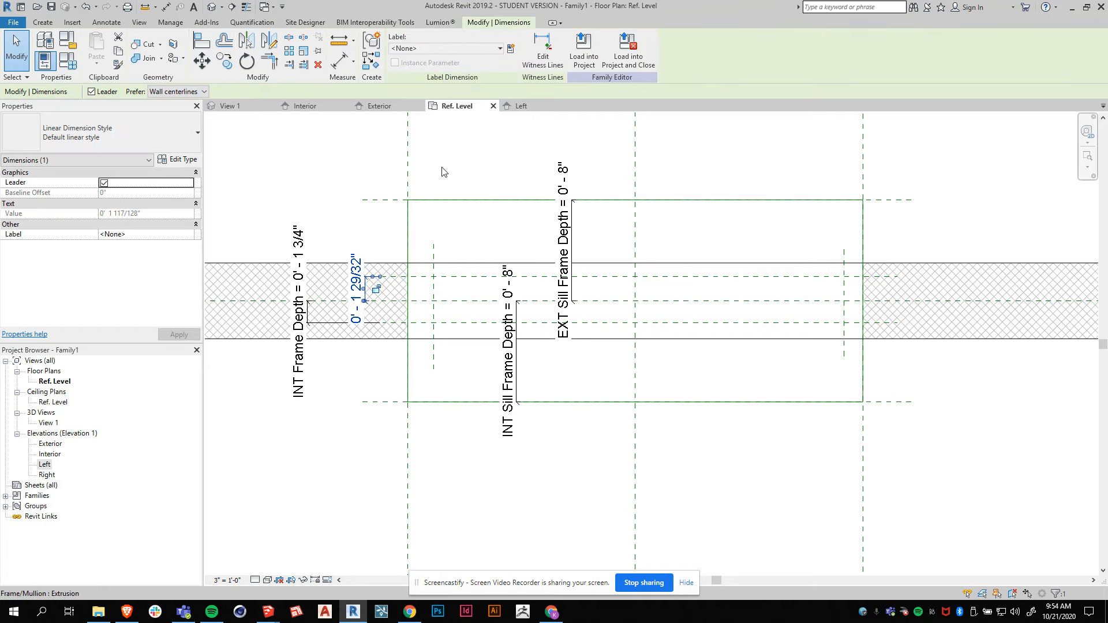
{"action": "left_click", "coordinate": [511, 49]}
{"action": "type", "text": "EXT Frame epth"}
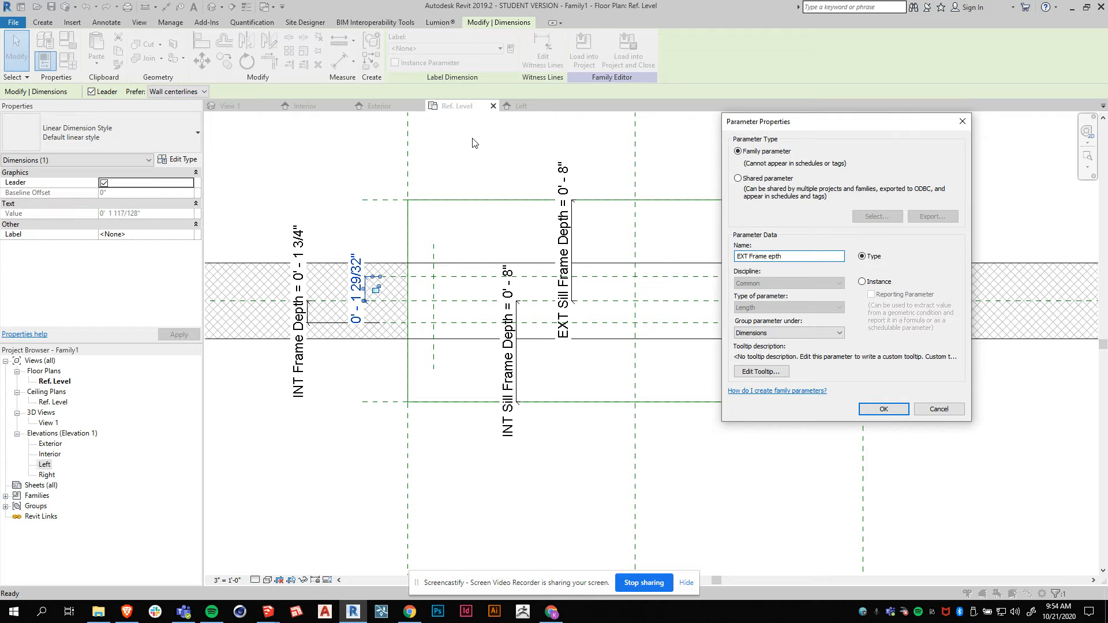
{"action": "key", "text": "BackSpace"}
{"action": "key", "text": "BackSpace"}
{"action": "left_click", "coordinate": [884, 409]}
{"action": "left_click", "coordinate": [306, 460]}
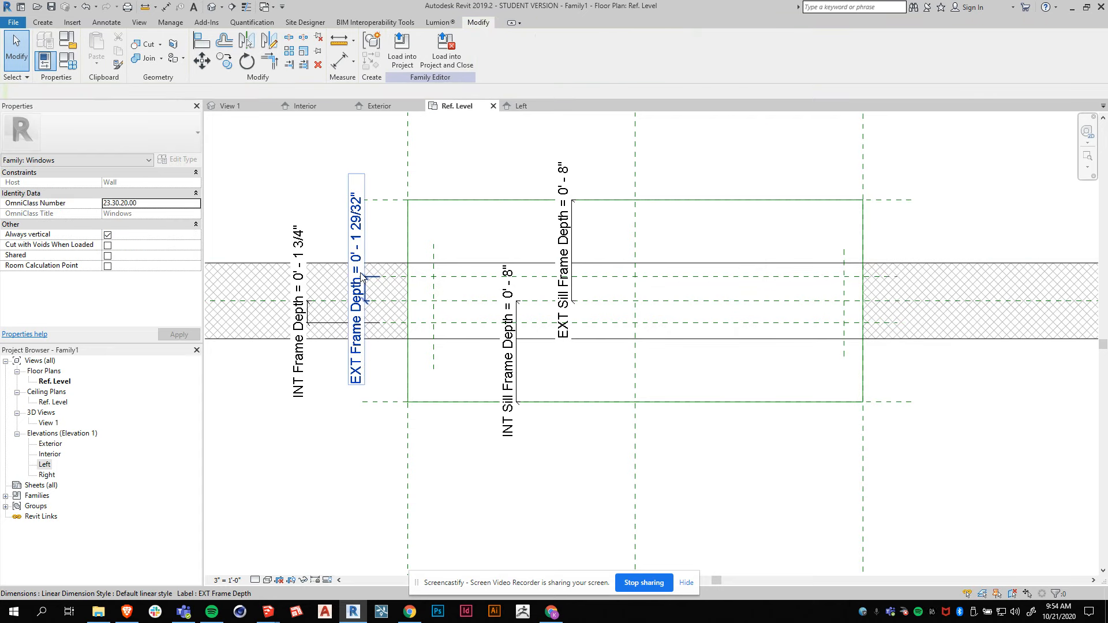
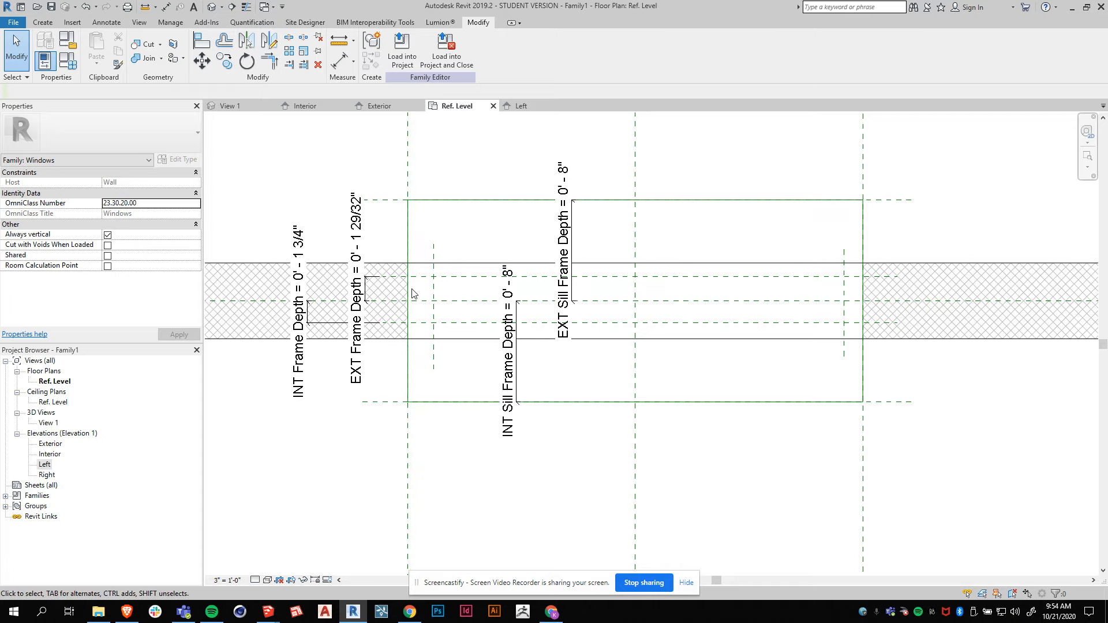
Place an aligned dimension from the Left reference plane to the Left Frame Thickness plane and select it.
{"action": "left_click", "coordinate": [105, 23]}
{"action": "left_click", "coordinate": [47, 46]}
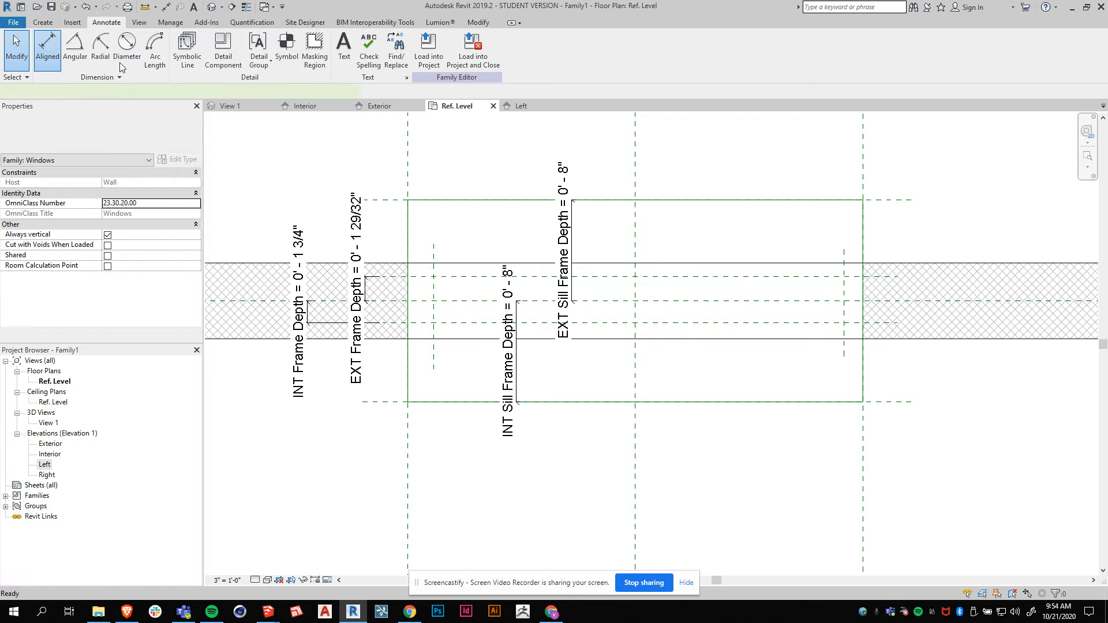
{"action": "left_click", "coordinate": [410, 172]}
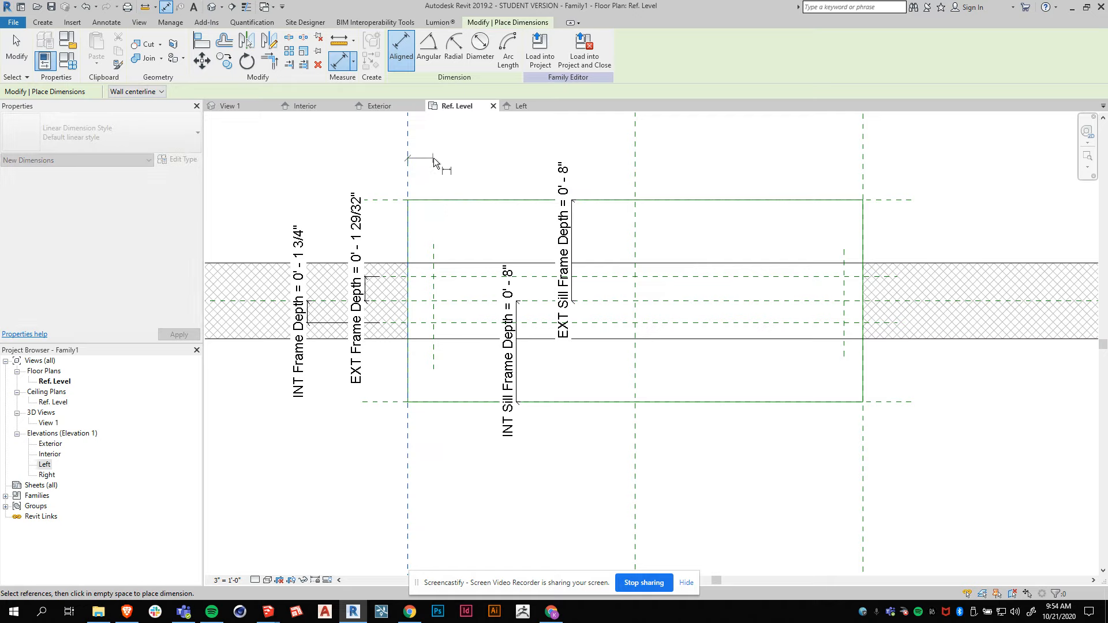
{"action": "left_click", "coordinate": [431, 248]}
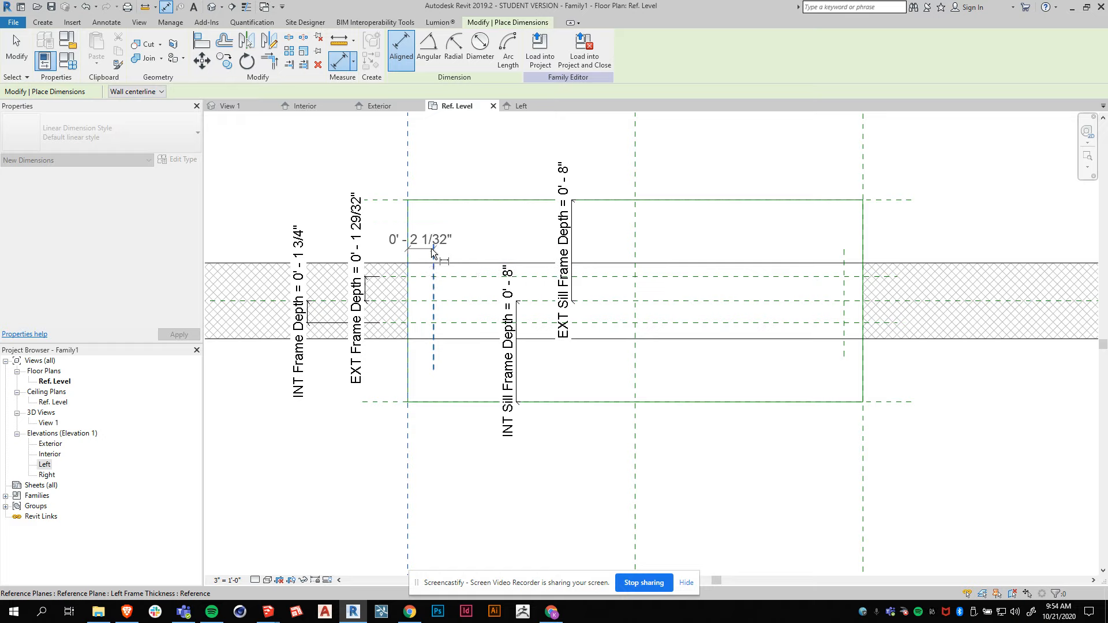
{"action": "left_click", "coordinate": [445, 230]}
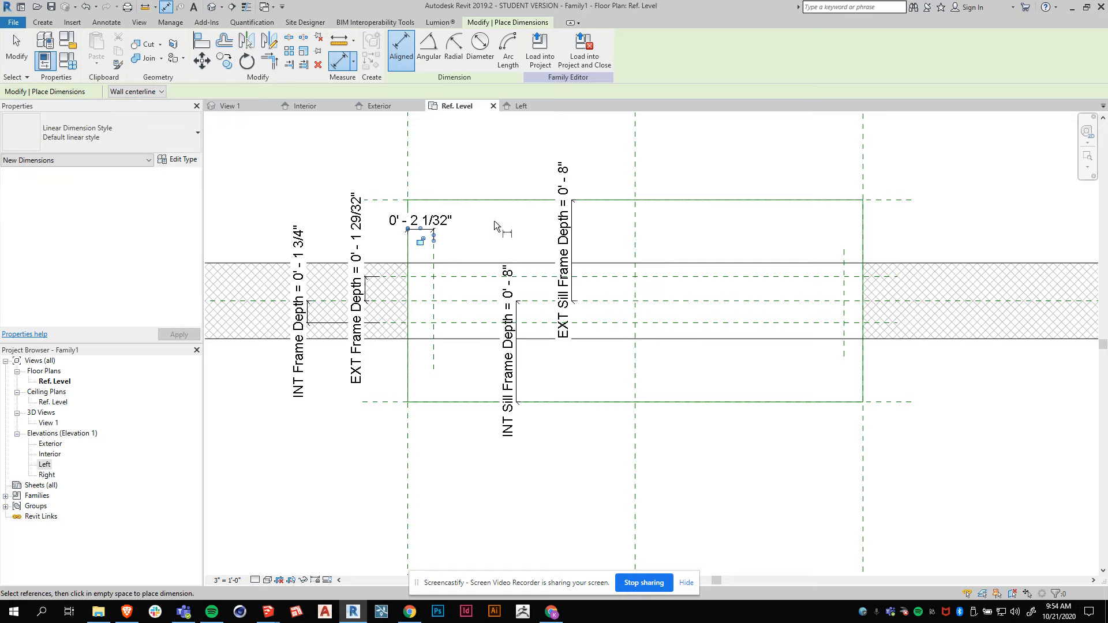
{"action": "key", "text": "Escape"}
{"action": "left_click", "coordinate": [447, 228]}
Label the selected dimension with a new type parameter named LR Frame Thickness.
{"action": "left_click", "coordinate": [511, 48]}
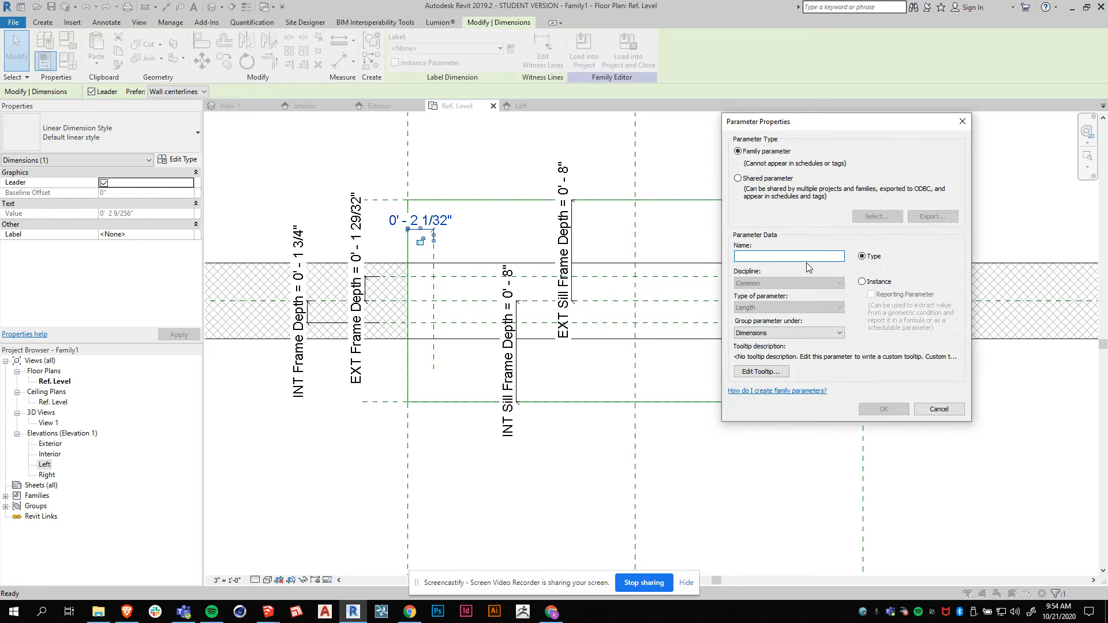
{"action": "type", "text": "Frame"}
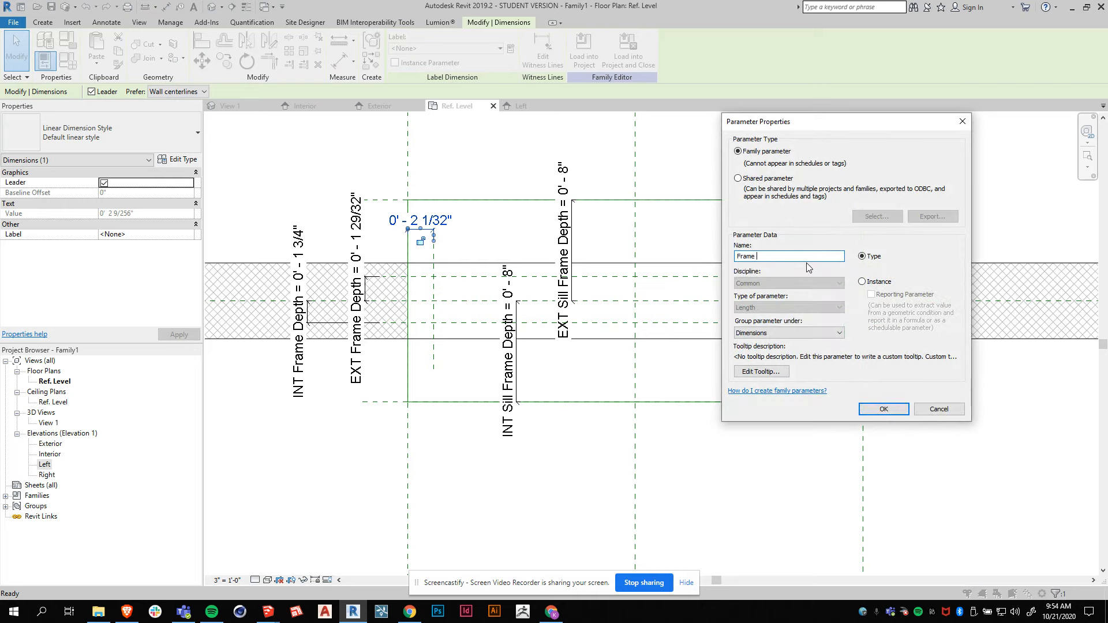
{"action": "key", "text": "BackSpace"}
{"action": "key", "text": "BackSpace"}
{"action": "key", "text": "BackSpace"}
{"action": "key", "text": "BackSpace"}
{"action": "key", "text": "BackSpace"}
{"action": "key", "text": "BackSpace"}
{"action": "type", "text": "LR Frame"}
{"action": "left_click", "coordinate": [866, 412]}
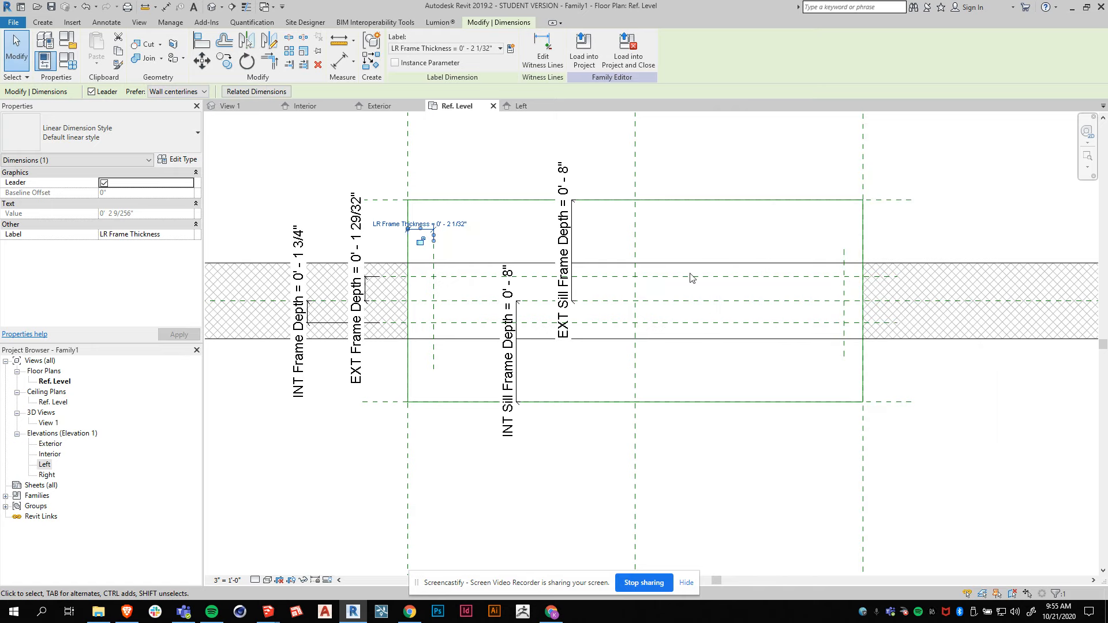
{"action": "left_click", "coordinate": [769, 244]}
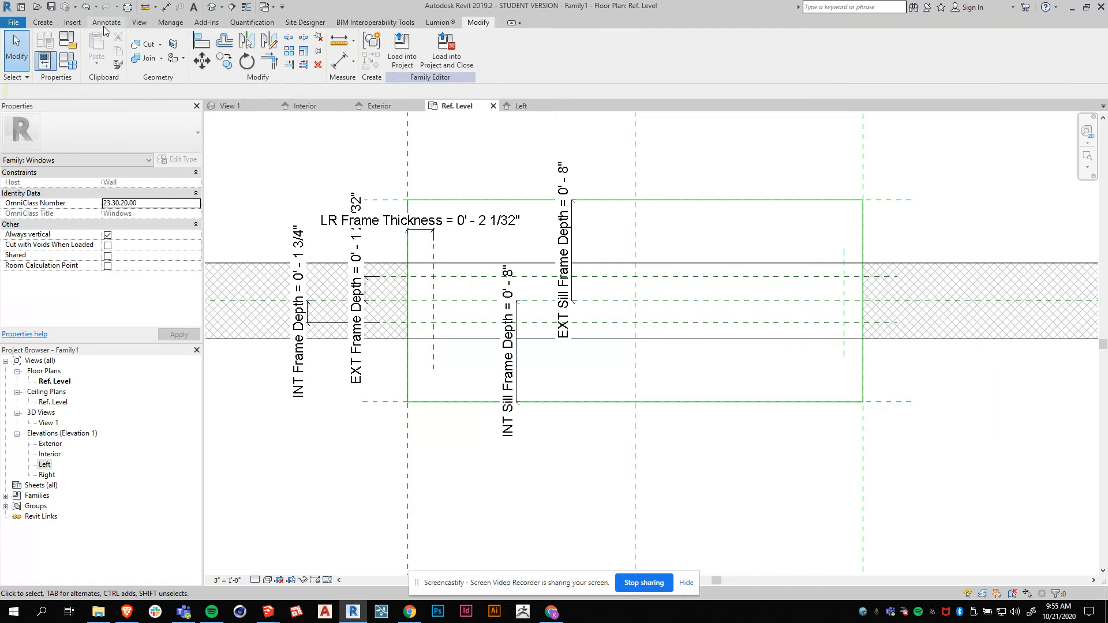
Place an aligned dimension from the Right Frame Thickness plane to the Right reference plane and select it.
{"action": "left_click", "coordinate": [107, 22]}
{"action": "left_click", "coordinate": [47, 45]}
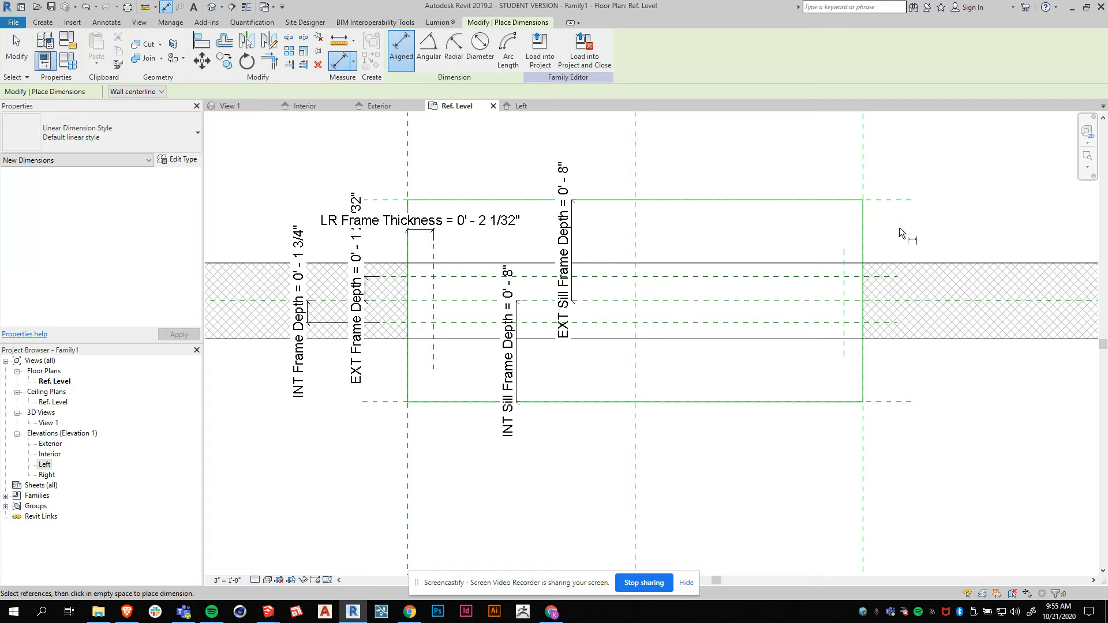
{"action": "left_click", "coordinate": [843, 250]}
{"action": "left_click", "coordinate": [864, 180]}
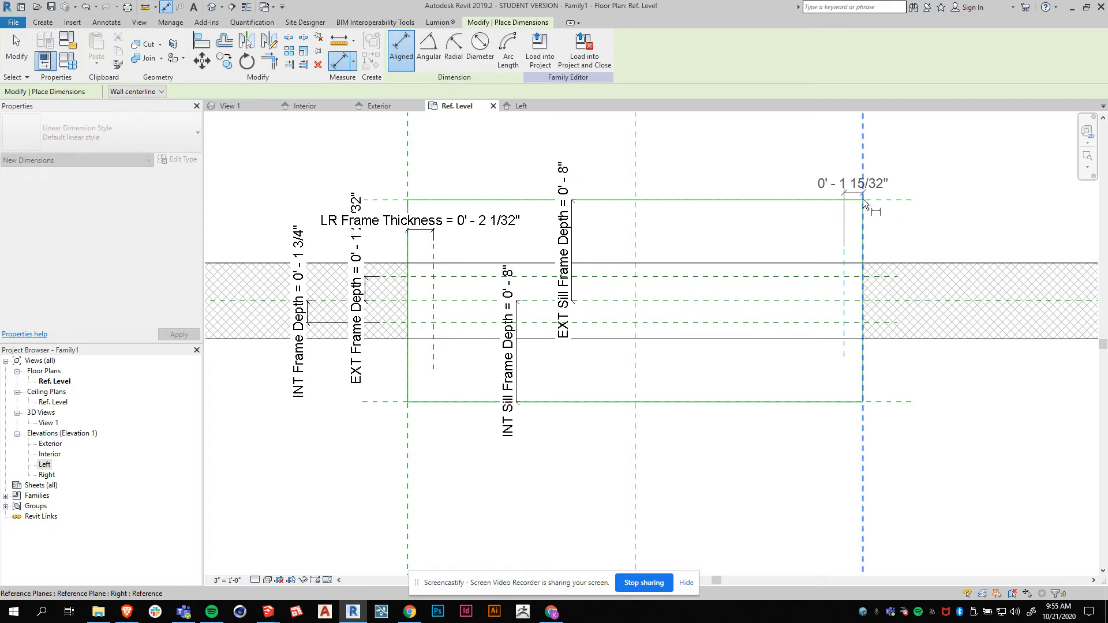
{"action": "left_click", "coordinate": [797, 231]}
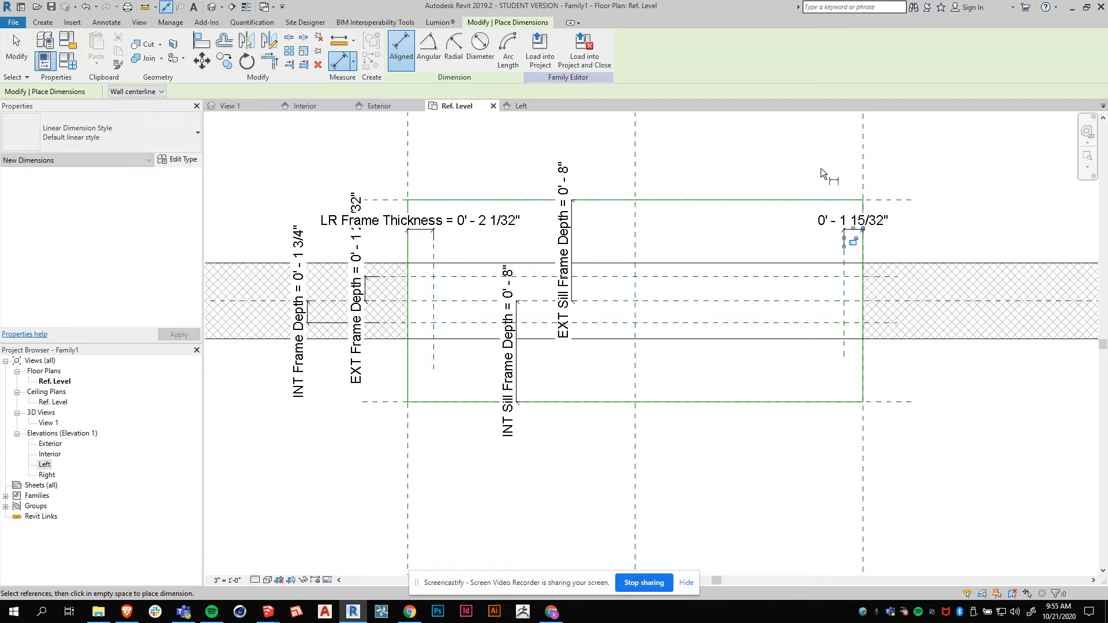
{"action": "key", "text": "Escape"}
{"action": "left_click", "coordinate": [842, 220]}
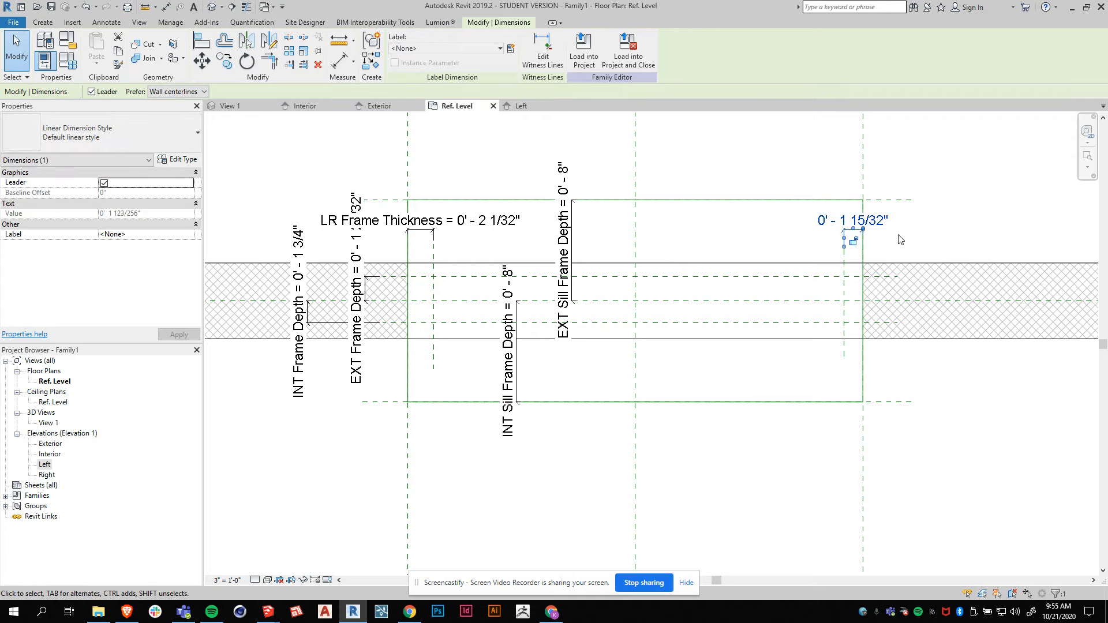
Label the right dimension with the existing LR Frame Thickness parameter.
{"action": "left_click", "coordinate": [500, 50]}
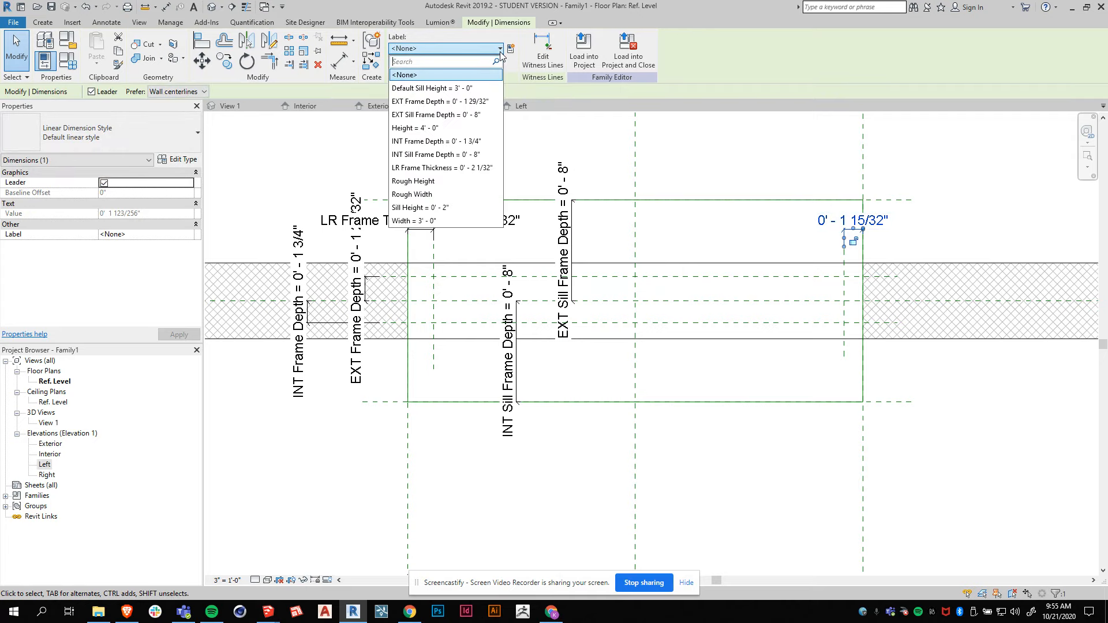
{"action": "left_click", "coordinate": [417, 167]}
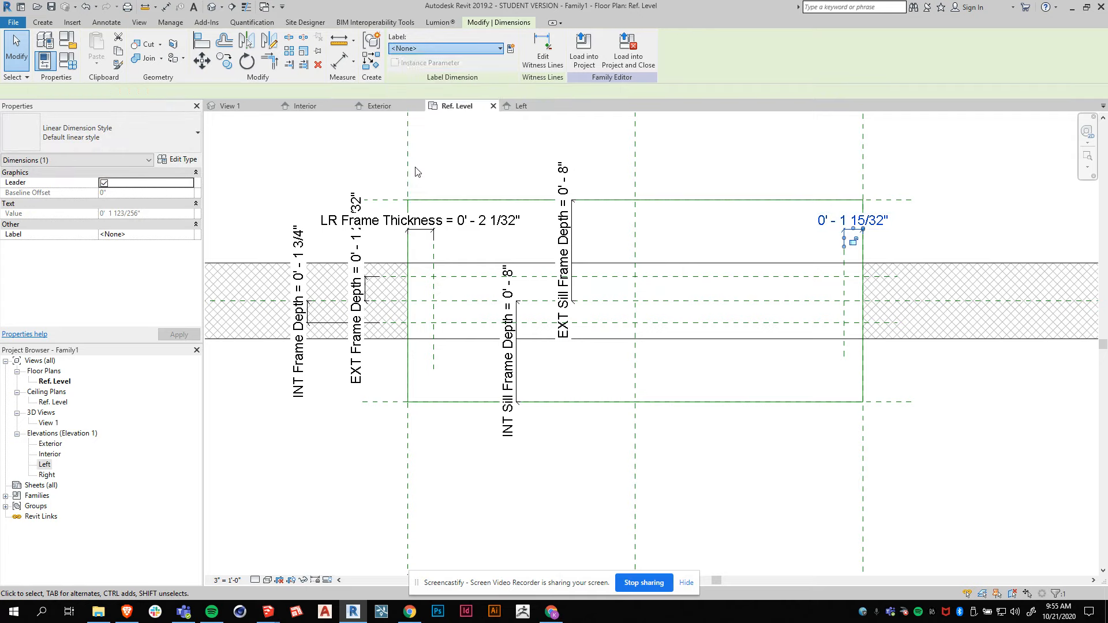
{"action": "left_click", "coordinate": [770, 179]}
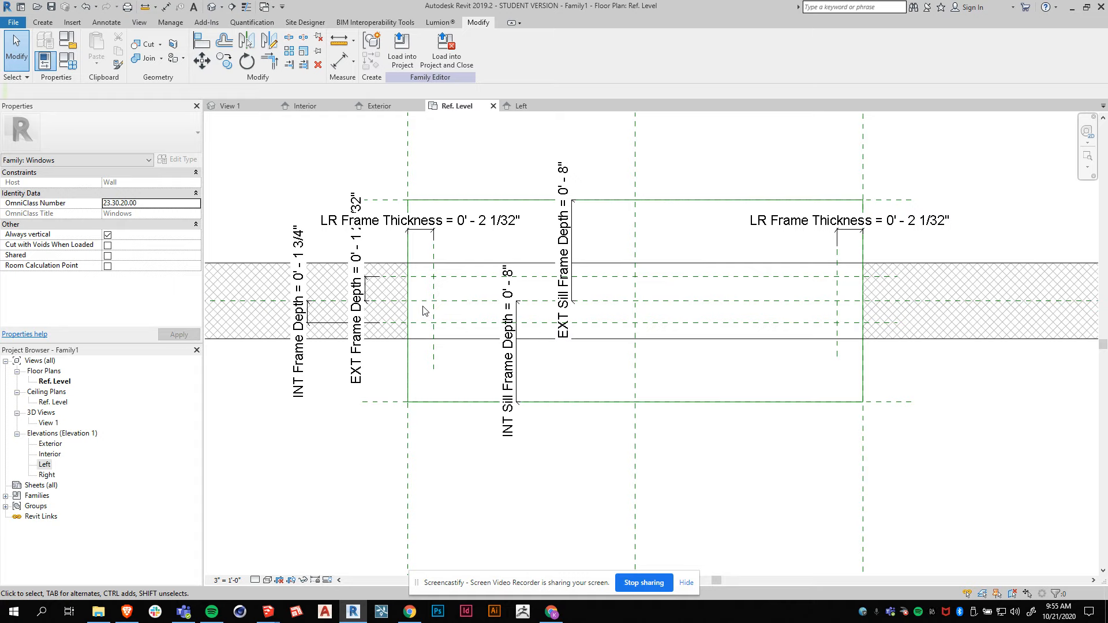
Start an extrusion on the Sill reference plane and sketch a rectangle for the left side frame between its reference planes.
{"action": "left_click", "coordinate": [40, 26]}
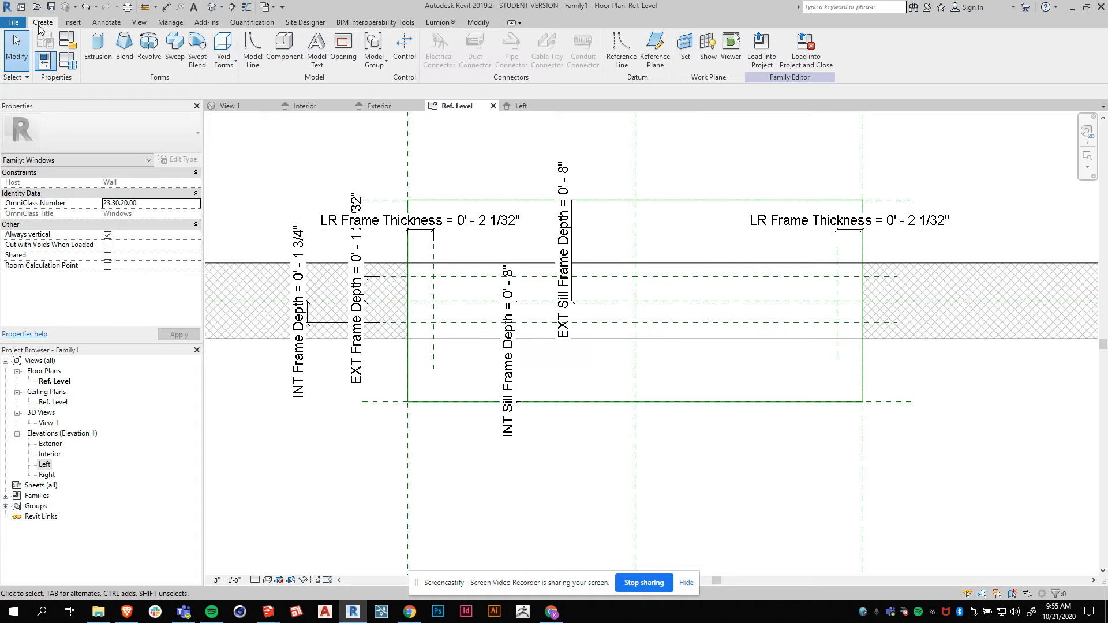
{"action": "left_click", "coordinate": [93, 48]}
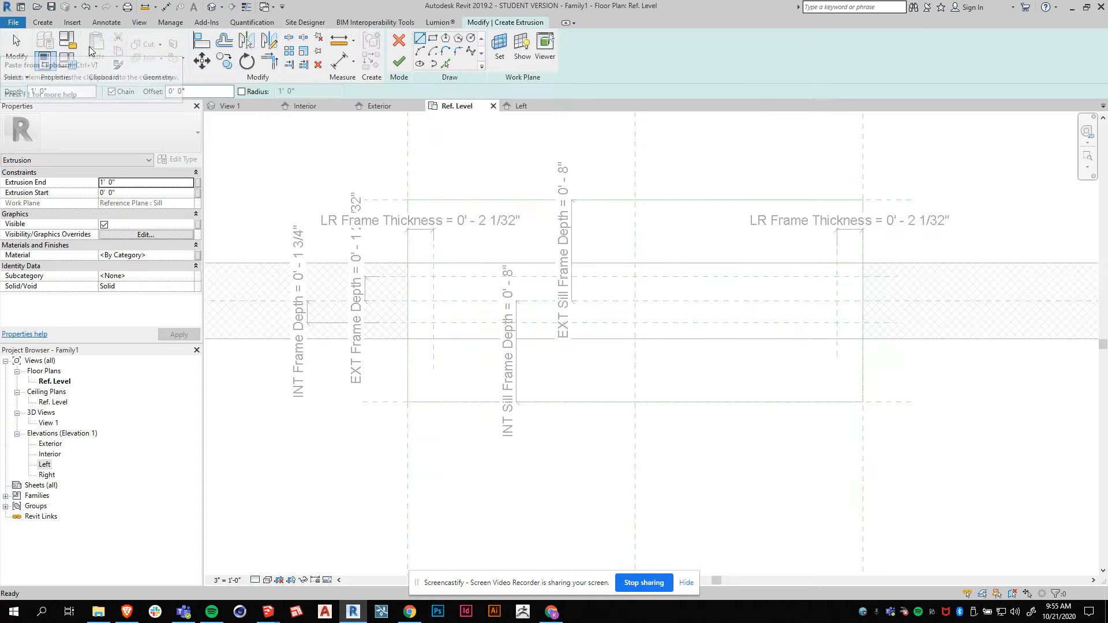
{"action": "left_click", "coordinate": [495, 49]}
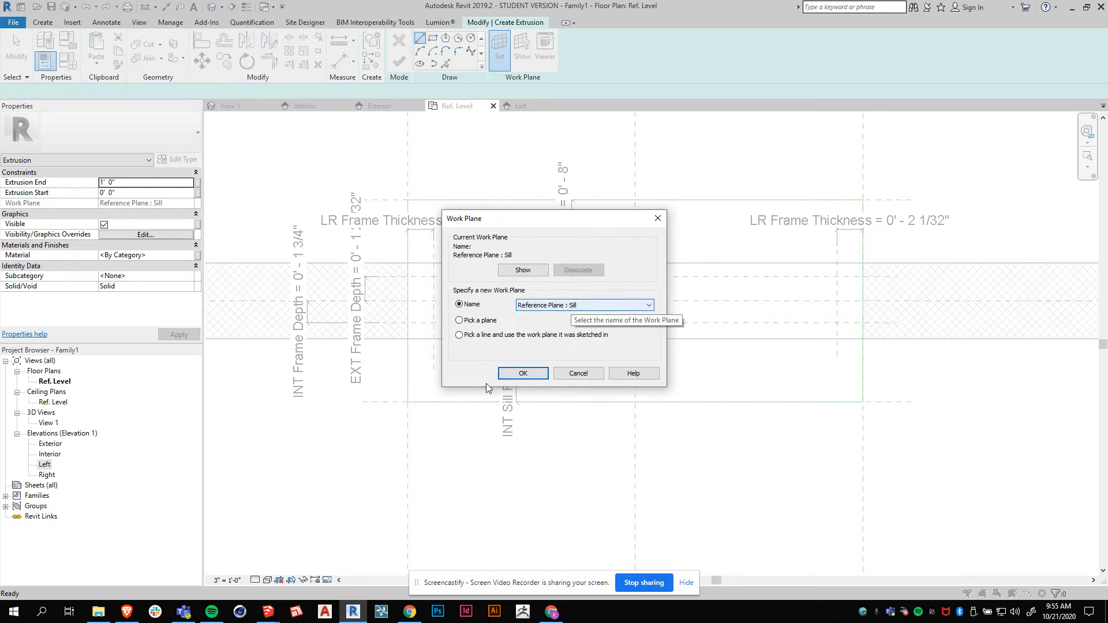
{"action": "left_click", "coordinate": [523, 374]}
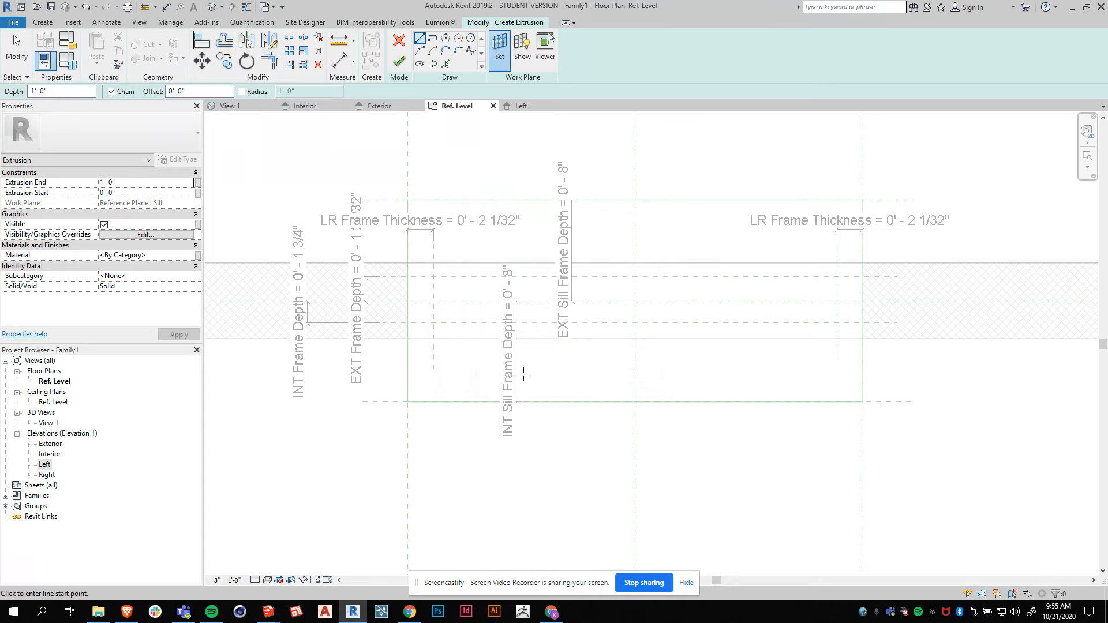
{"action": "left_click", "coordinate": [434, 39]}
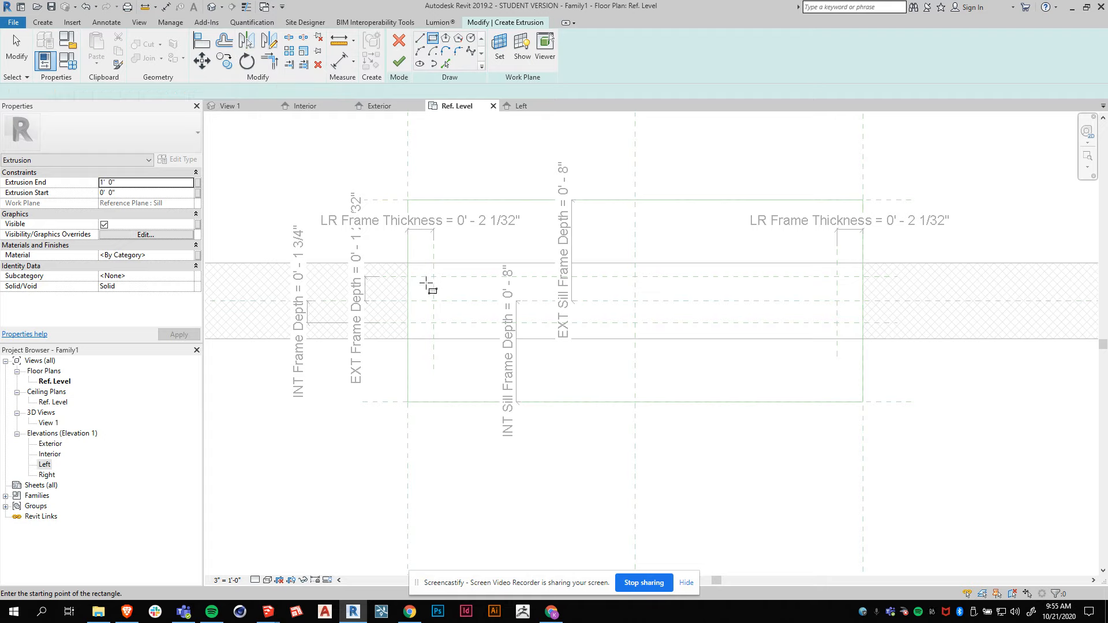
{"action": "left_click", "coordinate": [408, 277]}
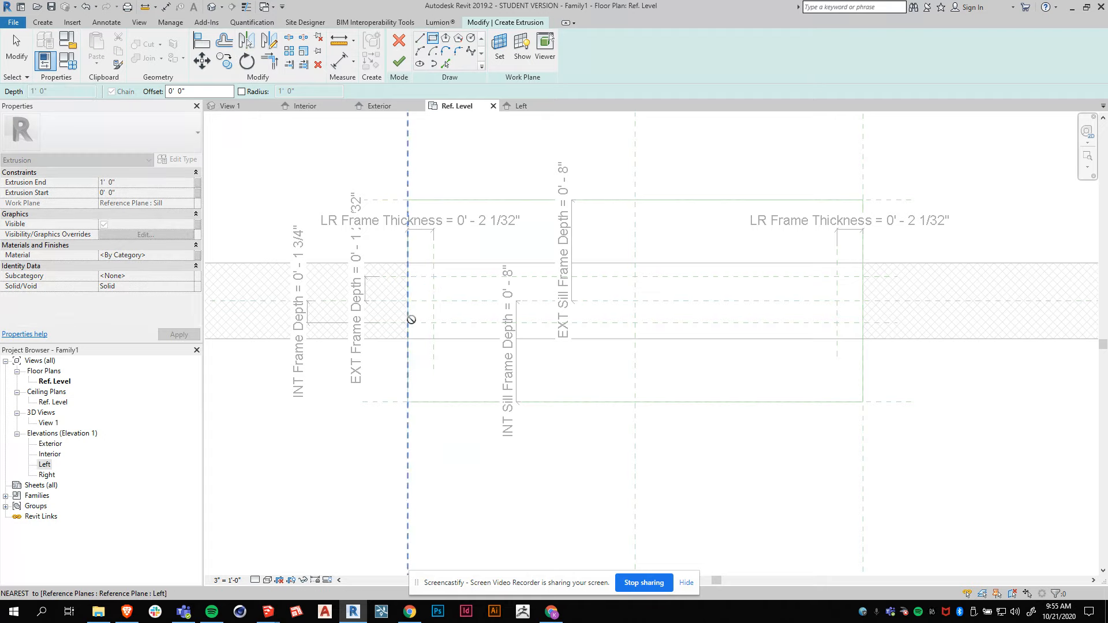
{"action": "left_click", "coordinate": [433, 324]}
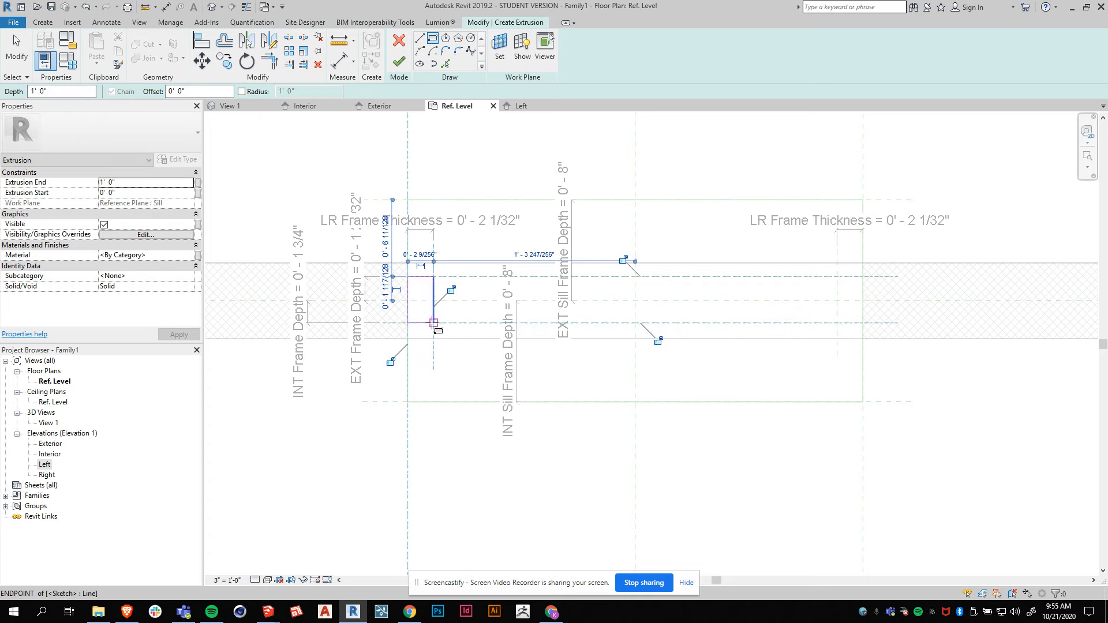
Lock the left frame rectangle's edges to their reference planes.
{"action": "left_click", "coordinate": [624, 260]}
{"action": "left_click", "coordinate": [451, 290]}
{"action": "left_click", "coordinate": [392, 362]}
{"action": "left_click", "coordinate": [658, 340]}
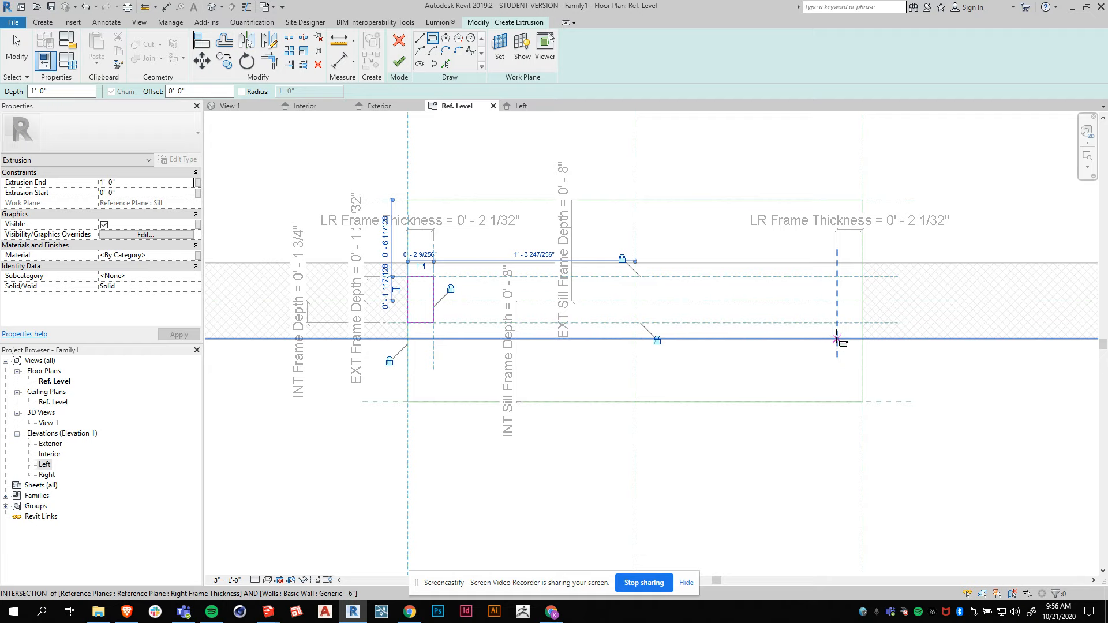
Sketch the right side frame rectangle between its reference planes and finish the extrusion.
{"action": "left_click", "coordinate": [837, 278]}
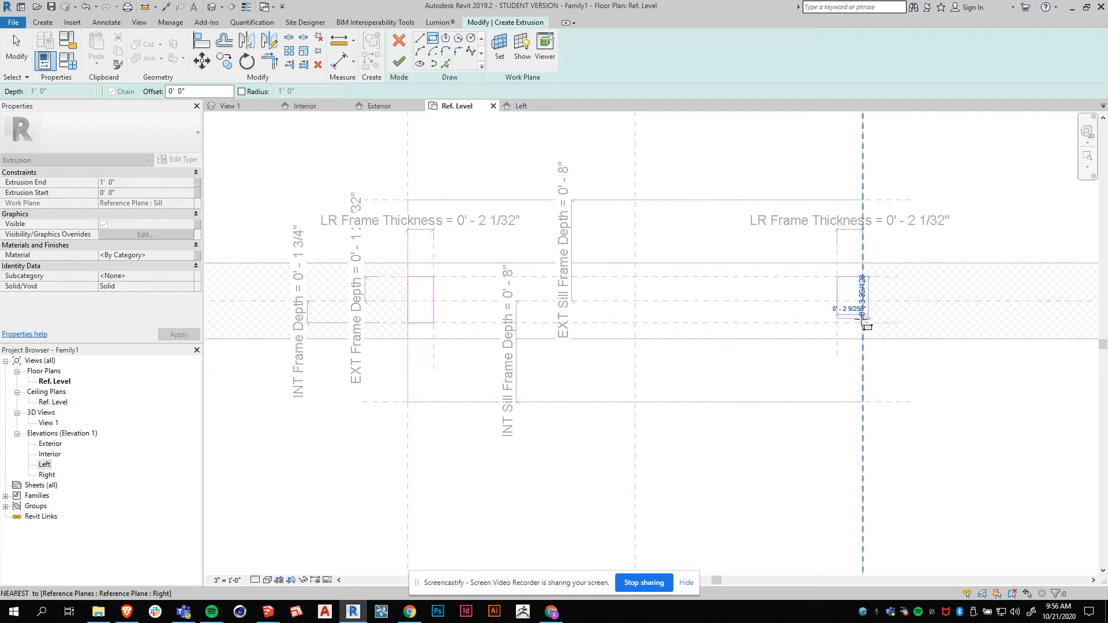
{"action": "left_click", "coordinate": [863, 323]}
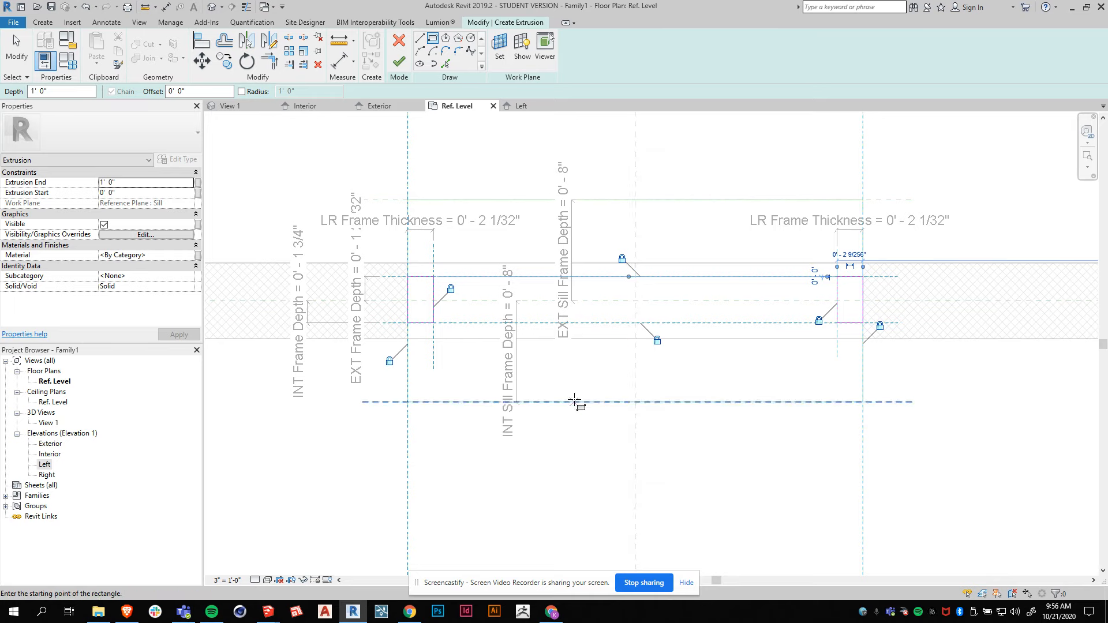
{"action": "left_click", "coordinate": [399, 61]}
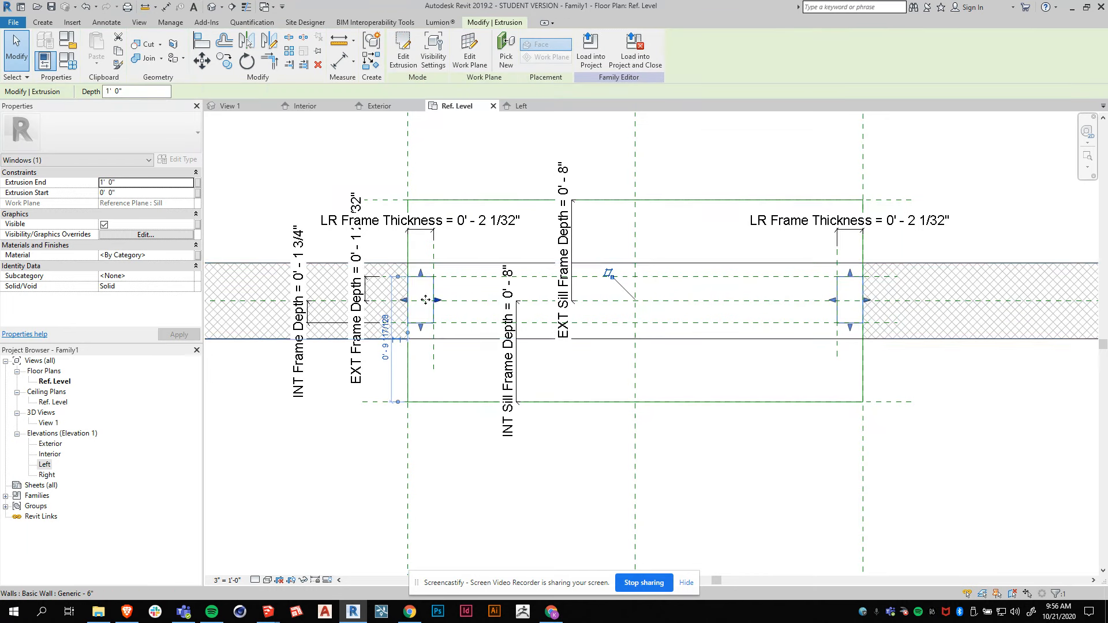
In the exterior elevation, stretch the side frames' top up to the window head reference plane.
{"action": "left_click", "coordinate": [383, 109]}
{"action": "scroll", "coordinate": [430, 430], "scroll_direction": "down", "scroll_amount": 1}
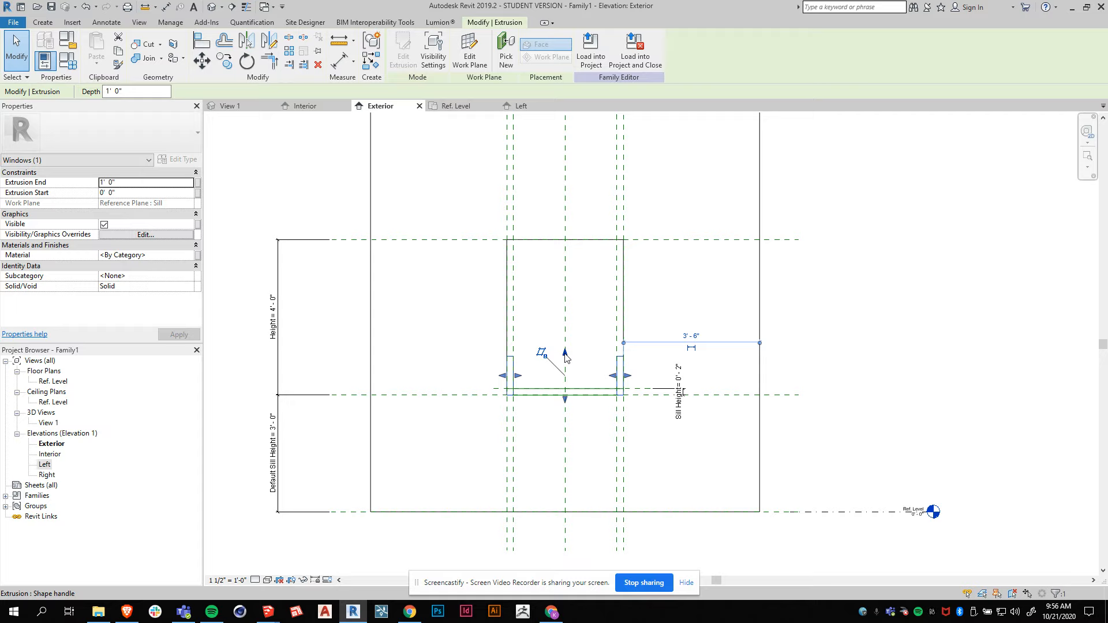
{"action": "left_click_drag", "start_coordinate": [565, 353], "coordinate": [565, 239]}
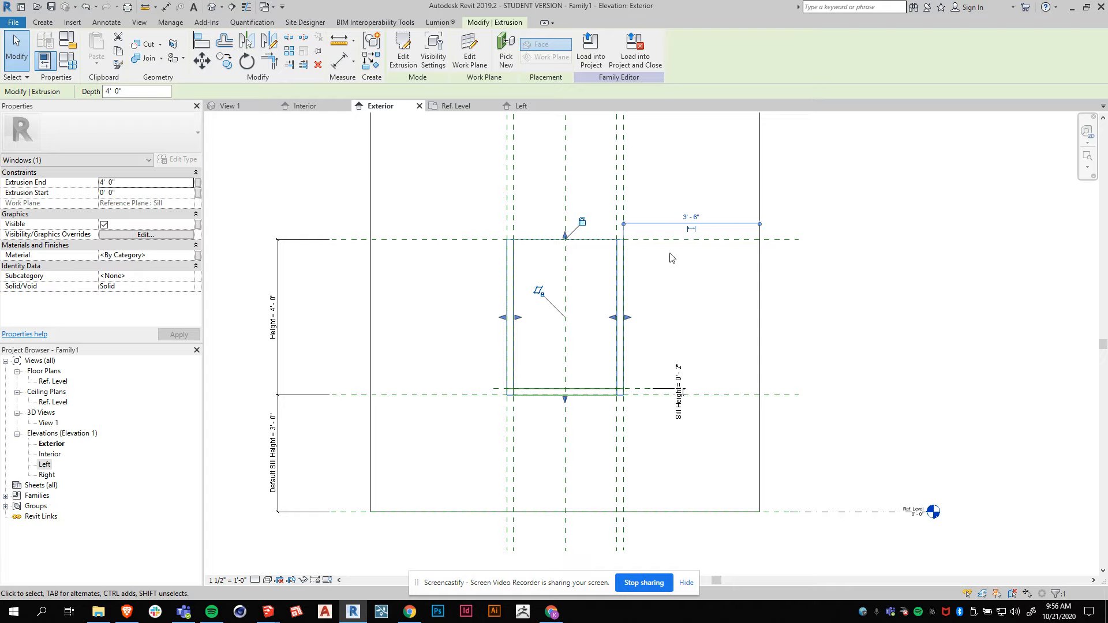
Raise the side frames' bottom to the top of the sill and lock it there.
{"action": "scroll", "coordinate": [554, 405], "scroll_direction": "up", "scroll_amount": 2}
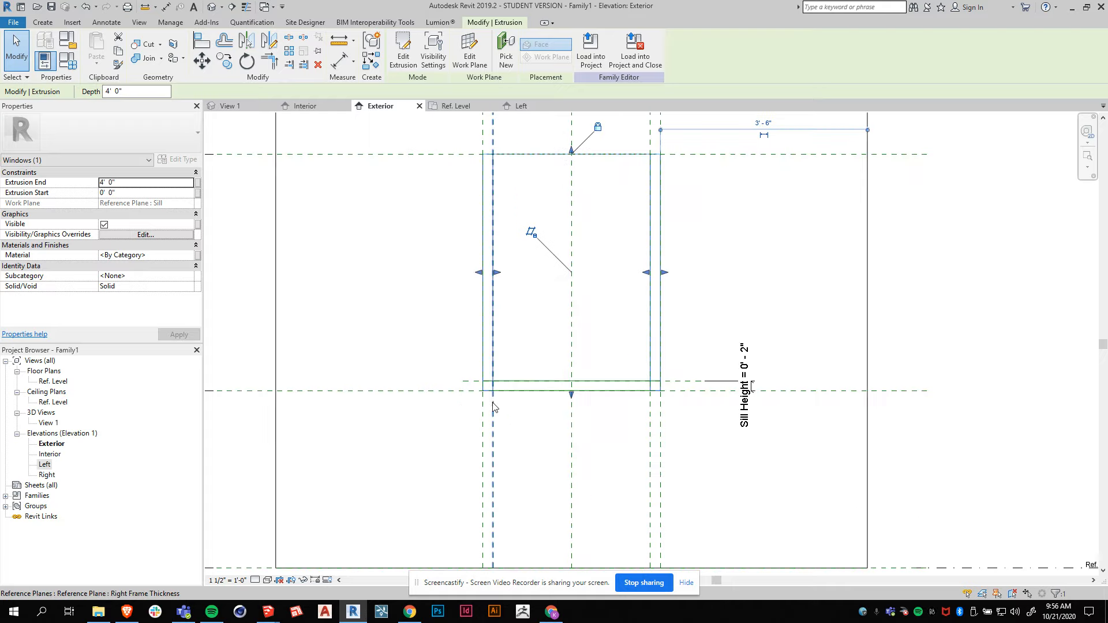
{"action": "left_click_drag", "start_coordinate": [571, 395], "coordinate": [570, 385]}
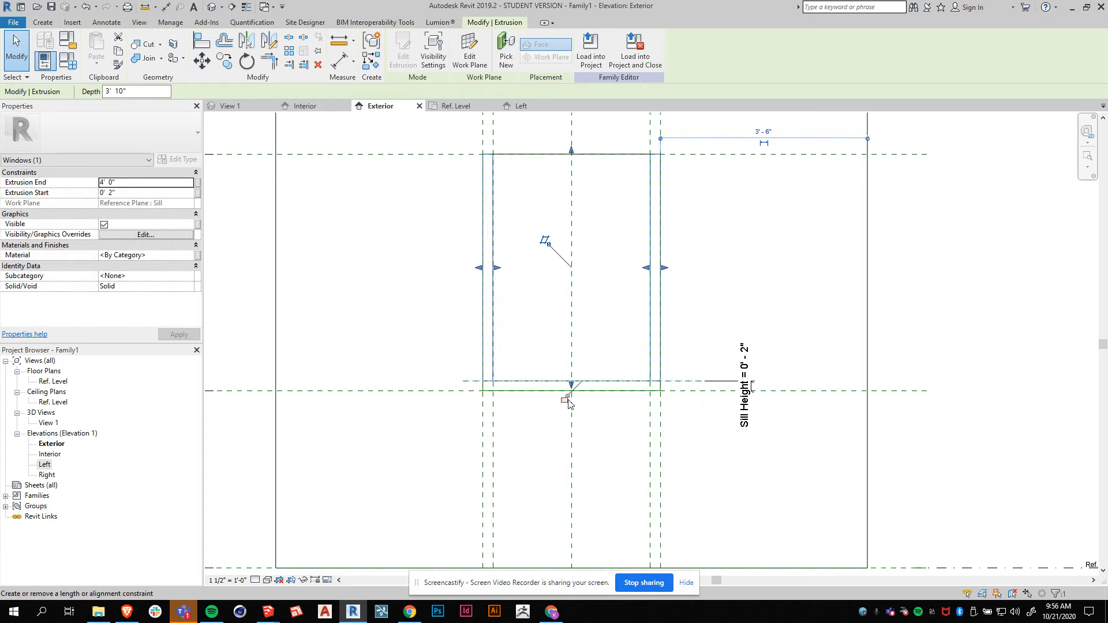
{"action": "left_click", "coordinate": [565, 399]}
{"action": "scroll", "coordinate": [522, 398], "scroll_direction": "down", "scroll_amount": 1}
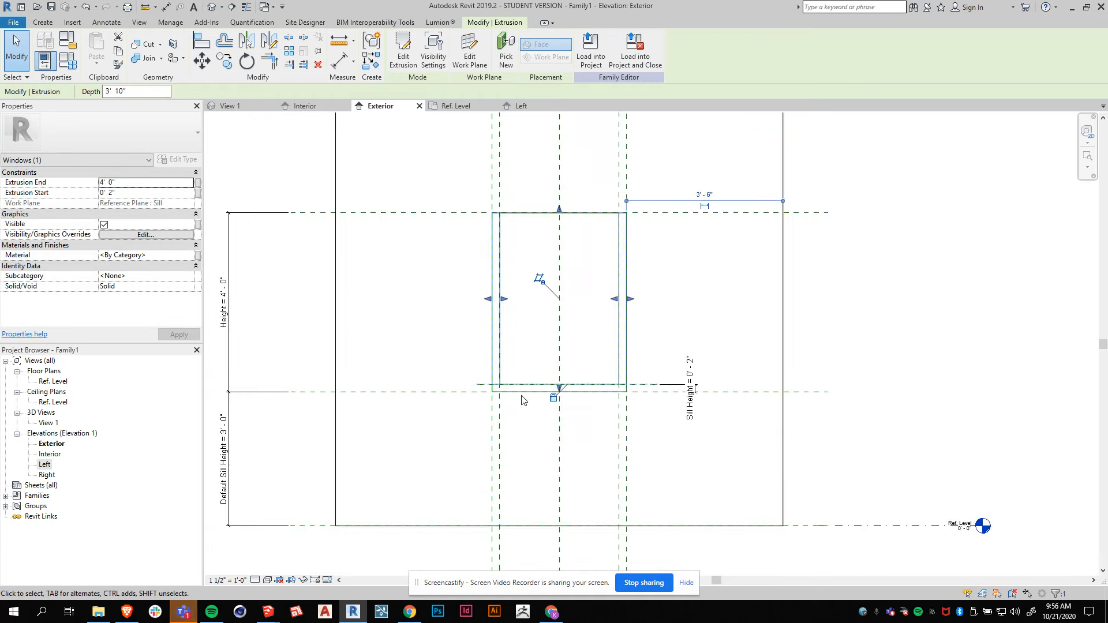
{"action": "left_click", "coordinate": [597, 356]}
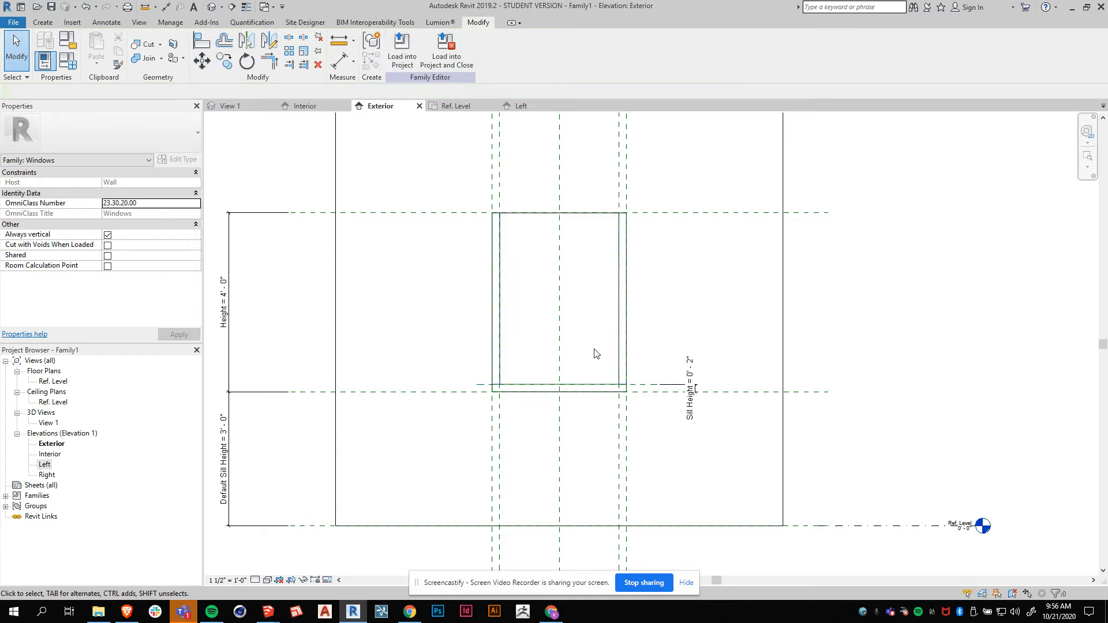
In the 3D view, select both side frame extrusions and assign them to the Frame/Mullion subcategory.
{"action": "left_click", "coordinate": [225, 107]}
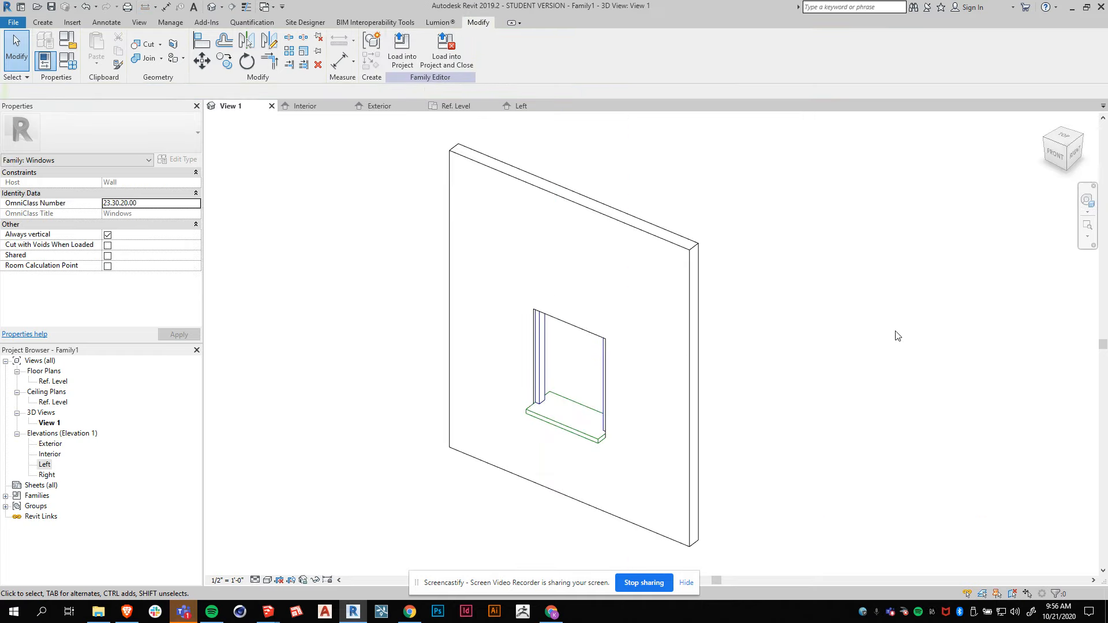
{"action": "scroll", "coordinate": [599, 457], "scroll_direction": "up", "scroll_amount": 2}
{"action": "middle_click_drag", "start_coordinate": [600, 459], "coordinate": [524, 362], "text": "shift"}
{"action": "left_click", "coordinate": [523, 358]}
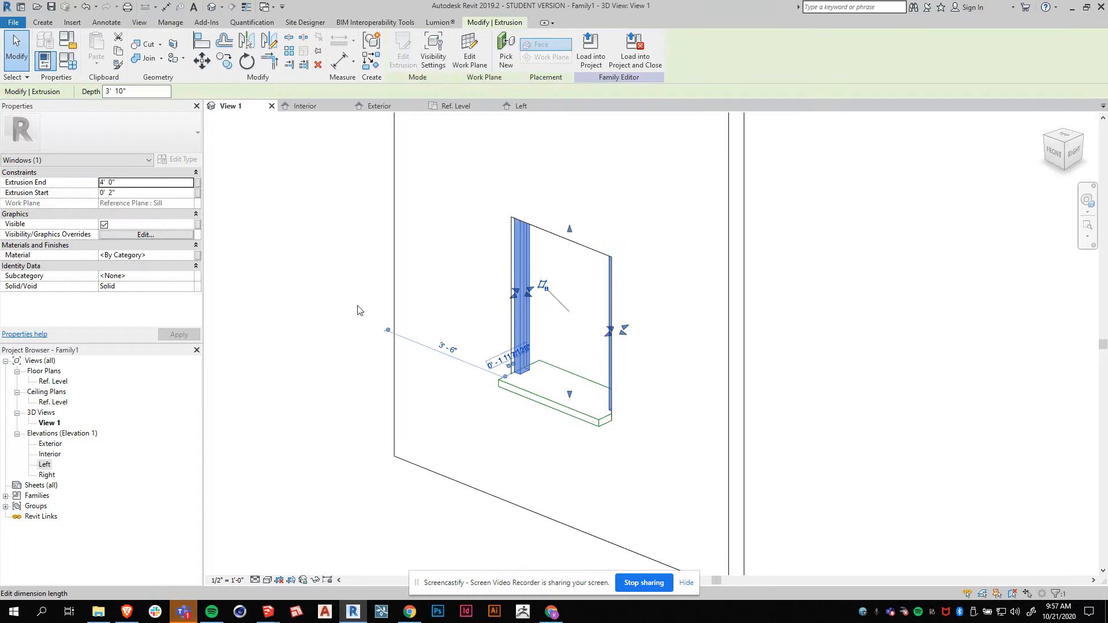
{"action": "left_click", "coordinate": [142, 276]}
{"action": "left_click", "coordinate": [189, 275]}
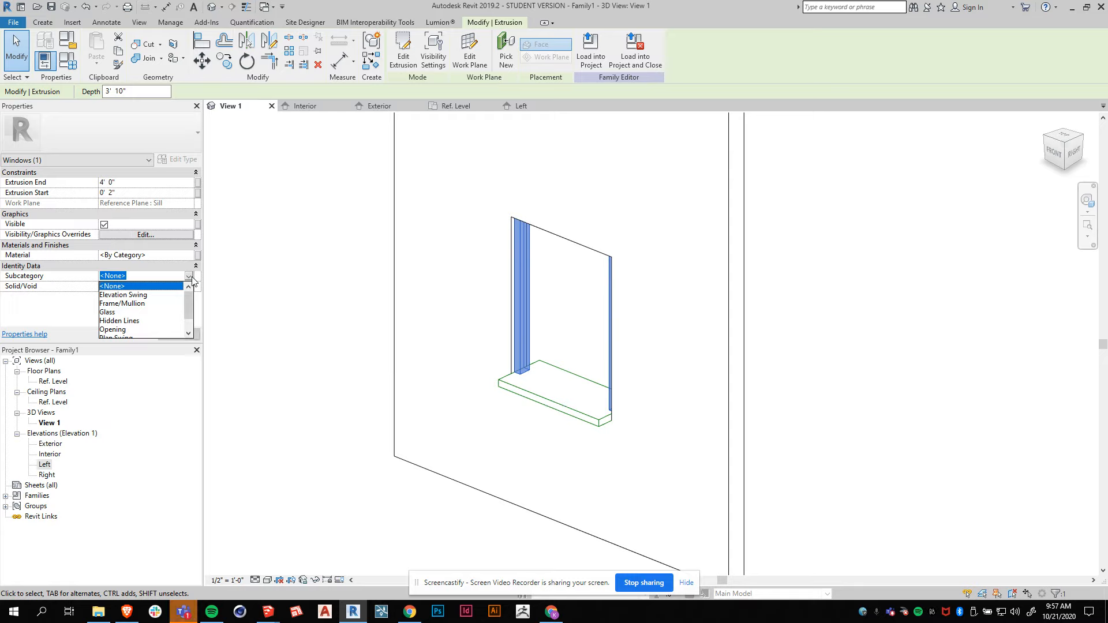
{"action": "left_click", "coordinate": [123, 303]}
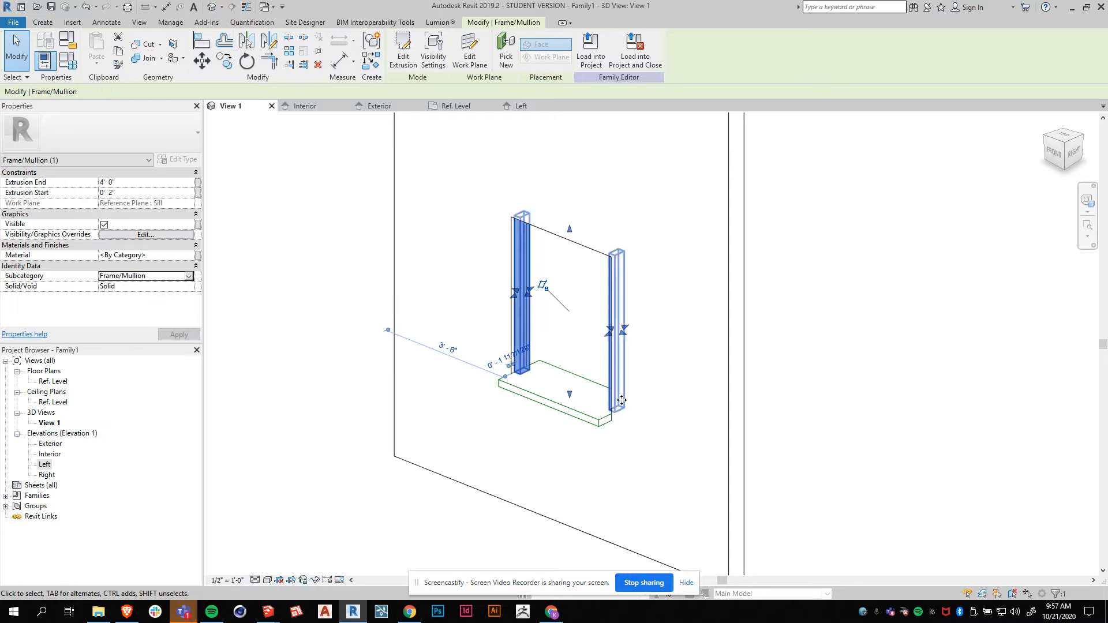
{"action": "left_click", "coordinate": [305, 474]}
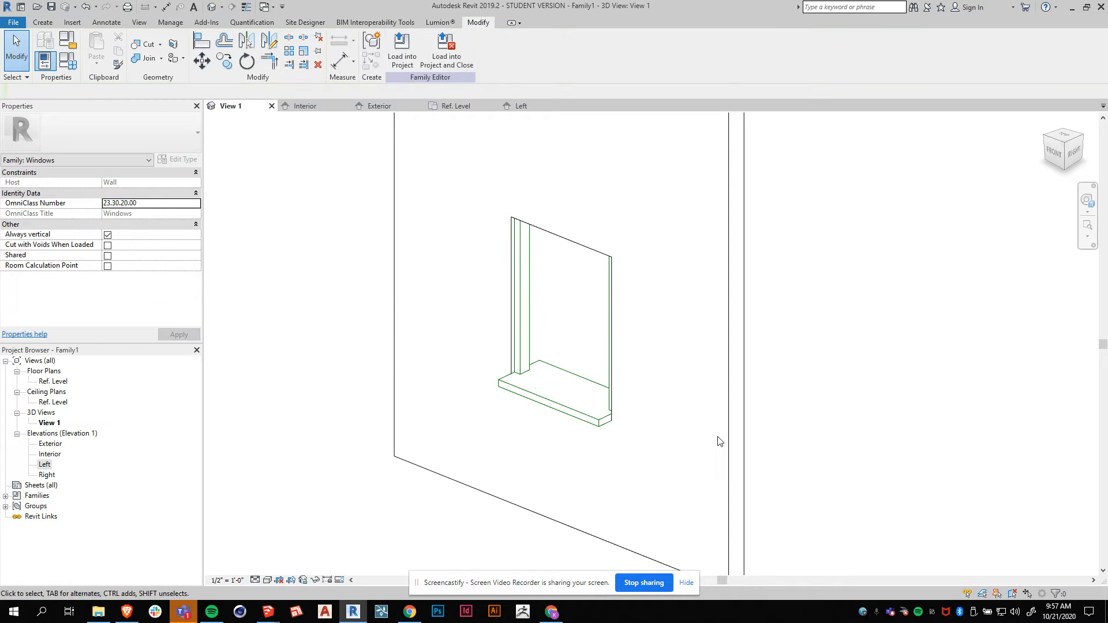
Open Family Types and flex EXT Frame Depth and INT Frame Depth to 8 inches, applying each.
{"action": "middle_click_drag", "start_coordinate": [667, 398], "coordinate": [512, 425], "text": "shift"}
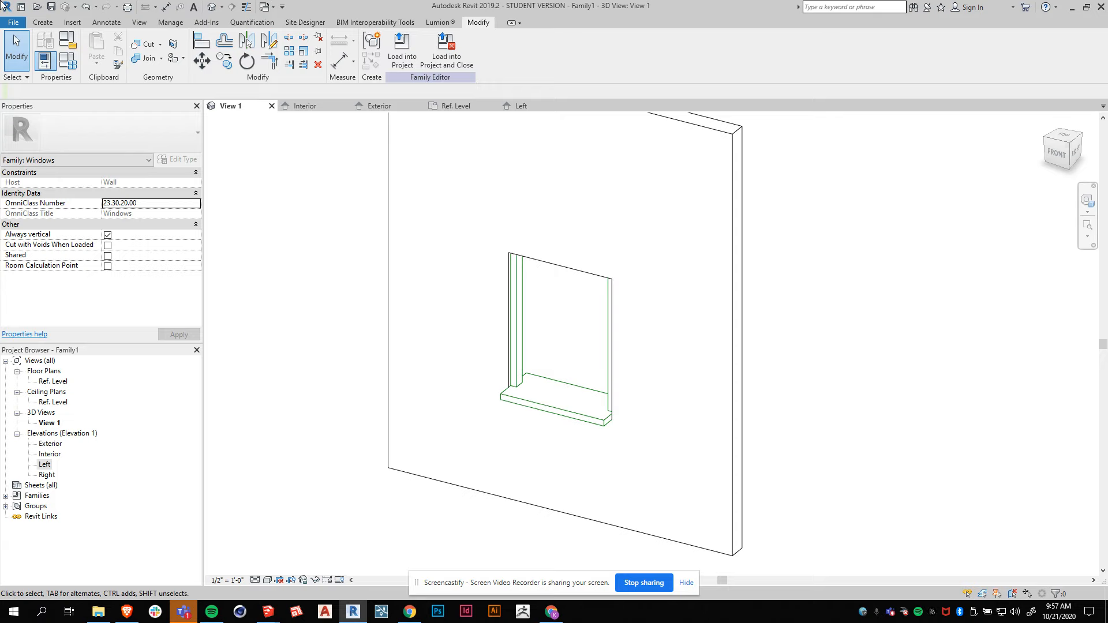
{"action": "left_click", "coordinate": [72, 63]}
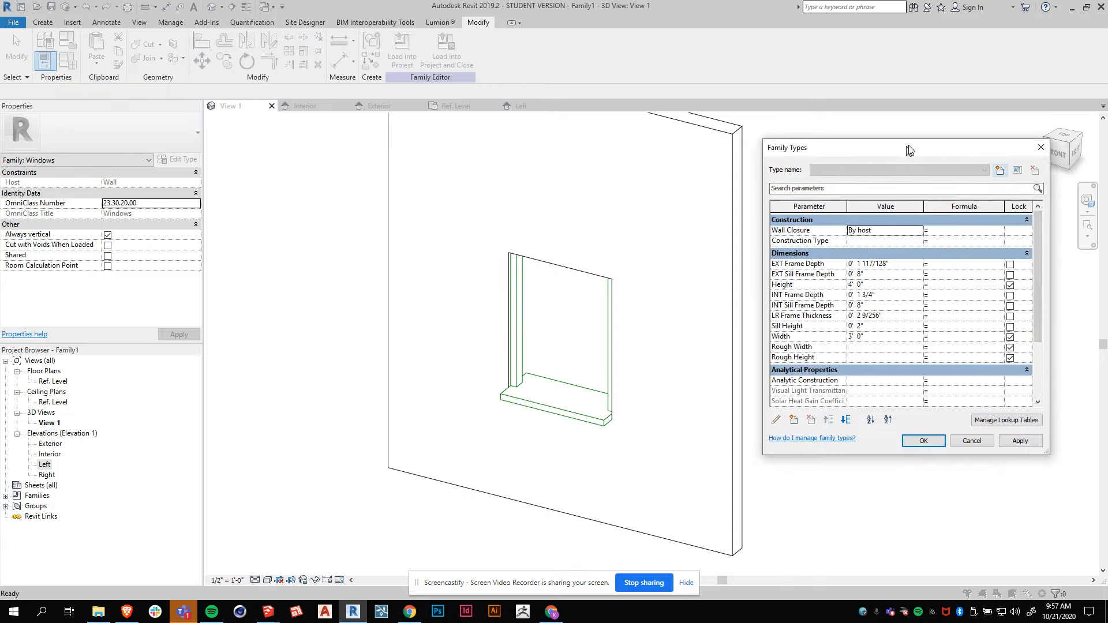
{"action": "left_click_drag", "start_coordinate": [905, 152], "coordinate": [912, 139]}
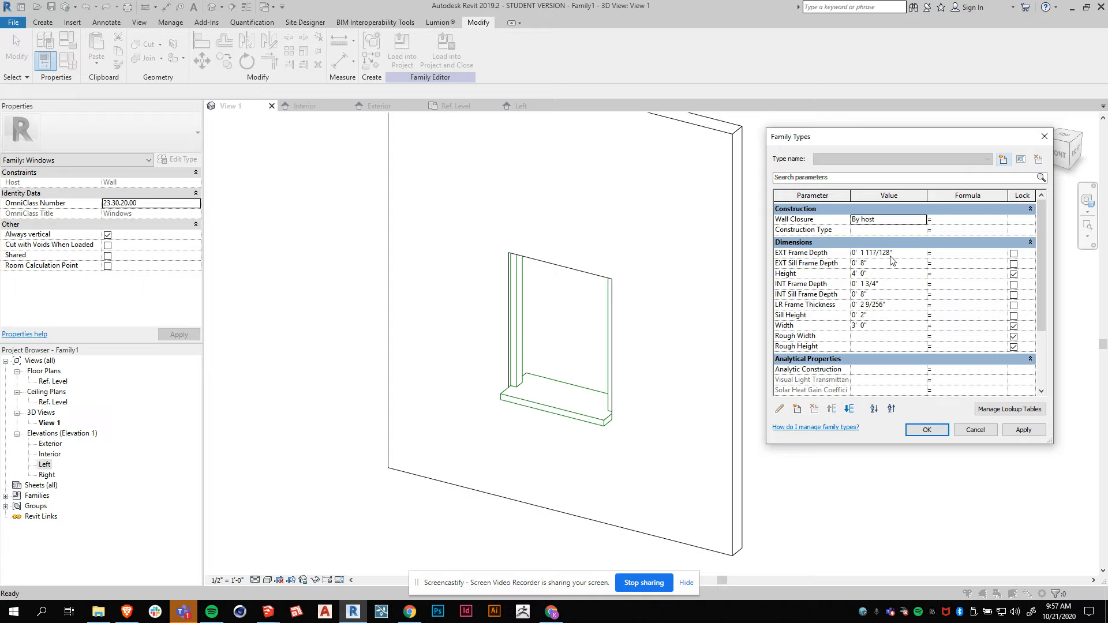
{"action": "left_click_drag", "start_coordinate": [892, 258], "coordinate": [817, 251]}
{"action": "type", "text": "8"}
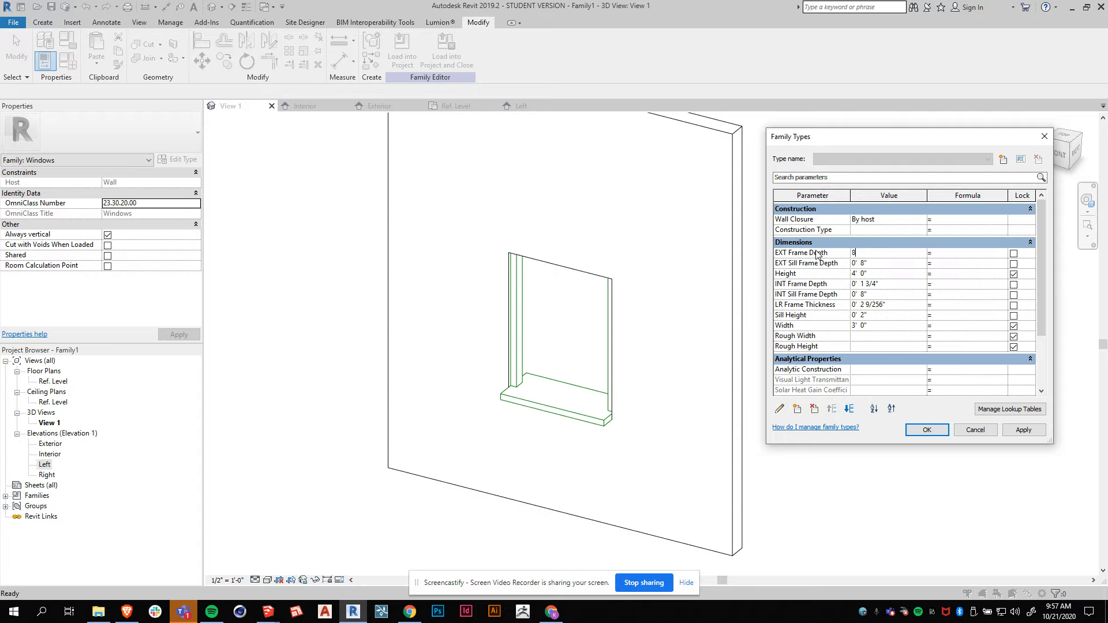
{"action": "left_click", "coordinate": [1021, 430]}
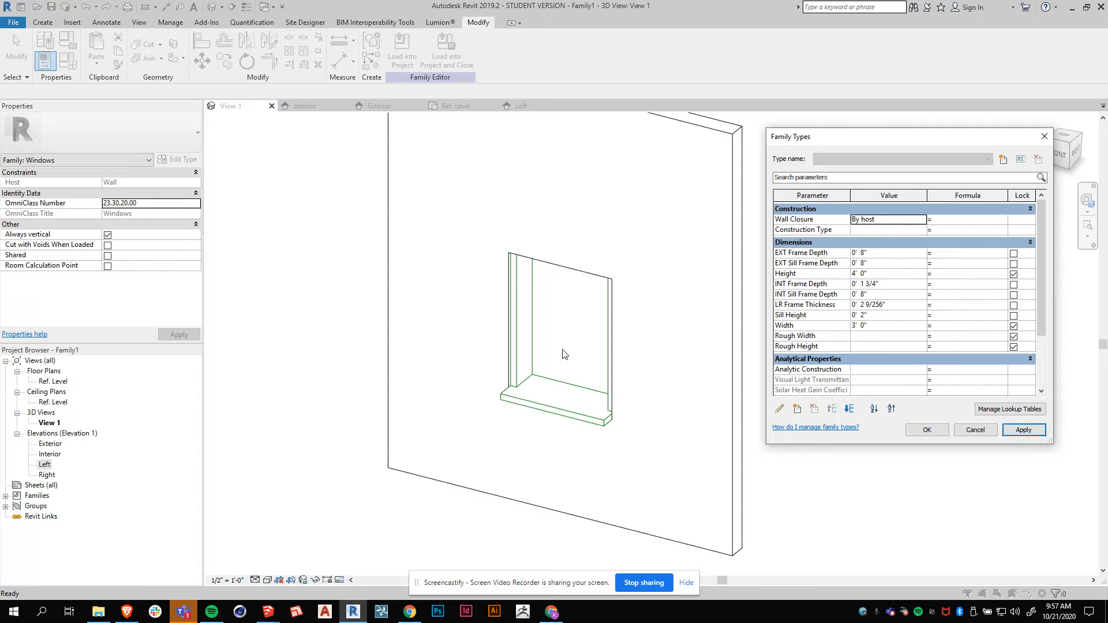
{"action": "left_click", "coordinate": [880, 284]}
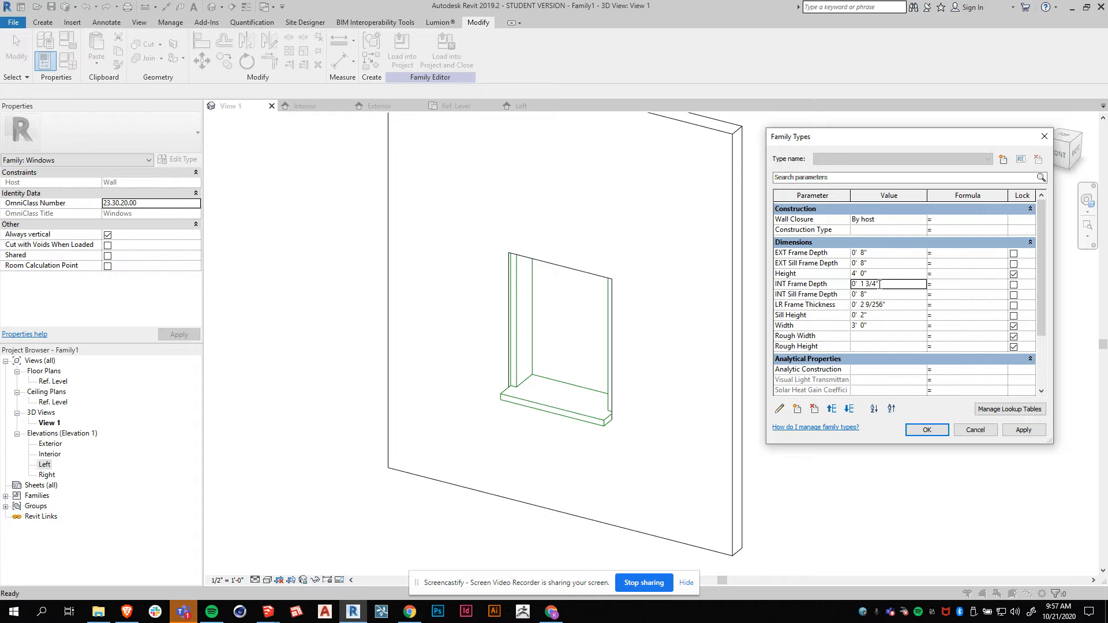
{"action": "left_click_drag", "start_coordinate": [873, 284], "coordinate": [809, 287]}
{"action": "type", "text": "8"}
{"action": "left_click", "coordinate": [1024, 430]}
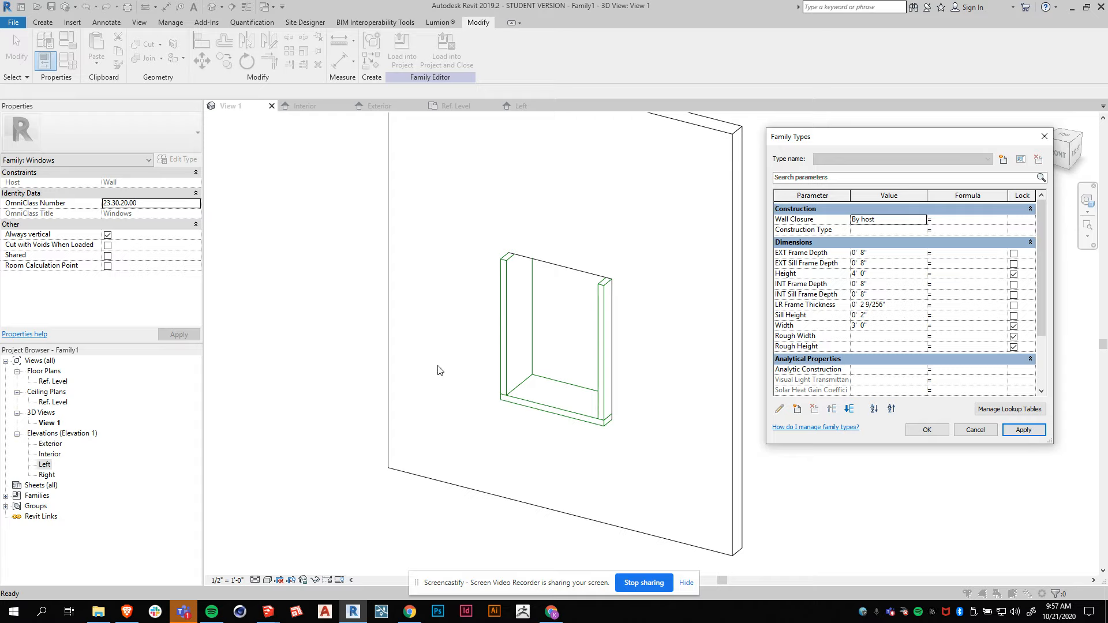
Set EXT Frame Depth and INT Frame Depth to 2 inches and apply.
{"action": "left_click", "coordinate": [864, 253]}
{"action": "left_click_drag", "start_coordinate": [864, 254], "coordinate": [834, 260]}
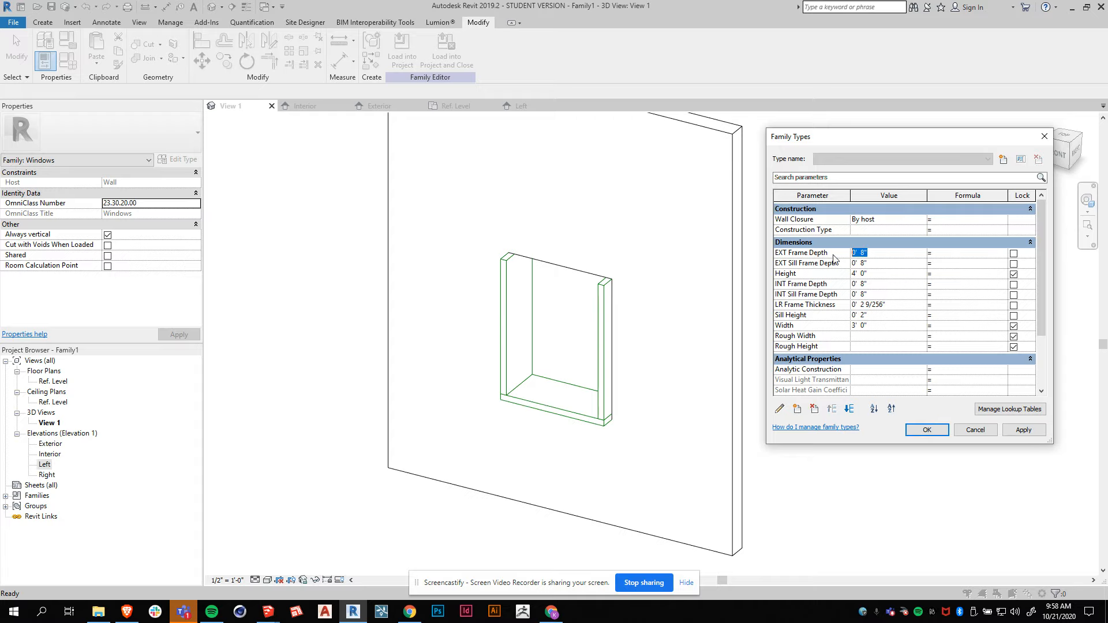
{"action": "type", "text": "2"}
{"action": "left_click_drag", "start_coordinate": [882, 284], "coordinate": [823, 277]}
{"action": "type", "text": "2"}
{"action": "left_click", "coordinate": [1024, 430]}
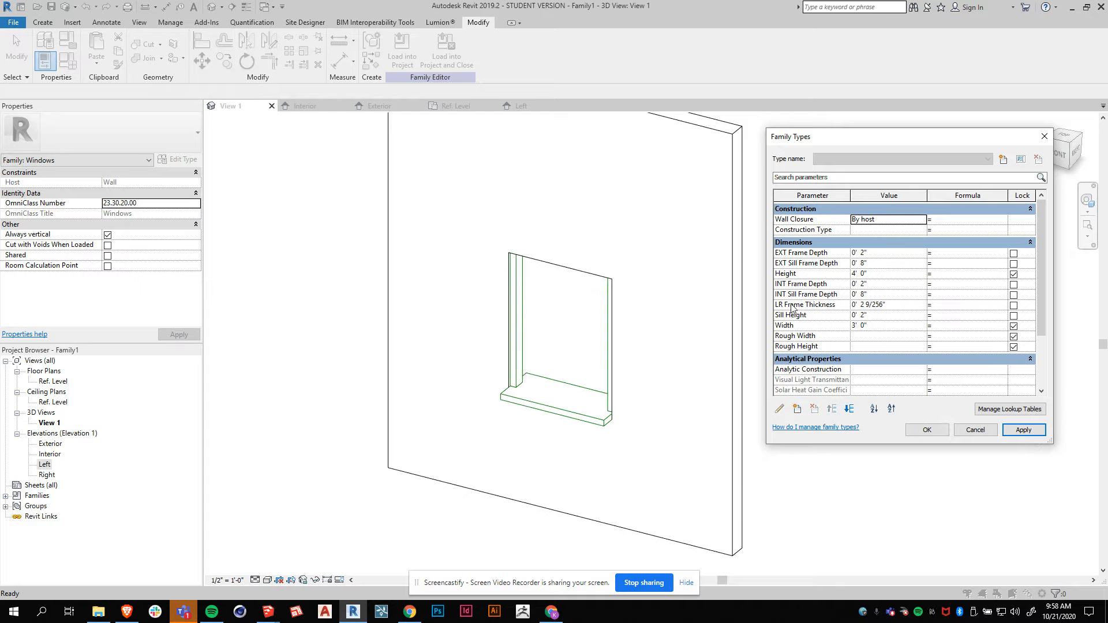
Test LR Frame Thickness at 4 inches and set it to 1 inch, applying each value.
{"action": "left_click", "coordinate": [861, 305]}
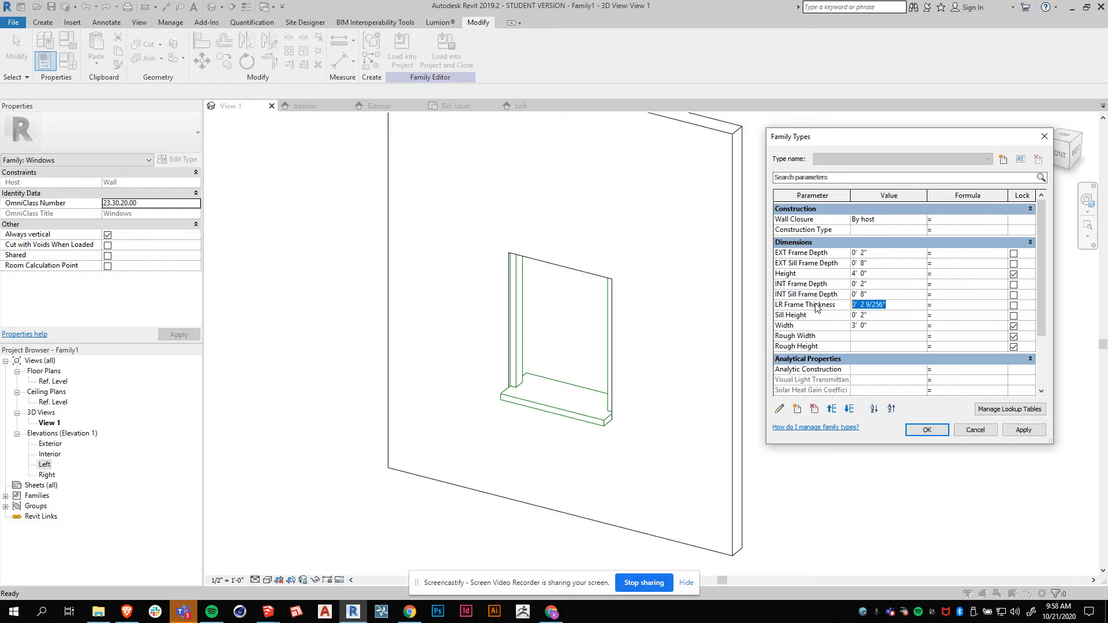
{"action": "type", "text": "4"}
{"action": "left_click", "coordinate": [1024, 430]}
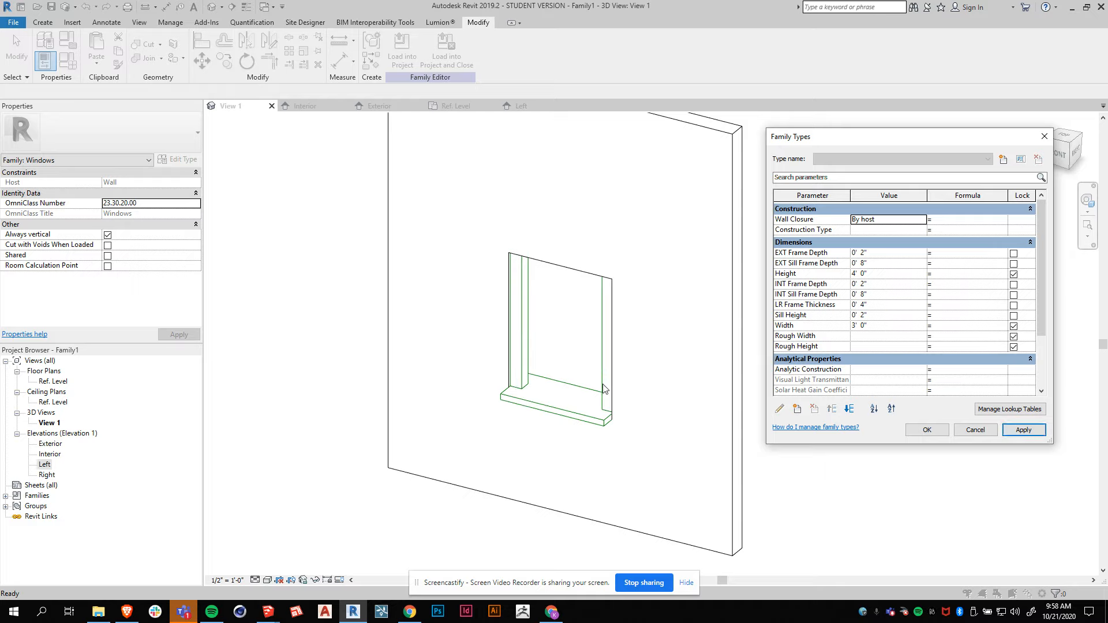
{"action": "left_click", "coordinate": [885, 308]}
{"action": "type", "text": "1"}
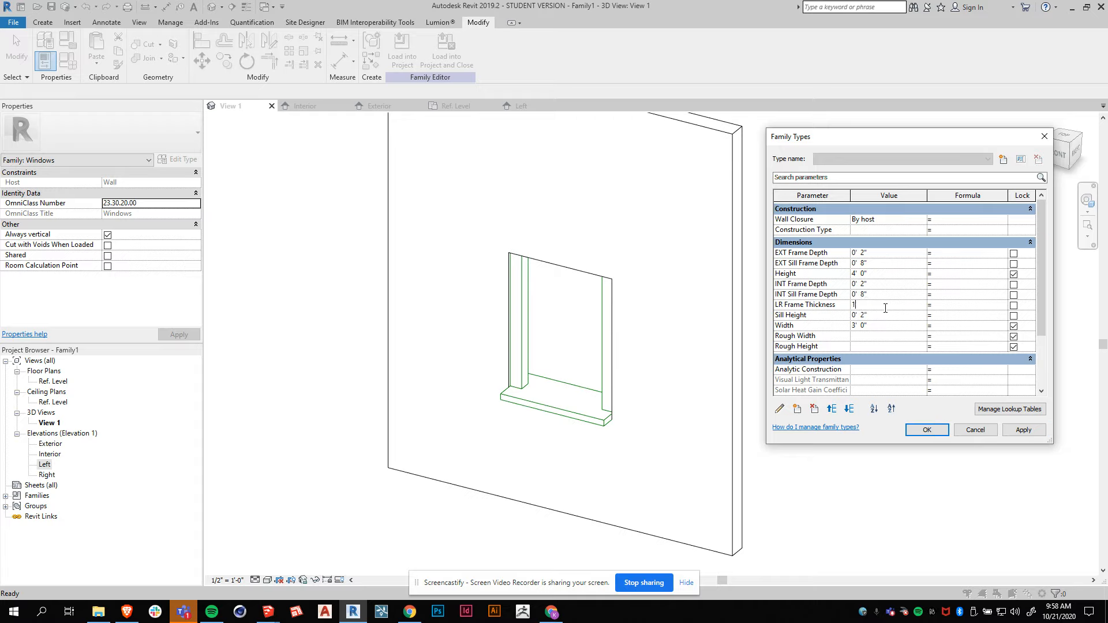
{"action": "key", "text": "Tab"}
{"action": "left_click", "coordinate": [1025, 431]}
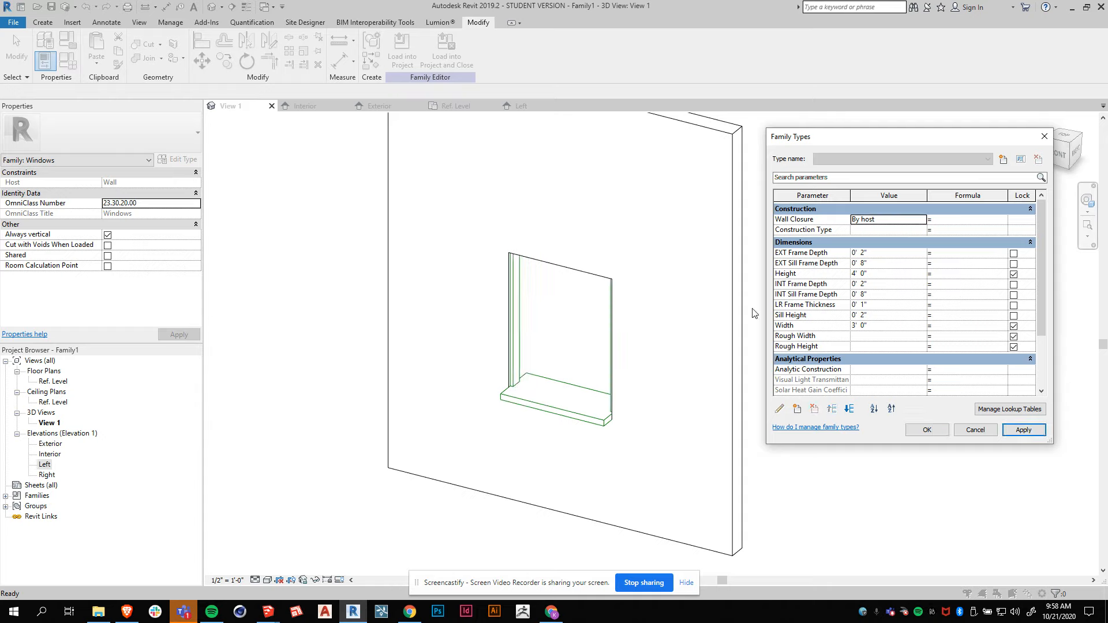
Set the window Width to 2 feet and apply.
{"action": "scroll", "coordinate": [864, 328], "scroll_direction": "down", "scroll_amount": 1}
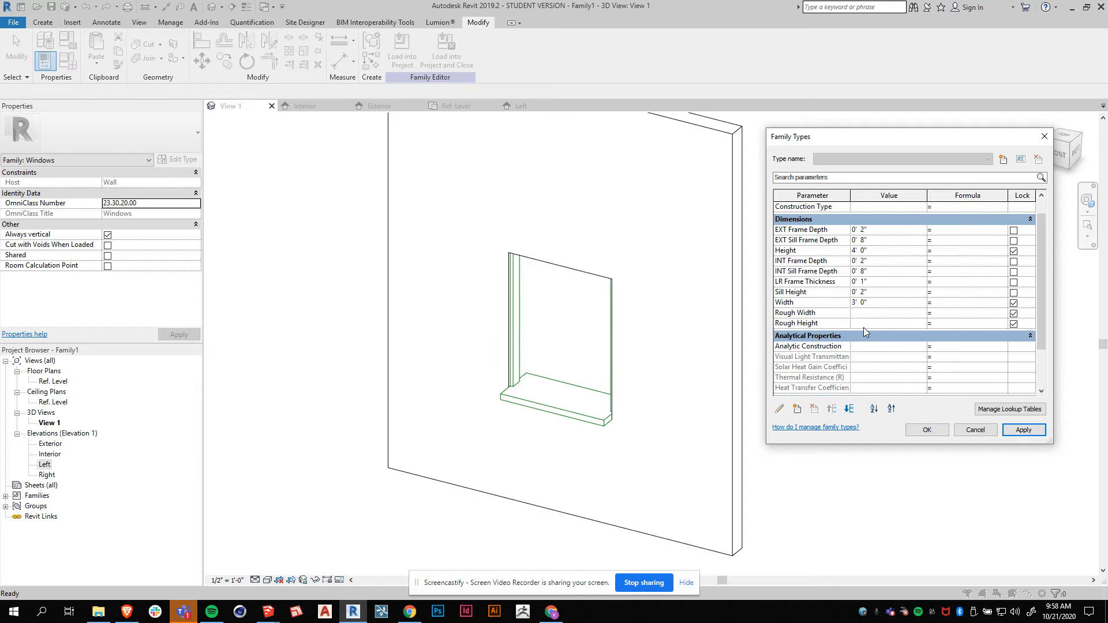
{"action": "left_click", "coordinate": [871, 304]}
{"action": "left_click_drag", "start_coordinate": [871, 304], "coordinate": [850, 303]}
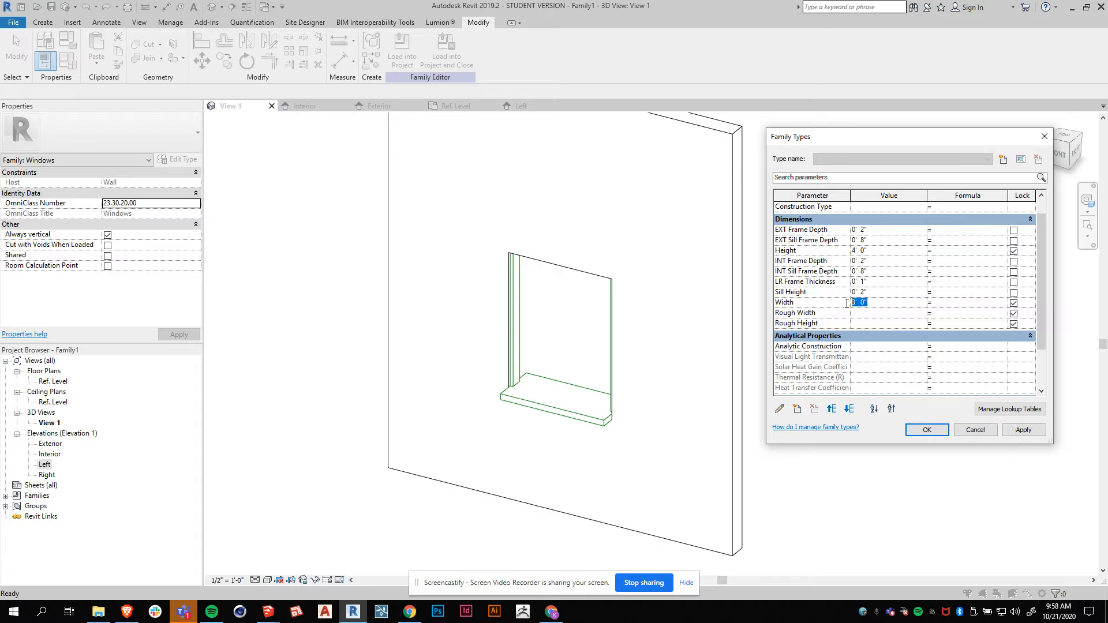
{"action": "type", "text": "2"}
{"action": "key", "text": "Tab"}
{"action": "left_click", "coordinate": [1023, 431]}
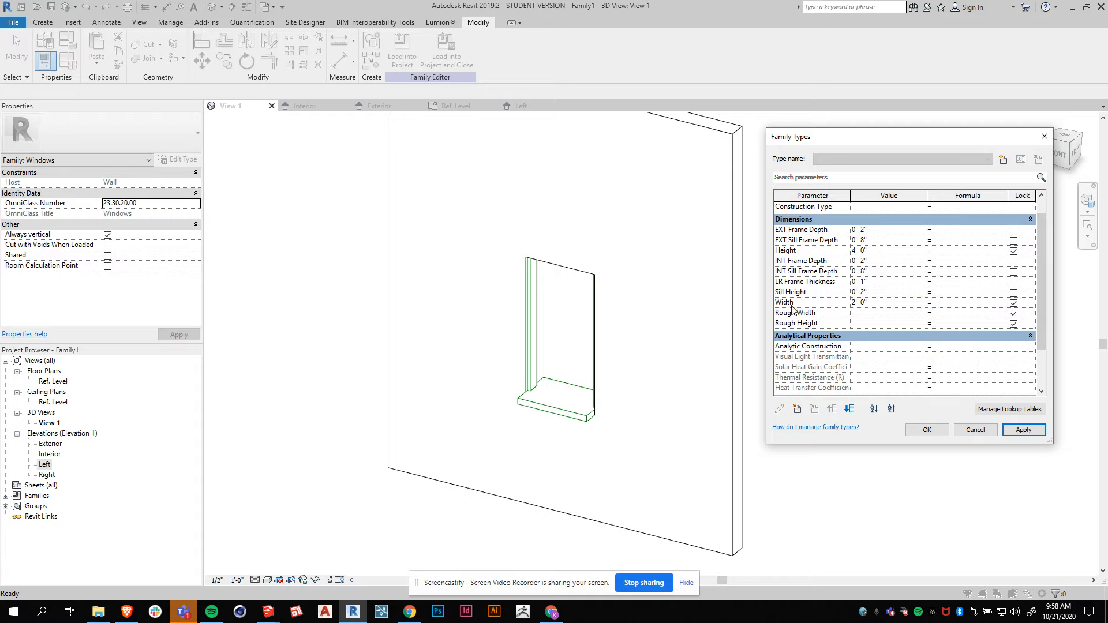
Set Default Sill Height to 2' and apply.
{"action": "scroll", "coordinate": [809, 329], "scroll_direction": "down", "scroll_amount": 3}
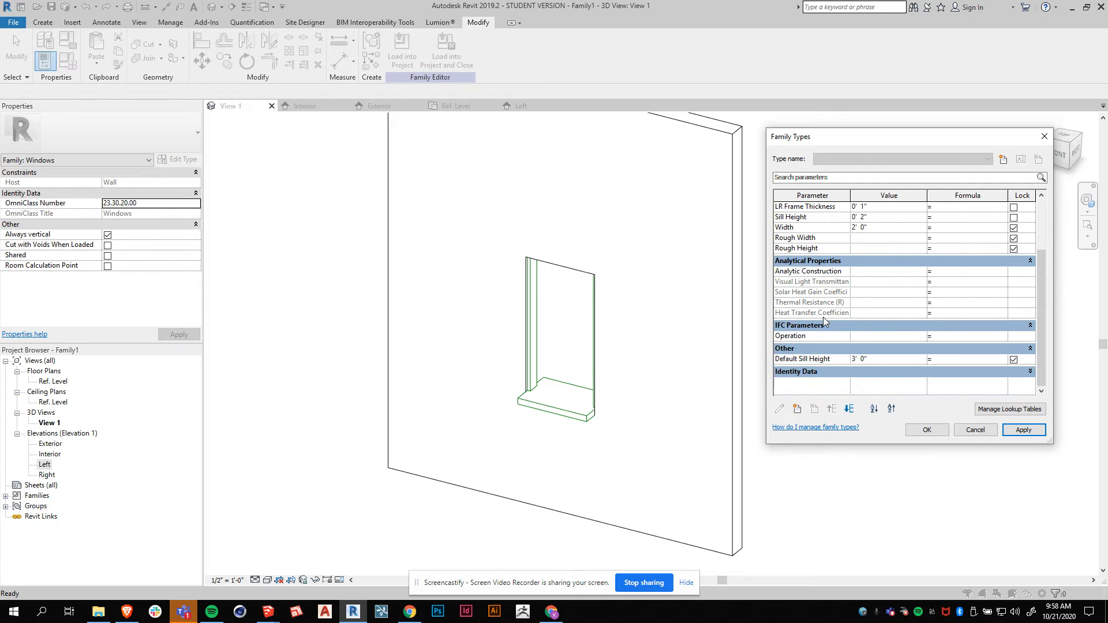
{"action": "left_click", "coordinate": [888, 359]}
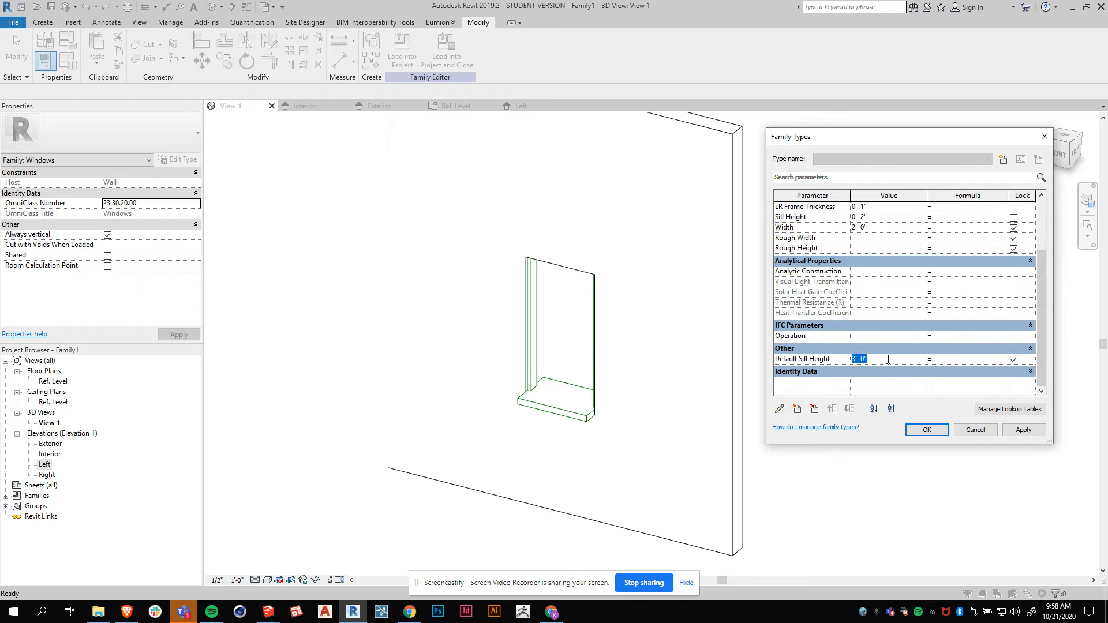
{"action": "type", "text": "2'"}
{"action": "left_click", "coordinate": [1024, 430]}
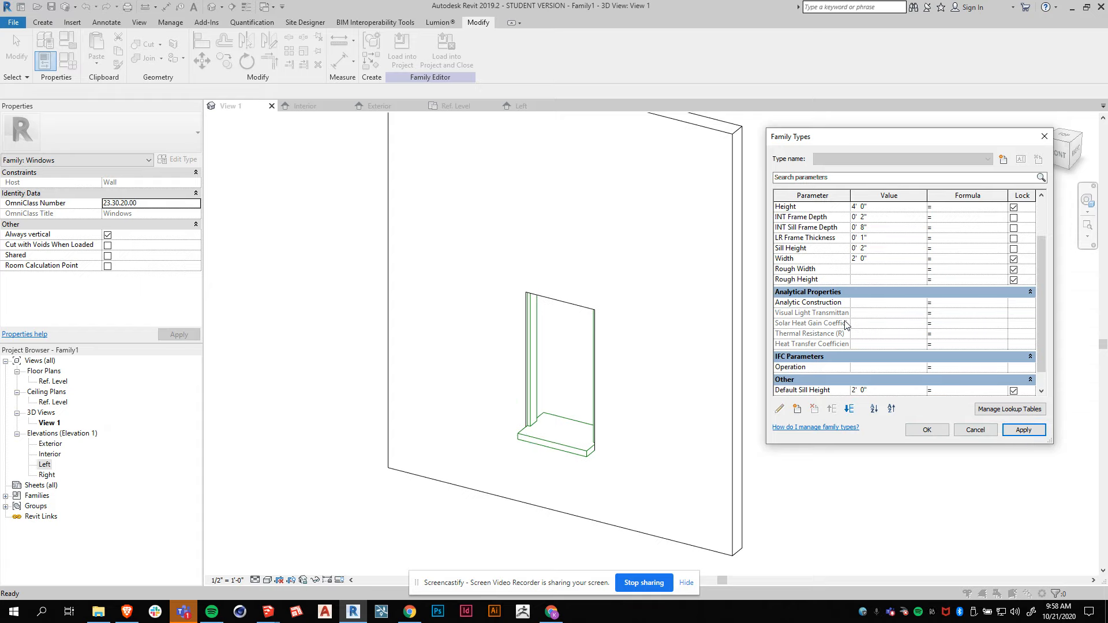
Set the window Height to 6 feet and close Family Types with OK.
{"action": "scroll", "coordinate": [847, 327], "scroll_direction": "up", "scroll_amount": 2}
{"action": "left_click", "coordinate": [869, 238]}
{"action": "left_click_drag", "start_coordinate": [868, 237], "coordinate": [833, 247]}
{"action": "type", "text": "6"}
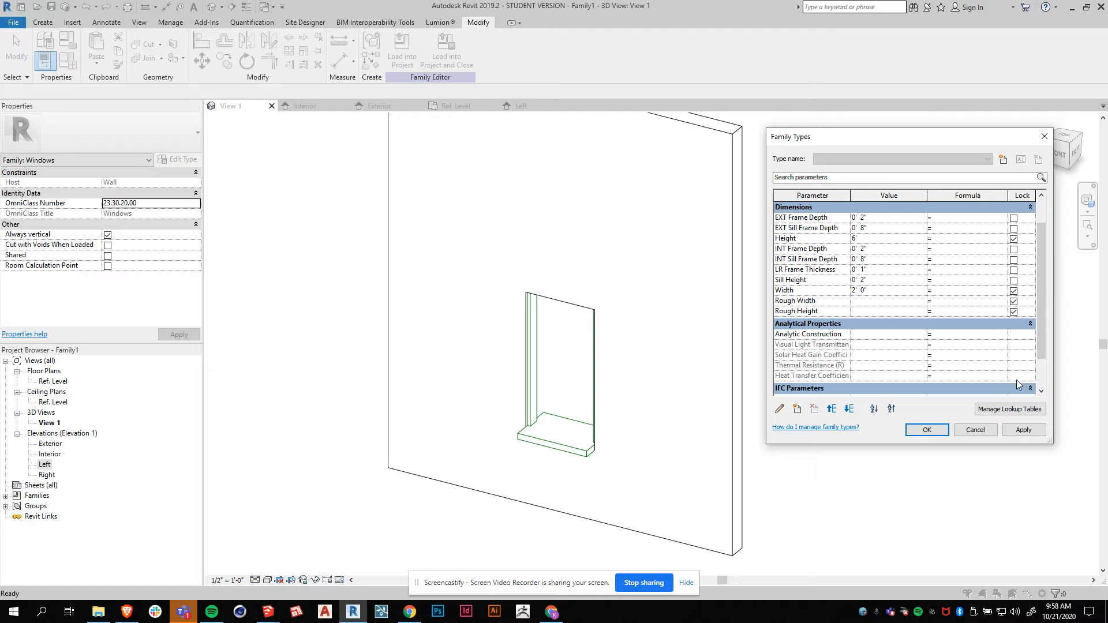
{"action": "left_click", "coordinate": [926, 430]}
Switch to SketchUp to look at the Parametric Windows reference model.
{"action": "middle_click_drag", "start_coordinate": [681, 436], "coordinate": [644, 416], "text": "shift"}
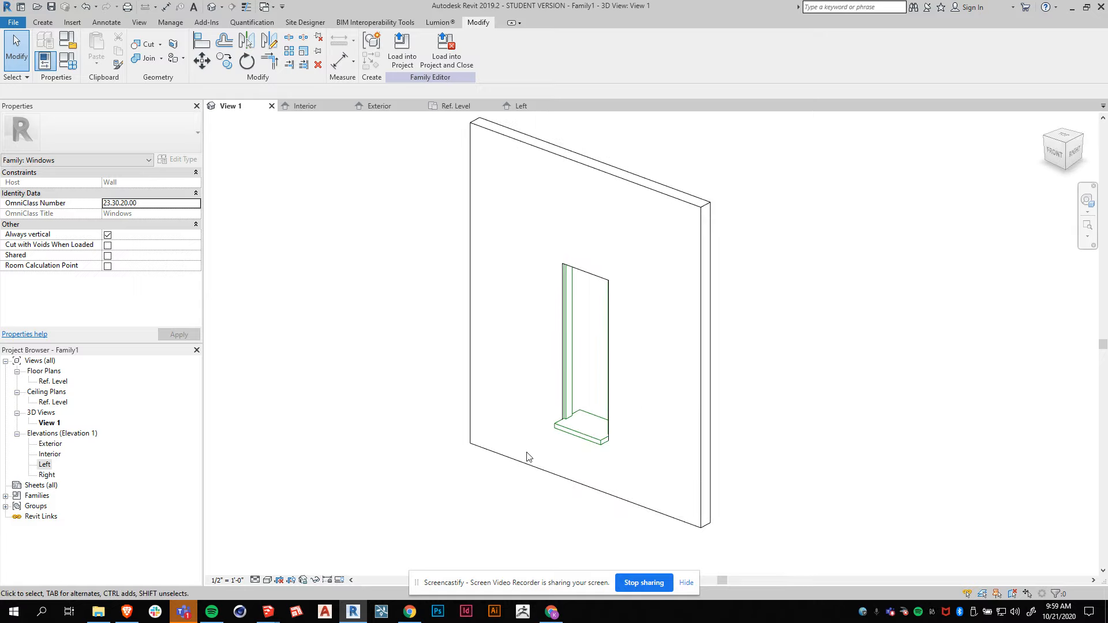
{"action": "left_click", "coordinate": [269, 612]}
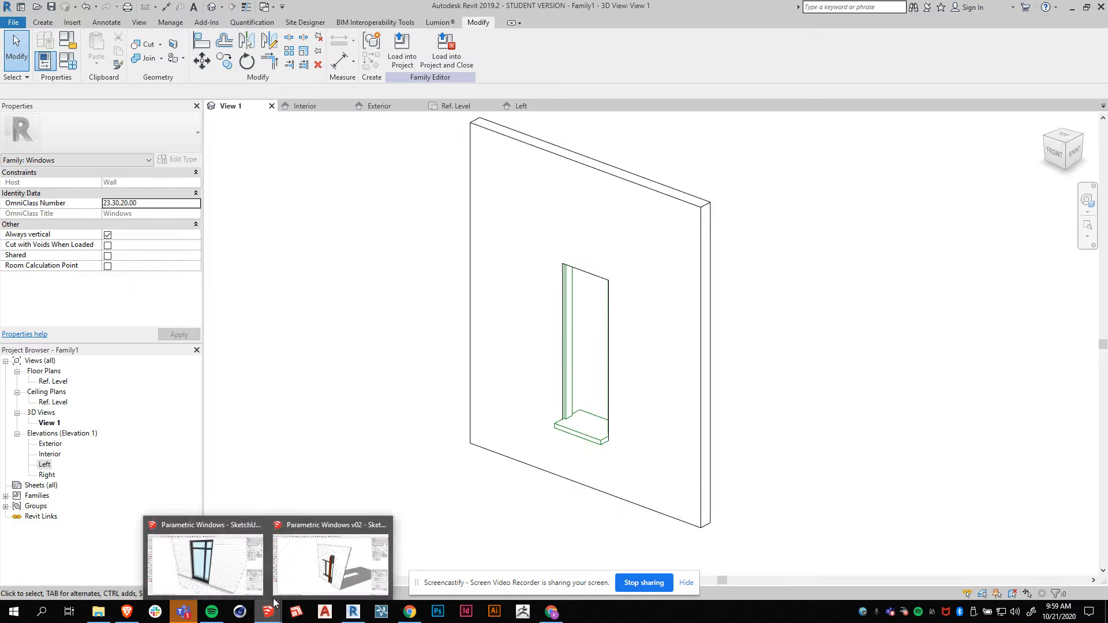
{"action": "left_click", "coordinate": [245, 580]}
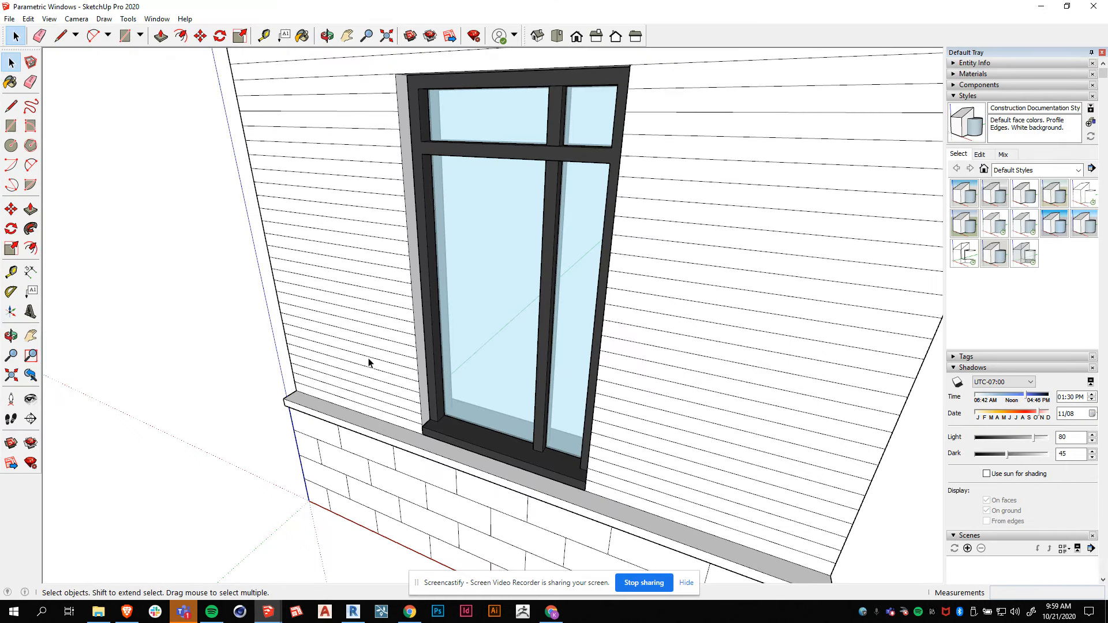